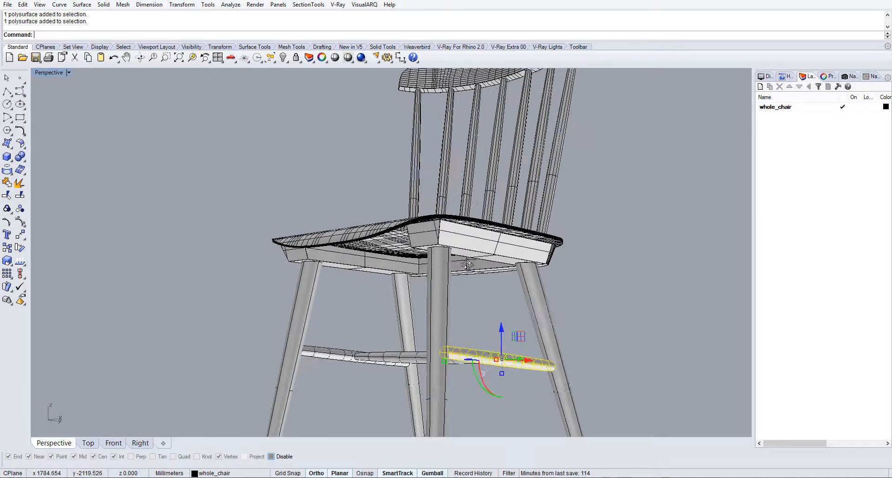
Step: Inspect the finished chair model by highlighting its seat frame, seven back bars and backrest in turn
left_click(456, 256)
right_click_drag(484, 177, 576, 246)
left_click_drag(575, 247, 413, 219)
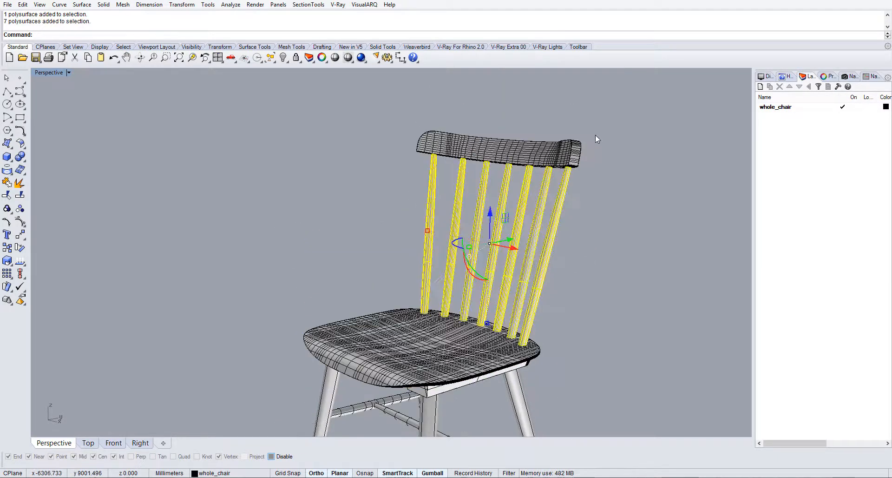
left_click(564, 144)
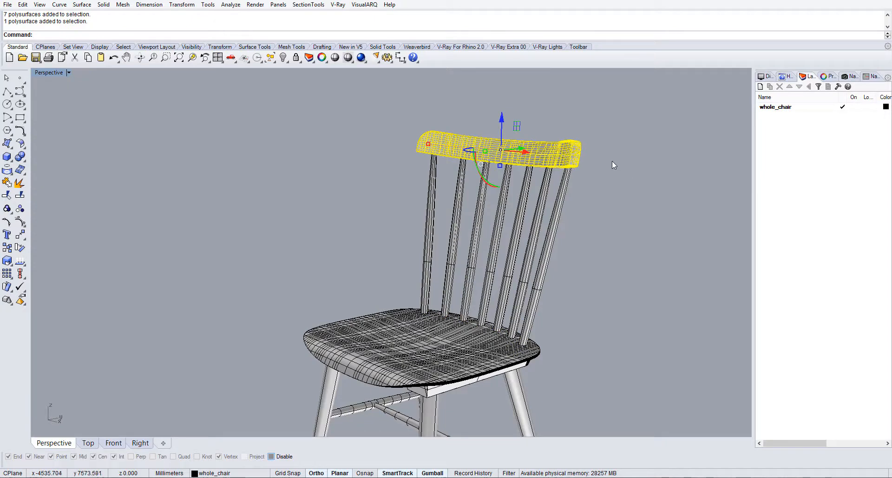
left_click(612, 161)
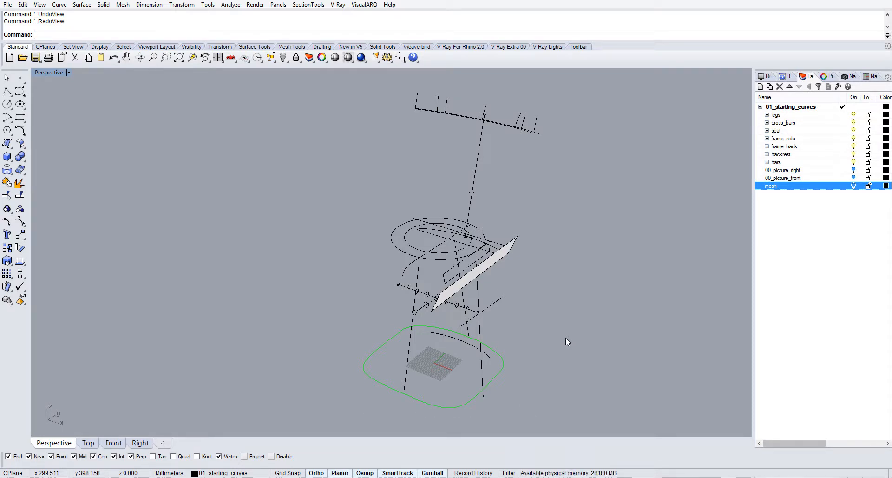
Step: Show the right and front picture layers and compare the starting curves with the chair photos
right_click_drag(542, 333, 533, 300)
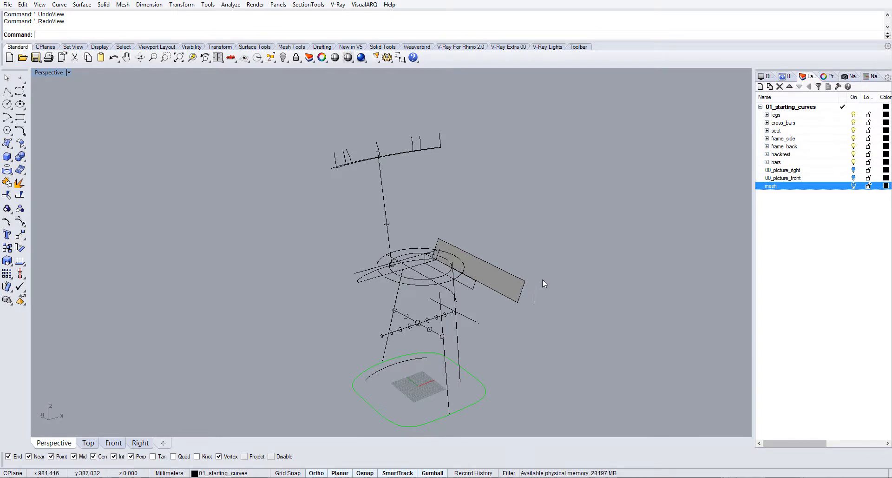
right_click_drag(552, 294, 478, 292)
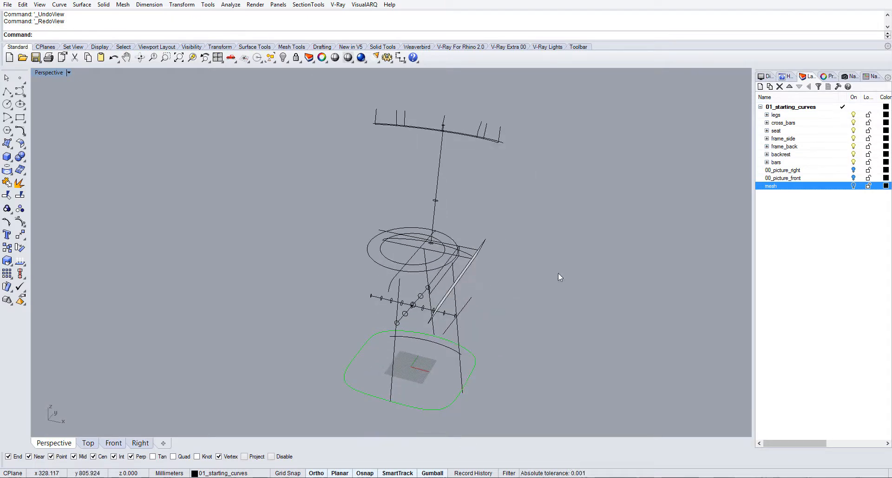
left_click(854, 170)
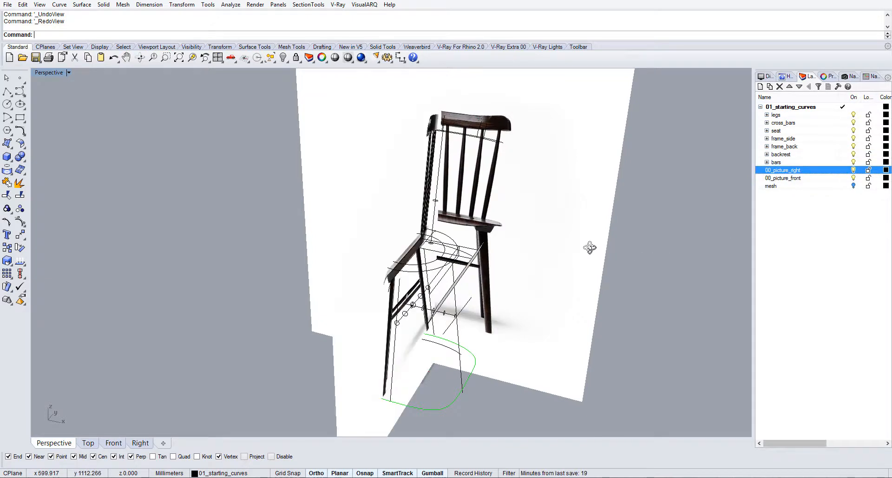
right_click_drag(580, 242, 542, 245)
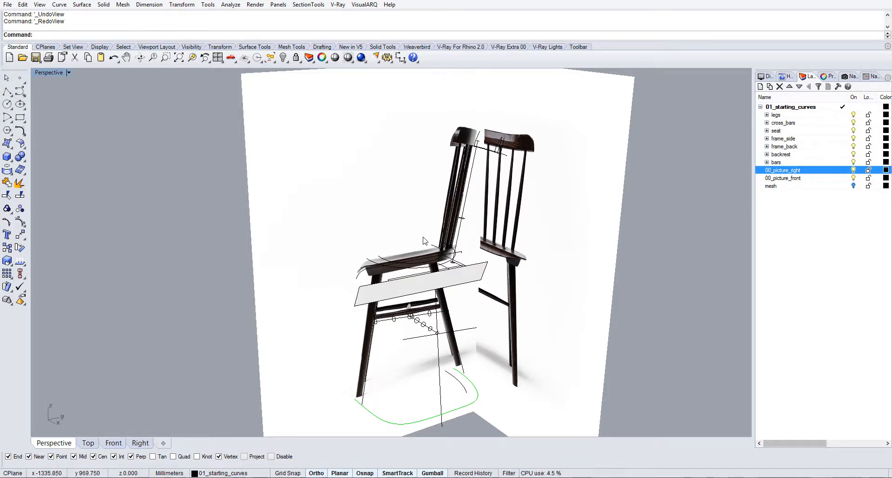
Step: Swap both picture layers for the mesh layer and examine how the chair mesh fits the starting curves
left_click(853, 170)
left_click(854, 178)
left_click(853, 185)
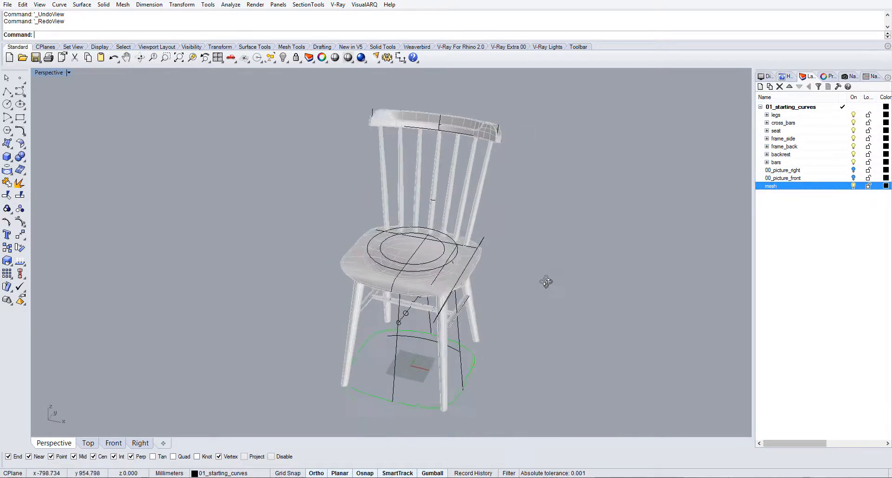
right_click_drag(546, 281, 547, 281)
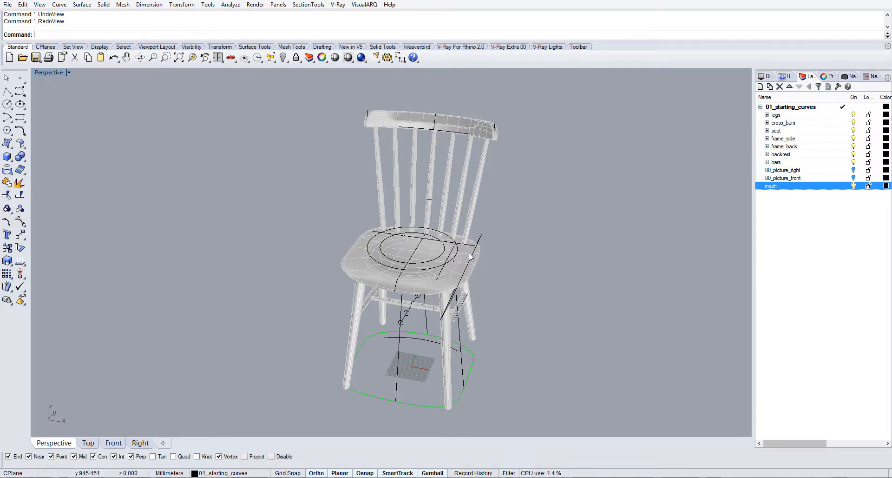
right_click_drag(456, 252, 552, 235)
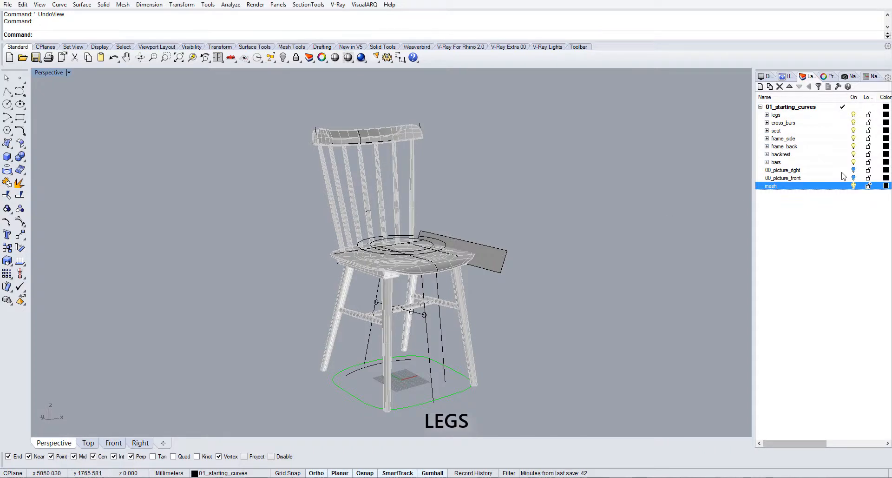
Step: Hide the mesh layer and the cross_bars through bars curve layers, leaving legs visible with its sublayers expanded
left_click(854, 186)
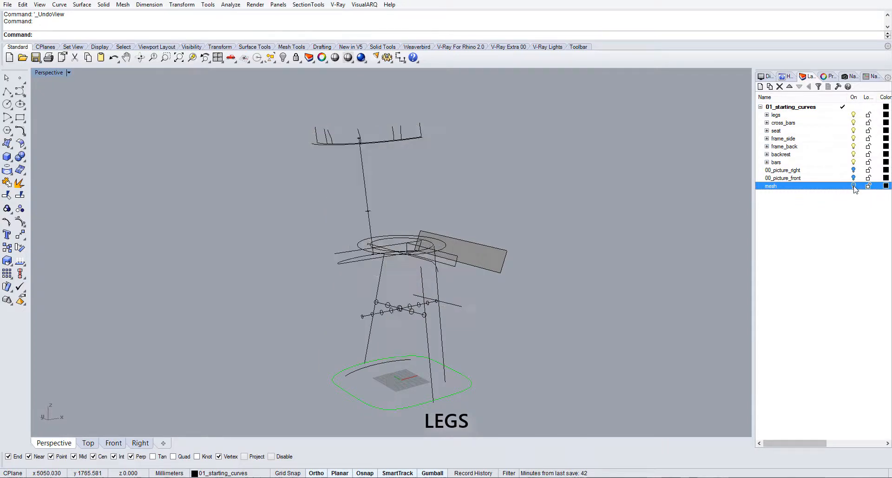
left_click(832, 172)
left_click(827, 162)
left_click(842, 124, "shift")
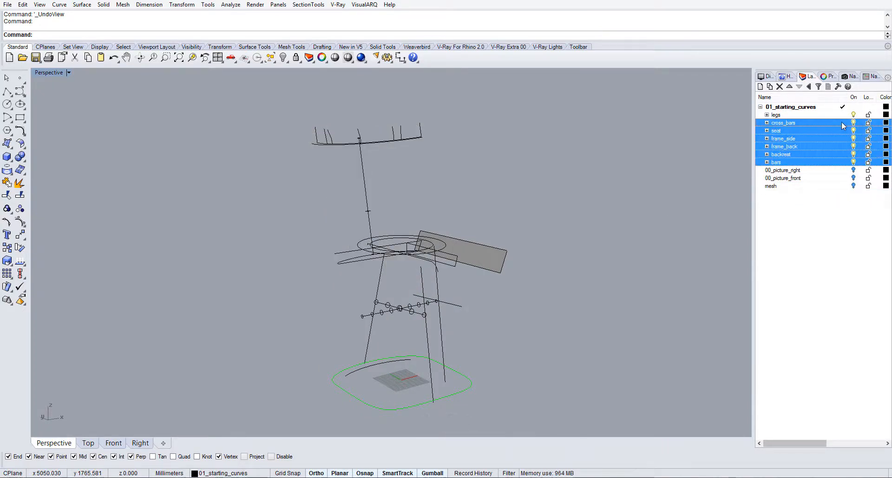
left_click(854, 122)
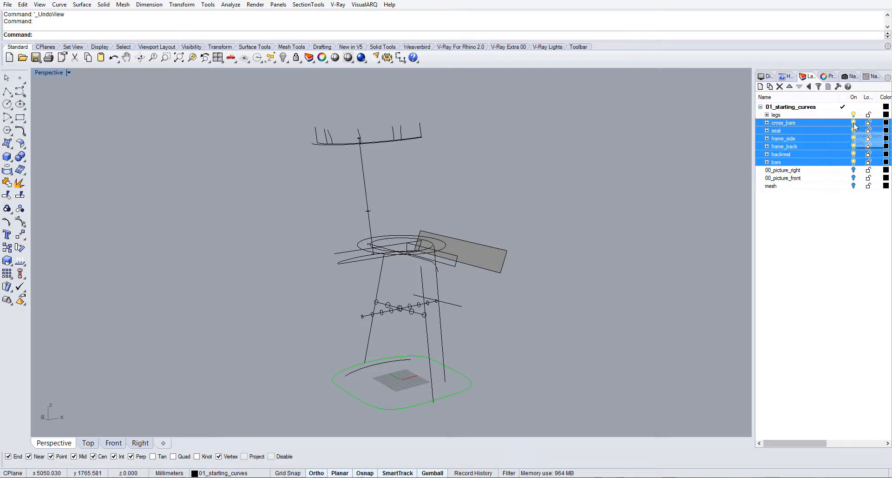
left_click(767, 115)
right_click_drag(505, 295, 459, 350)
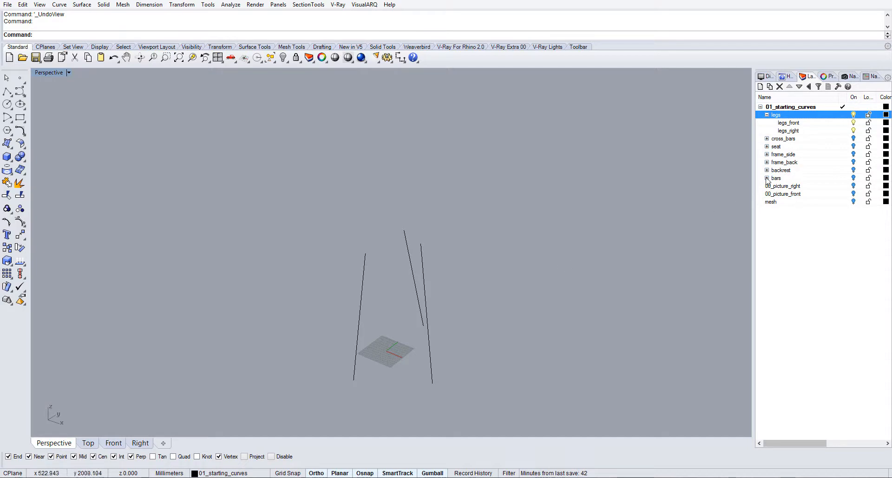
Step: Show the 00_picture_right layer and compare the leg curves with the photo in the Right view
left_click(854, 193)
left_click(854, 194)
left_click(854, 185)
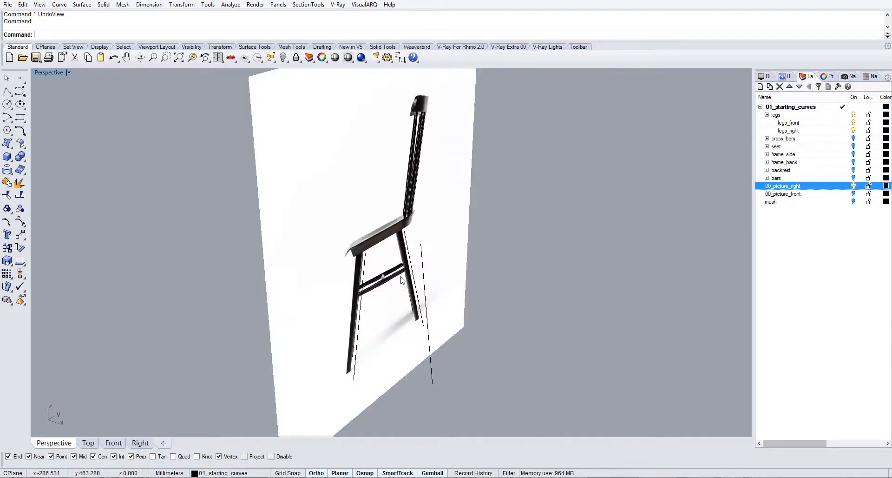
right_click_drag(276, 390, 205, 416)
left_click(140, 445)
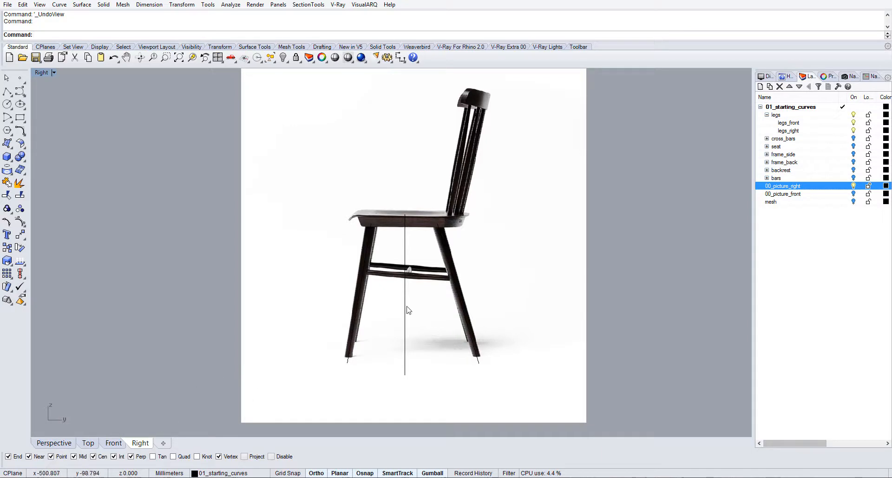
Step: Compare the leg curves with 00_picture_front in the Front view, then hide both pictures and return to Perspective
left_click(115, 443)
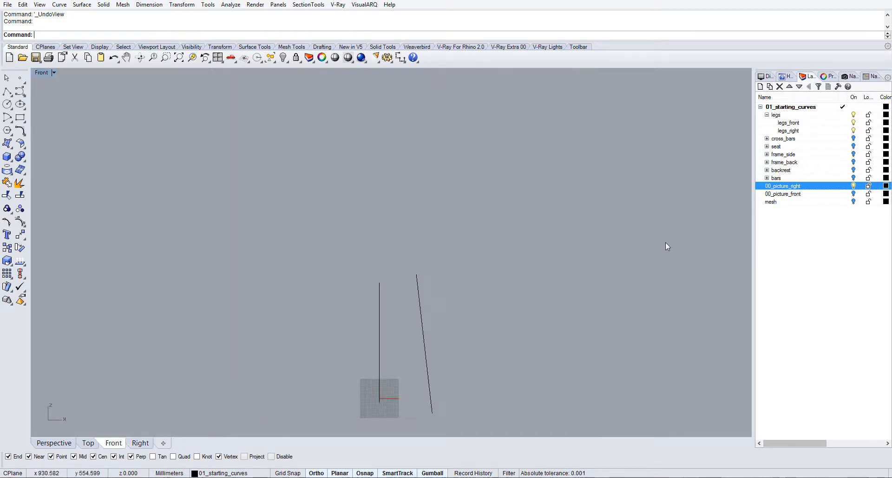
left_click(854, 194)
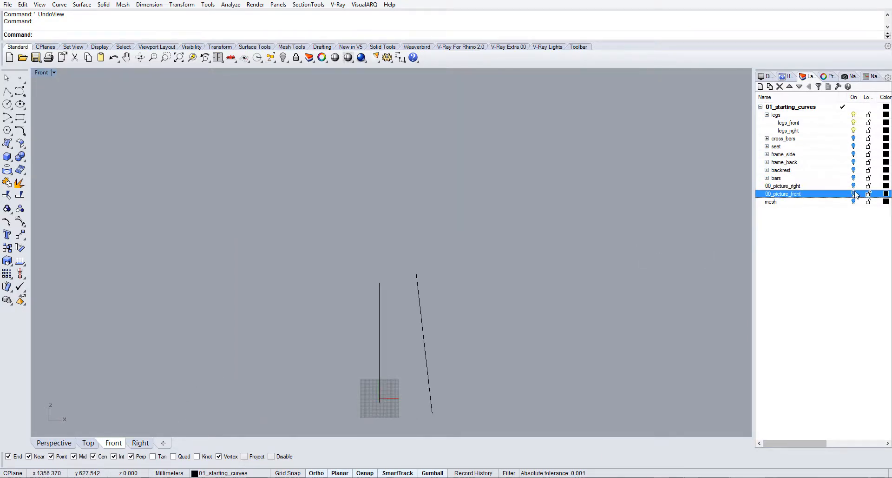
left_click(854, 193)
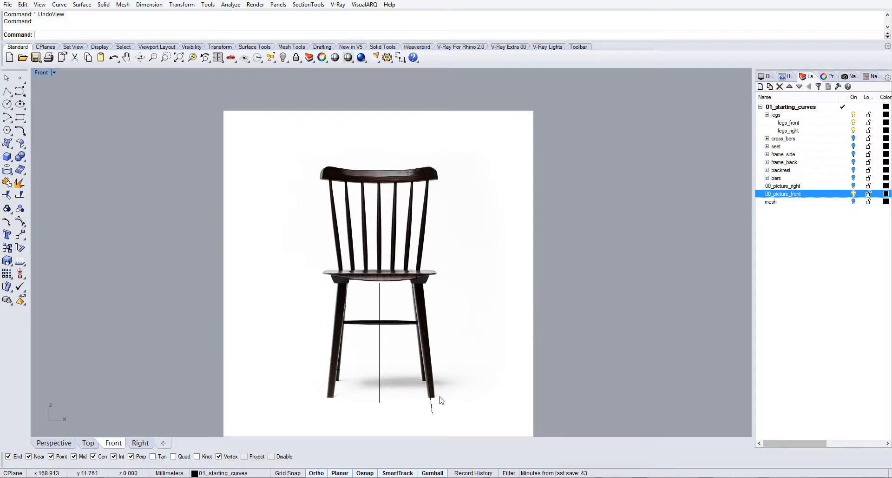
left_click(854, 193)
left_click(54, 443)
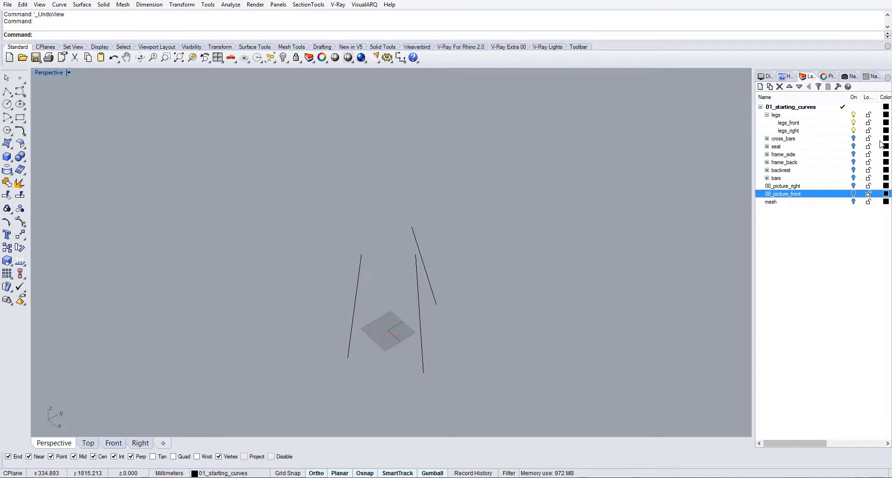
Step: Create a new layer named legs after the mesh layer and make it current
left_click(794, 202)
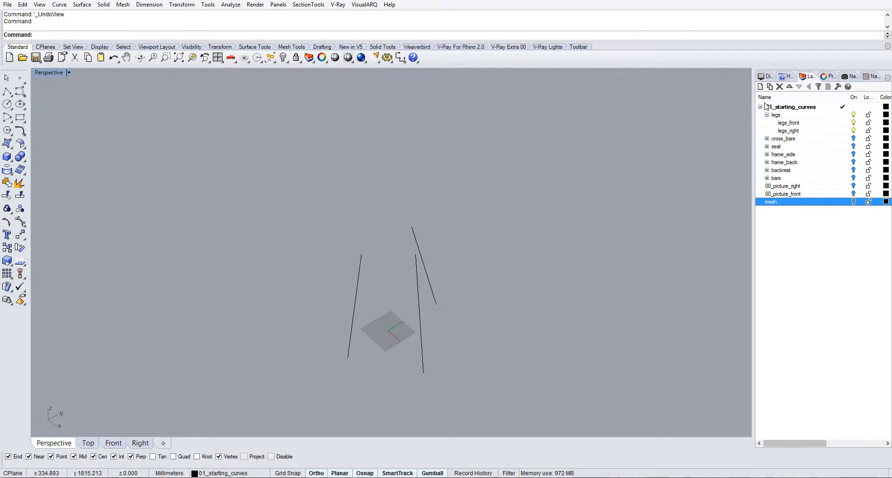
left_click(761, 87)
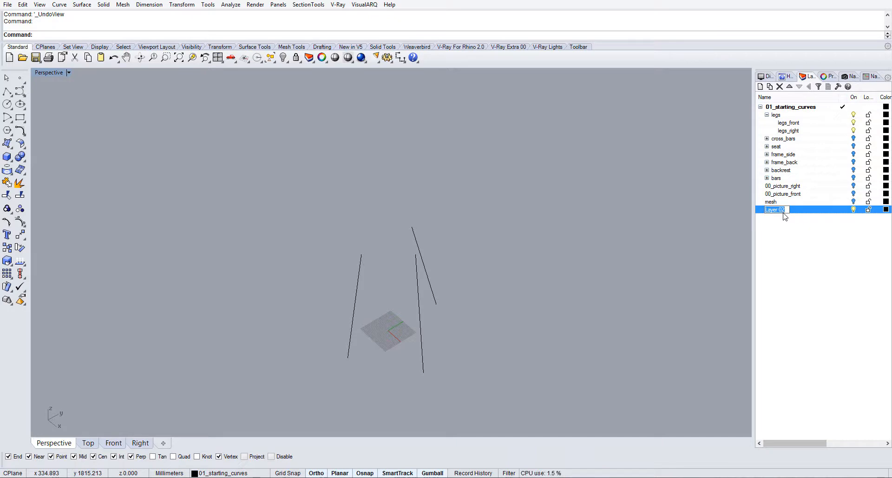
type("legs")
key("Return")
left_click(845, 210)
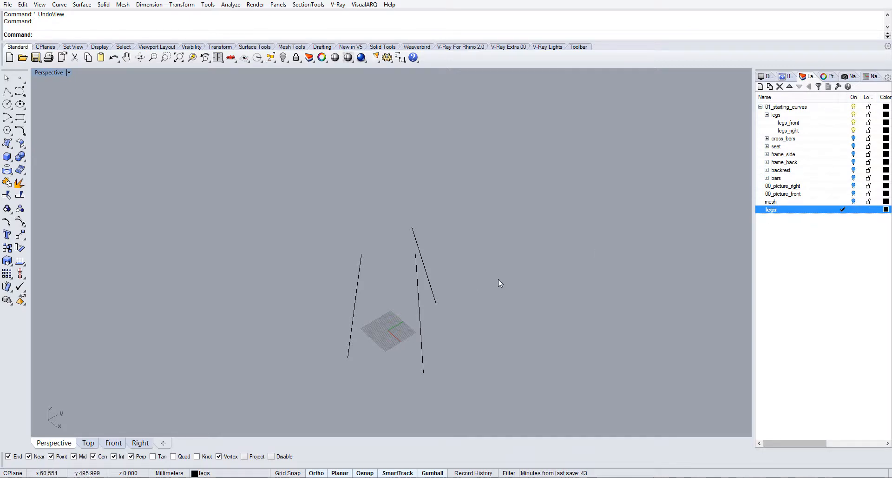
Step: Create the front leg's 3D axis with Crv2View from the front-view leg line and the side-view front leg line
type("crv")
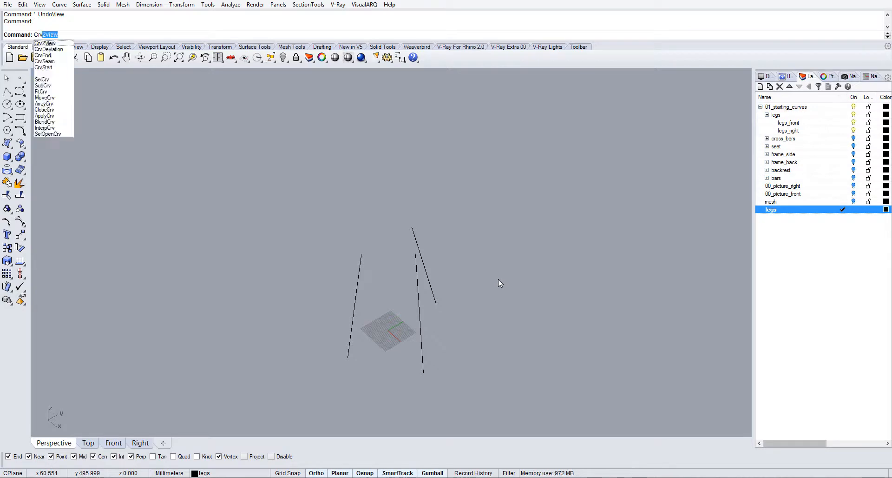
key("Return")
left_click(421, 337)
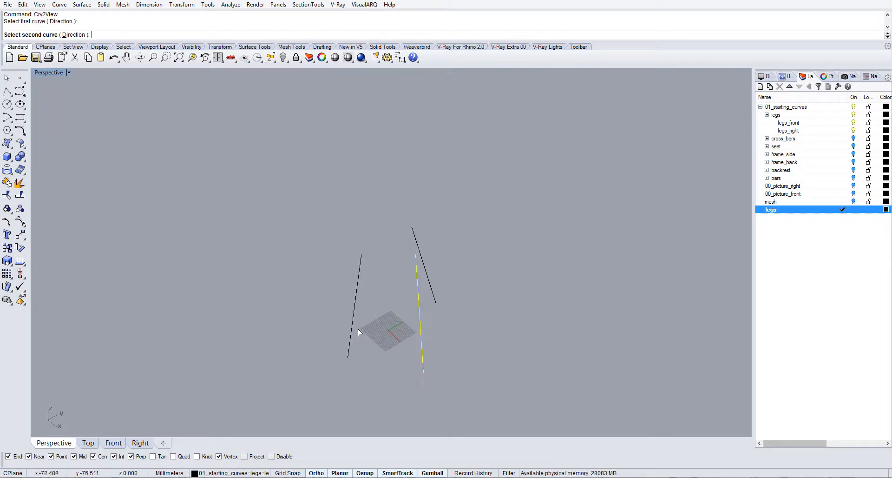
left_click(352, 331)
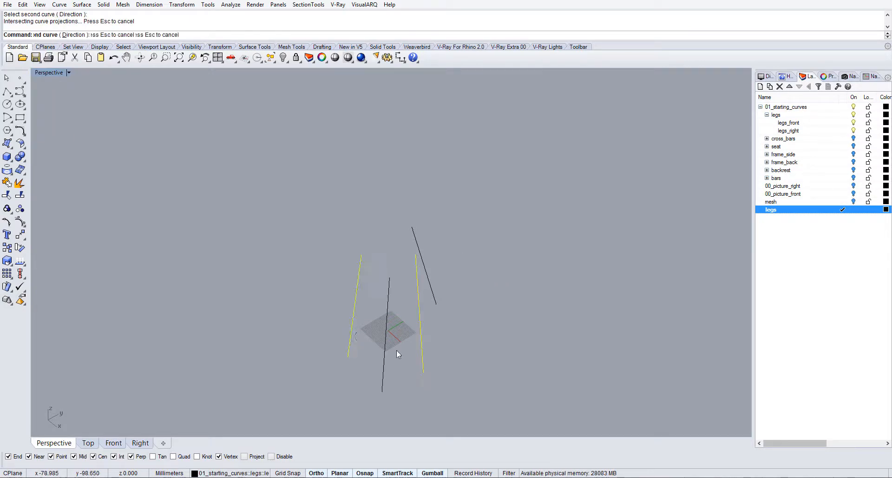
Step: Create the back leg's 3D axis with Crv2View from the front-view leg line and the side-view back leg line
right_click(422, 343)
left_click(422, 344)
left_click(433, 294)
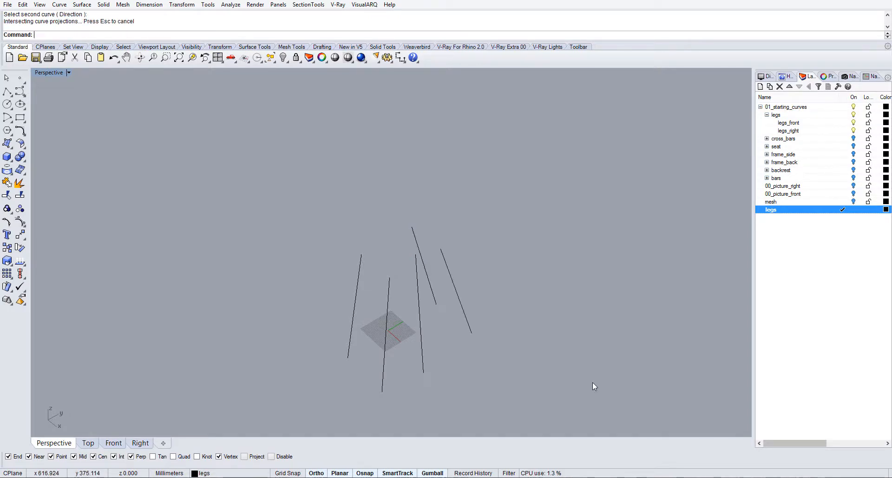
Step: Hide the source legs layer inside 01_starting_curves and collapse its sublayers
right_click_drag(524, 362, 504, 313)
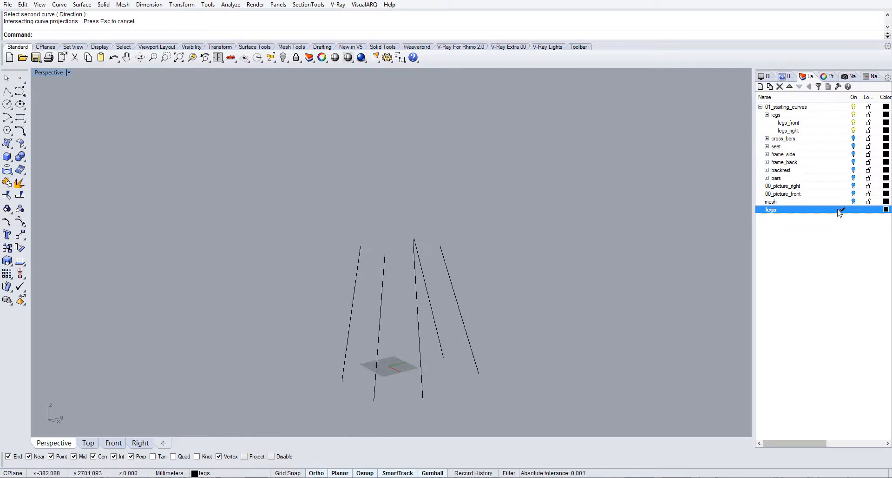
left_click(854, 115)
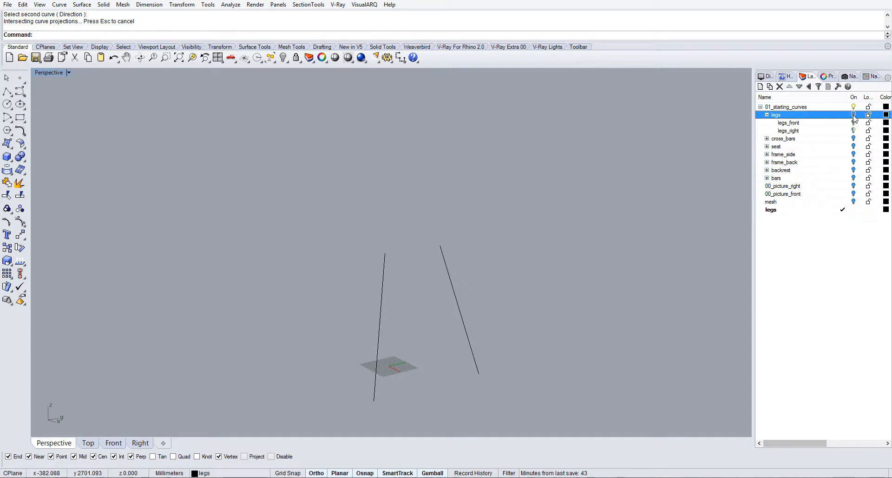
left_click(767, 115)
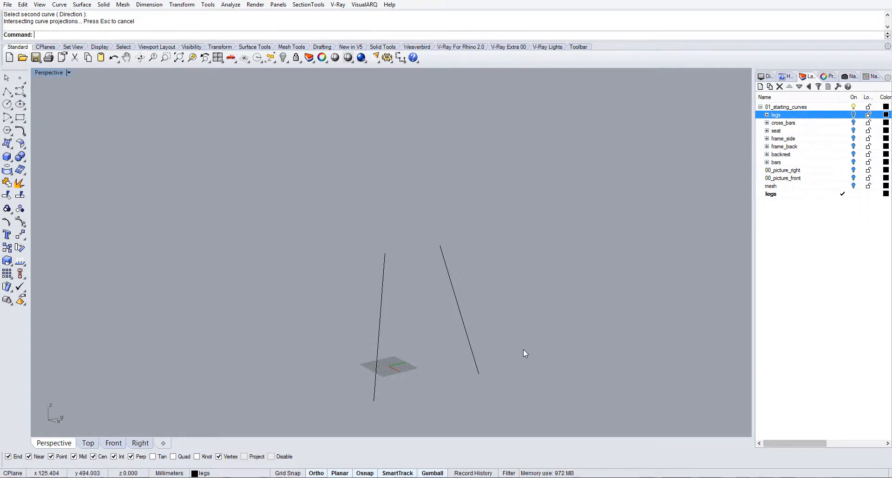
Step: Create a flat-capped pipe around the front leg axis with start radius 11 at the foot and end radius 17
right_click_drag(564, 337, 558, 355)
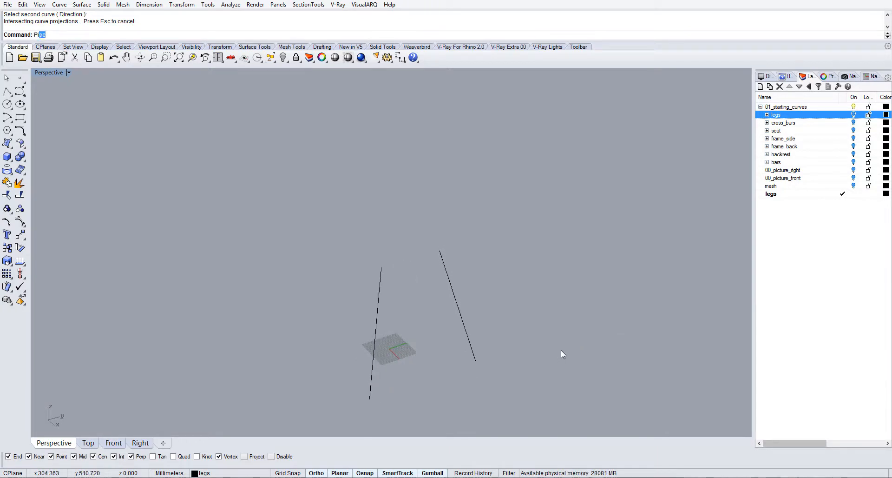
key("Return")
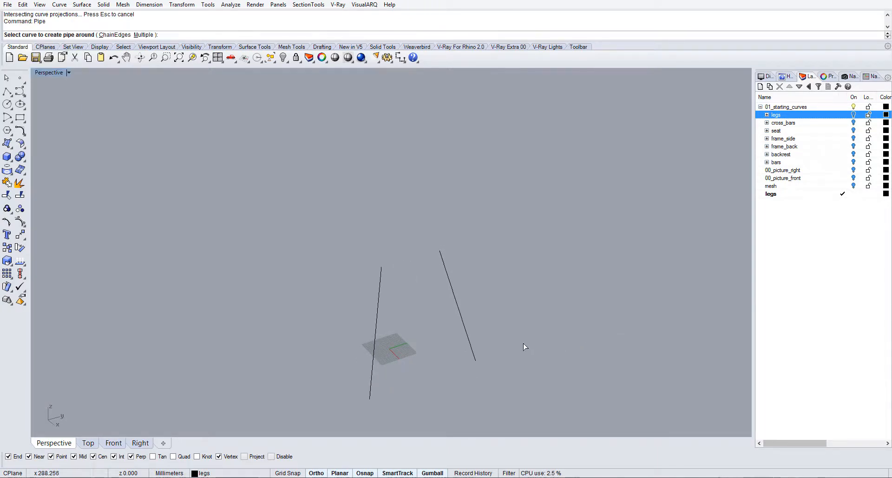
right_click_drag(392, 373, 355, 339)
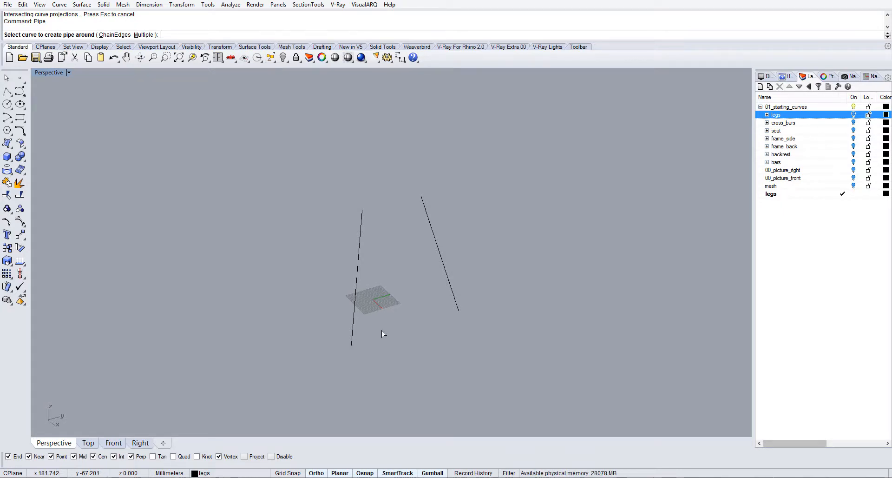
left_click(352, 342)
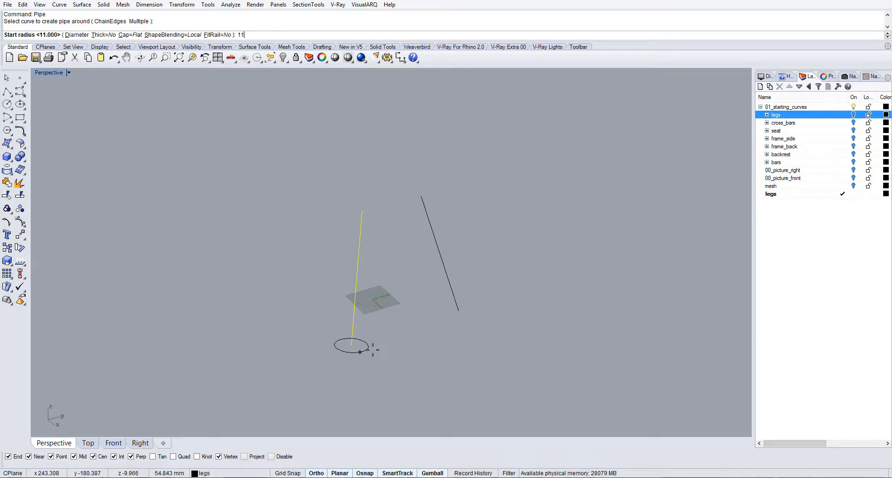
key("Return")
type("1")
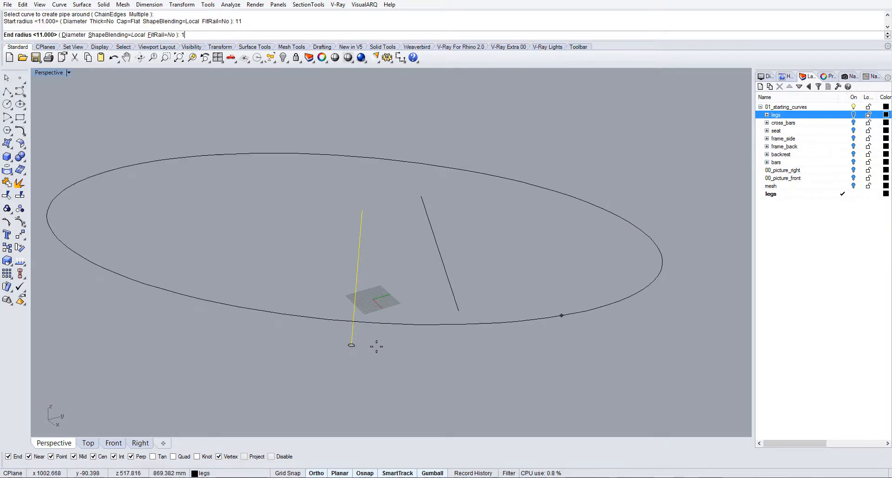
type("7")
key("Return")
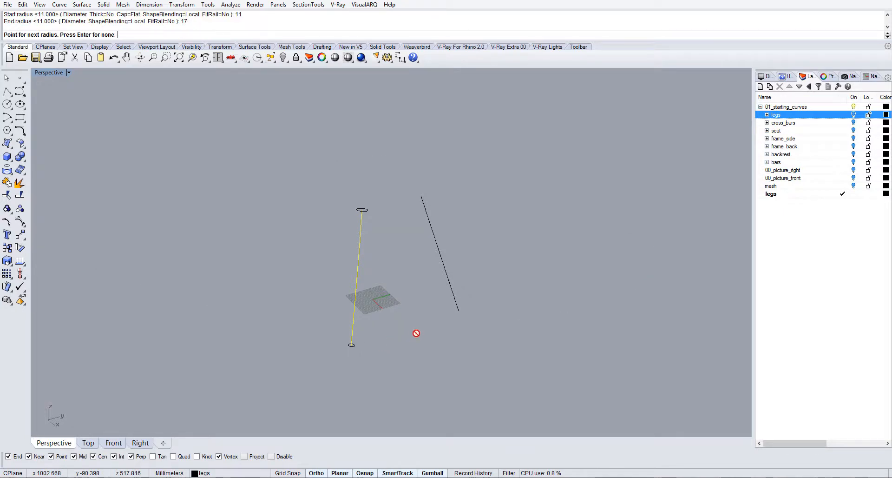
key("Return")
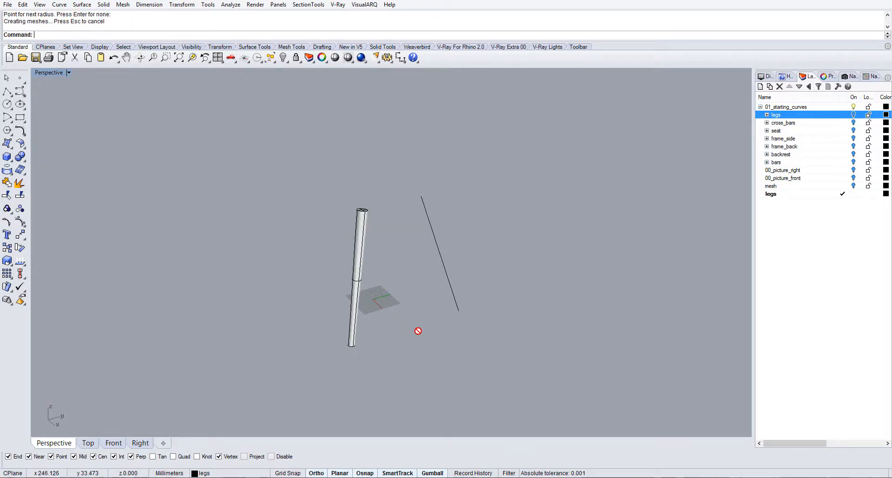
Step: Create a matching pipe around the back leg axis with start radius 11 at the foot and end radius 17
key("Return")
left_click(455, 300)
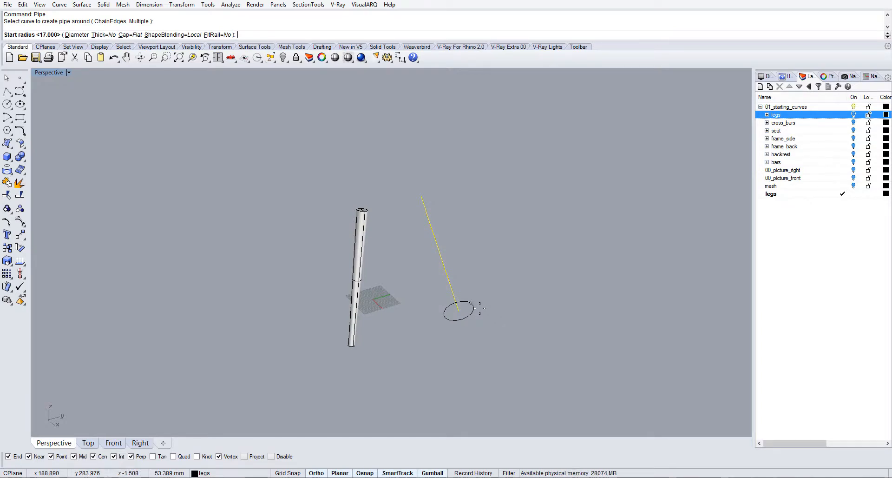
type("11")
key("Return")
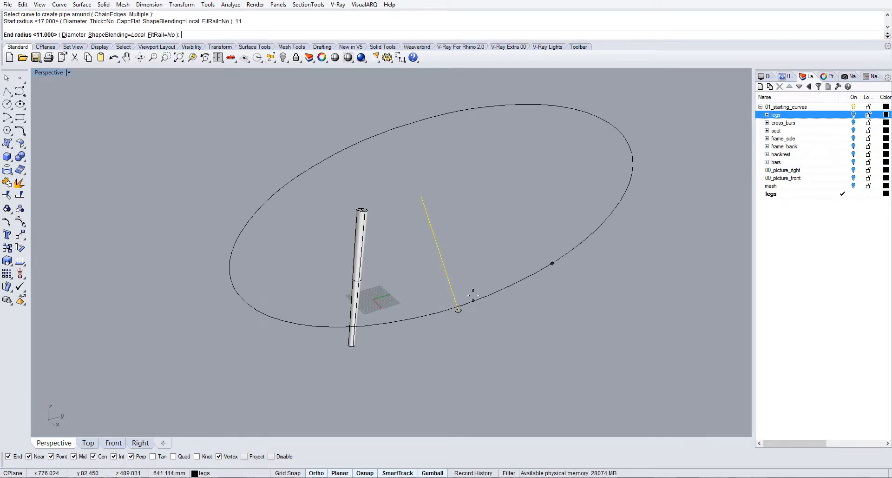
type("17")
key("Return")
key("Return")
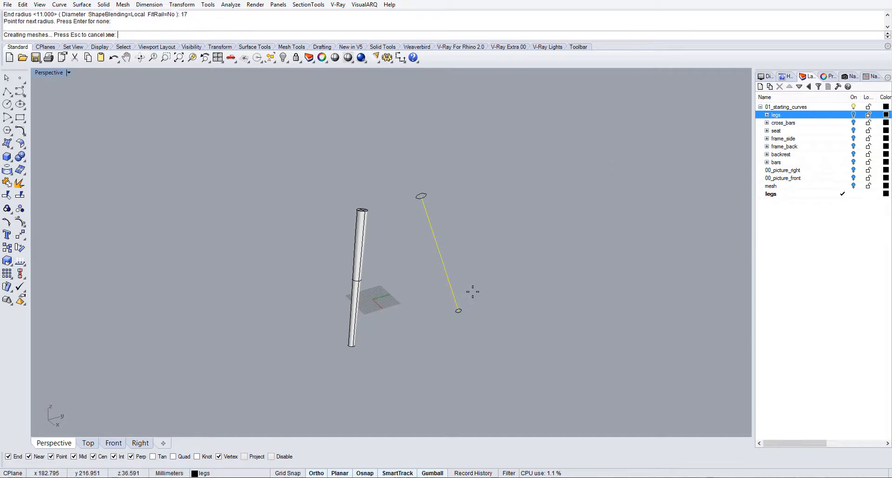
Step: Compare the piped legs with the 00_picture_right reference image in the Right view, hiding the image again when done
mouse_move(445, 273)
right_mouse_down()
mouse_move(467, 280)
mouse_move(463, 269)
right_mouse_up()
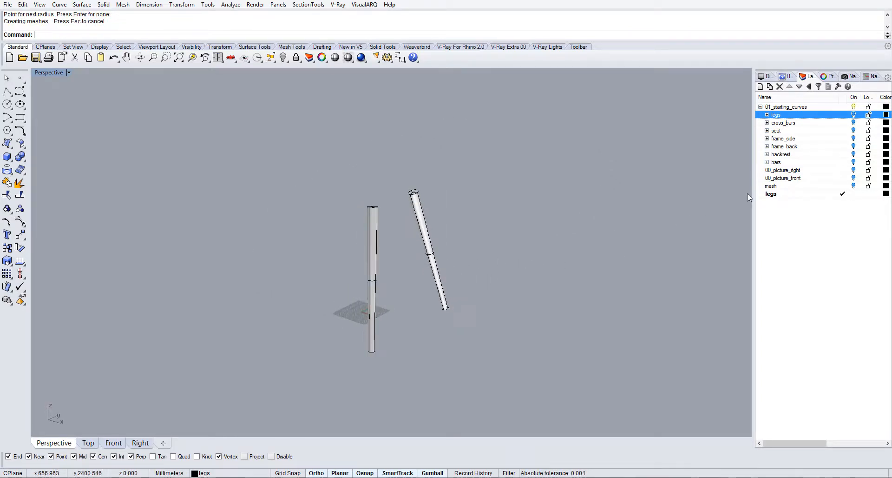
left_click(854, 171)
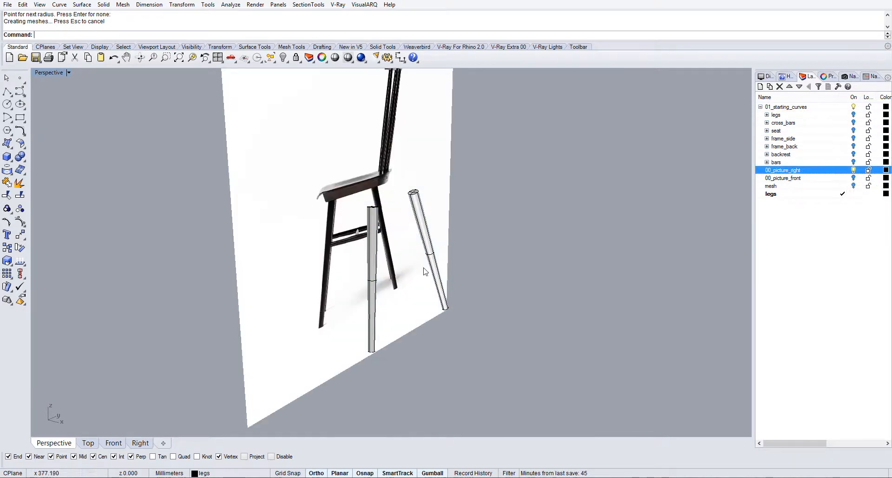
left_click(141, 442)
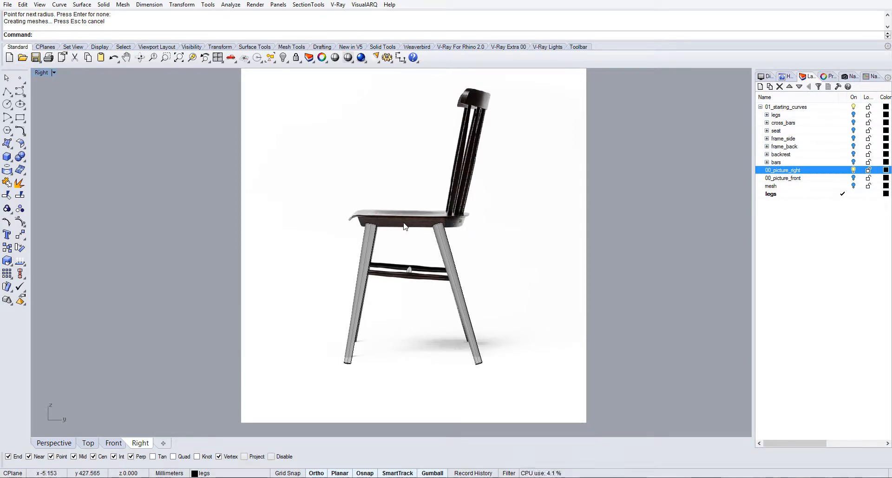
left_click(54, 443)
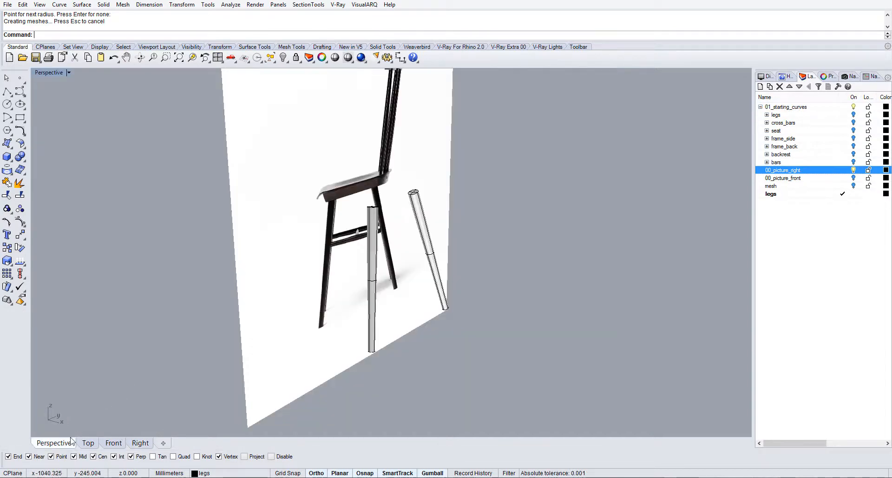
left_click(854, 170)
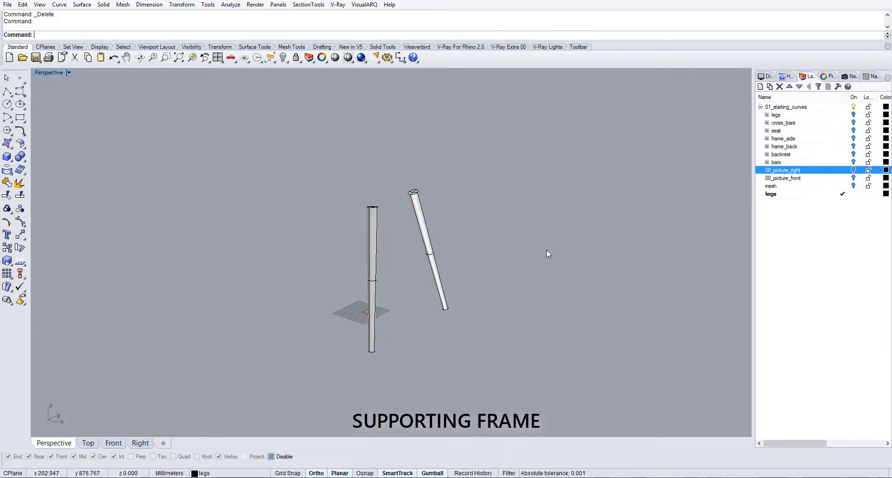
Step: Show the frame_side starting geometry and create a new current layer named frame_side after the legs layer
left_click(854, 139)
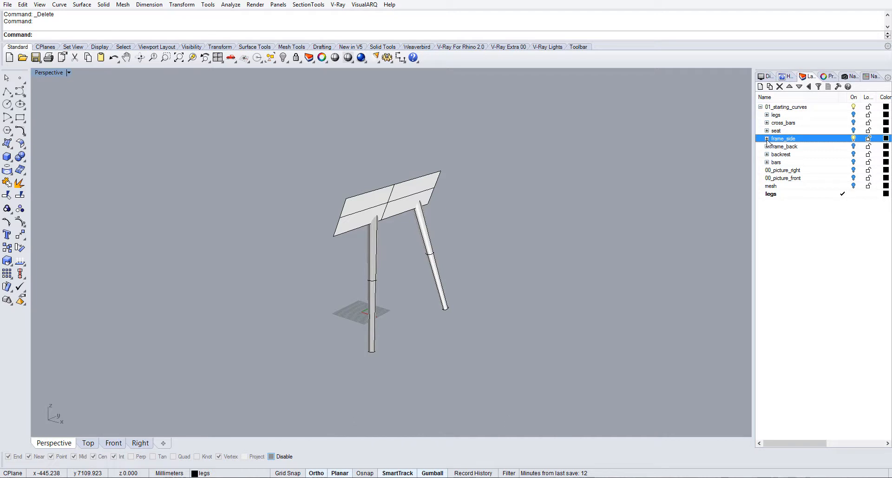
left_click(767, 138)
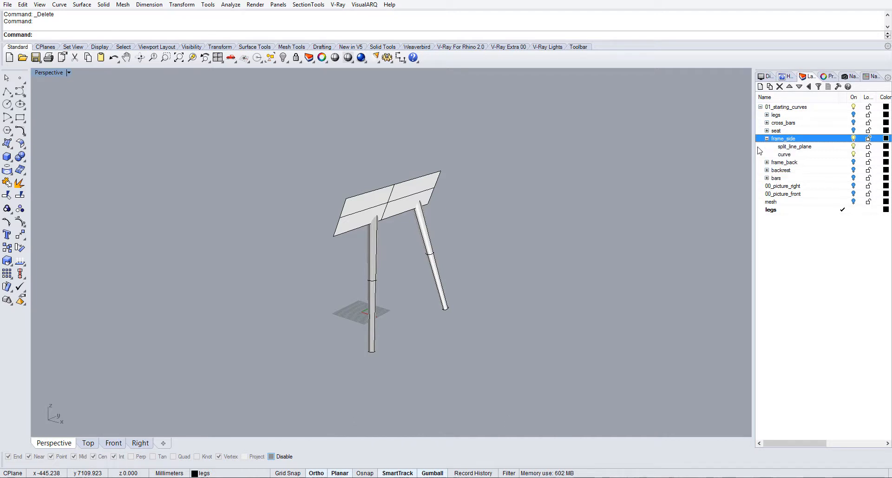
left_click(787, 211)
left_click(760, 86)
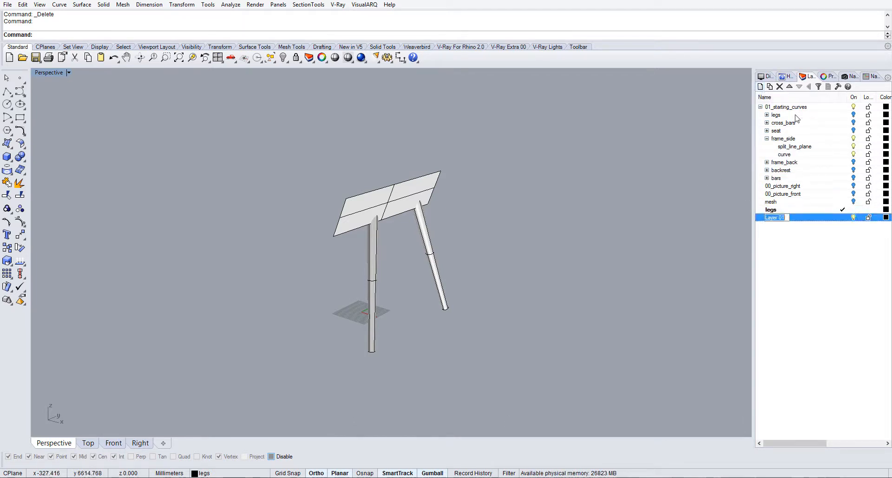
type("frame_side")
key("Return")
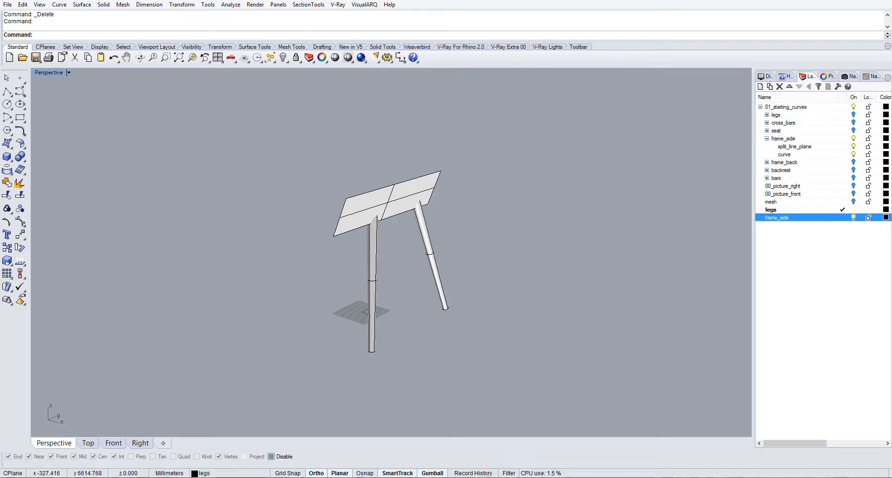
left_click(843, 218)
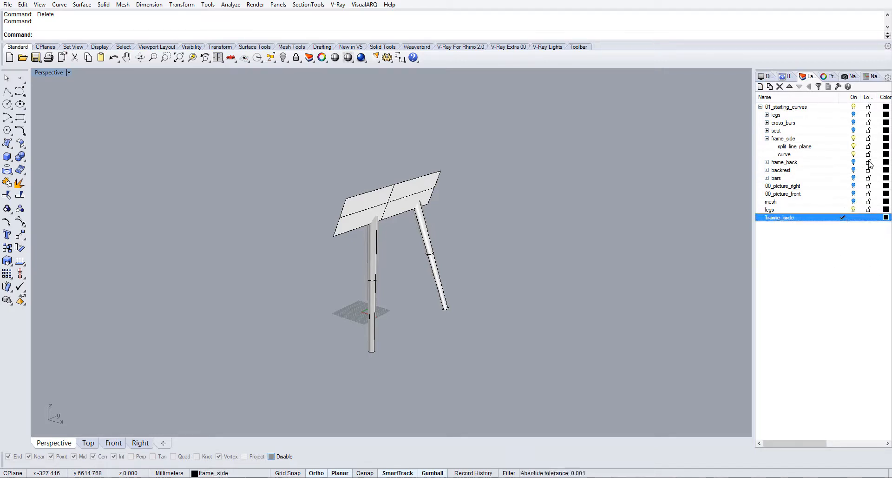
Step: Extrude the side frame profile curves with ExtrudeCrv so that the extrusion passes through the splitting plane
mouse_move(405, 208)
right_mouse_down()
mouse_move(531, 207)
mouse_move(420, 187)
mouse_move(509, 203)
mouse_move(419, 213)
mouse_move(405, 200)
right_mouse_up()
scroll(420, 188, "up", 5)
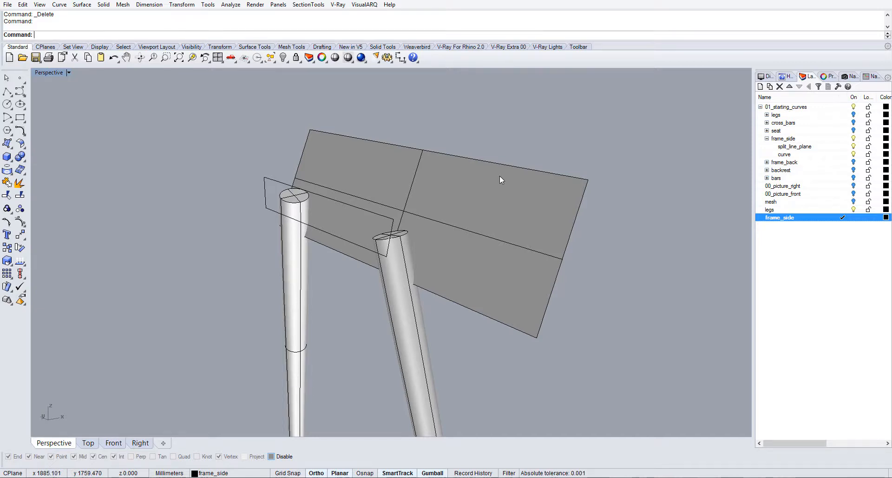
left_click(325, 232)
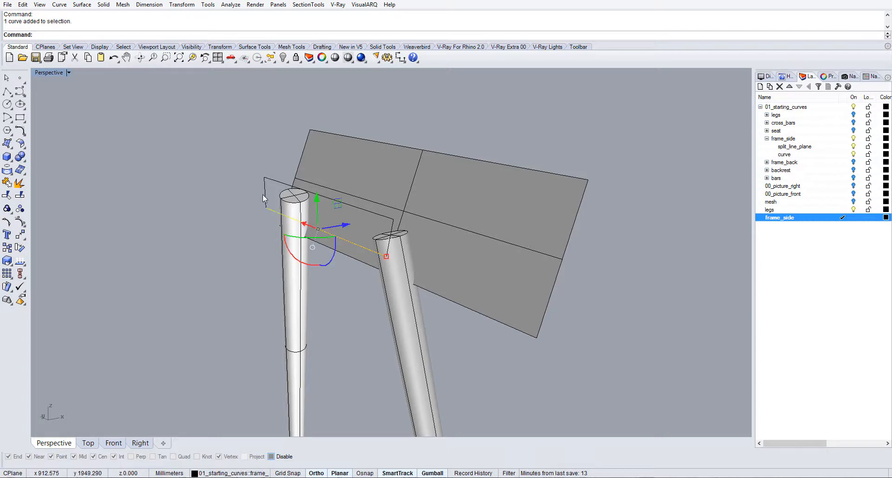
left_click(264, 194)
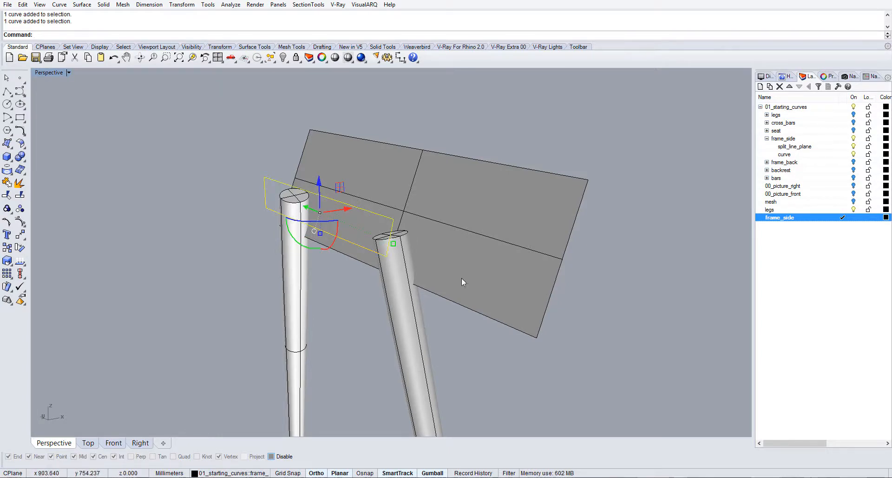
type("ExtrudeCrv")
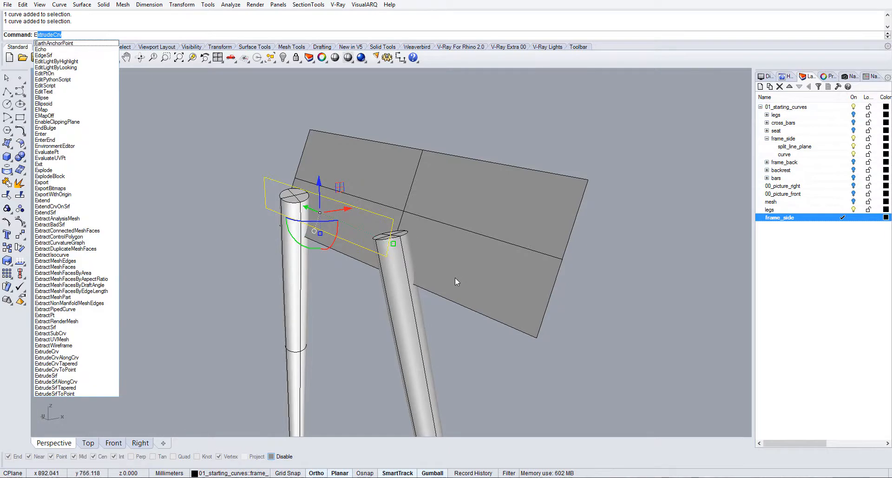
key("Return")
right_click_drag(608, 268, 556, 265)
key("Return")
left_click(454, 272)
right_click_drag(454, 272, 440, 272)
Step: Split the extruded side frame polysurface with the split_line_plane surface
right_click_drag(422, 207, 372, 230)
left_click(372, 231)
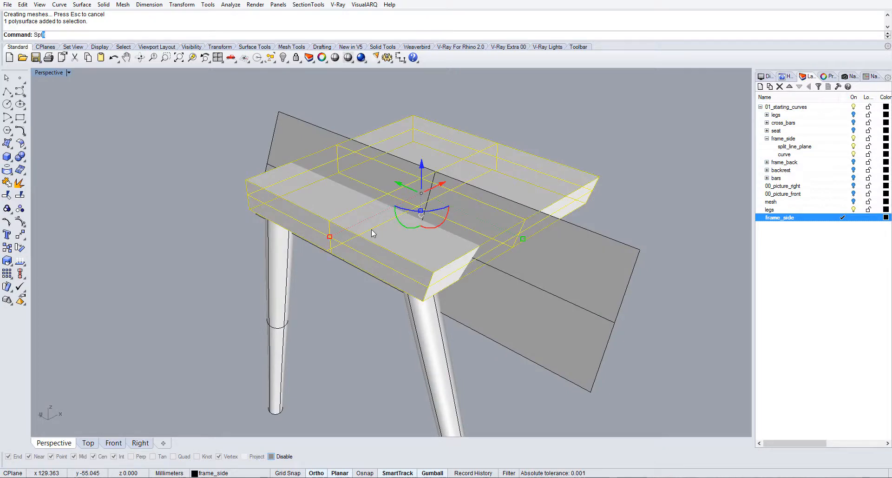
type("Spl")
key("Return")
left_click(546, 277)
key("Return")
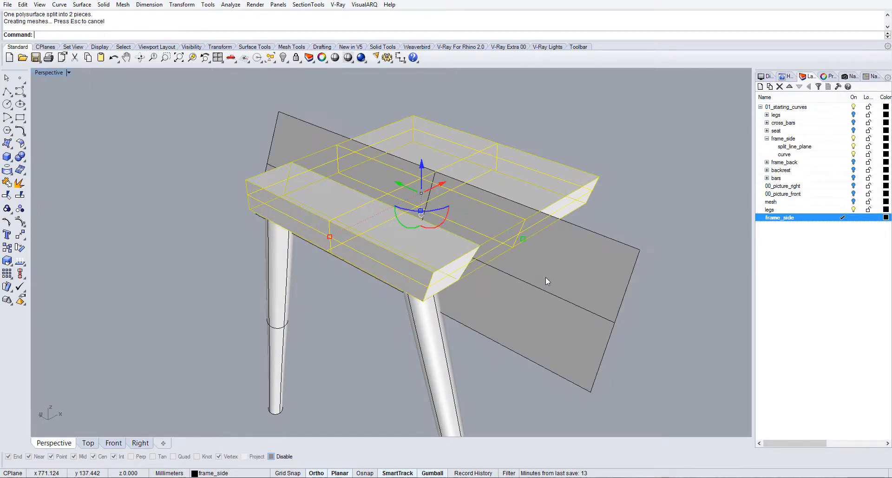
Step: Delete the splitting plane and the inner piece of the split extrusion, keeping the piece above the legs
left_click(546, 272)
key("Delete")
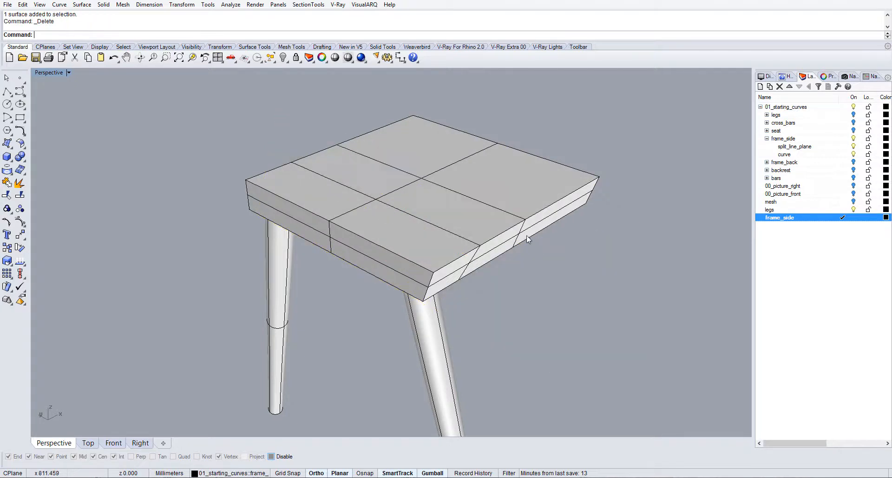
left_click(492, 226)
key("Delete")
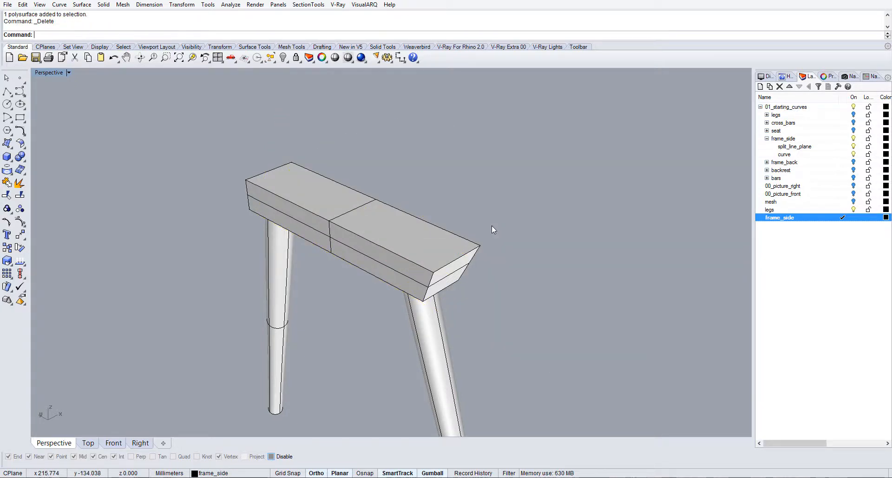
Step: Cap the open cut side of the remaining side frame piece to close it
right_click_drag(492, 226, 353, 183)
left_click(356, 186)
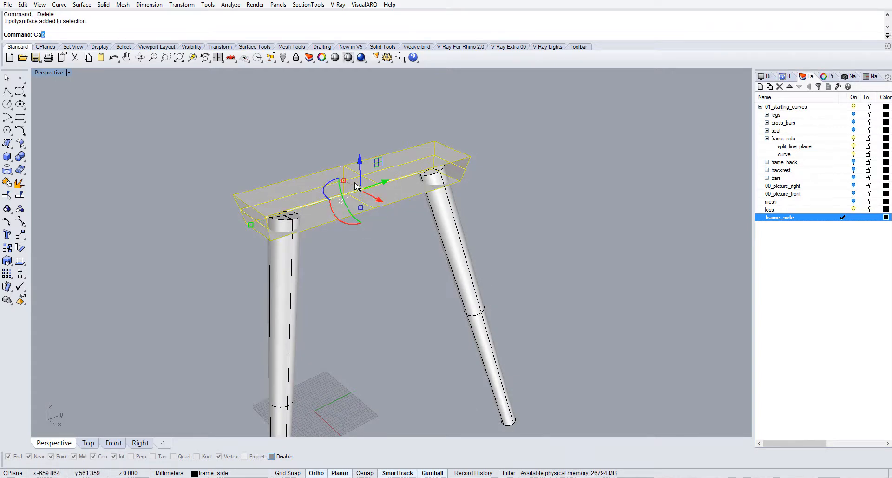
type("Ca")
key("Return")
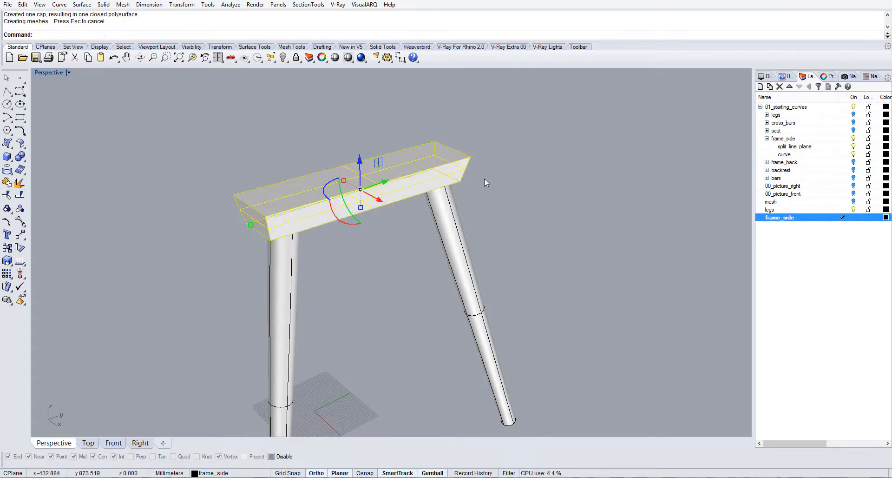
left_click(507, 197)
Step: Compare the back end of the side frame piece with the frame_back starting curves in the Right view
right_click_drag(507, 197, 371, 181)
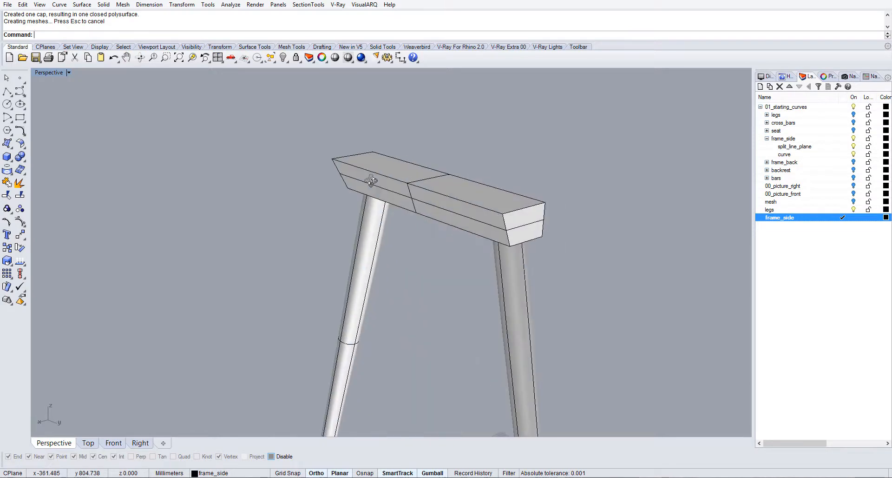
scroll(409, 200, "up", 3)
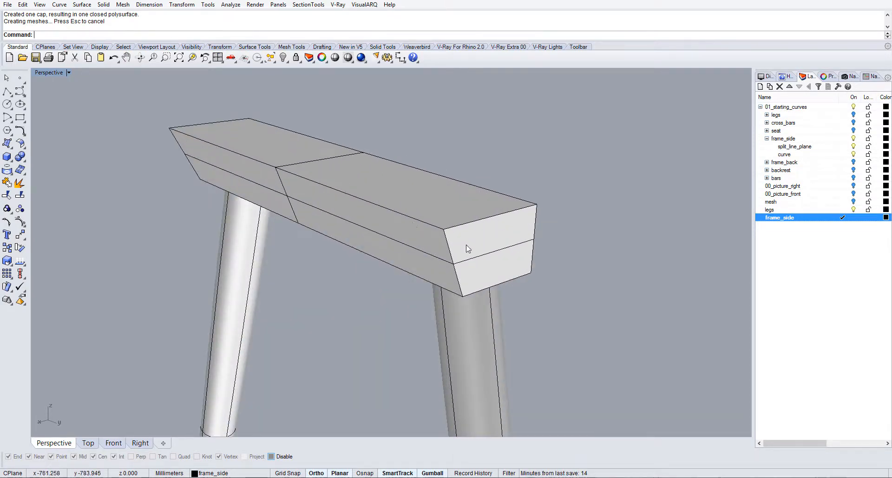
scroll(500, 255, "up", 5)
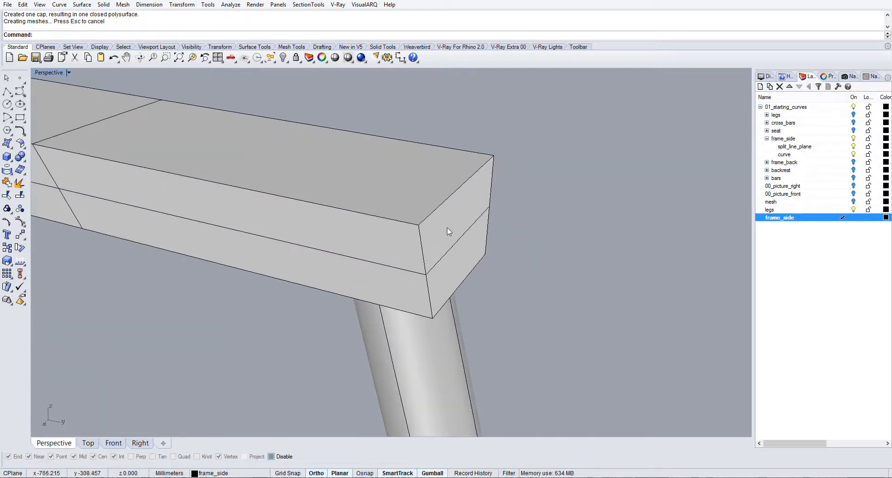
left_click(447, 227)
right_click_drag(486, 207, 492, 174)
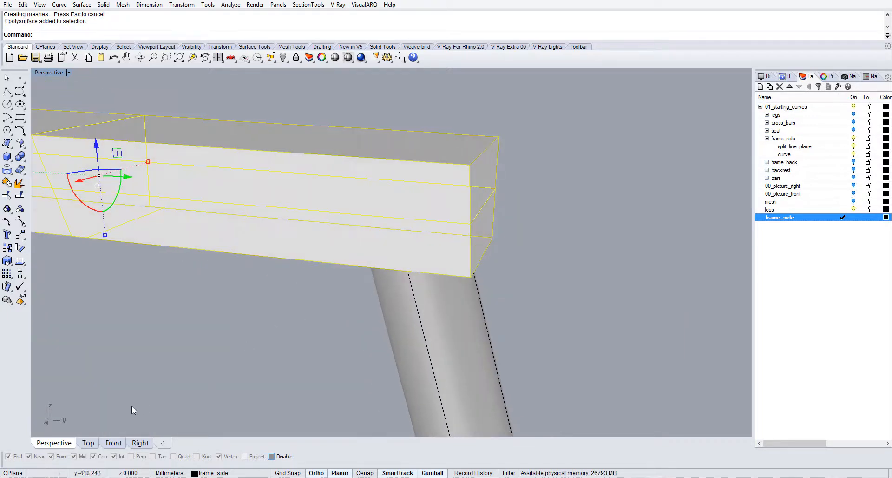
left_click(139, 444)
scroll(446, 195, "up", 5)
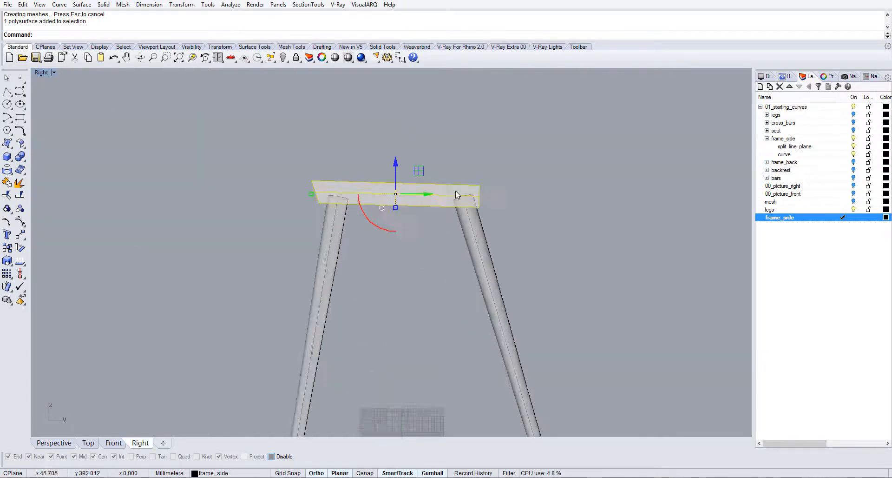
scroll(455, 194, "up", 5)
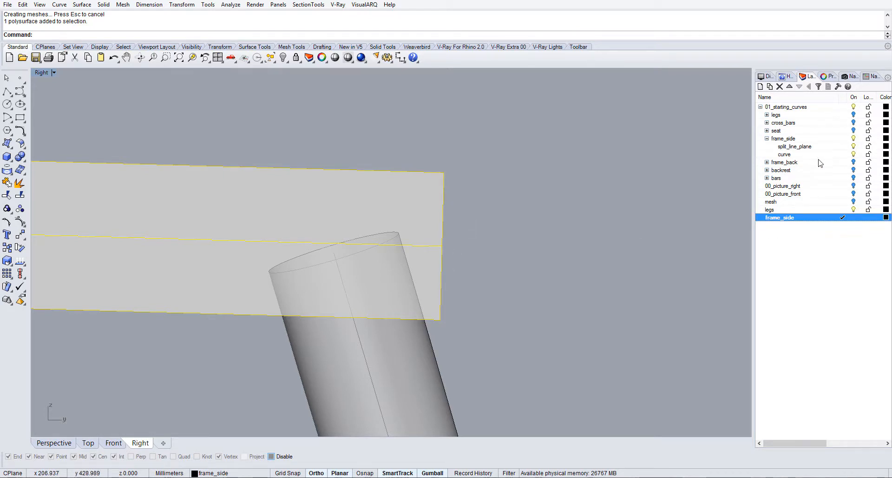
left_click(854, 162)
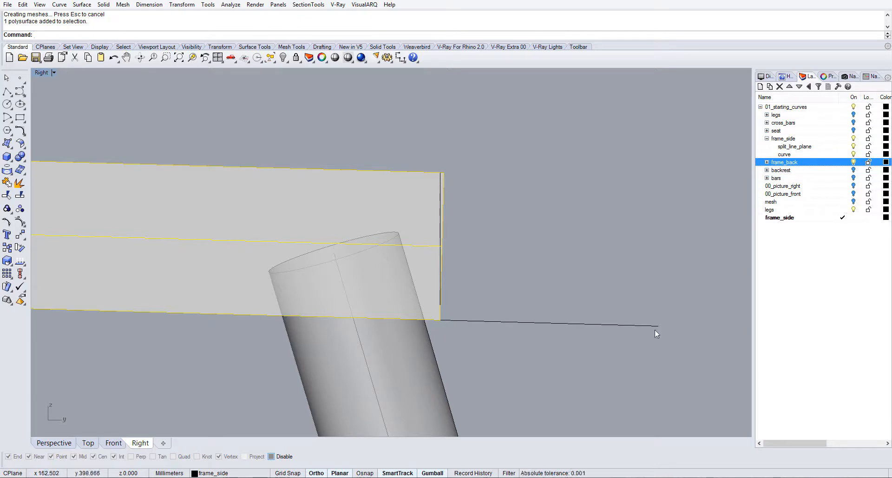
left_click(854, 162)
Step: Extrude the bottom edge of the side frame piece's back end with ExtrudeCrv, straight up past the top face
left_click(60, 443)
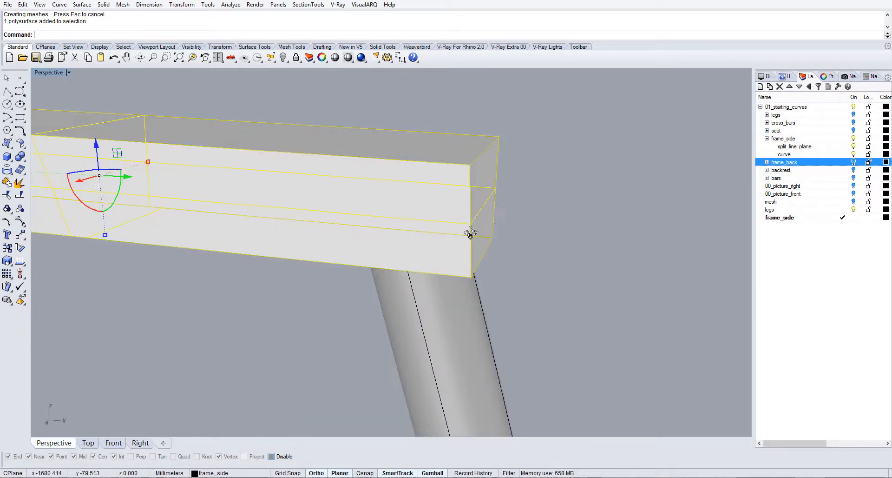
right_click_drag(467, 219, 455, 249)
key("Escape")
type("ExtrudeCrv")
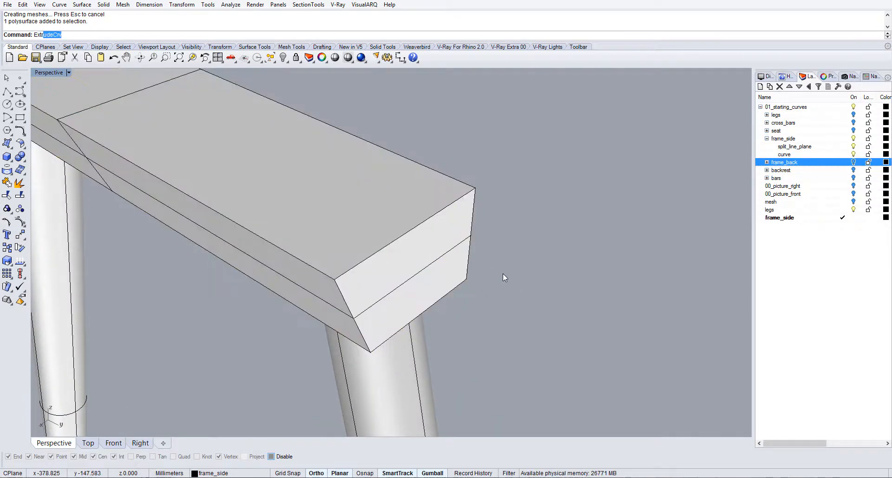
key("Return")
left_click(457, 288)
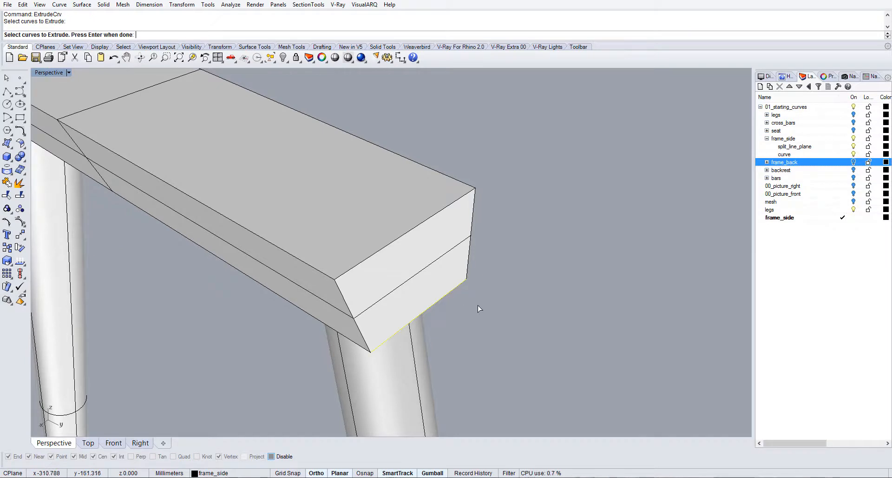
key("Return")
left_click(532, 155)
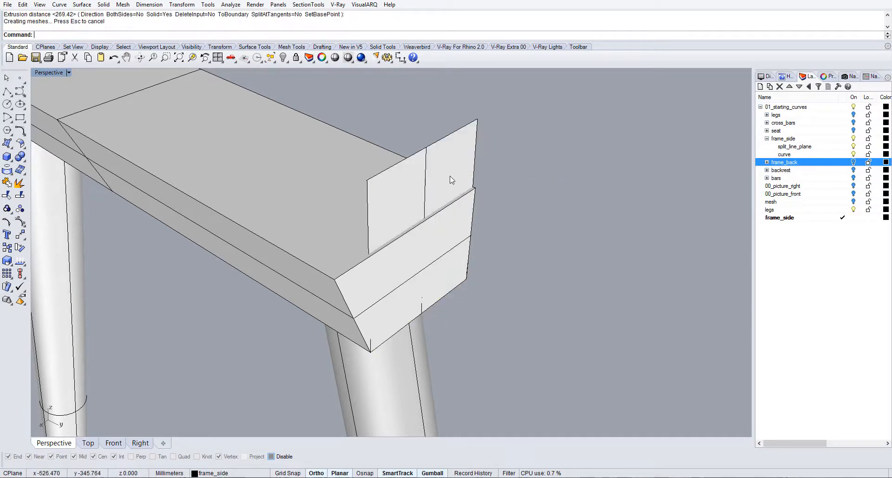
Step: Stretch the new vertical surface with Scale1D from its upper outer corner so it extends beyond the full width of the side piece
left_click(451, 180)
type("Scale1D")
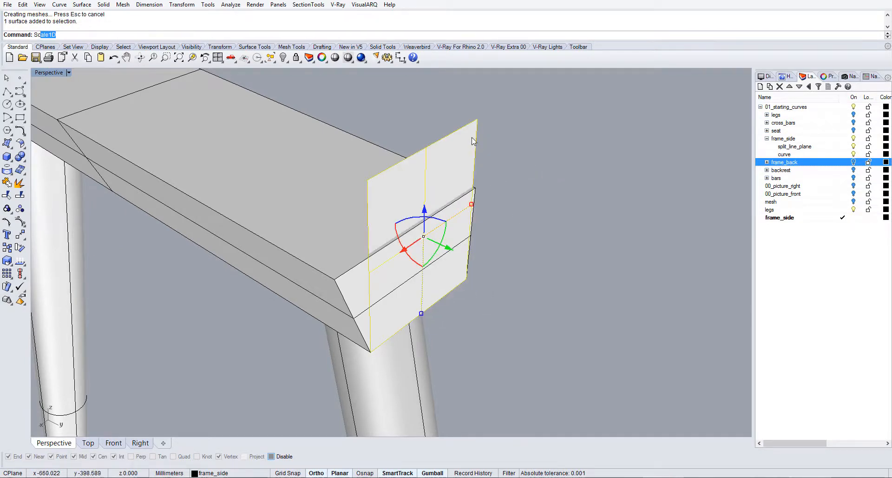
key("Return")
left_click(478, 119)
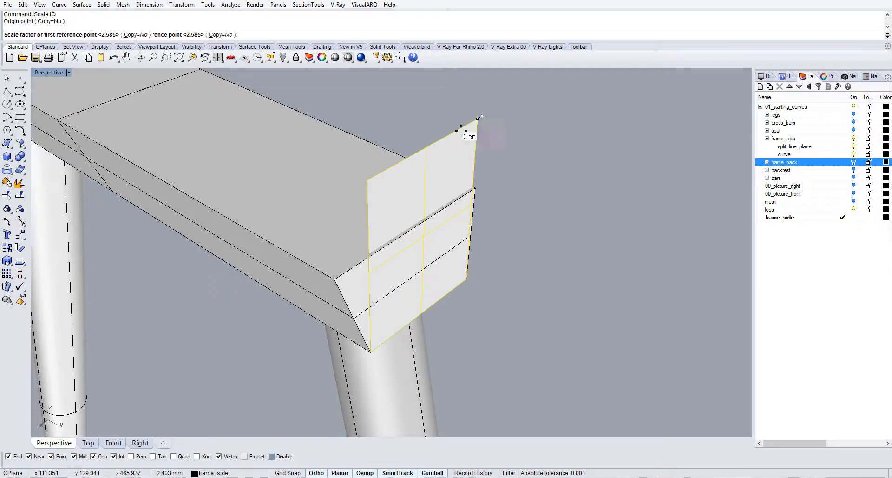
left_click(367, 179)
left_click(247, 297)
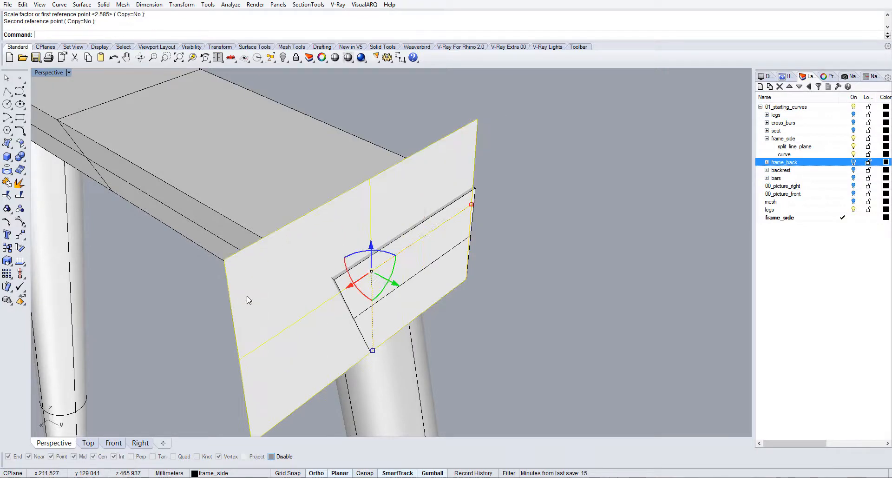
Step: Split the side frame polysurface with the stretched vertical surface
left_click(262, 175)
type("Split")
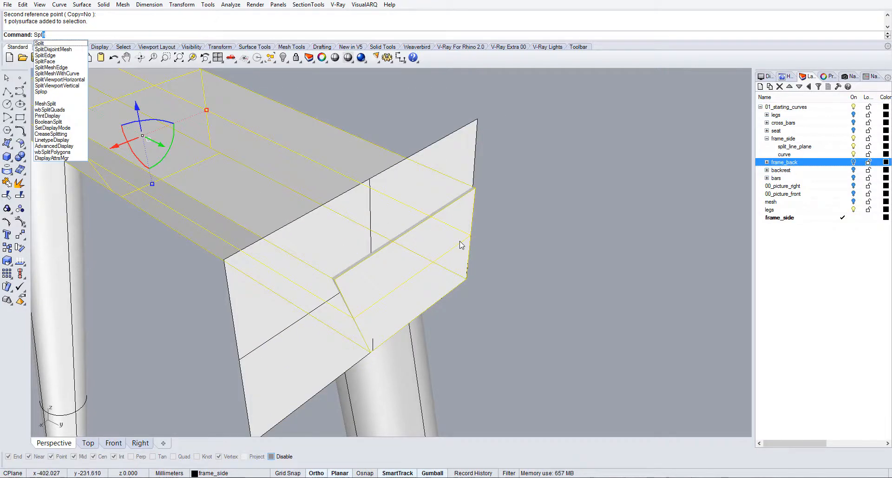
key("Return")
left_click(455, 168)
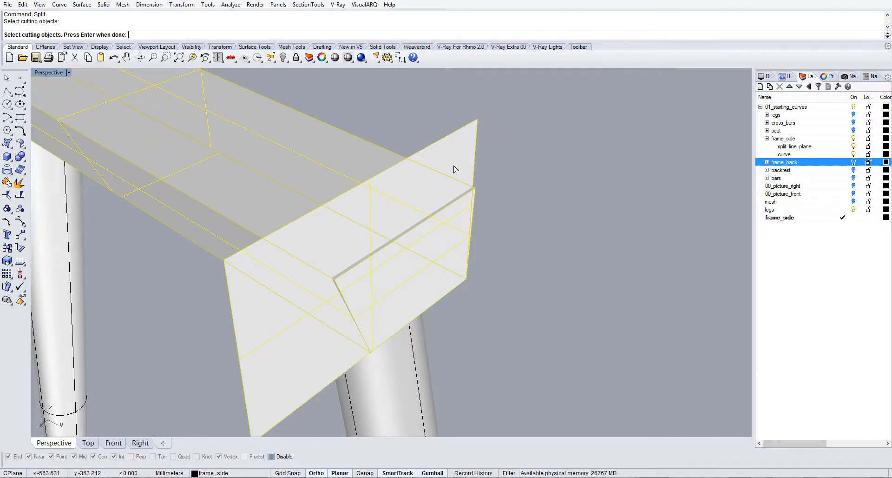
key("Return")
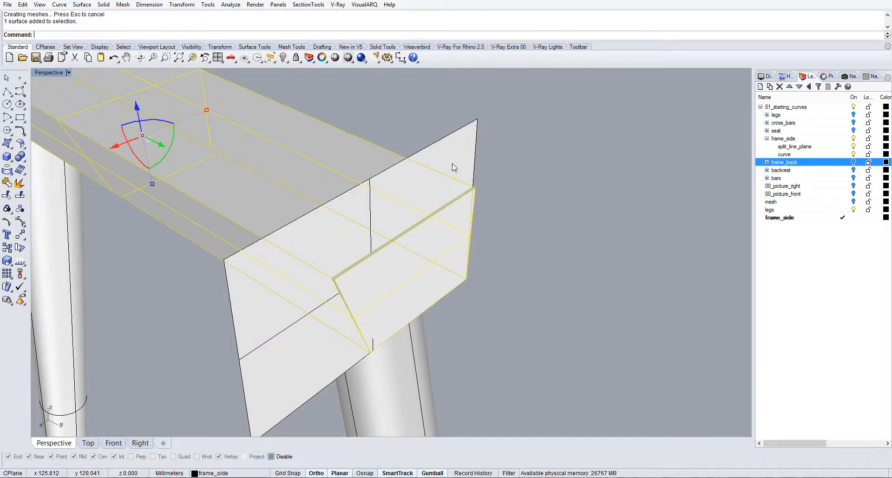
Step: Delete the cutting surface and the cut-off back end, and cap the open end of the side frame piece
key("Escape")
left_click(454, 233)
key("Delete")
left_click(391, 212)
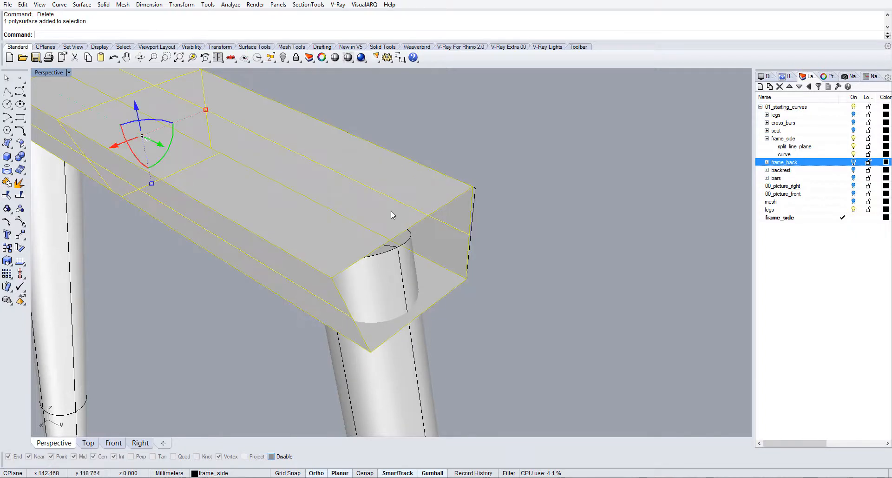
key("Return")
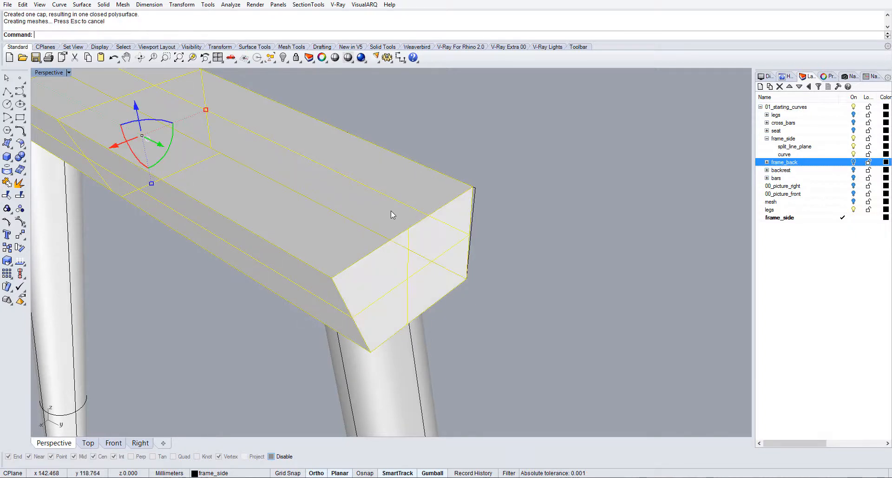
Step: Mirror the side frame piece to the opposite side of the chair about the Y axis
right_click_drag(572, 220, 426, 215)
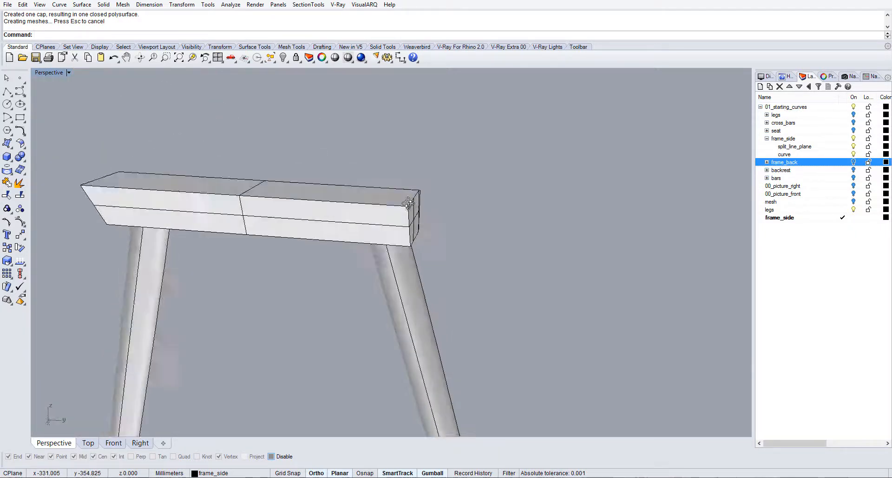
scroll(426, 216, "up", 4)
mouse_move(445, 247)
right_mouse_down()
mouse_move(442, 215)
mouse_move(418, 264)
mouse_move(437, 251)
right_mouse_up()
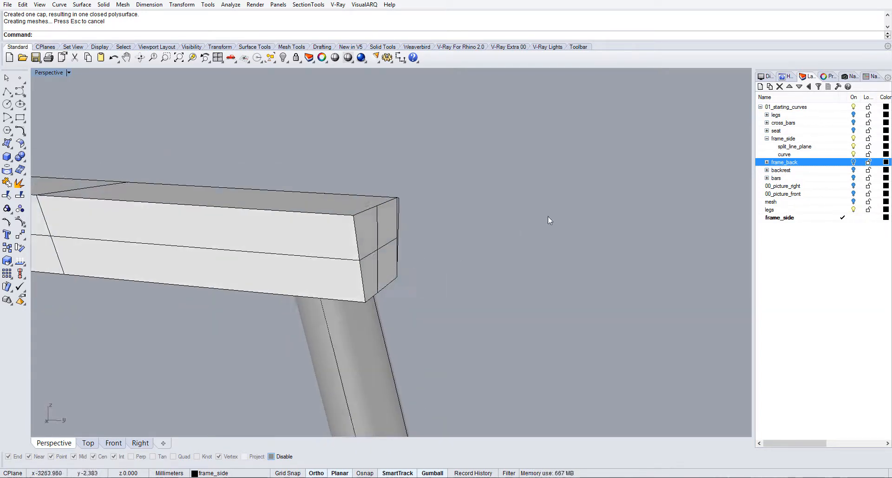
left_click(352, 256)
type("mirror")
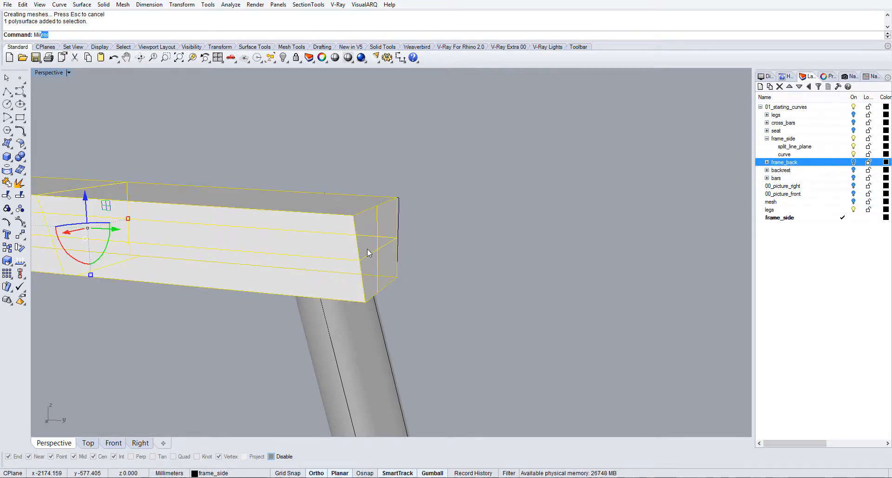
key("Return")
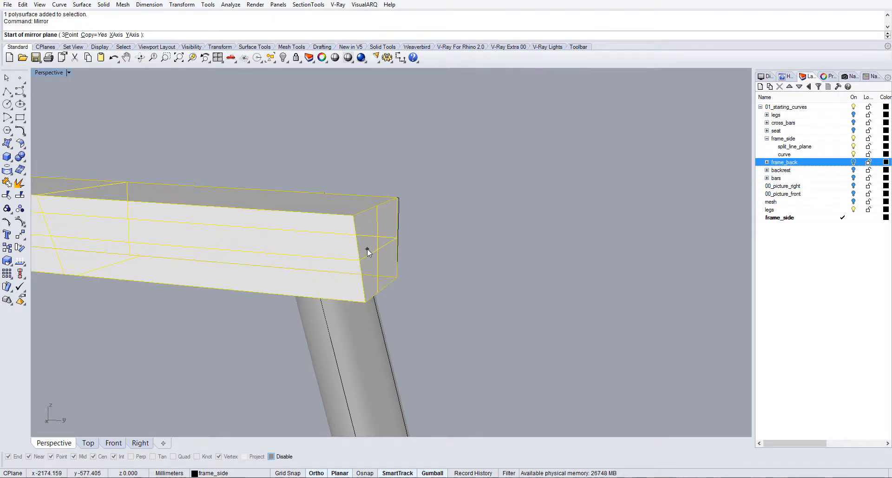
left_click(133, 35)
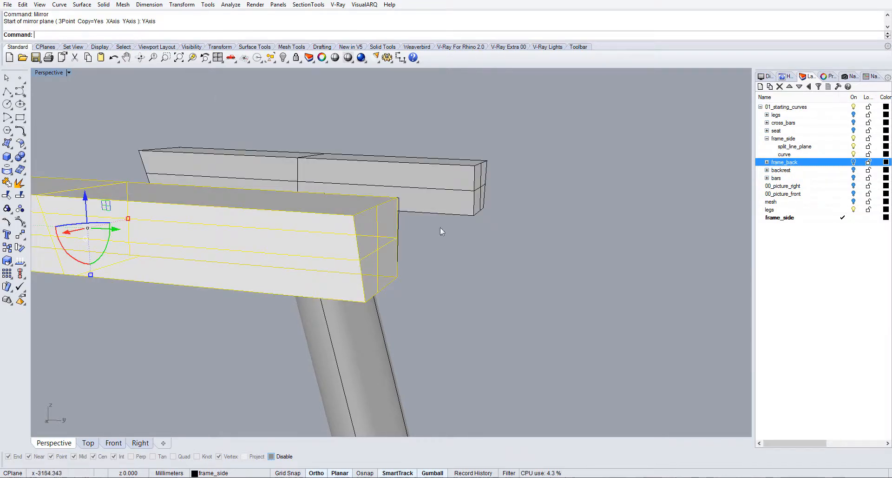
Step: Turn on the frame_back starting curves between the two side pieces and collapse the frame_side sublayers
left_click(854, 162)
scroll(513, 232, "up", 3)
right_click_drag(504, 249, 453, 266)
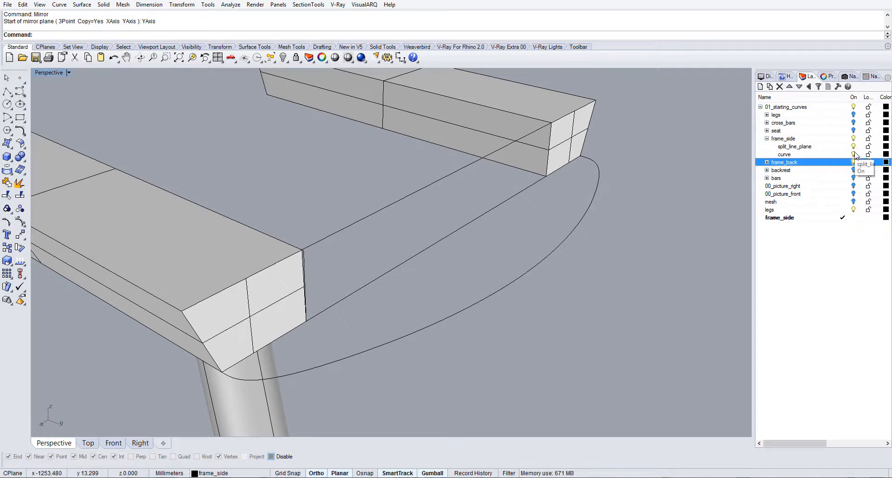
left_click(790, 154)
left_click(767, 138)
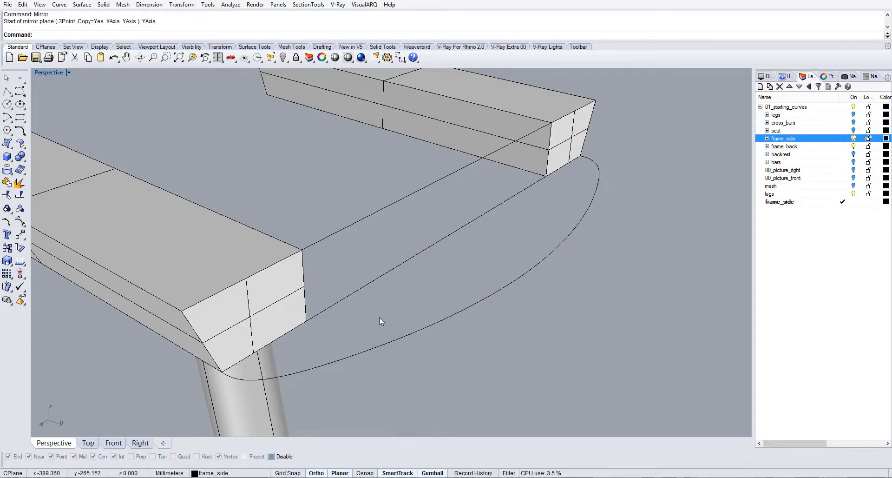
right_click_drag(381, 322, 396, 213)
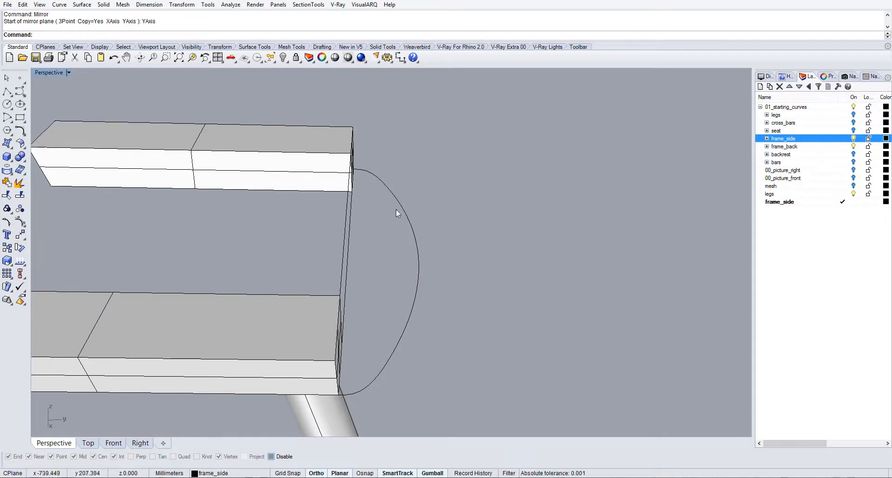
right_click_drag(431, 277, 337, 280)
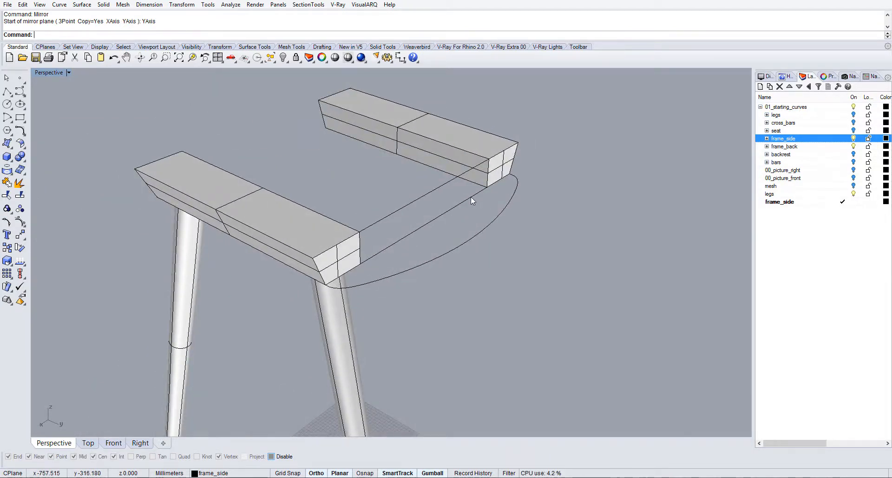
scroll(470, 197, "up", 5)
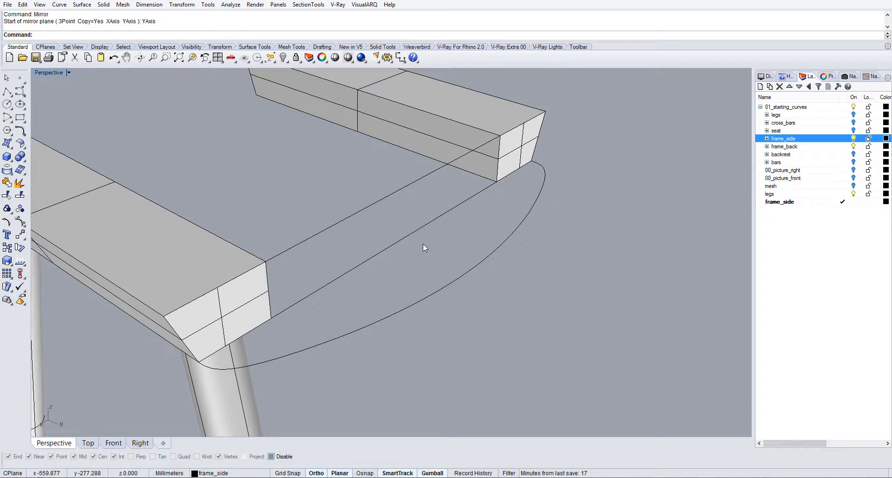
key("Escape")
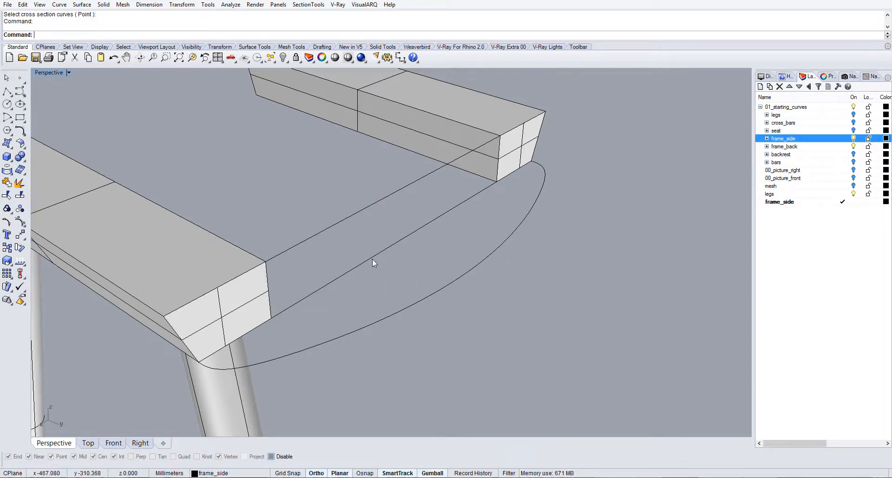
left_click(444, 290)
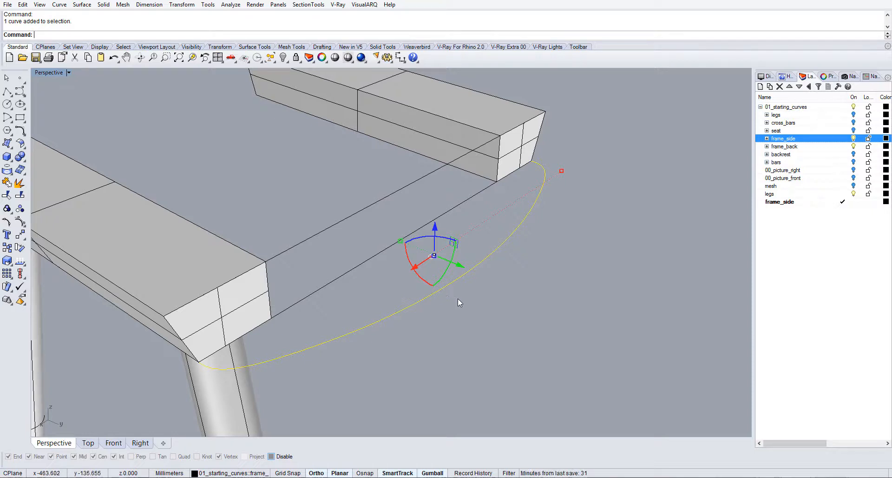
key("Escape")
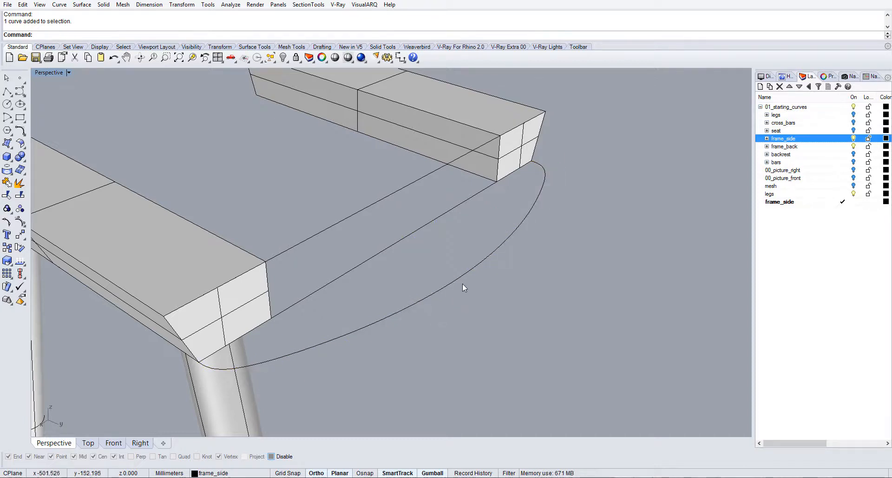
Step: Sweep the outer end edges of both side frame pieces along the curved back rail with Sweep1, using freeform style without simplification
left_click(458, 278)
type("S")
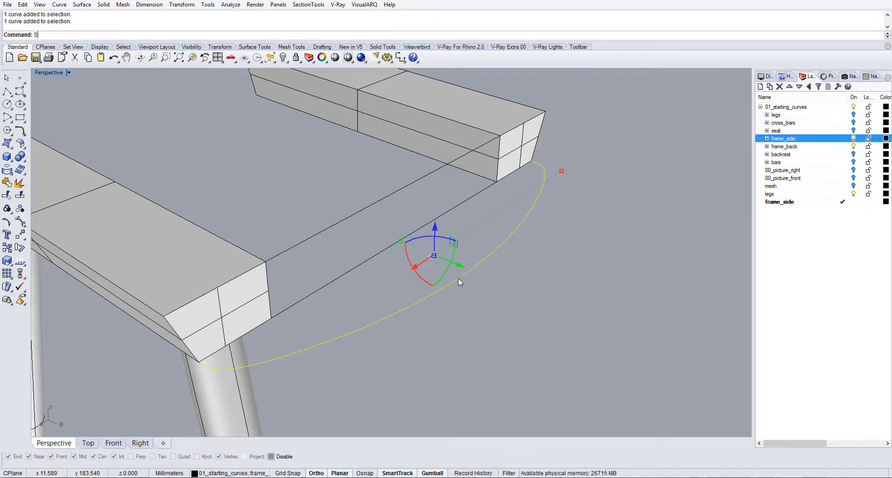
type("we")
key("Return")
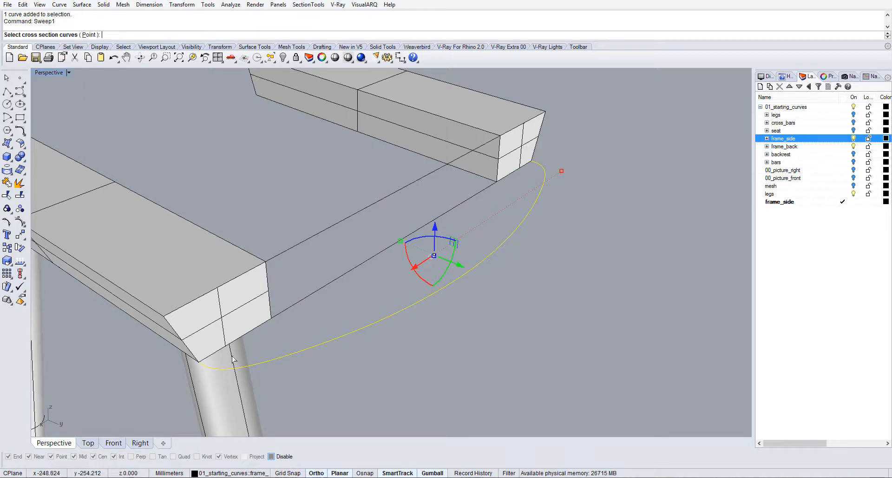
left_click(192, 355)
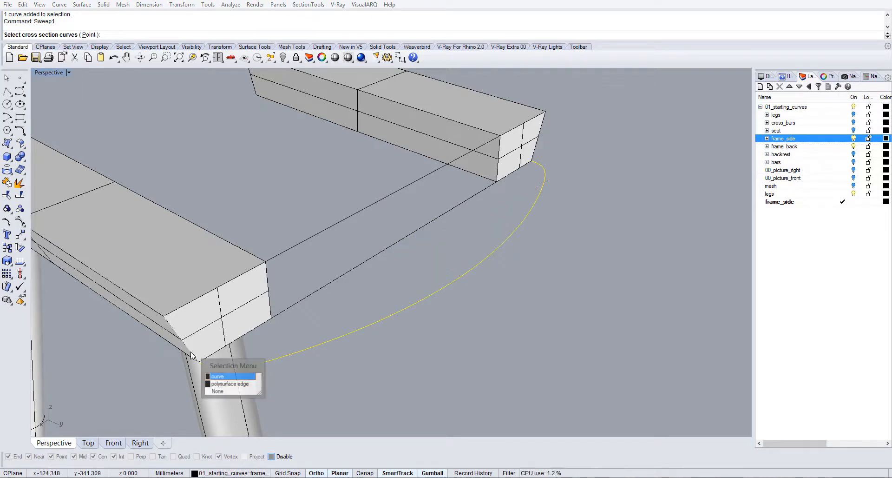
left_click(231, 383)
left_click(536, 150)
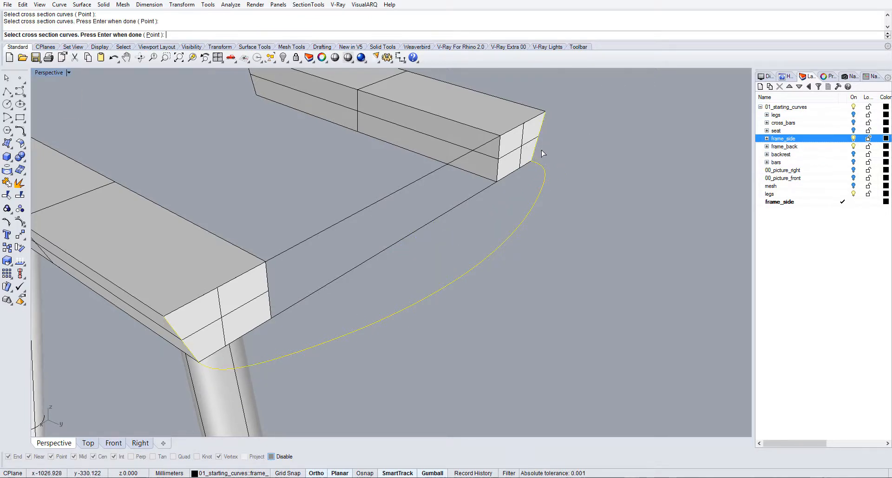
key("Return")
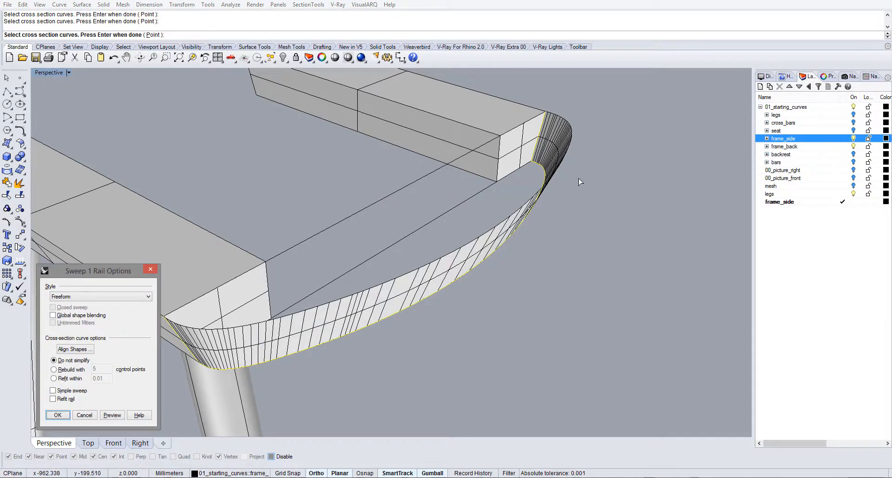
key("Return")
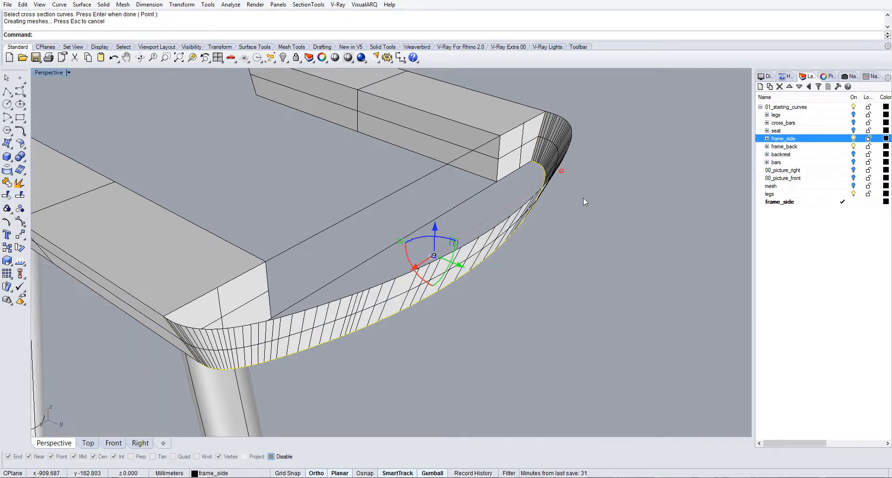
Step: Create a planar surface from the lower curved rail and straight line to close the underside of the back piece
left_click(469, 210)
right_click_drag(469, 209, 492, 218)
type("PlanarSrf")
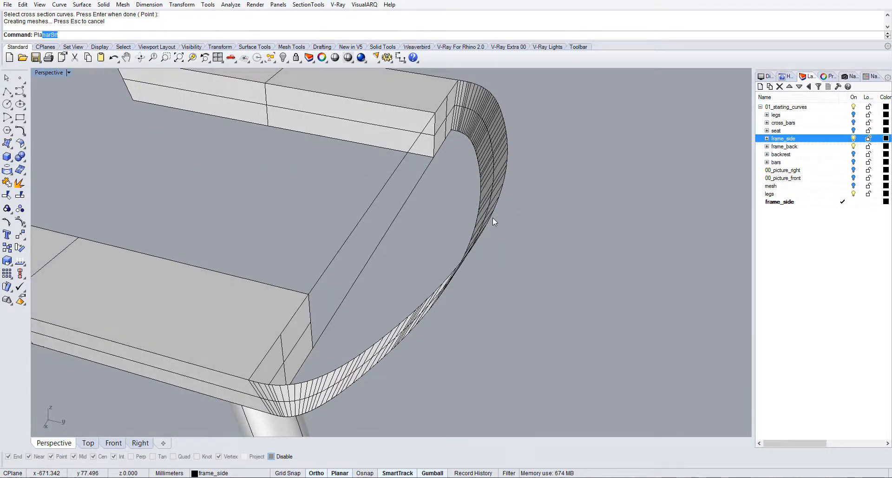
key("Return")
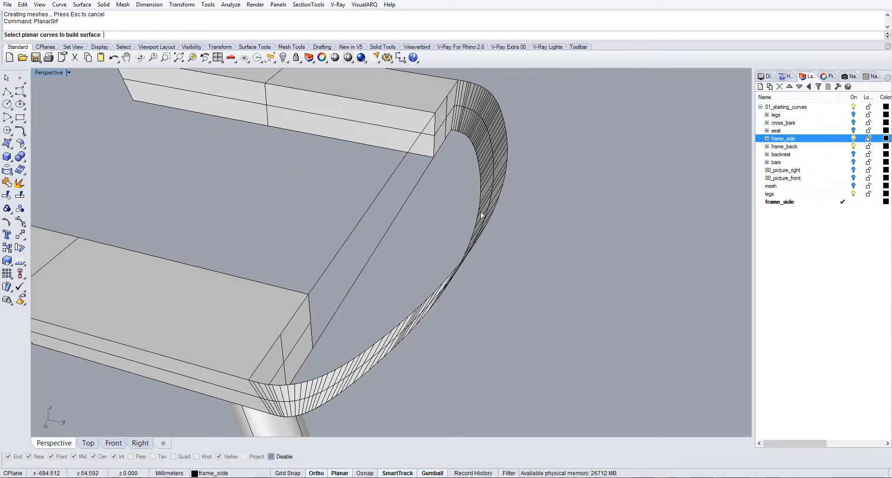
left_click(482, 219)
left_click(505, 237)
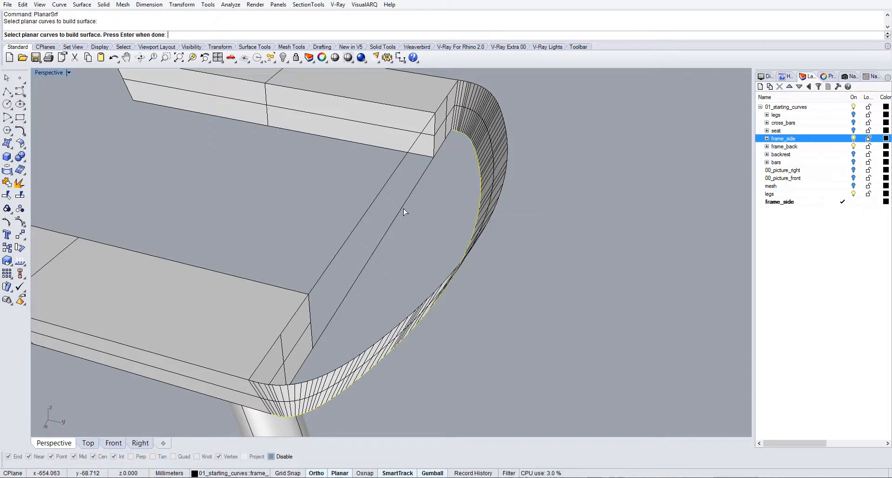
key("Return")
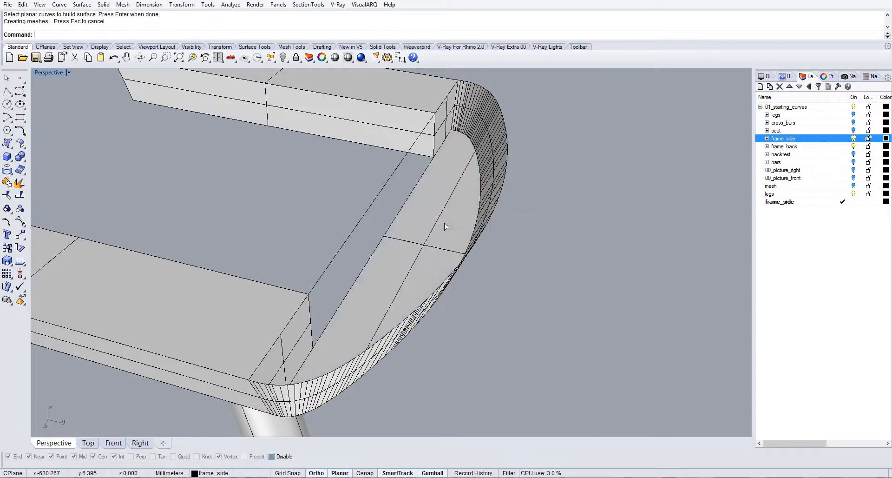
Step: Create a planar surface closing the straight inner face of the back piece from its upper and lower lines and both end edges
key("Return")
left_click(394, 222)
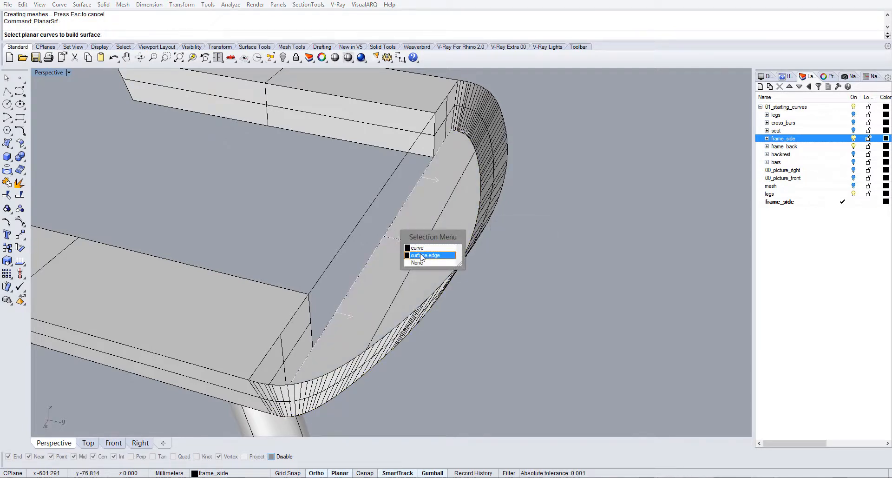
left_click(409, 255)
left_click(376, 197)
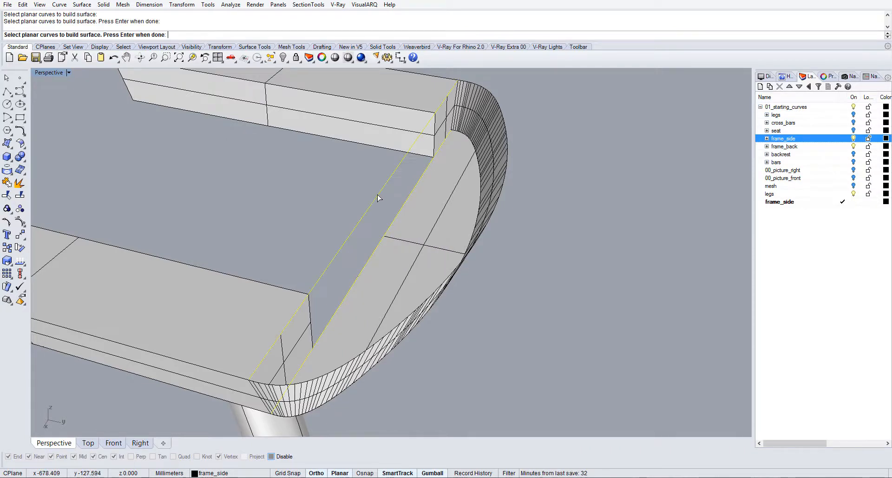
left_click(456, 110)
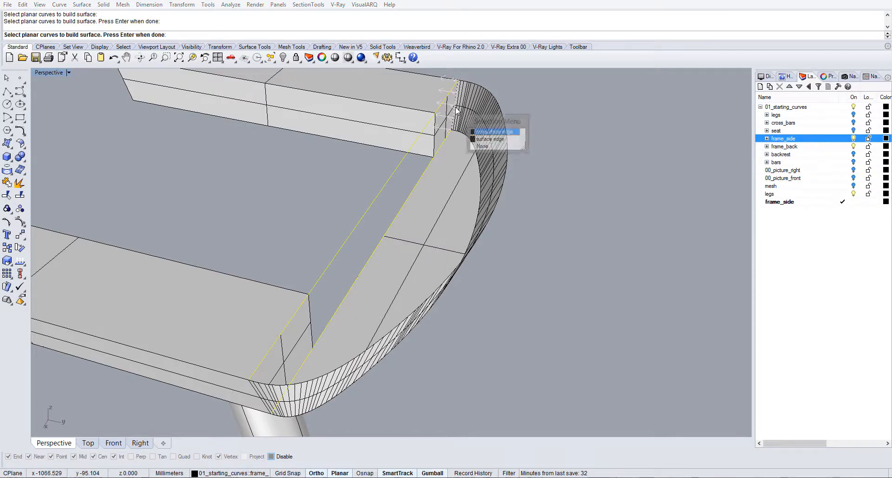
left_click(483, 139)
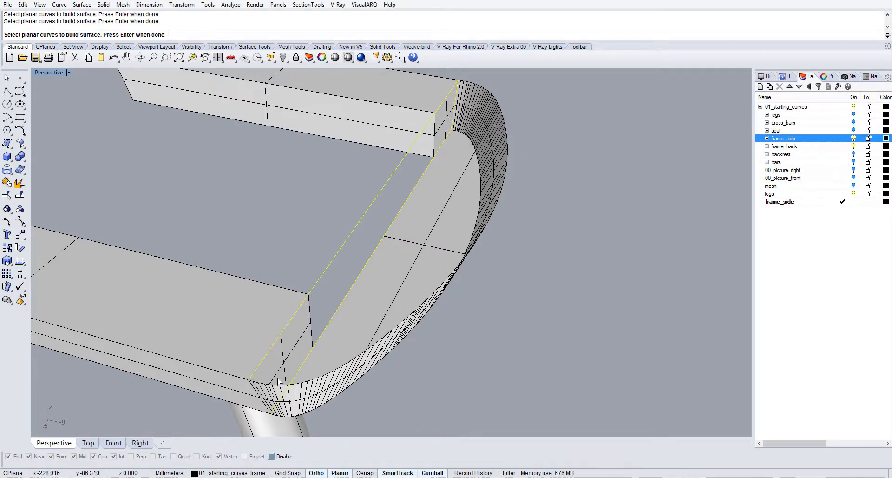
left_click(263, 401)
left_click(303, 439)
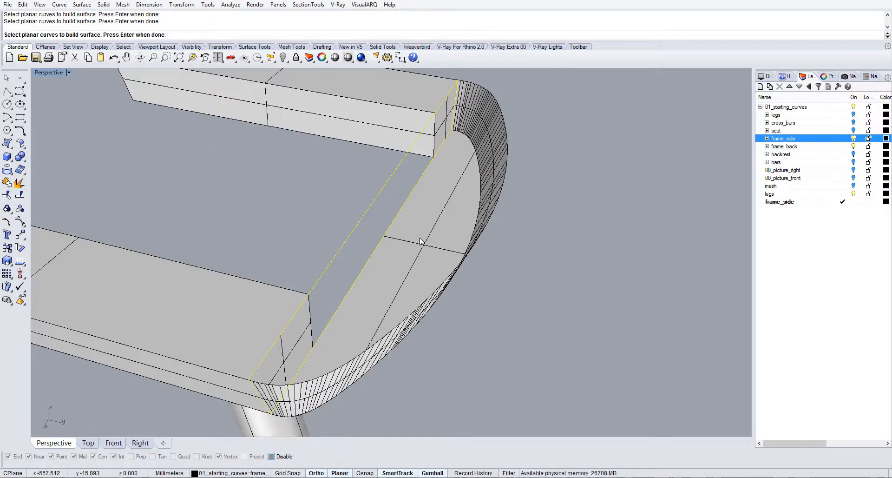
key("Return")
Step: Create a planar surface closing the top of the back piece from the inner face's upper edge and the swept surface's upper edge
key("Return")
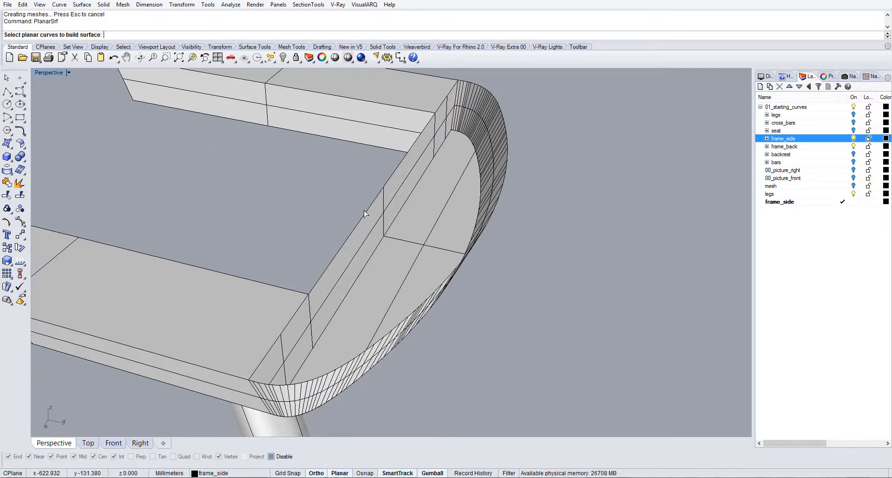
left_click(381, 229)
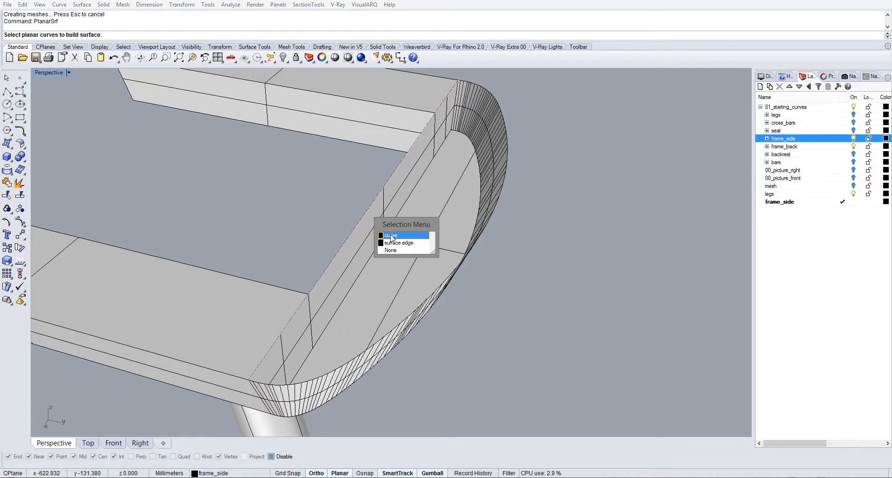
left_click(392, 242)
key("Return")
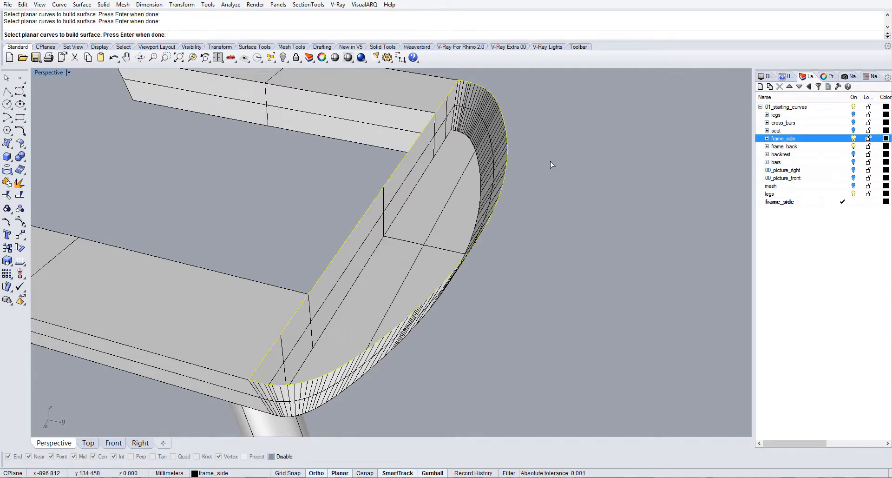
Step: Join the swept surface and the three planar surfaces of the back piece into one polysurface
left_click(456, 213)
left_click(412, 344)
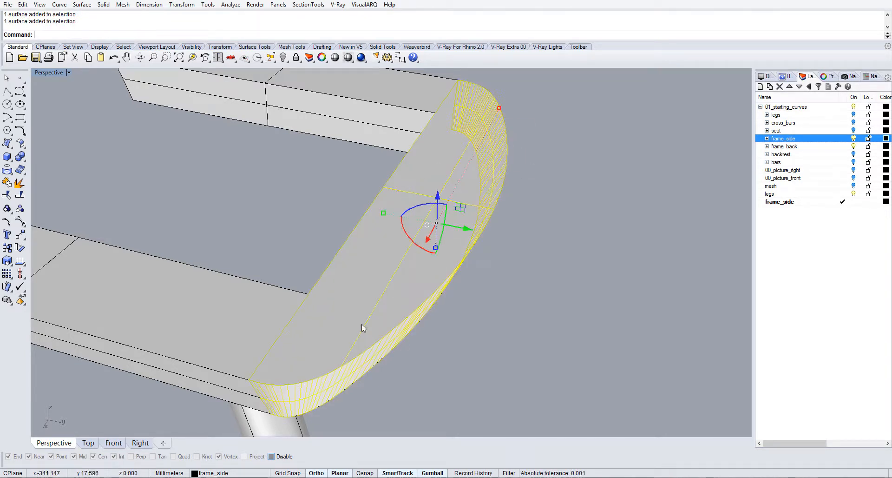
right_click_drag(363, 324, 388, 290)
right_click_drag(446, 267, 397, 230)
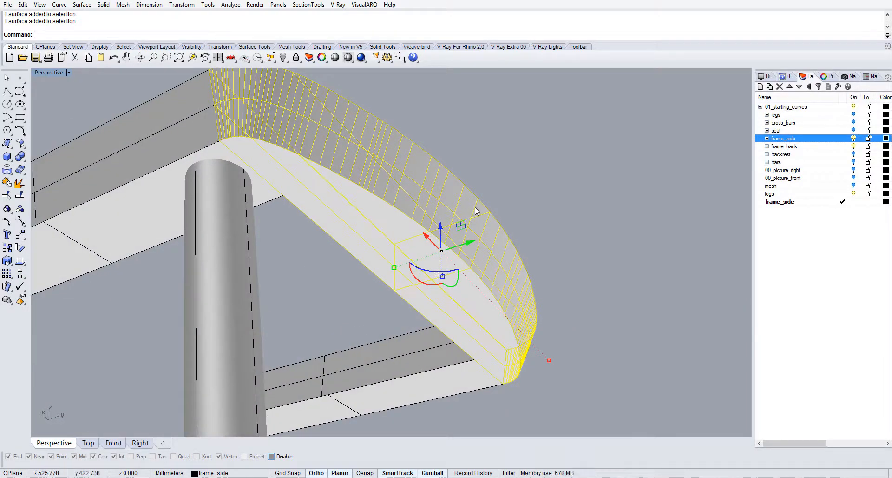
type("jo")
key("Return")
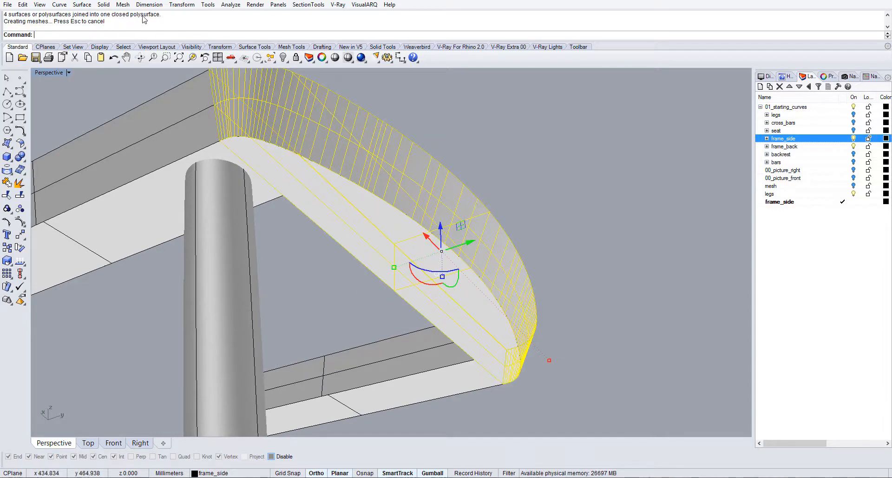
left_click(538, 188)
right_click_drag(356, 185, 416, 296)
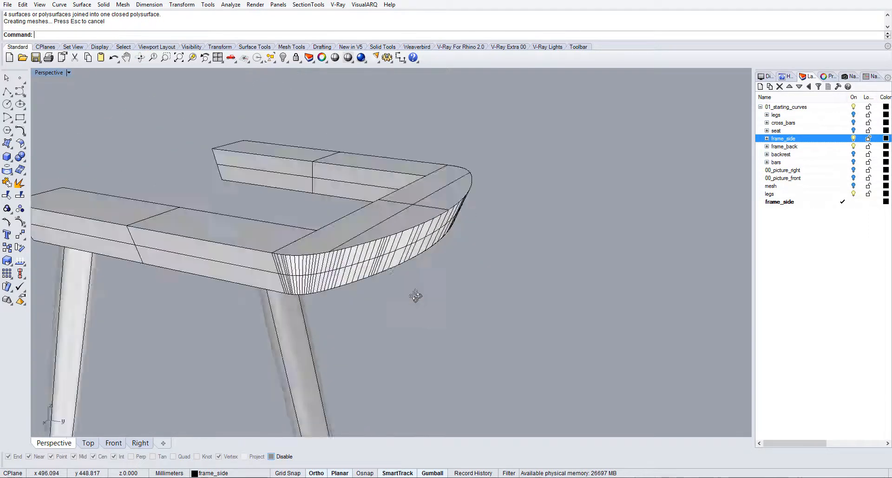
Step: Add a new top-level layer named frame_back below the frame_side layer
left_click(798, 202)
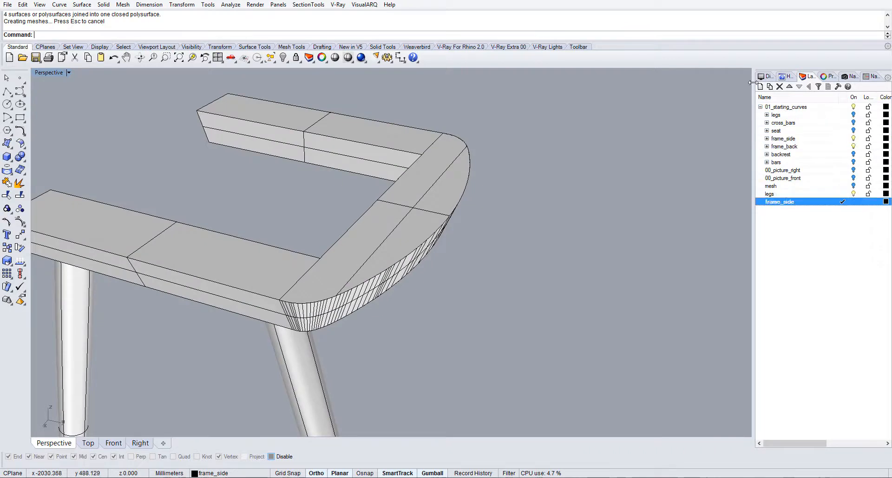
left_click(760, 87)
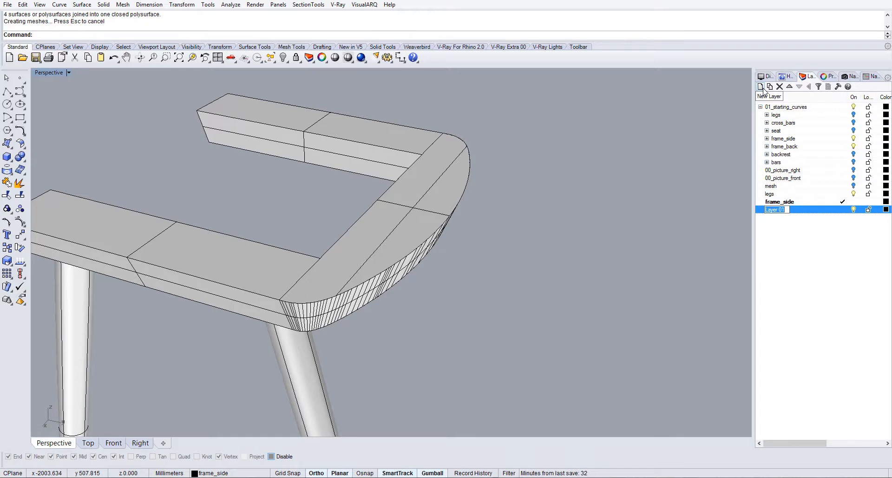
type("frame_")
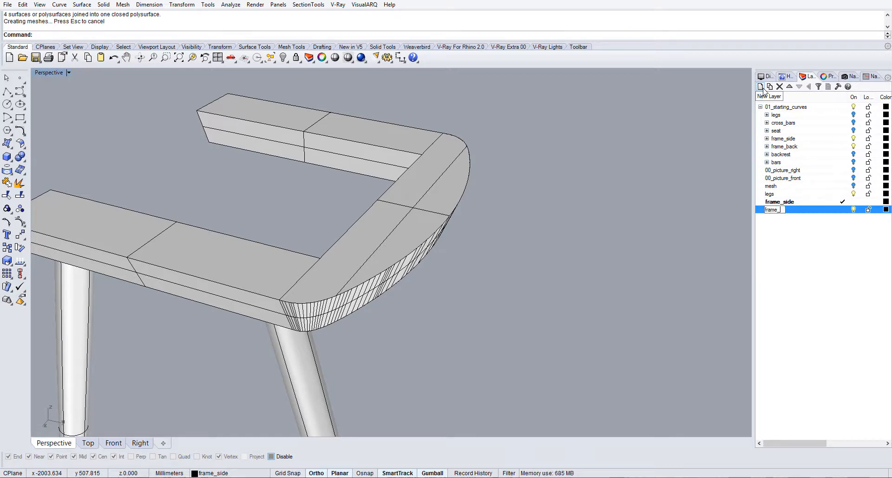
type("back")
key("Return")
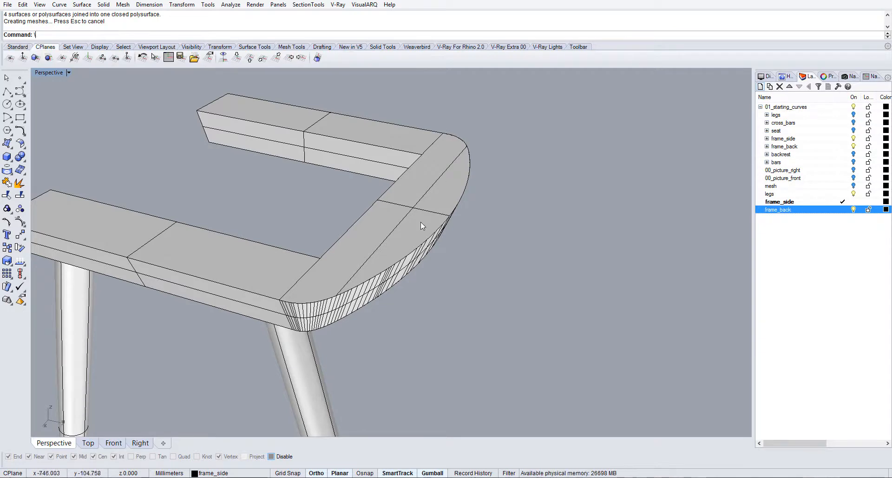
Step: Move the curved back piece to the new frame_back layer and make that layer current
left_click(420, 222)
right_click(245, 474)
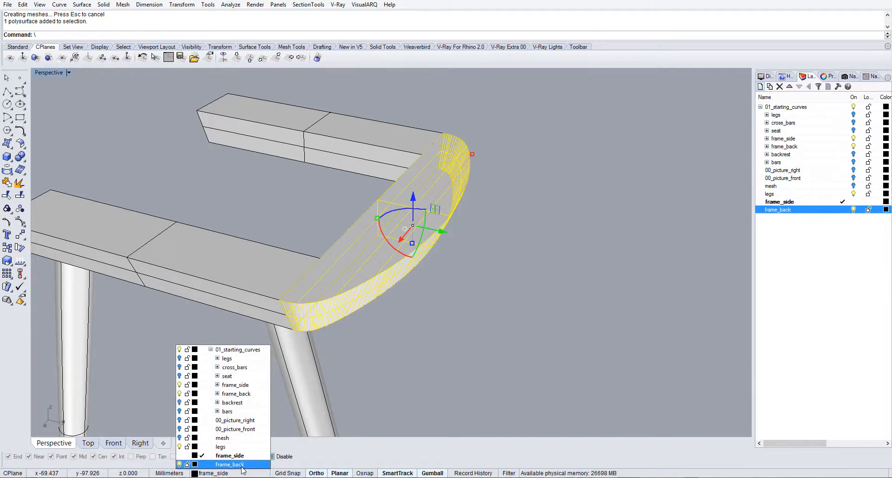
left_click(219, 456)
left_click(619, 259)
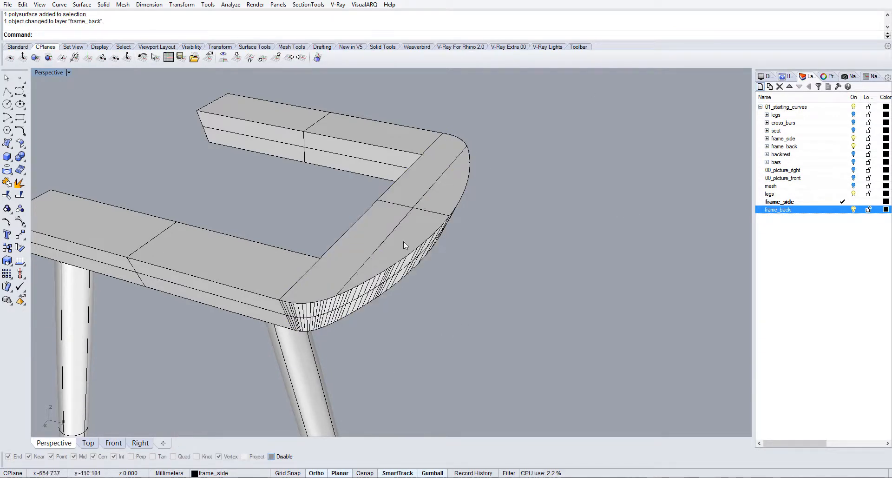
left_click(844, 209)
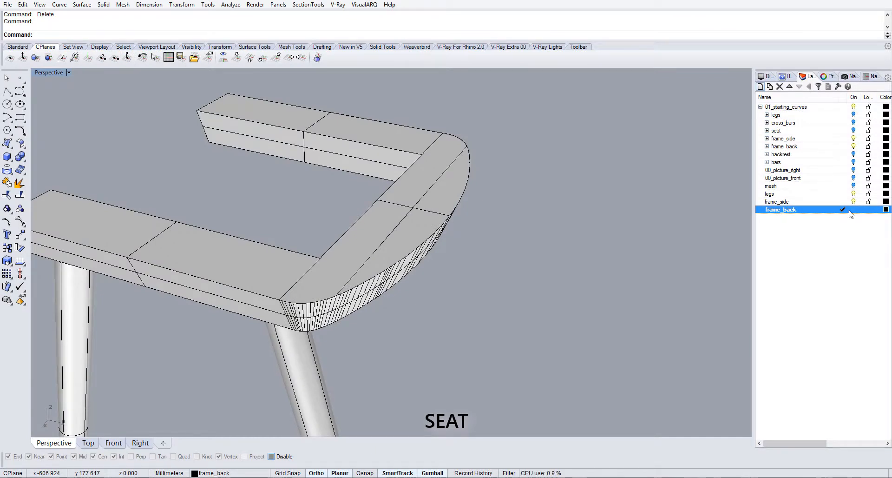
Step: Add a new top-level layer named seat and make it the current layer
left_click(760, 87)
type("seat")
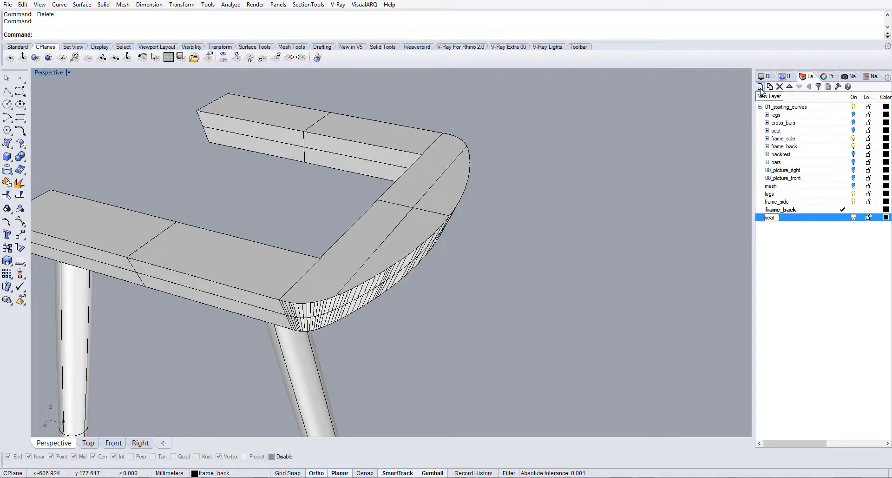
left_click(842, 218)
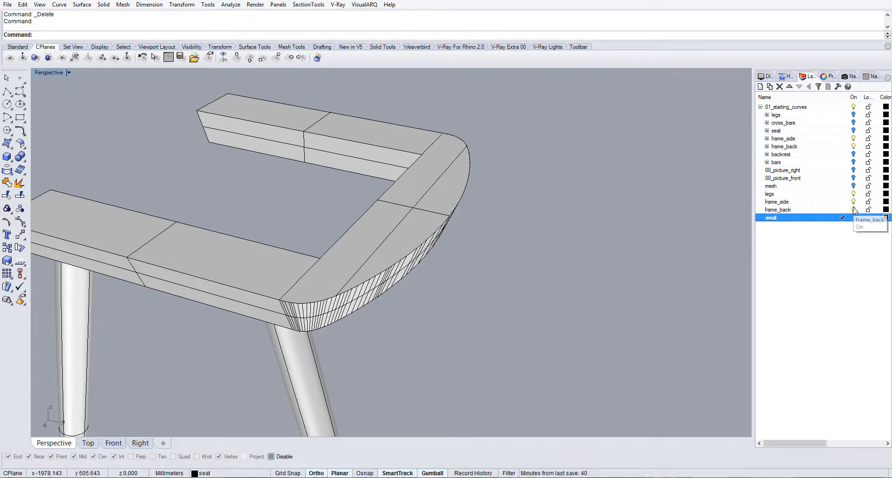
Step: Turn off the frame_side and frame_back layers and their starting curves, and show the seat starting curves with their sublayers expanded
left_click(854, 209)
left_click(854, 202)
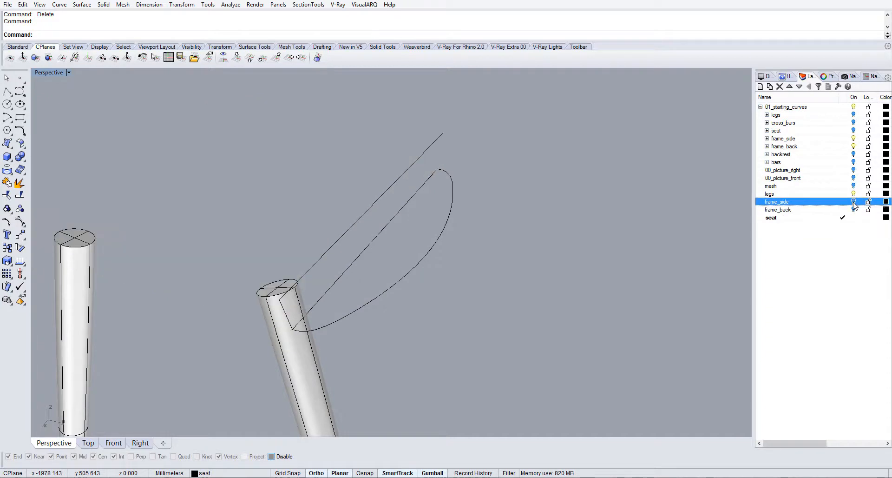
left_click(854, 146)
left_click(853, 138)
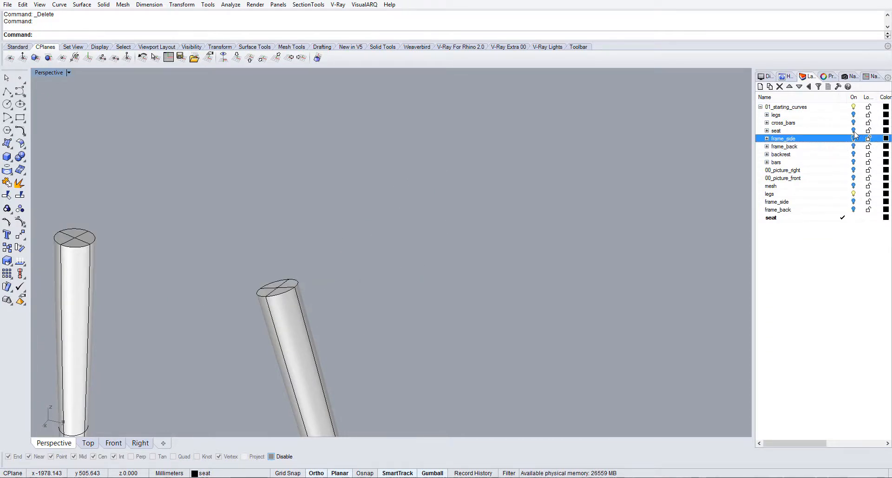
left_click(854, 130)
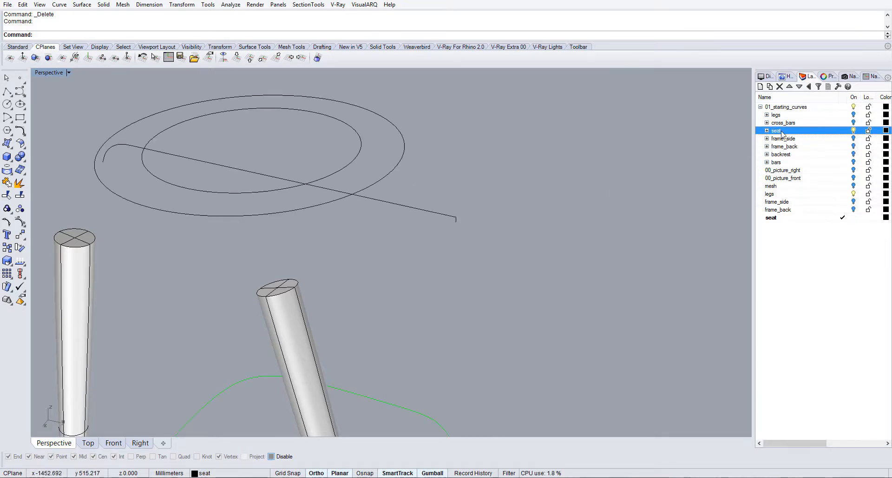
left_click(767, 131)
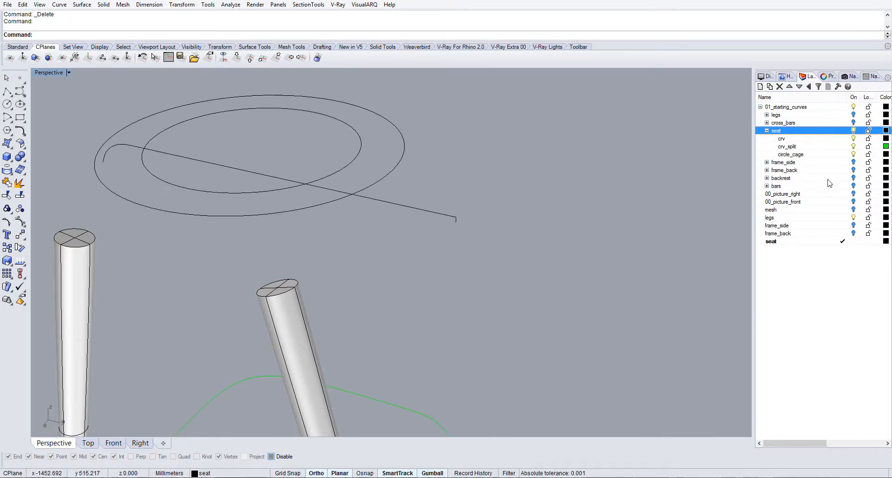
Step: Turn off the circle_cage sublayer of the seat starting curves, keeping the top-level seat layer selected
scroll(239, 186, "down", 5)
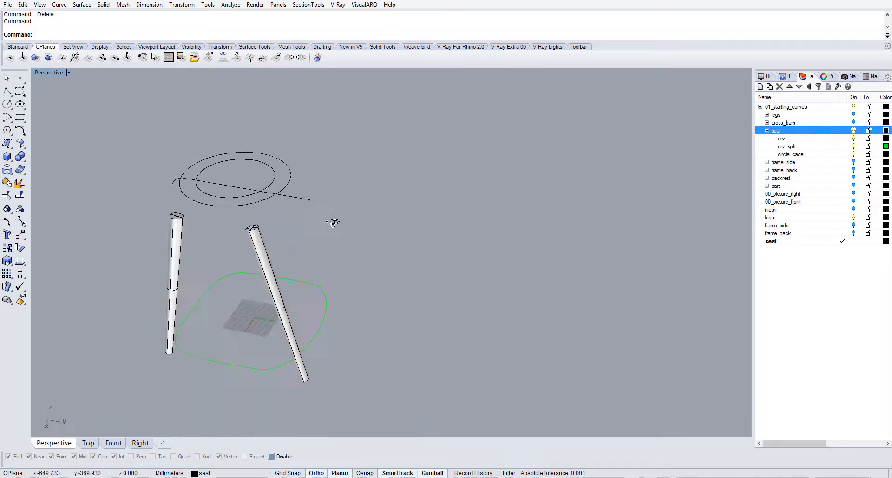
left_click(854, 154)
right_click_drag(323, 326, 455, 292)
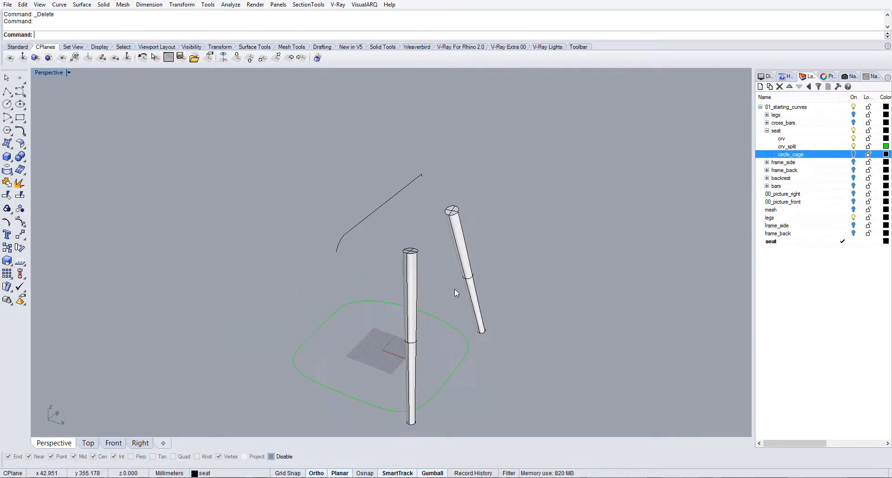
left_click(785, 242)
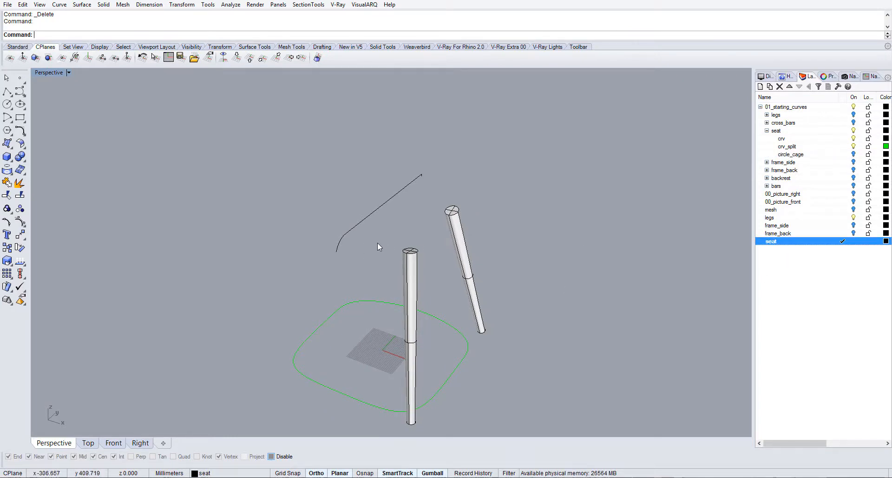
Step: Extrude the bent seat profile curve about 249 mm to both sides with ExtrudeCrv
right_click_drag(389, 249, 392, 253)
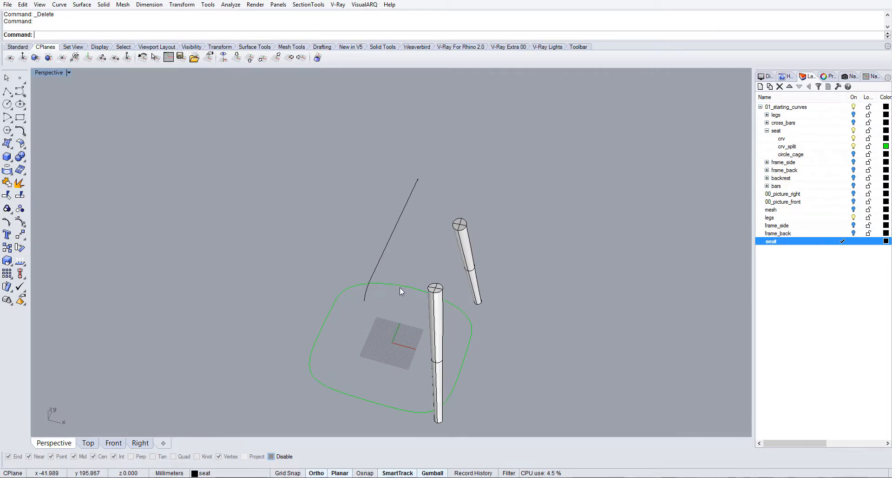
right_click_drag(400, 288, 362, 238)
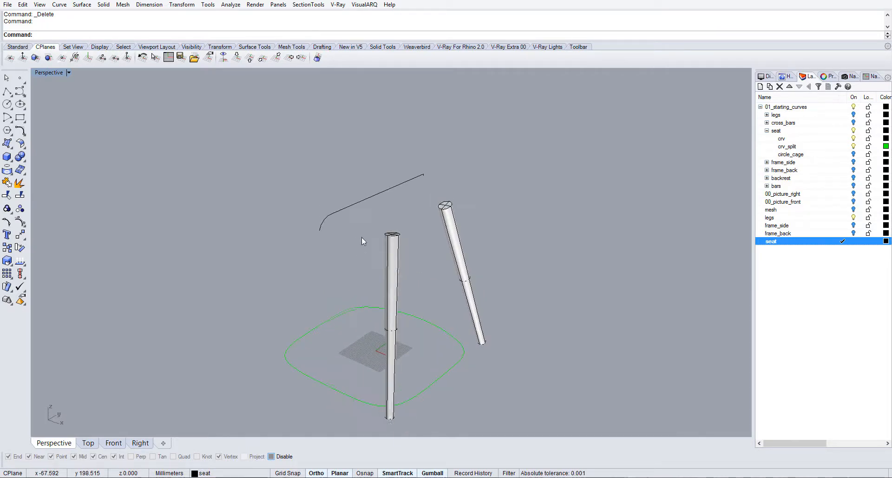
left_click(355, 205)
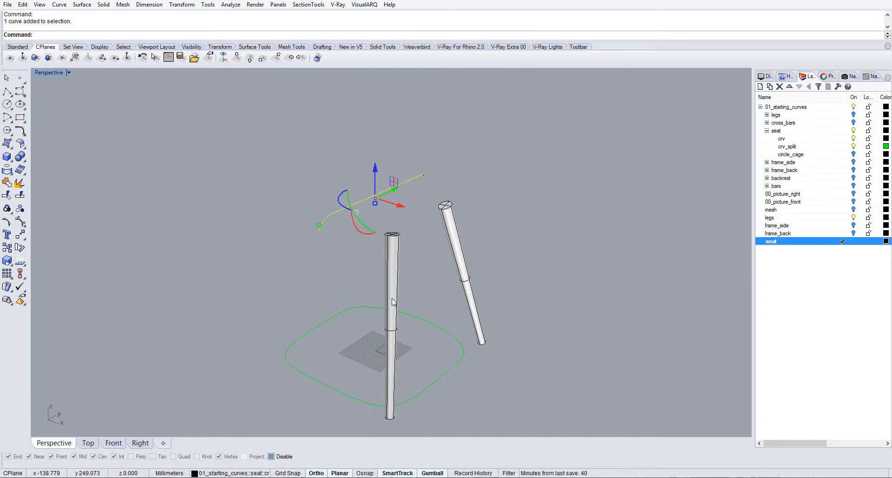
type("Ex")
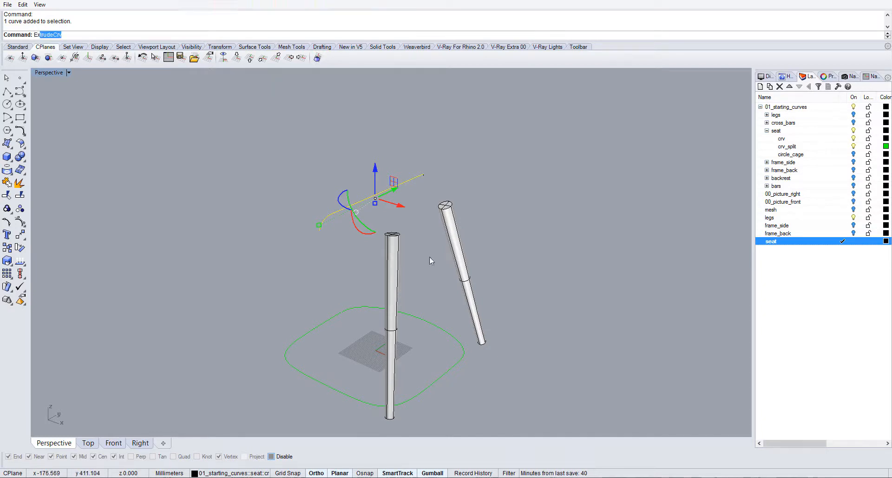
key("Return")
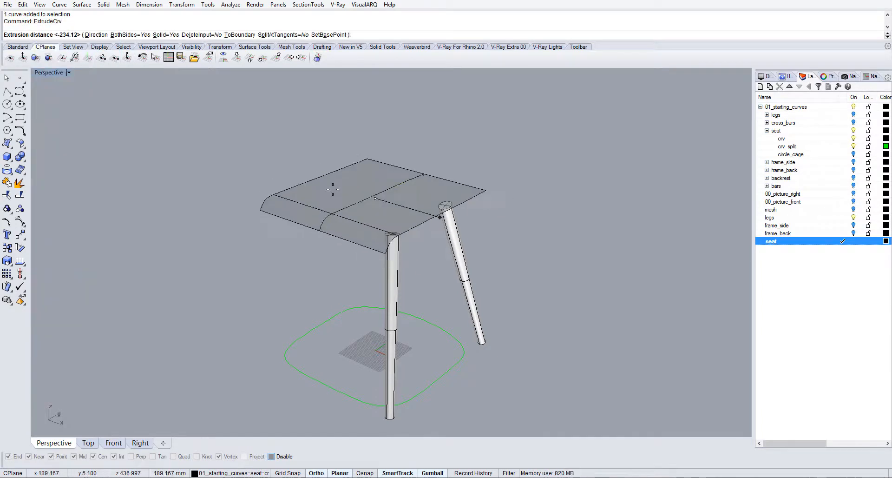
left_click(125, 34)
left_click(125, 35)
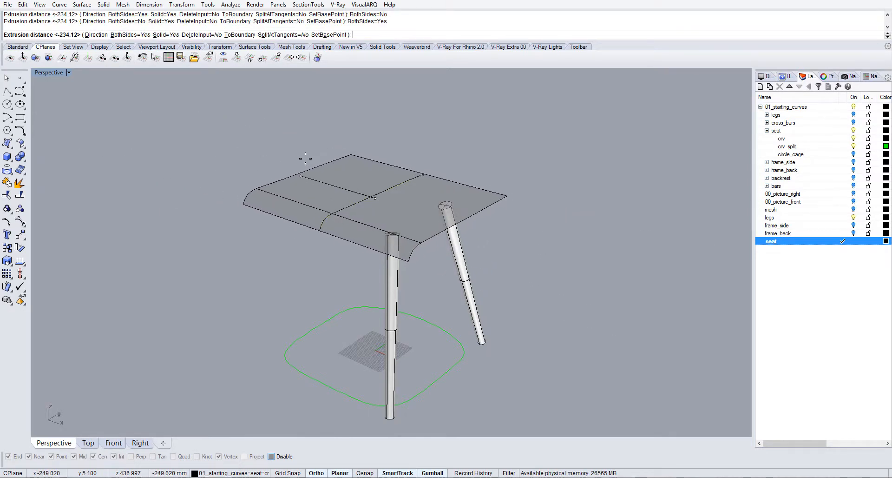
left_click(303, 159)
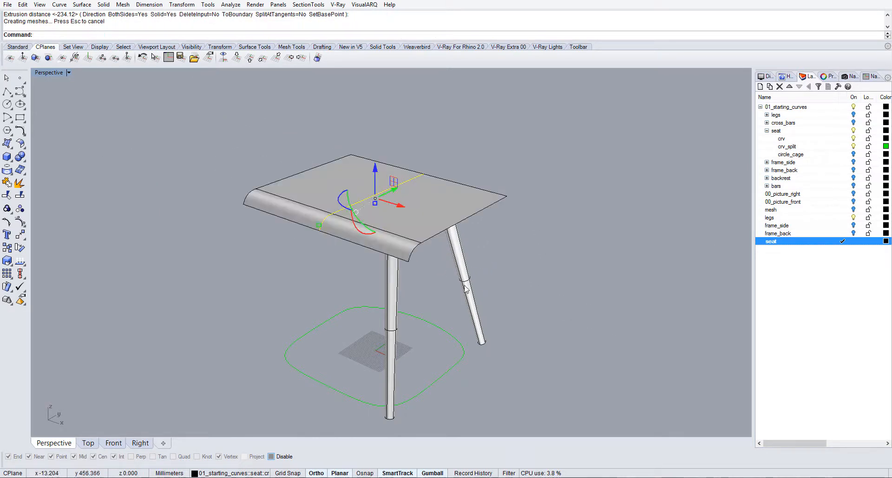
Step: Split the extruded seat surface with the green rounded outline curve below it
right_click_drag(436, 316, 436, 335)
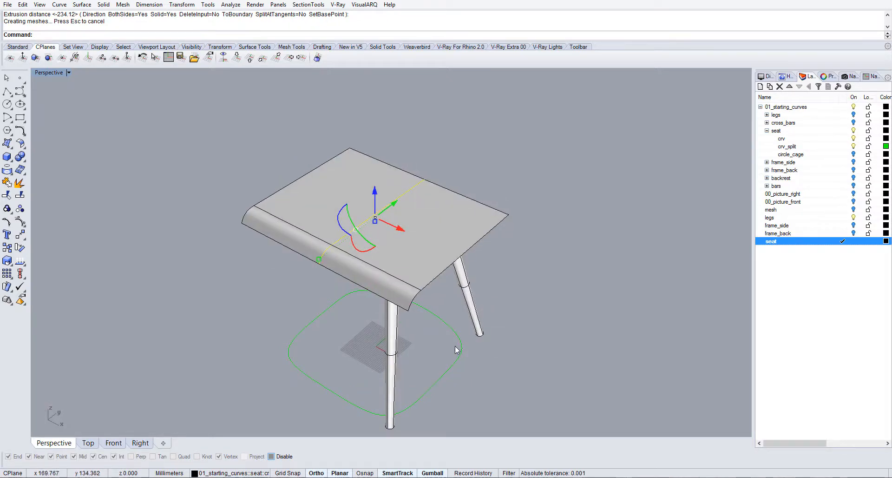
left_click(432, 261)
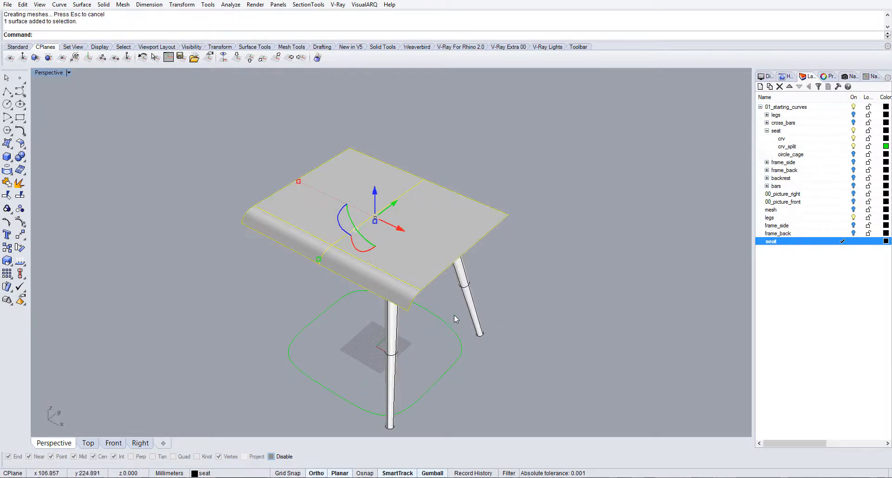
left_click(454, 314)
left_click(416, 250)
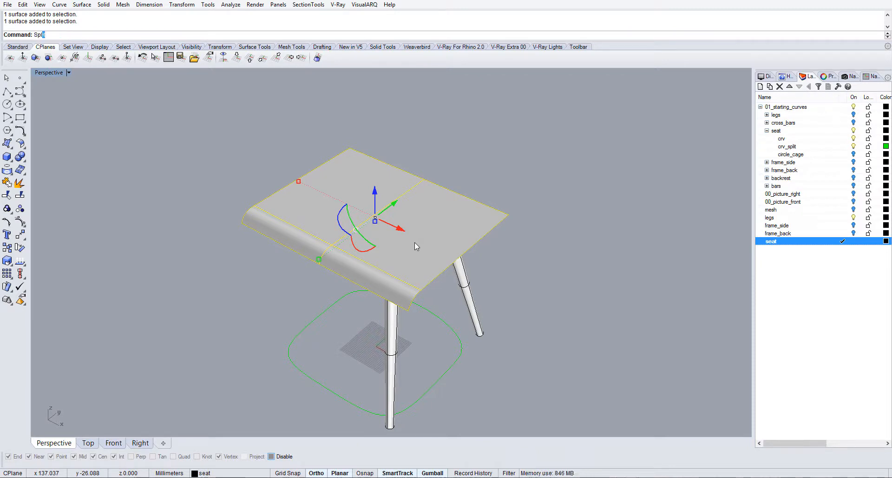
key("Return")
left_click(309, 328)
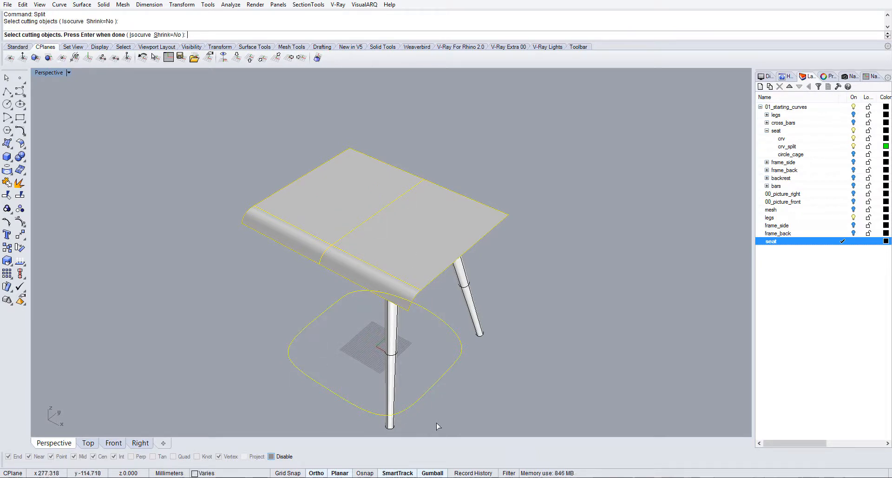
key("Return")
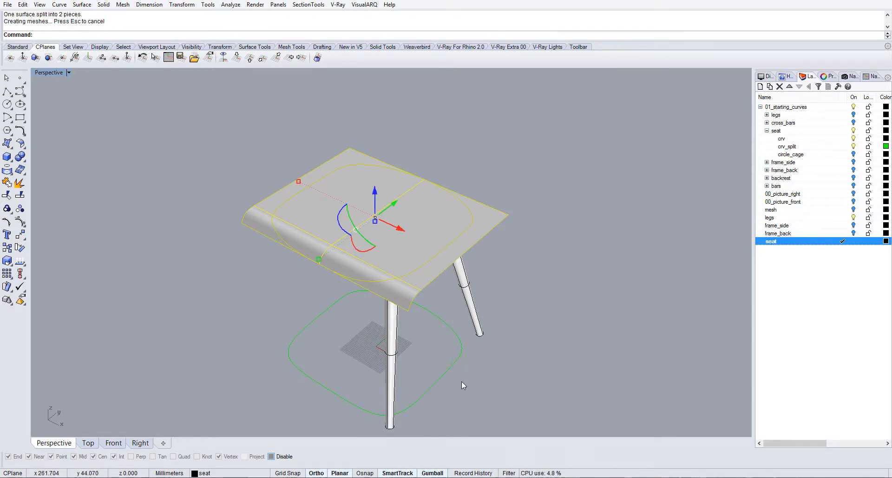
left_click(459, 381)
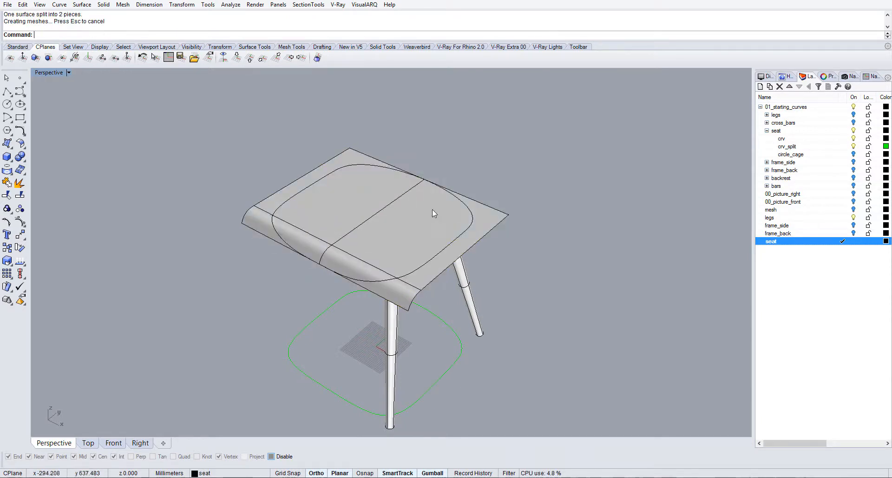
Step: Delete the outer waste piece of the split surface, keeping the rounded seat shape
left_click(461, 248)
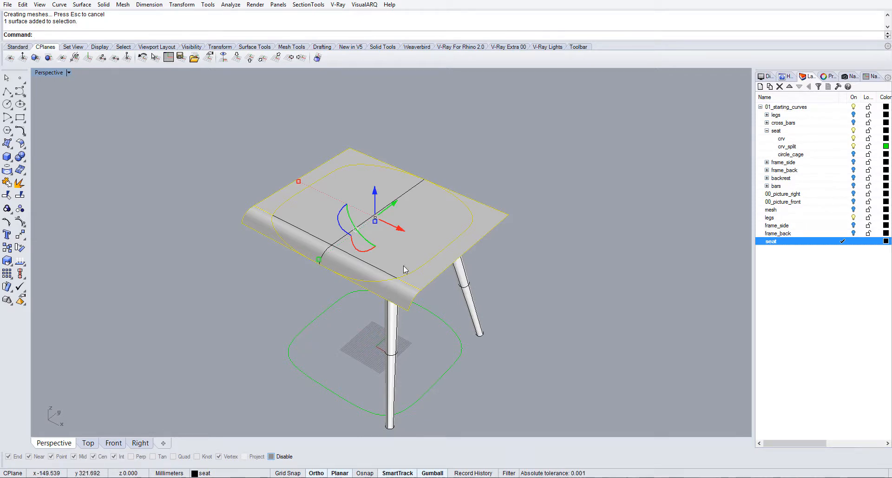
left_click(478, 225)
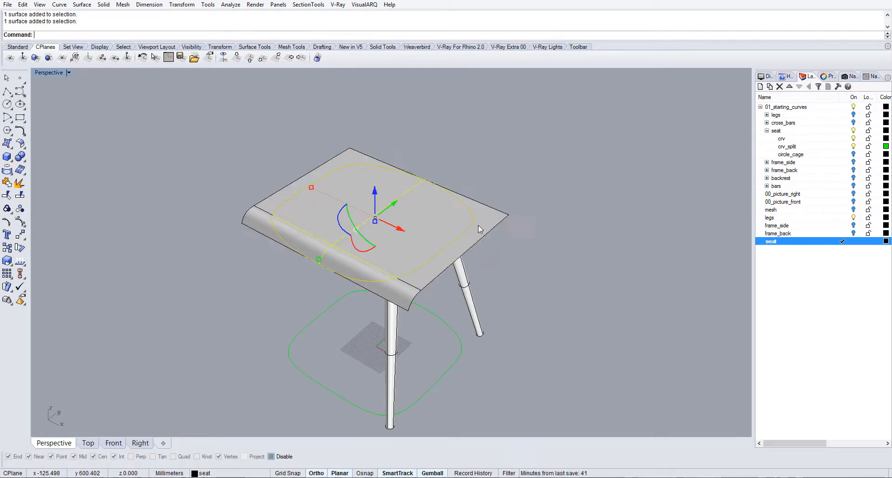
key("Delete")
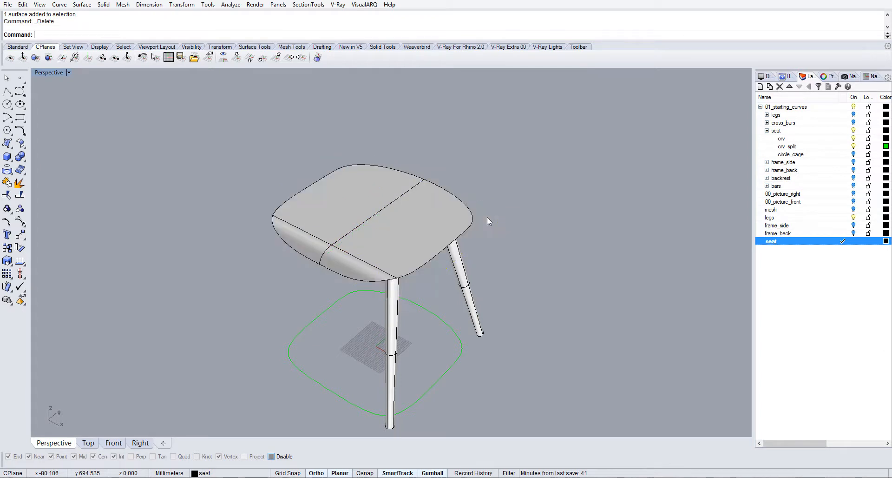
right_click_drag(414, 278, 421, 367)
left_click(375, 396)
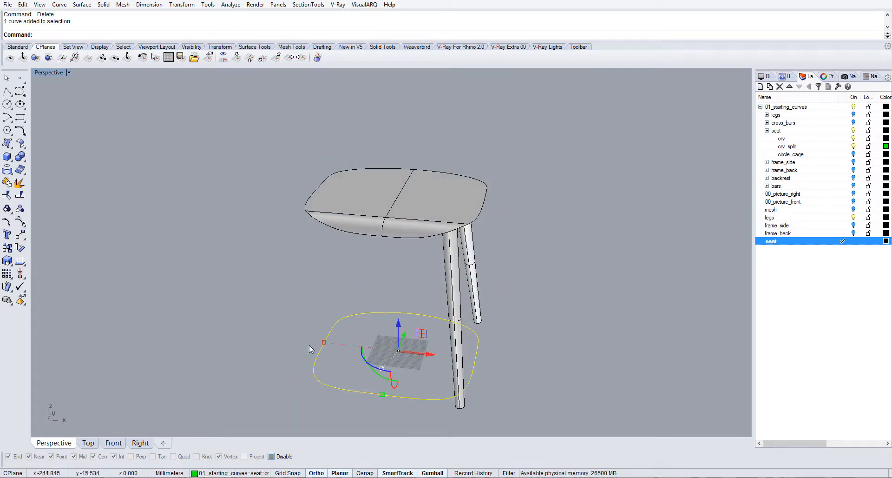
right_click_drag(313, 349, 333, 373)
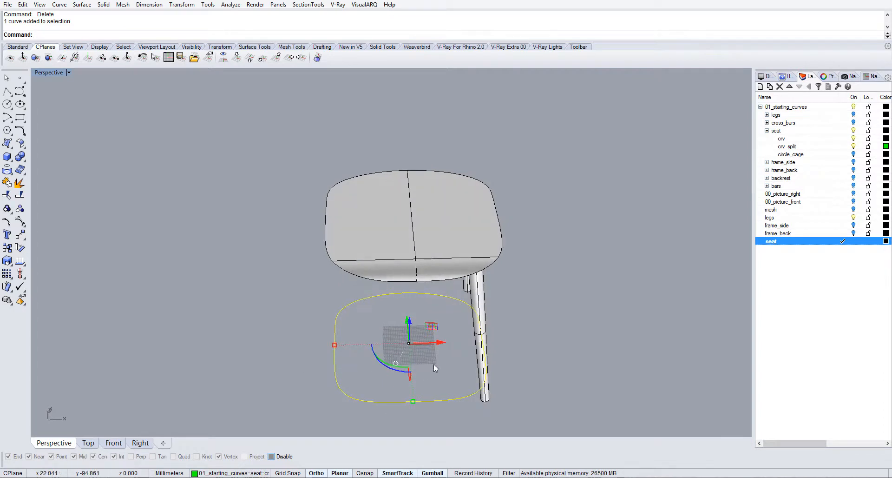
right_click_drag(434, 364, 466, 362)
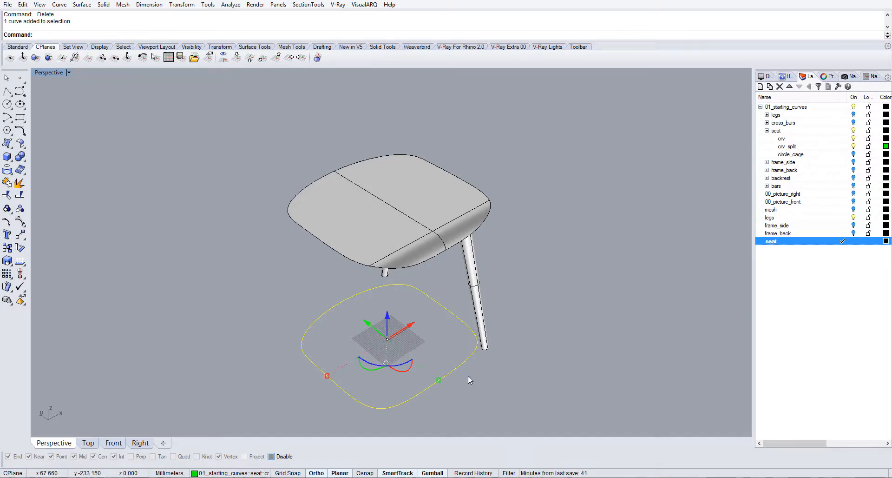
key("Escape")
Step: Offset the trimmed seat surface downward as a solid with OffsetSrf, using a distance of 5 mm
left_click(459, 190)
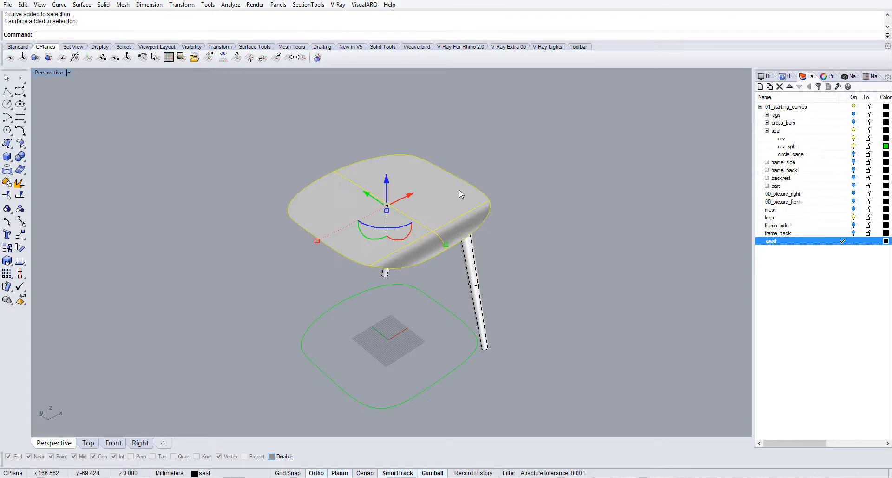
type("OffsetSrf")
key("Return")
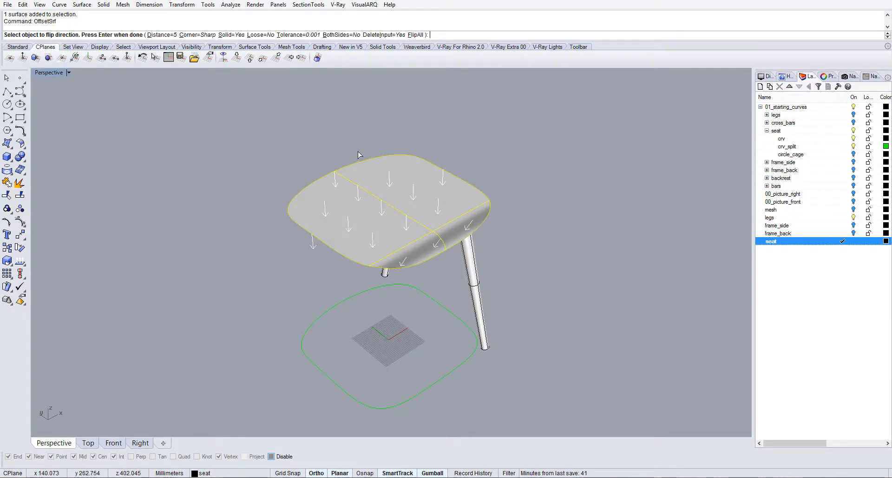
left_click(158, 35)
type("5")
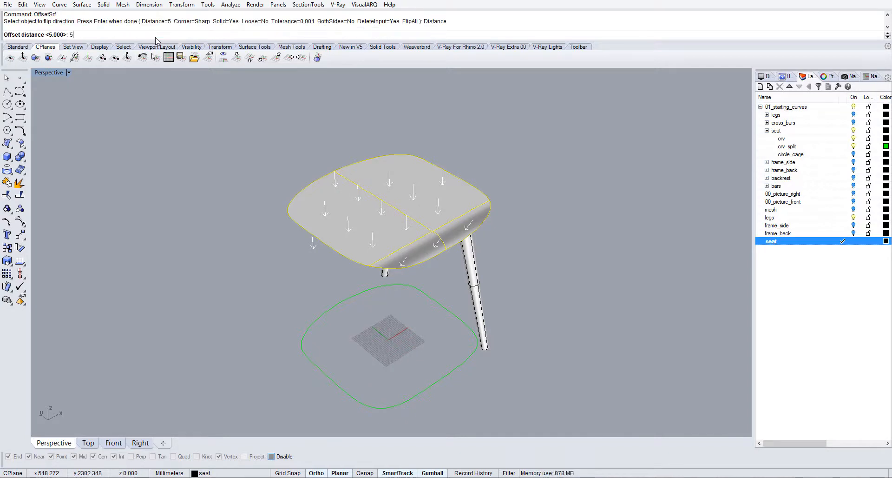
key("Return")
key("Return")
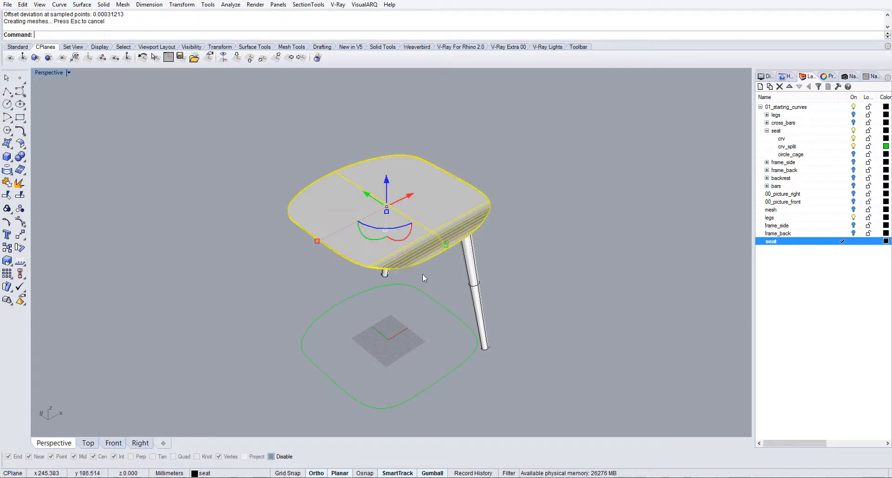
Step: Inspect the rim of the thickened seat and zoom to the small rounded profile curve on its edge
right_click_drag(534, 267, 349, 150)
scroll(426, 182, "up", 6)
right_click_drag(425, 181, 450, 190, "shift")
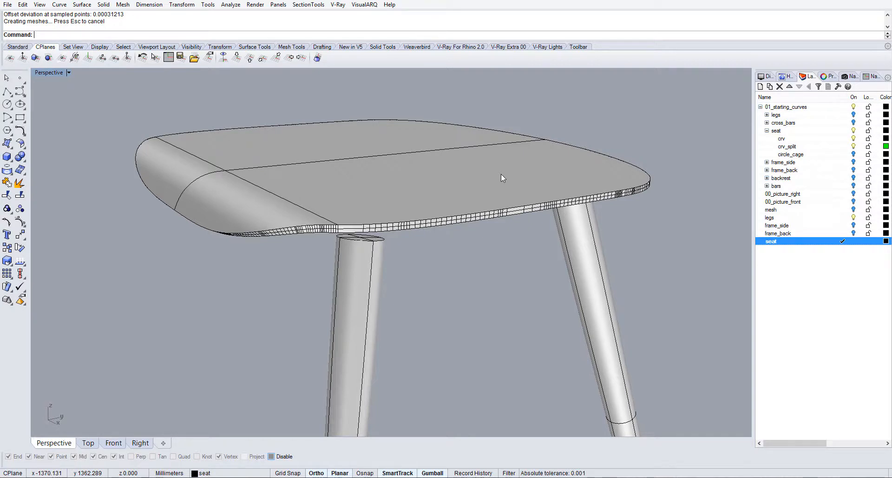
scroll(581, 167, "up", 4)
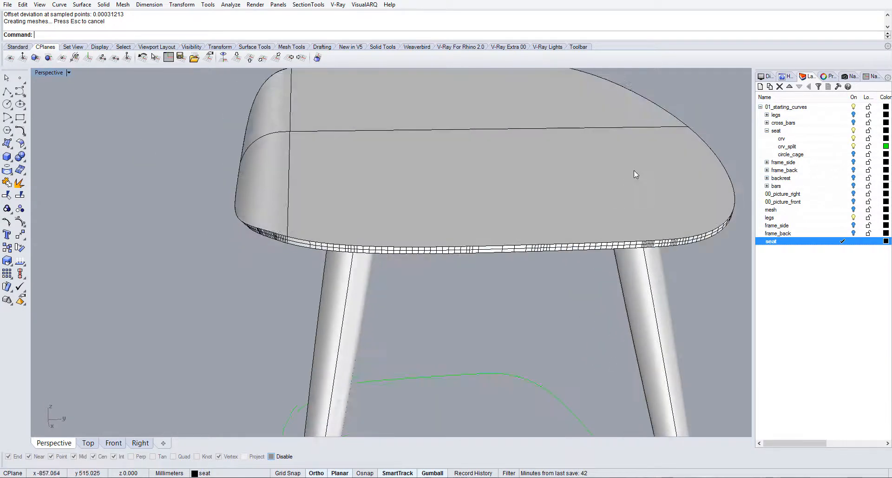
right_click_drag(633, 176, 297, 233, "shift")
scroll(470, 276, "up", 4)
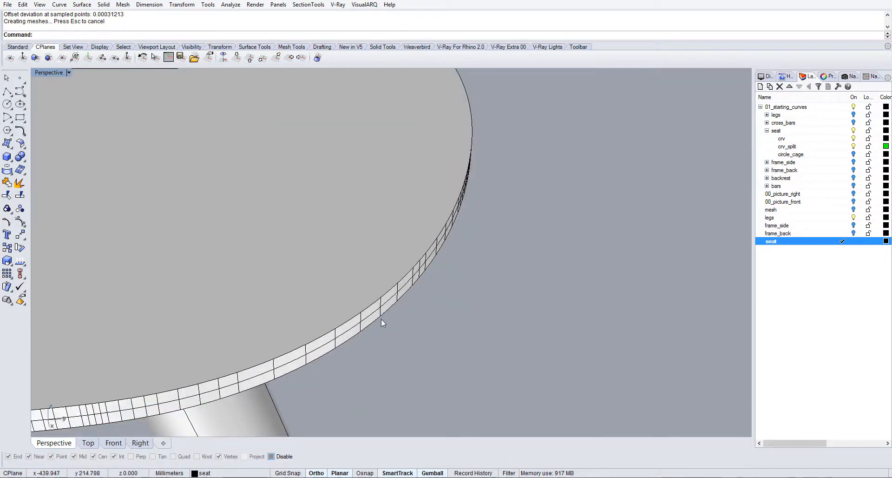
scroll(383, 312, "down", 3)
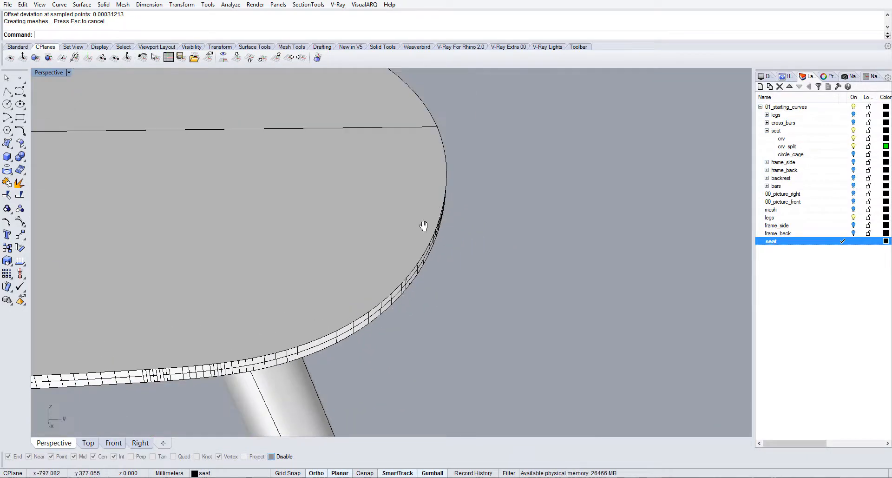
right_click_drag(422, 225, 508, 267)
scroll(509, 268, "up", 3)
left_click(487, 271)
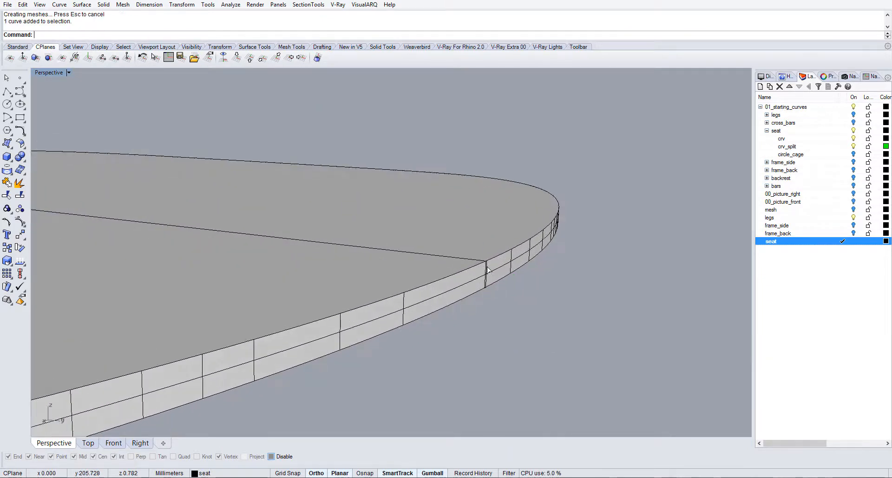
left_click(73, 46)
left_click(76, 57)
left_click(606, 323)
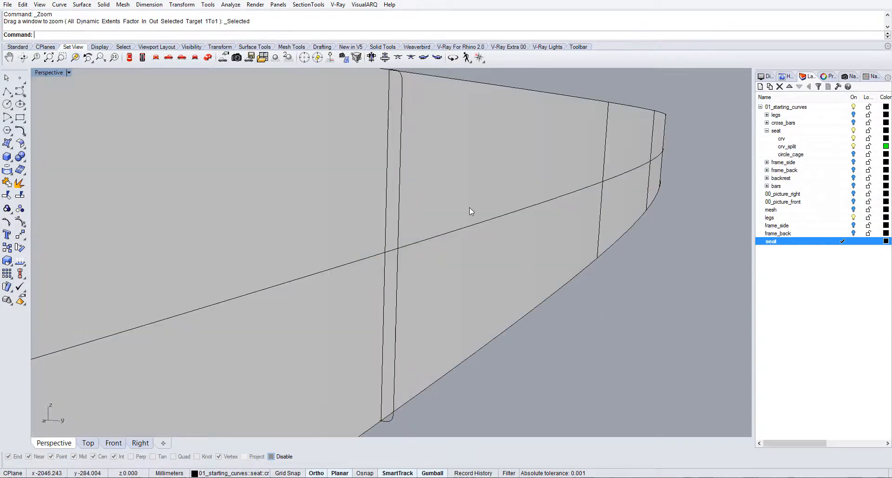
Step: Explode the thickened seat polysurface into separate surfaces and deselect them
scroll(468, 206, "down", 3)
mouse_move(468, 206)
right_mouse_down()
mouse_move(473, 228)
mouse_move(459, 218)
right_mouse_up()
left_click(460, 218)
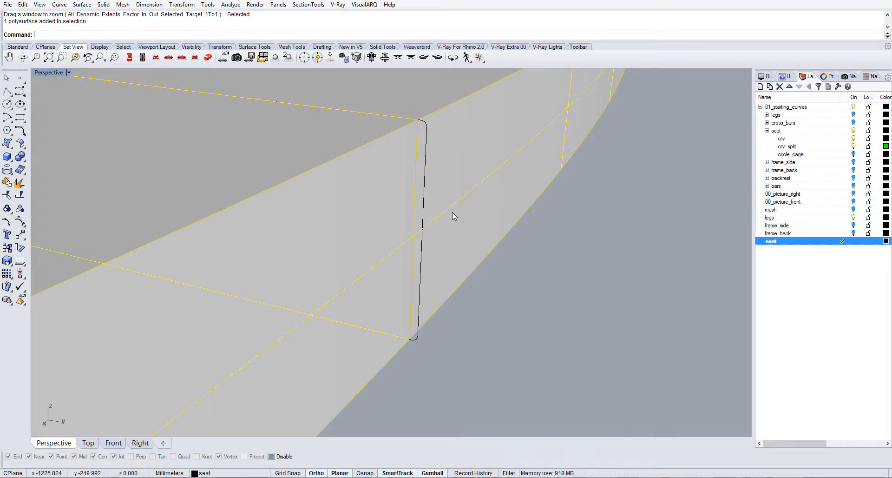
type("explode")
key("Return")
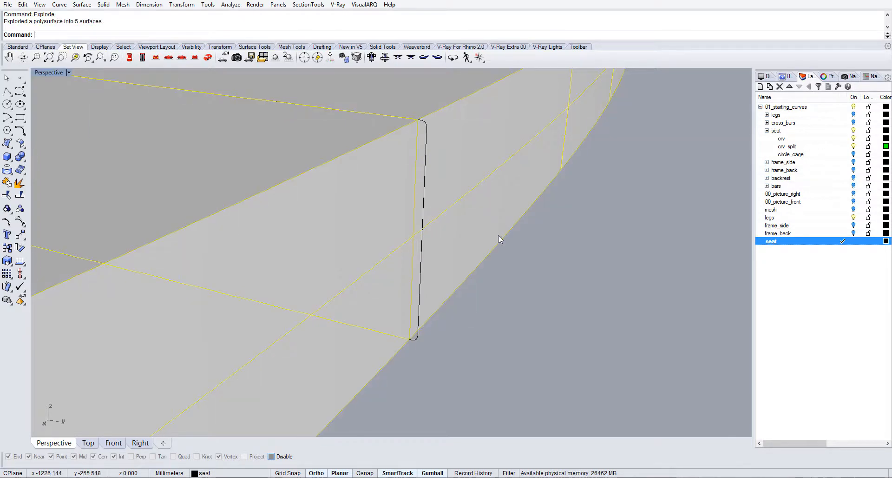
key("Escape")
scroll(513, 200, "down", 6)
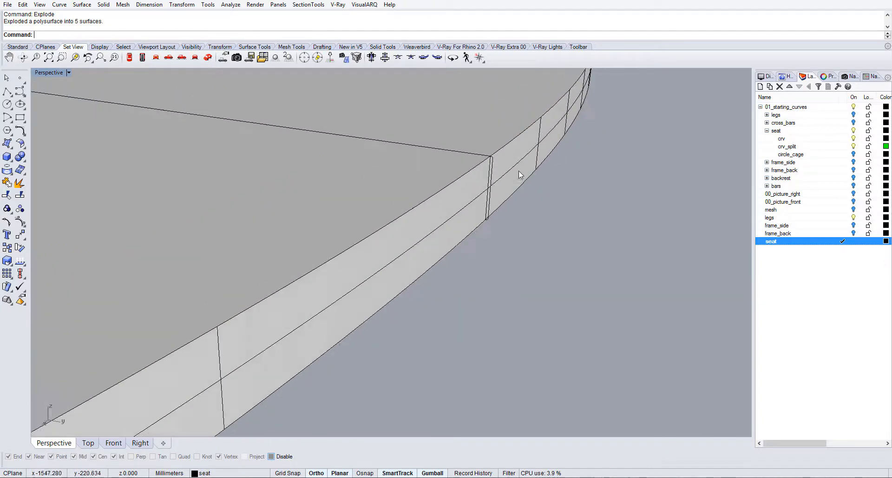
Step: Delete the two side surfaces that form the rim of the exploded seat, keeping the upper and lower faces
scroll(519, 171, "down", 3)
left_click(532, 171)
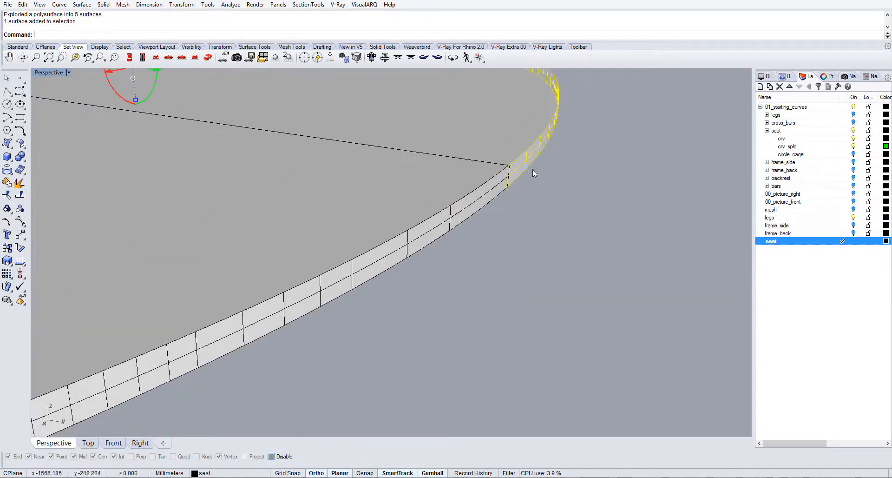
left_click(491, 194)
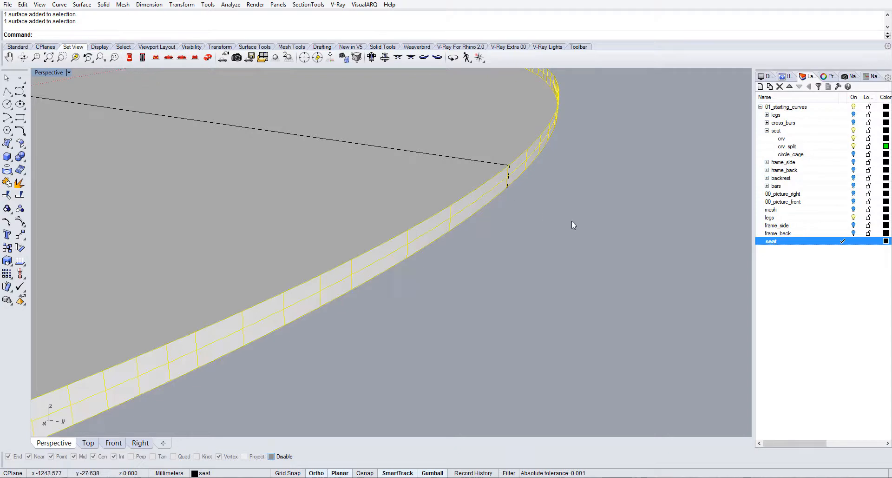
scroll(573, 220, "down", 5)
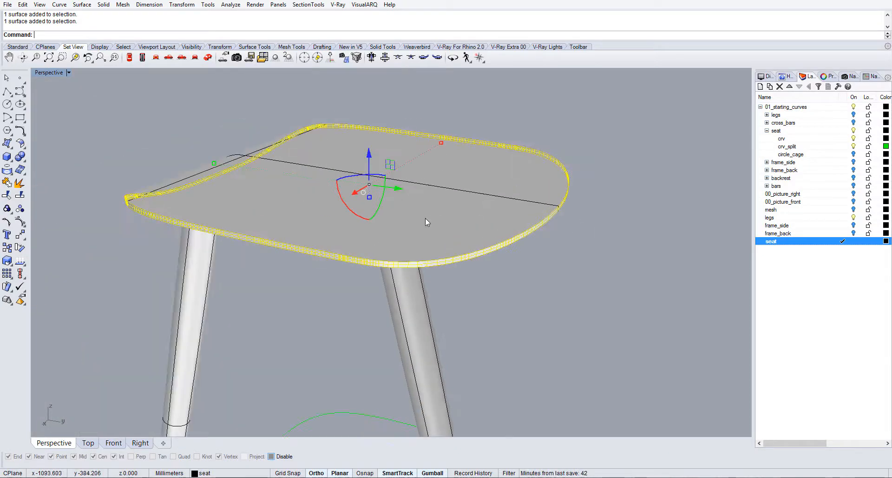
key("Delete")
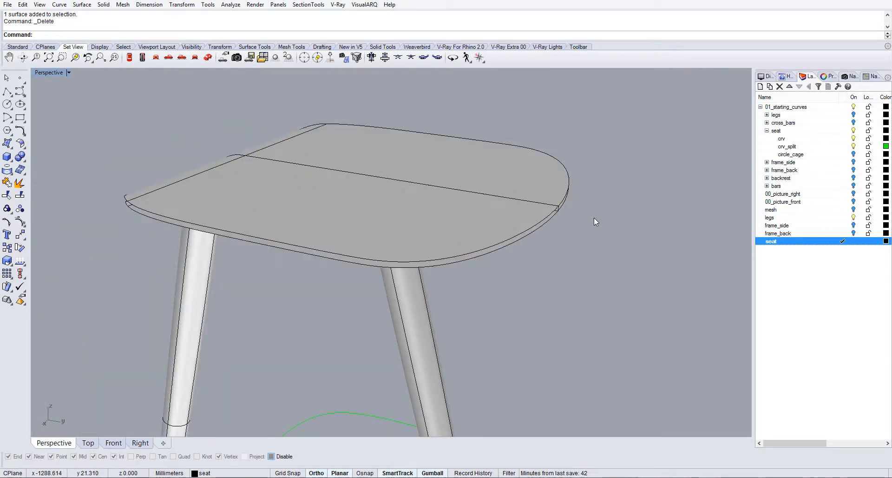
Step: Start Sweep2 with ChainEdges and AutoChain=Yes, and choose the perimeter edge of the lower seat surface as the first rail
scroll(593, 204, "up", 4)
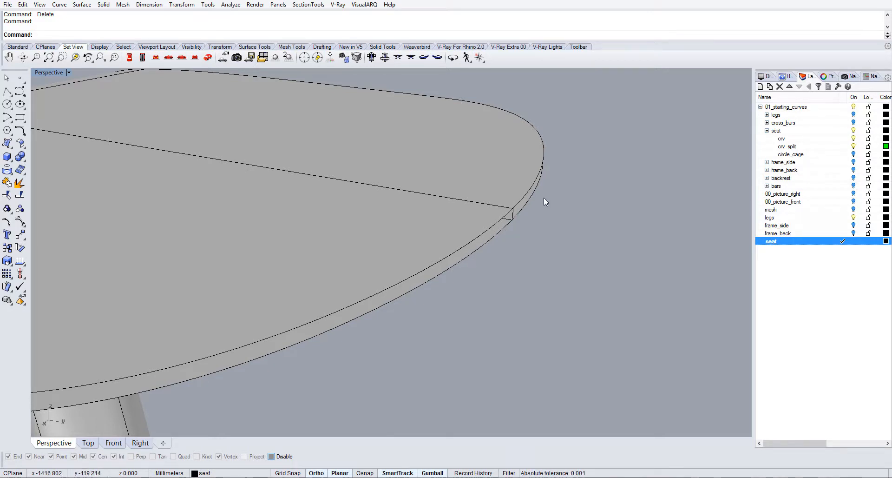
scroll(537, 202, "up", 3)
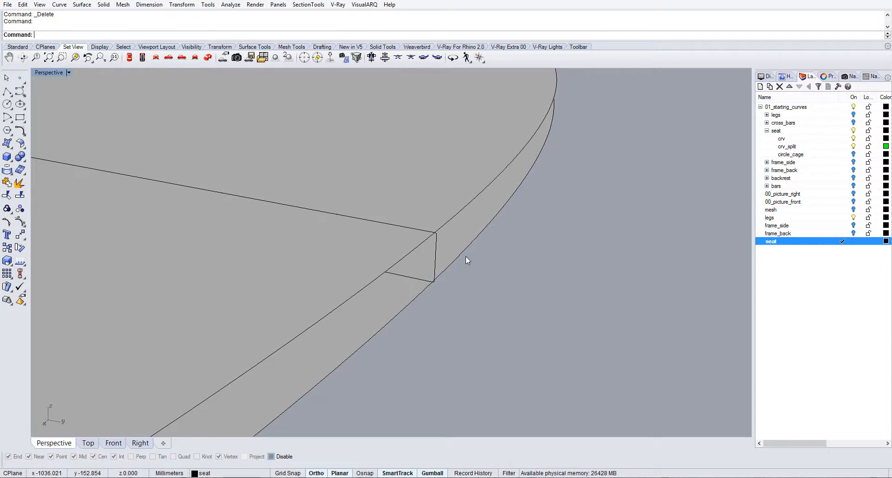
type("ep2")
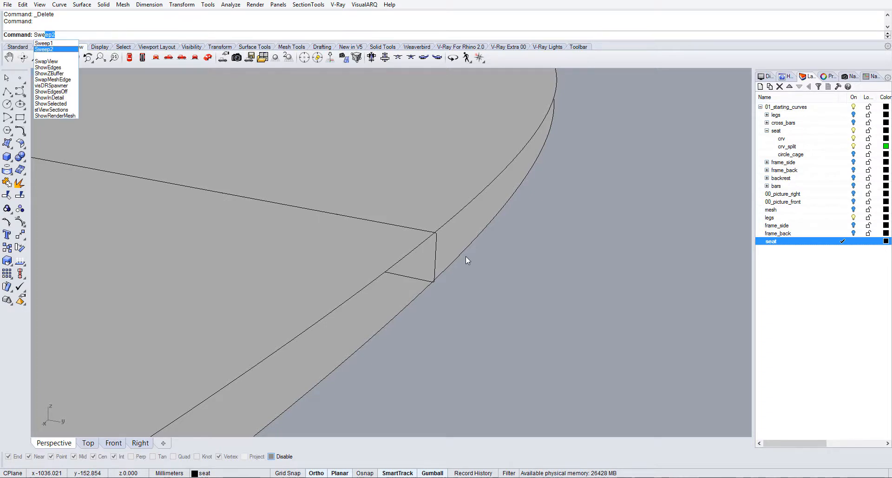
key("Return")
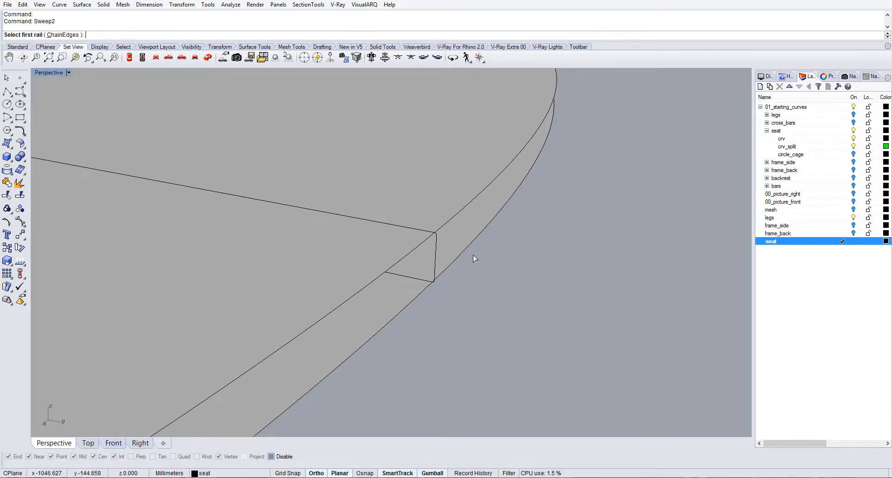
left_click(65, 35)
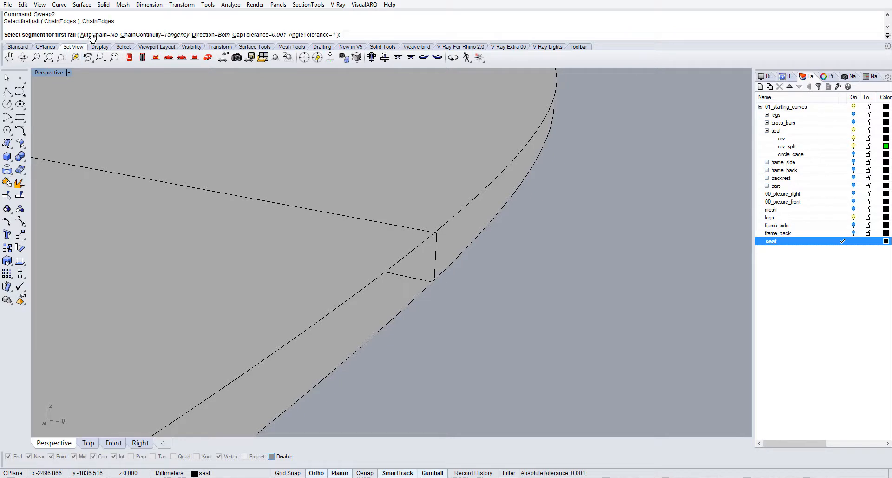
left_click(95, 34)
left_click(480, 235)
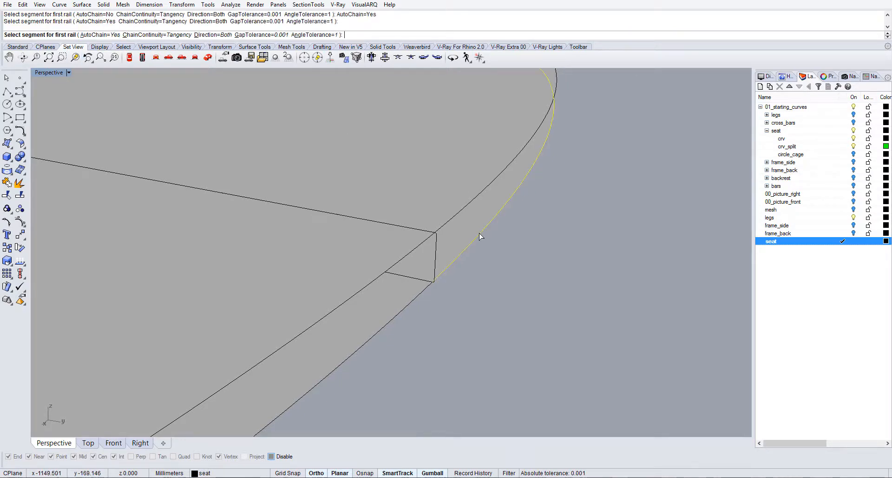
left_click(515, 259)
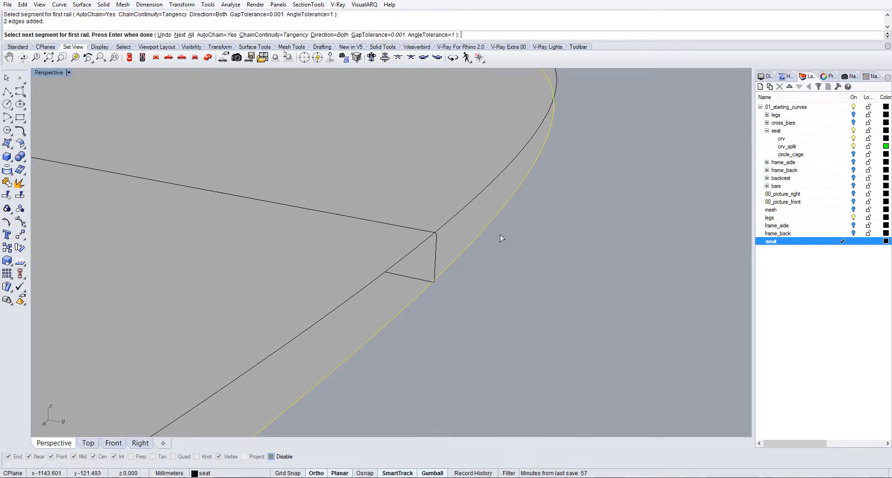
Step: Use the upper seat surface's perimeter edge as the second rail and the short profile curve between the rails as the cross section
scroll(501, 240, "down", 5)
scroll(501, 238, "up", 2)
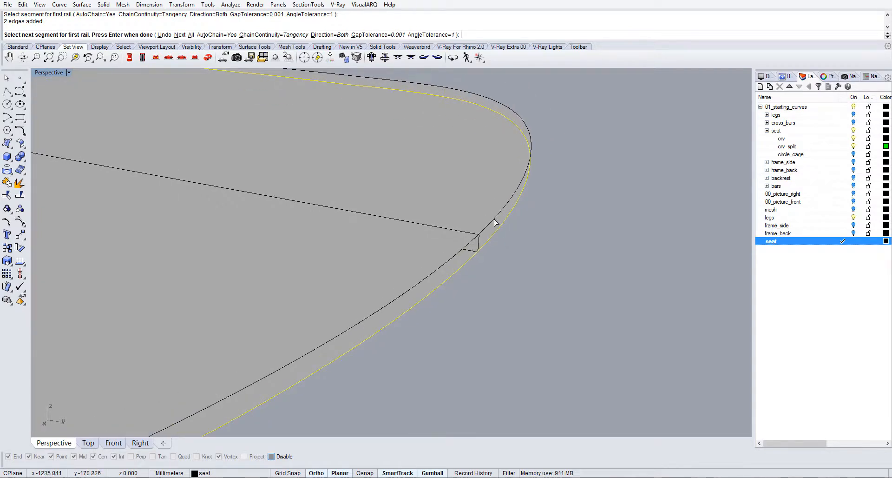
left_click(491, 235)
left_click(517, 244)
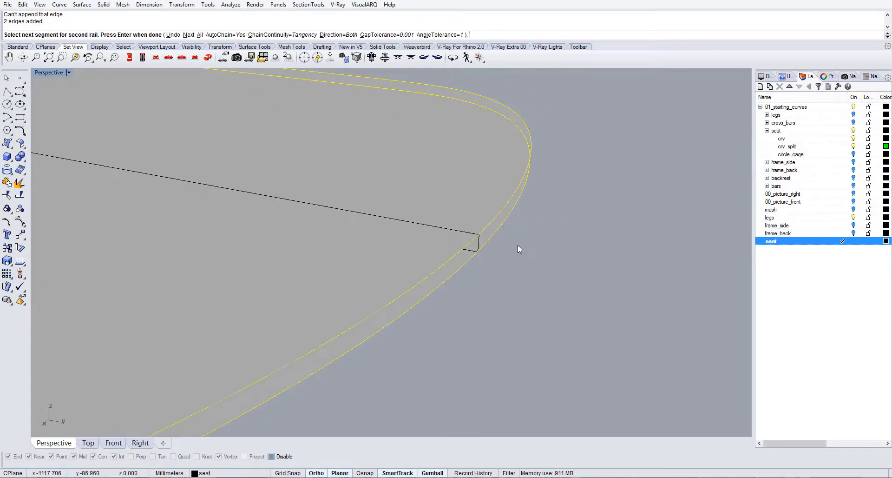
key("Return")
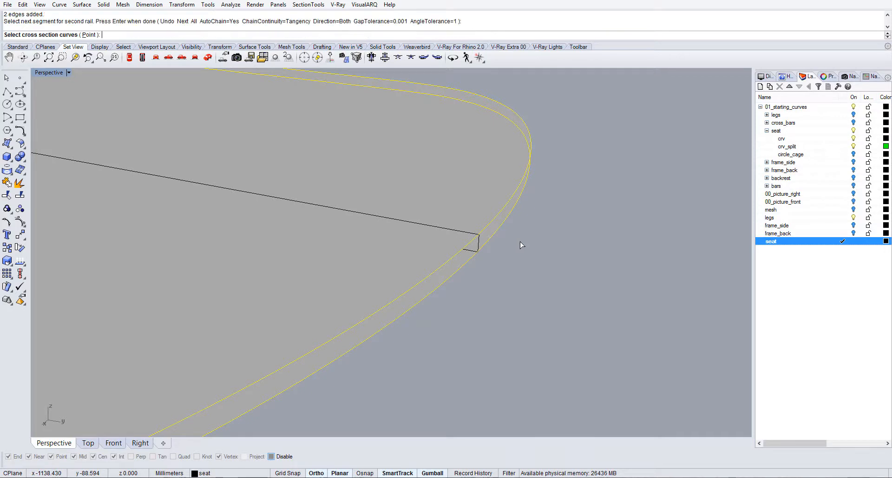
scroll(508, 253, "up", 6)
left_click(406, 227)
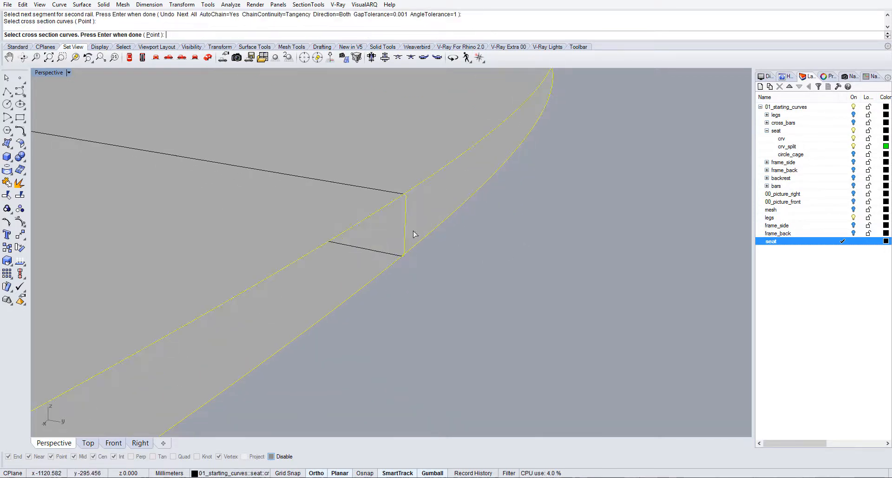
key("Return")
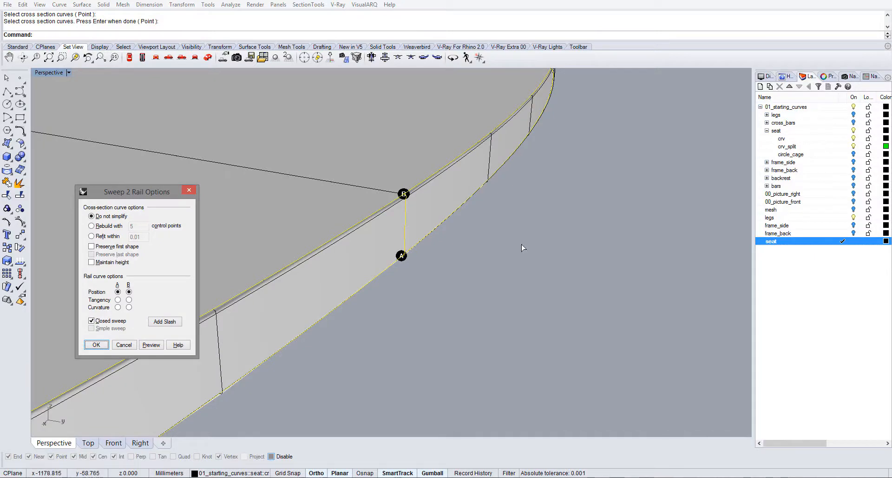
Step: Begin adding slashes to the two-rail sweep around the seat, with object snaps enabled and Perp switched on
scroll(526, 247, "down", 5)
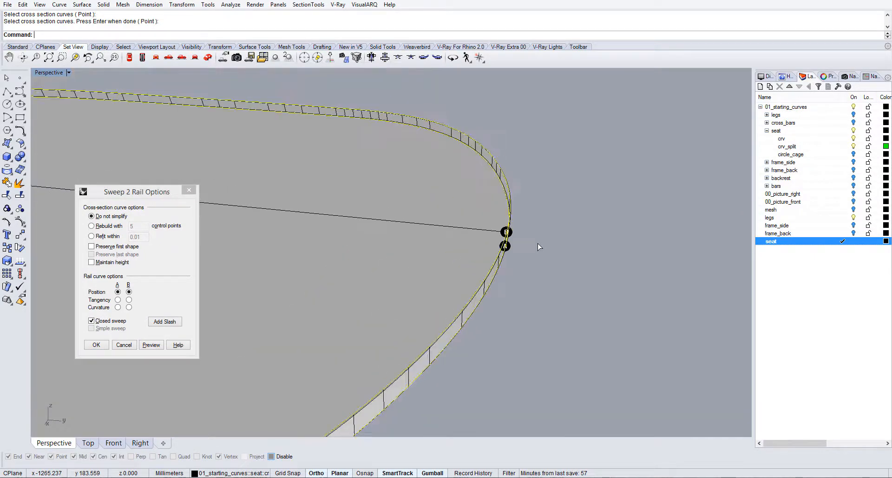
scroll(530, 246, "down", 3)
right_click_drag(354, 294, 457, 289)
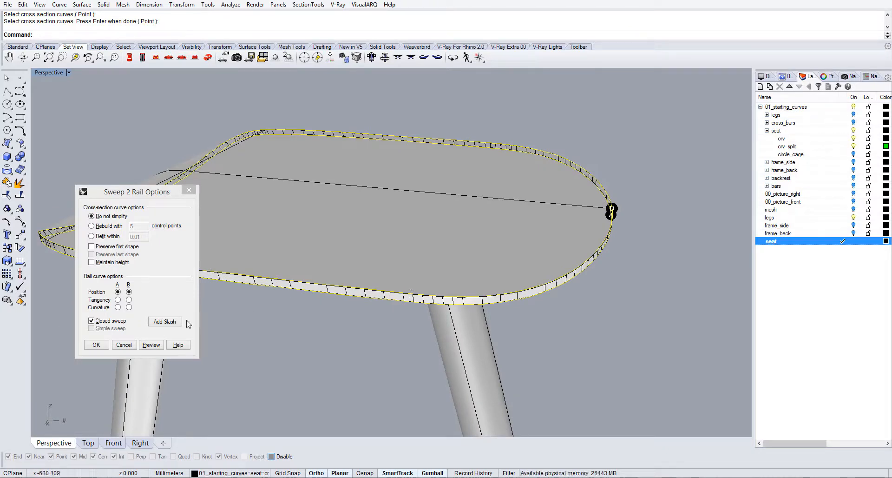
left_click(164, 321)
scroll(316, 297, "up", 5)
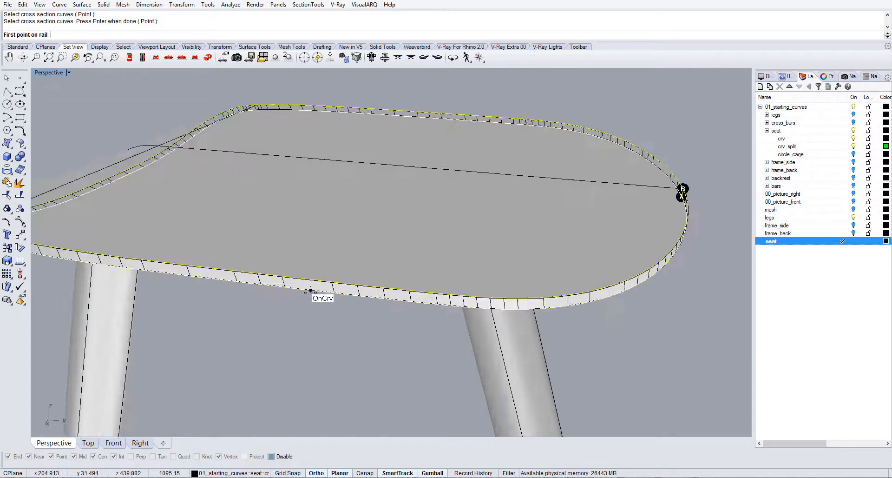
right_click_drag(314, 272, 318, 290)
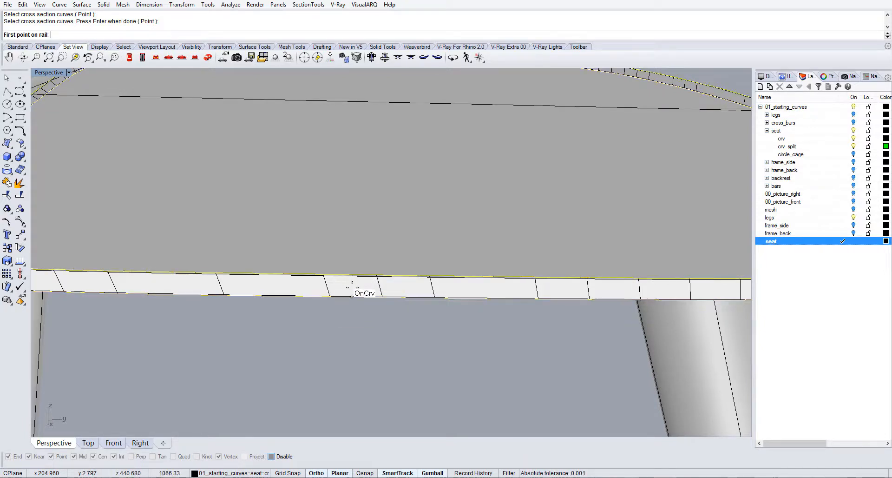
scroll(355, 283, "down", 6)
scroll(465, 256, "up", 8)
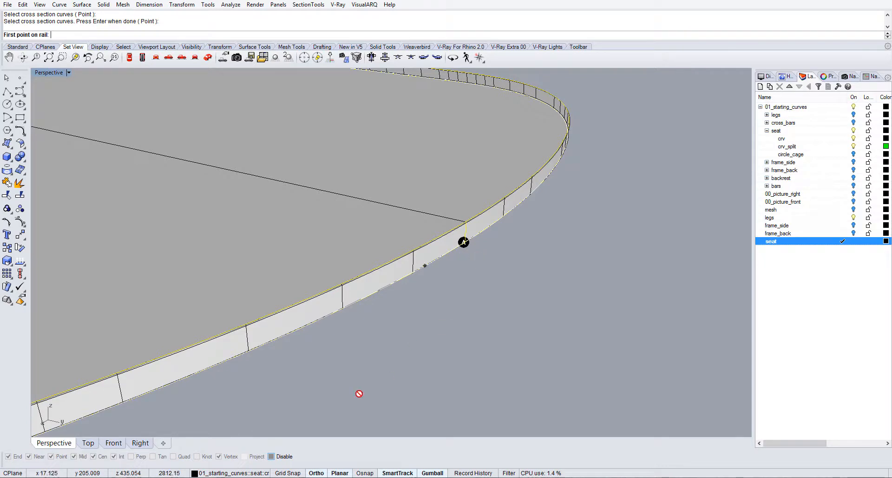
left_click(272, 457)
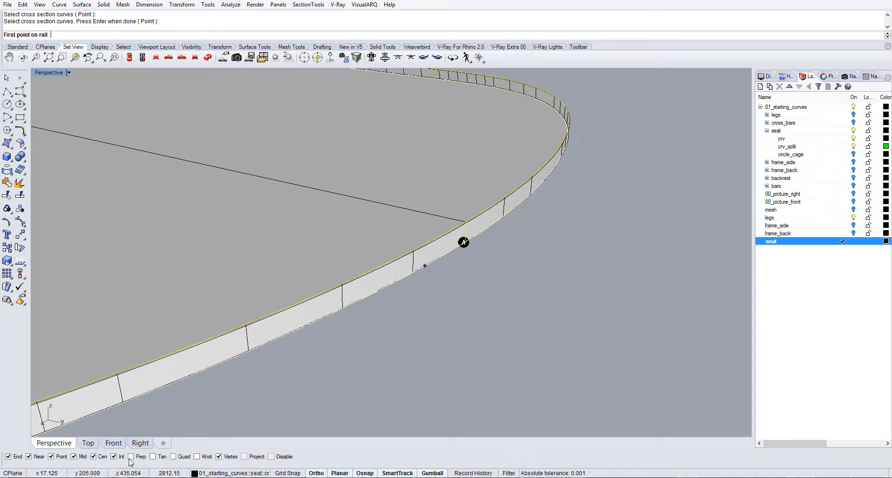
left_click(130, 458)
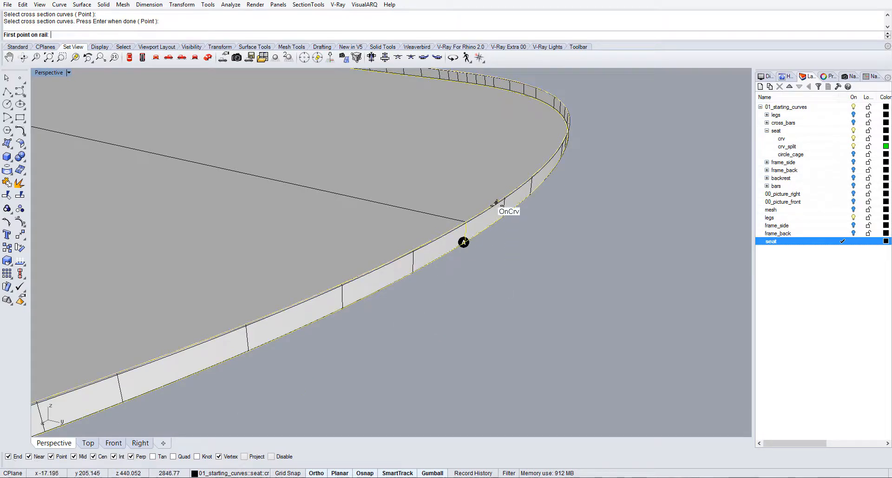
Step: Add sweep slashes between the lower and upper rails, one beside the profile curve and one further along the rounded end
scroll(492, 210, "up", 5)
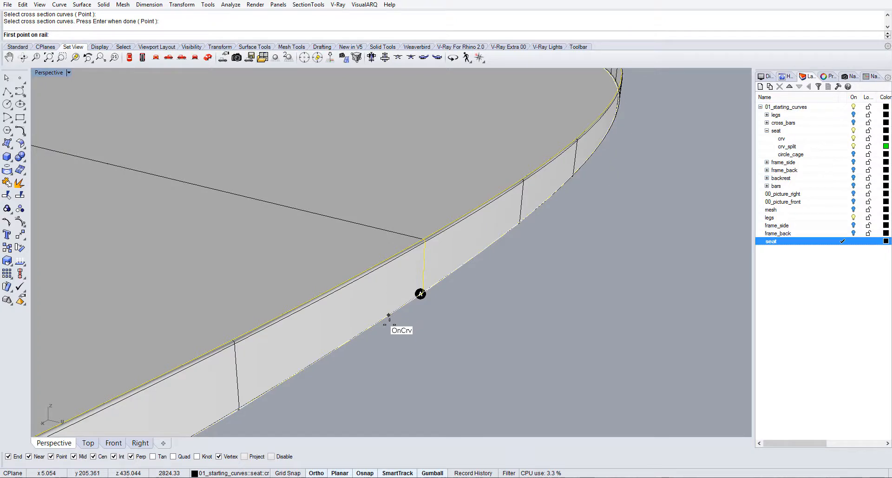
left_click(386, 317)
left_click(387, 259)
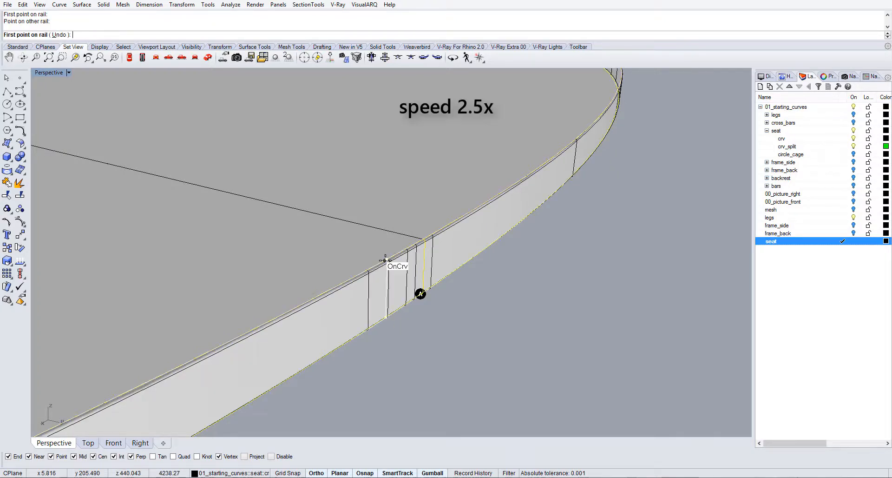
scroll(390, 259, "down", 8)
left_click(265, 326)
left_click(129, 375)
left_click(131, 362)
Step: Add two slashes between the rails around the seat's rounded corner above the nearest leg
right_click_drag(326, 280, 577, 193, "shift")
left_click(386, 272)
left_click(386, 256)
left_click(190, 283)
left_click(190, 267)
Step: Add two slashes between the rails along the long side of the seat between the two legs
right_click_drag(164, 268, 242, 277, "shift")
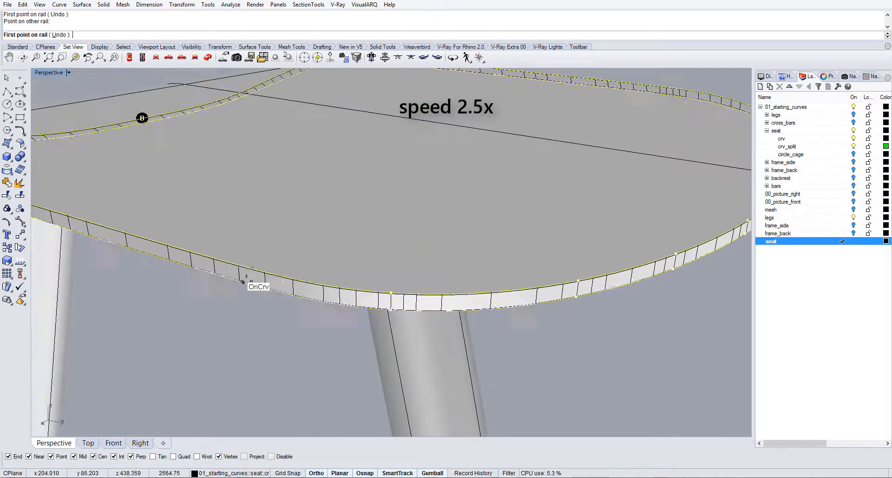
left_click(249, 283)
left_click(248, 268)
left_click(128, 246)
left_click(134, 235)
Step: Add two more slashes between the rails on the long side, around the second leg
right_click_drag(69, 217, 241, 281, "shift")
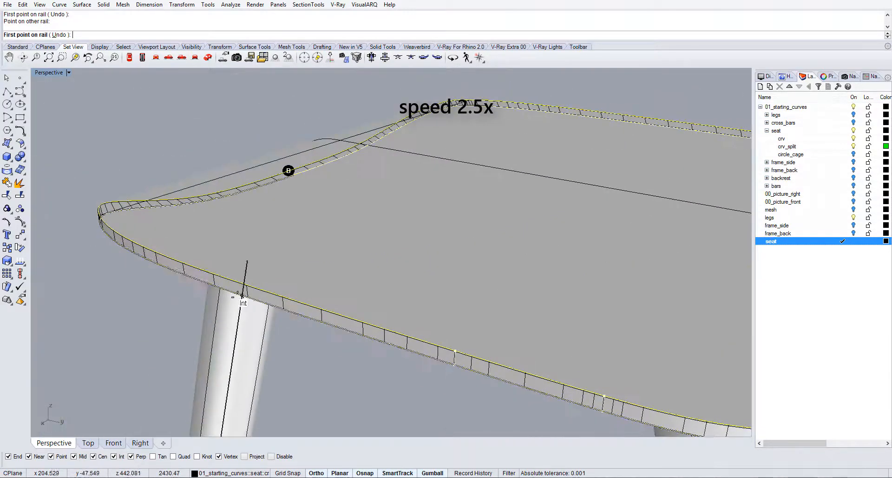
left_click(194, 278)
left_click(193, 269)
right_click_drag(125, 259, 234, 238)
left_click(129, 298)
left_click(129, 278)
Step: Add three slashes between the rails leading into the seat corner next to the dipped edge
right_click_drag(94, 273, 250, 283)
left_click(313, 280)
left_click(314, 261)
left_click(258, 265)
left_click(253, 249)
scroll(250, 283, "up", 5)
left_click(243, 245)
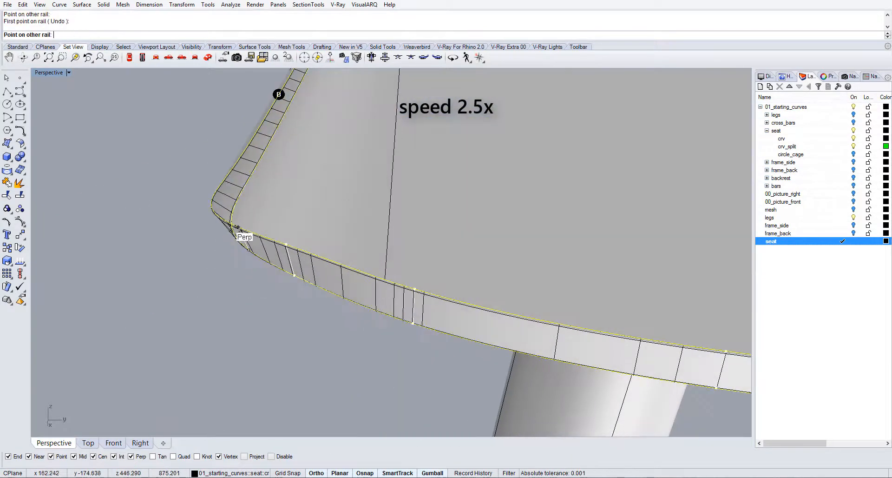
left_click(234, 226)
Step: Add two slashes between the rails on the dipped edge, from the corner toward its middle
right_click_drag(215, 239, 344, 216)
left_click(247, 293)
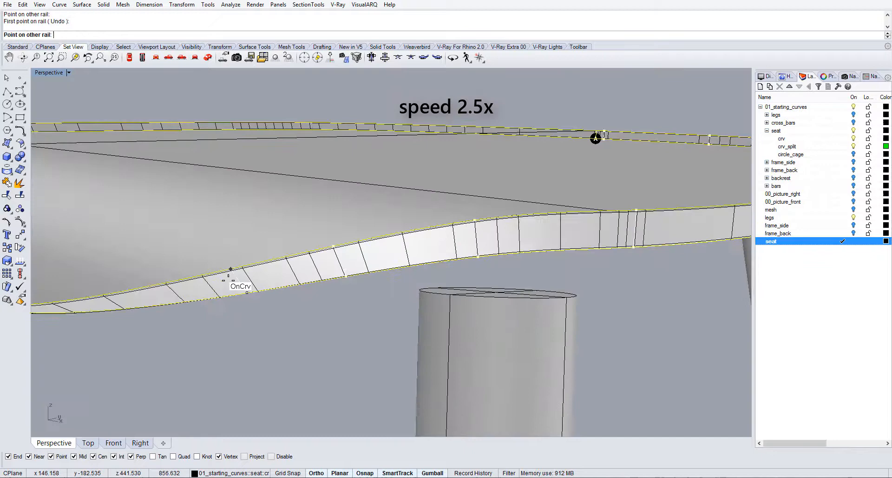
left_click(207, 274)
right_click_drag(159, 279, 248, 368)
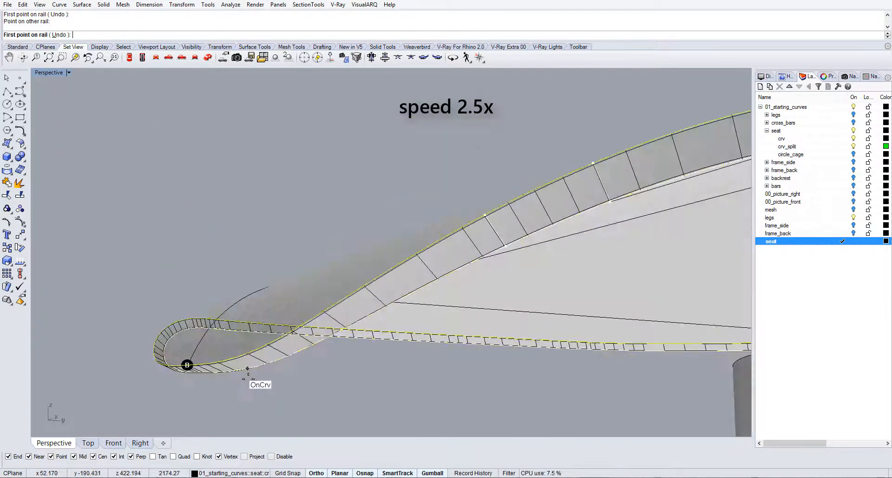
left_click(187, 365)
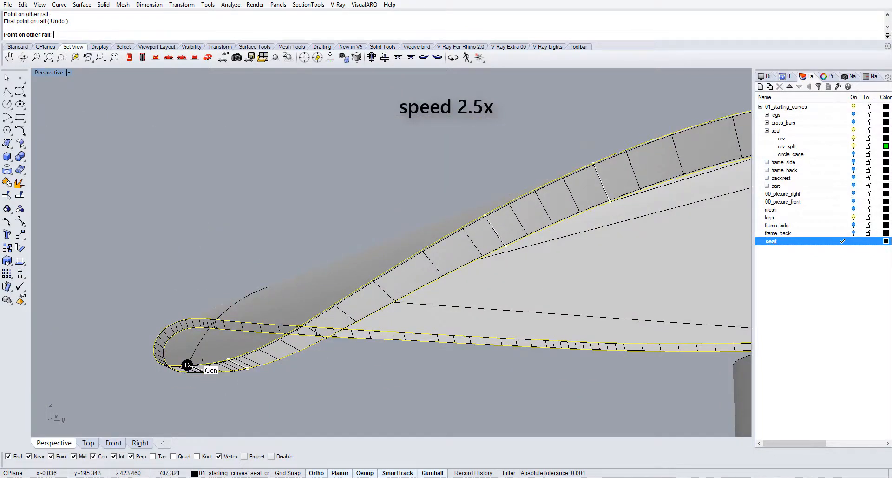
scroll(203, 359, "up", 2)
left_click(200, 362)
Step: Add three slashes between the rails around and just past the middle of the seat's dipped edge
right_click_drag(260, 345, 544, 308)
scroll(480, 320, "up", 6)
left_click(437, 316)
left_click(434, 302)
left_click(320, 314)
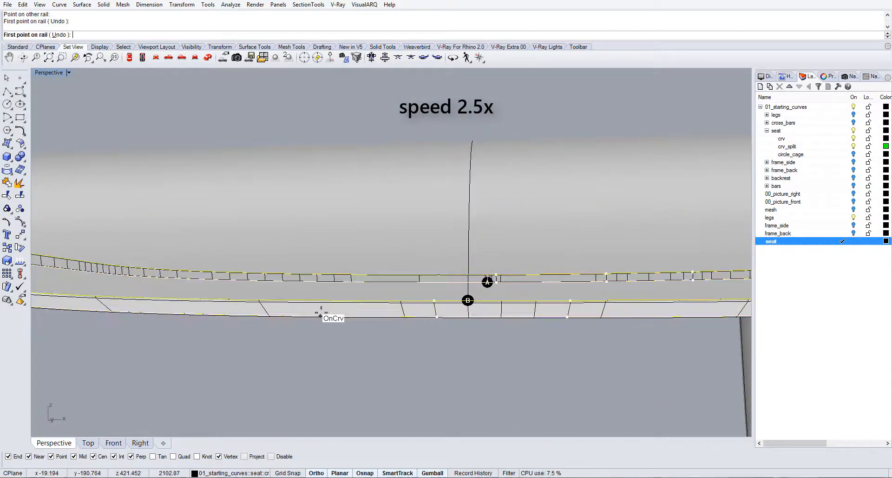
left_click(318, 301)
scroll(318, 301, "down", 1)
left_click(220, 310)
left_click(210, 300)
Step: Add a slash between the rails on the far half of the dipped edge, toward the opposite seat corner
scroll(210, 299, "down", 3)
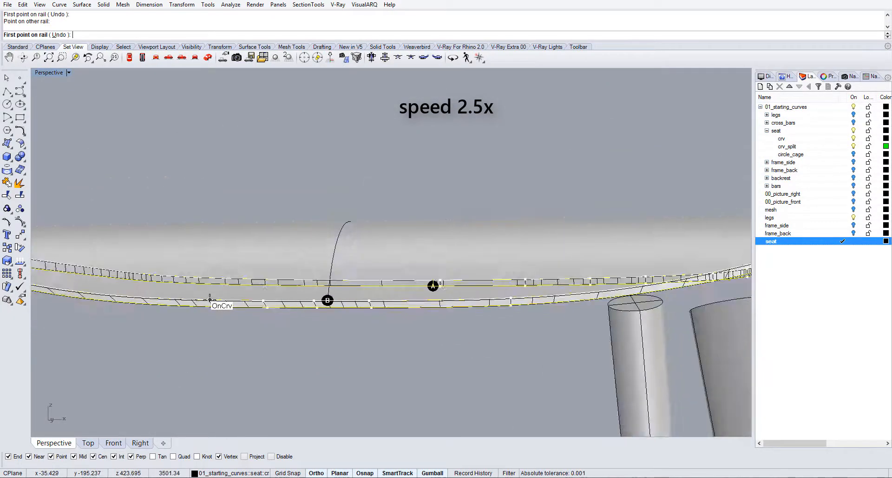
scroll(210, 300, "down", 2)
right_click_drag(210, 300, 297, 321)
left_click(305, 298)
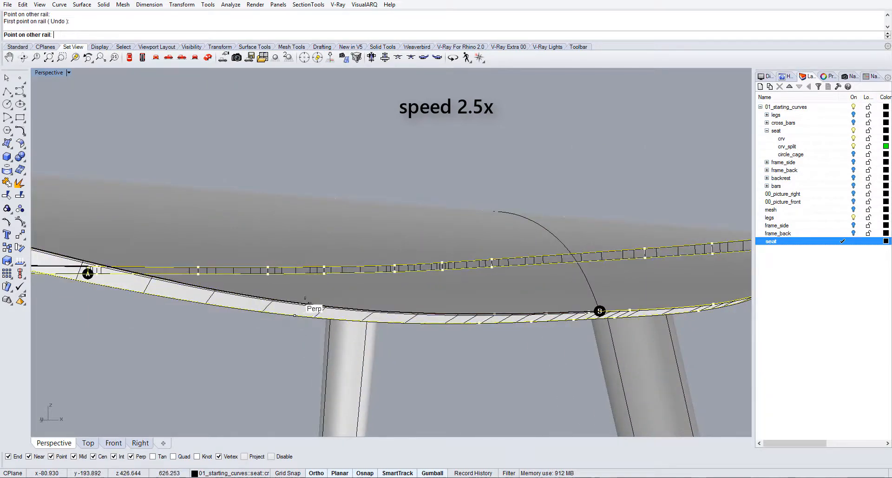
left_click(162, 300)
right_click_drag(163, 300, 234, 293)
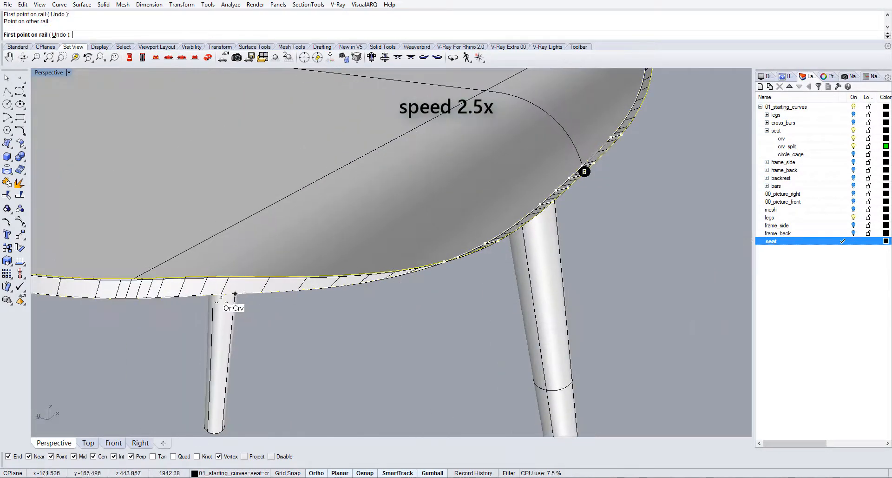
Step: Add more slashes between the rails at the far corner of the dipped edge and onto the adjoining seat side
left_click(234, 293)
left_click(90, 295)
right_click_drag(89, 284, 643, 312)
left_click(627, 294)
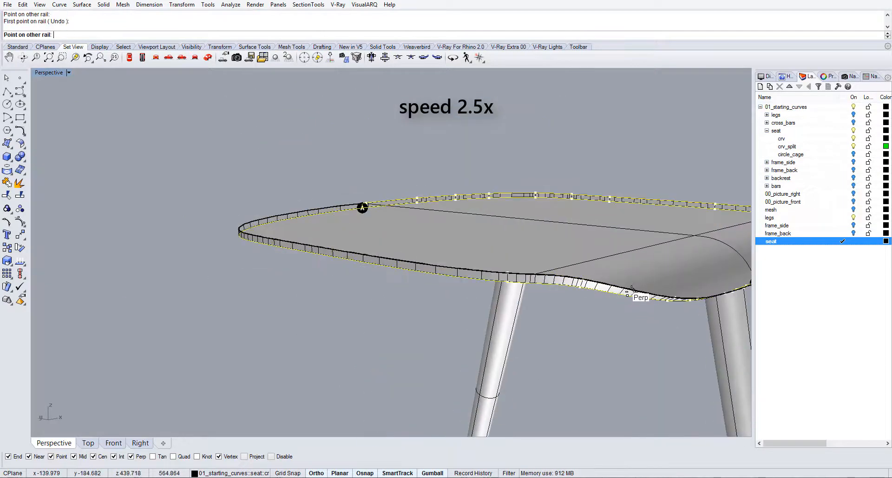
left_click(627, 294)
Step: Add the last slashes between the rails along the remaining seat side toward the seam, and finish the two-rail sweep
right_click_drag(299, 249, 362, 255)
left_click(363, 255)
scroll(241, 211, "up", 5)
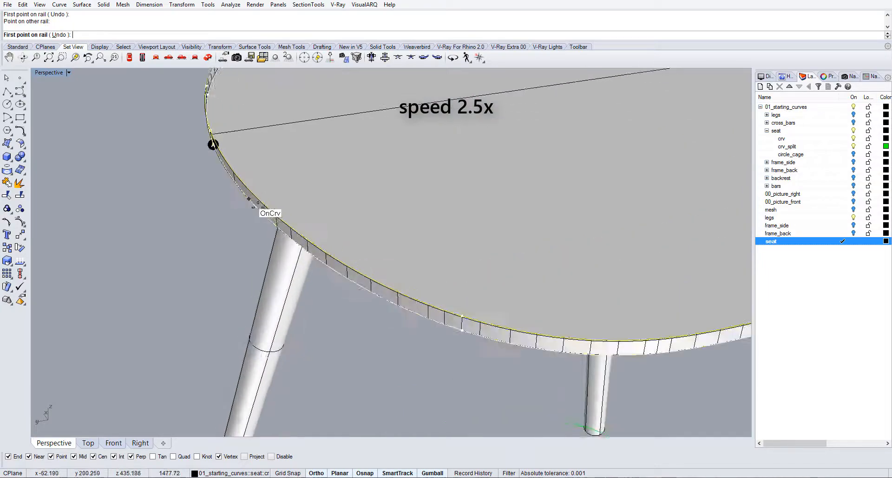
left_click(244, 168)
scroll(244, 169, "down", 4)
right_click_drag(279, 186, 347, 133)
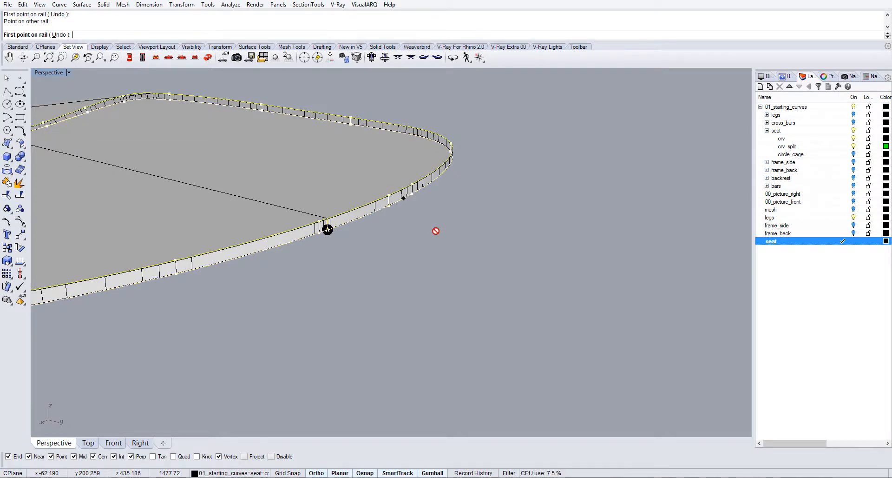
key("Return")
left_click(97, 345)
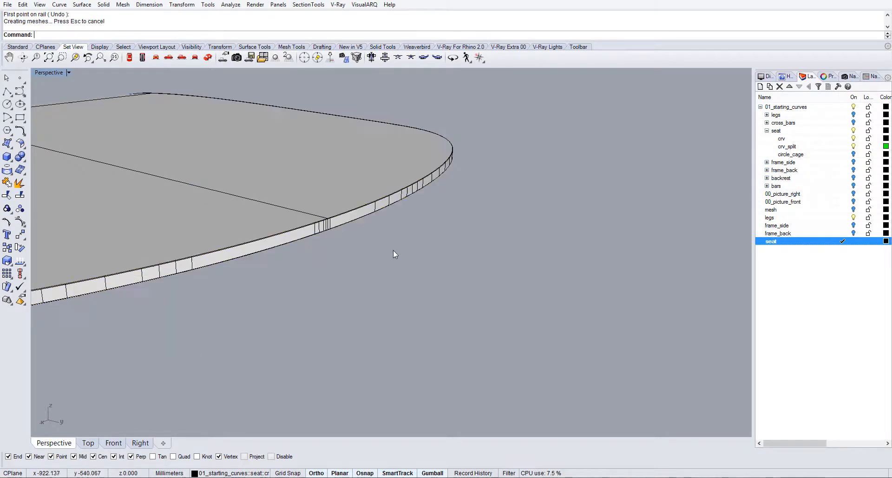
Step: Join the seat's upper surface, lower surface and swept edge into one polysurface
scroll(312, 208, "up", 3)
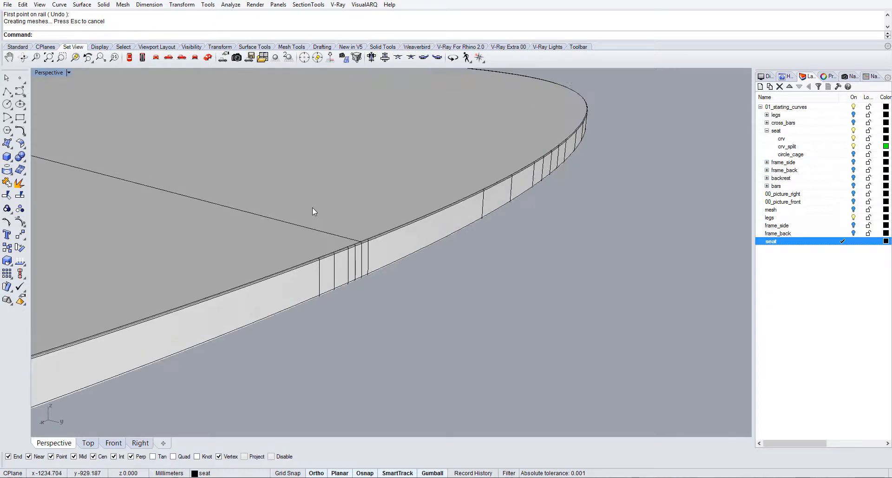
scroll(313, 208, "down", 1)
left_click(374, 223)
left_click(379, 225)
right_click_drag(338, 224, 335, 179)
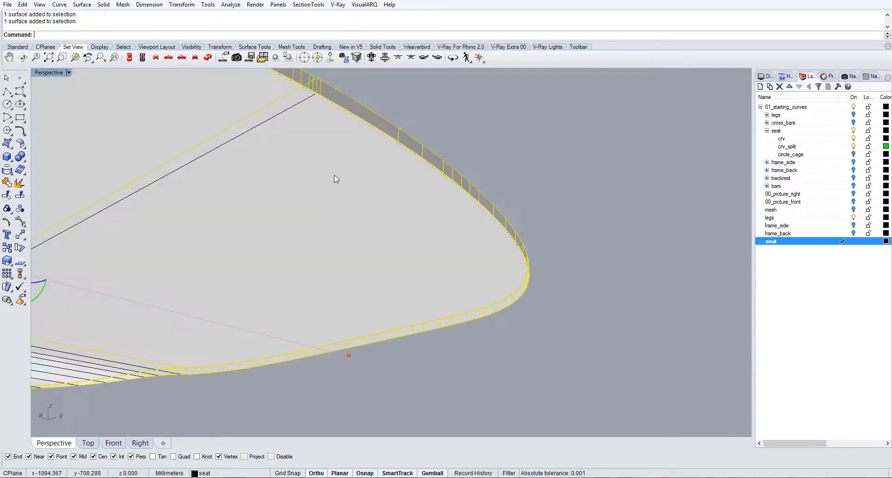
right_click_drag(409, 224, 409, 233)
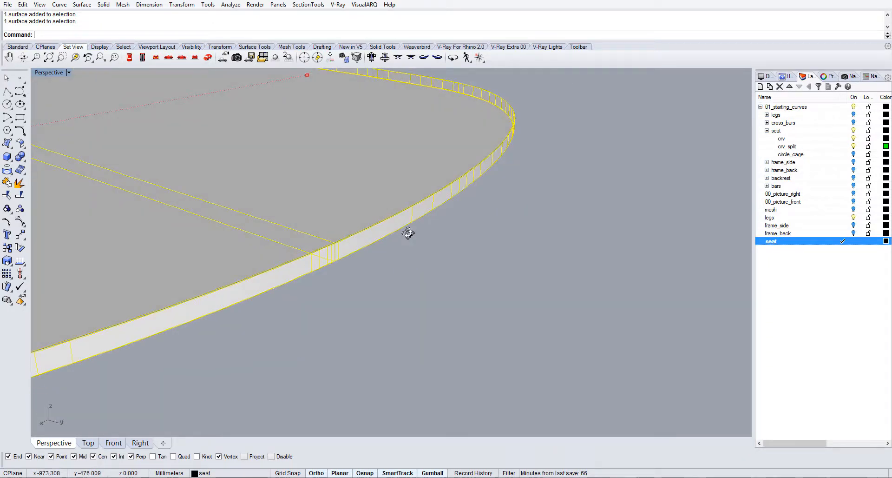
type("Join")
key("Return")
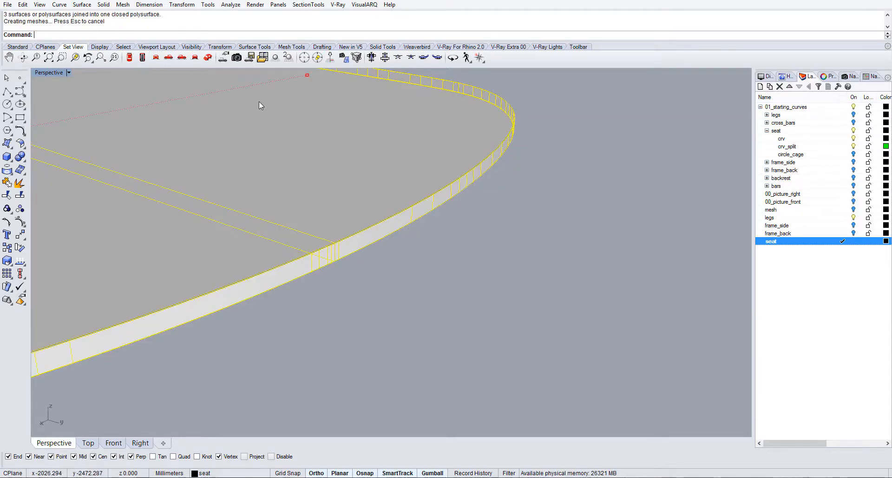
scroll(517, 238, "down", 5)
right_click_drag(517, 238, 543, 263)
left_click(526, 266)
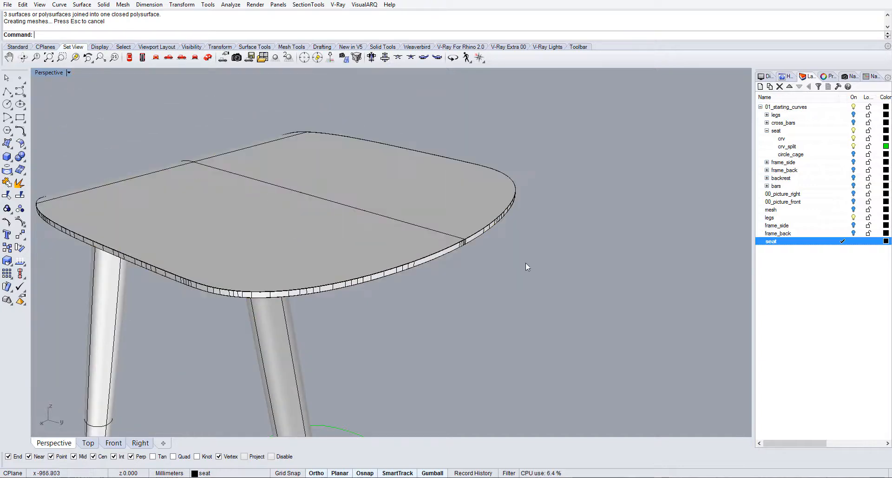
Step: Start CageEdit on the joined seat with a BoundingBox control object in the CPlane coordinate system
right_click_drag(262, 282, 390, 278)
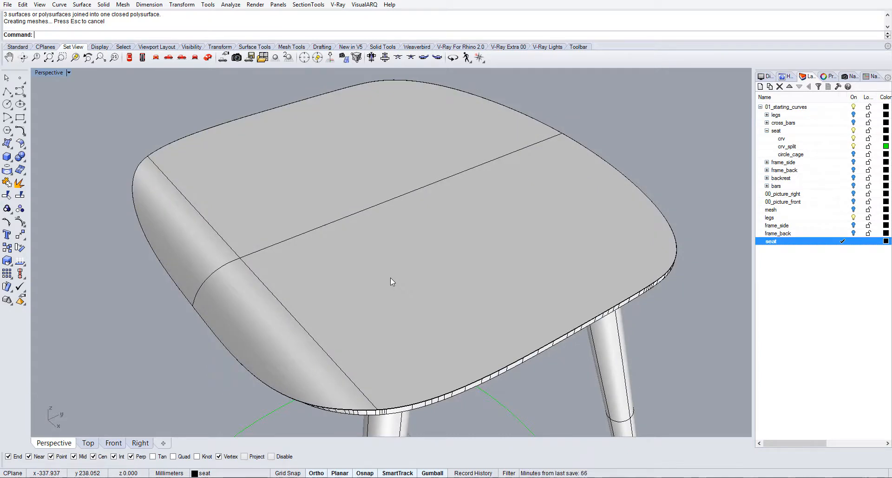
left_click(445, 260)
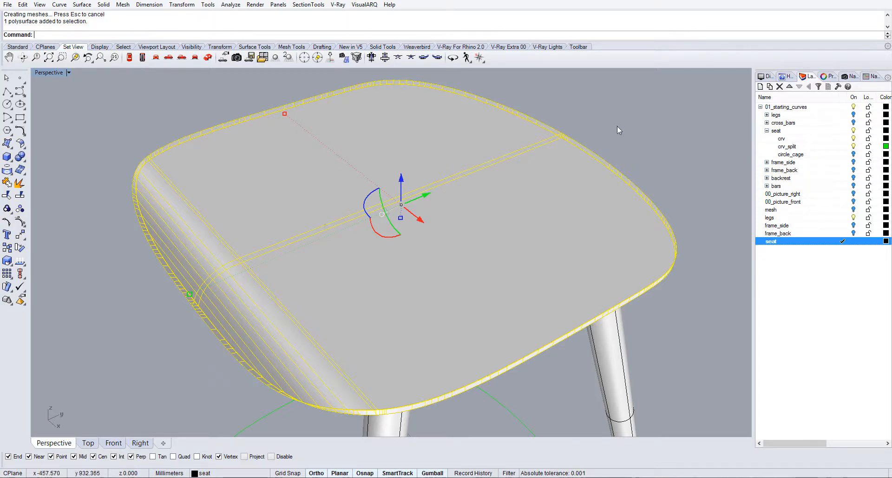
type("Cage")
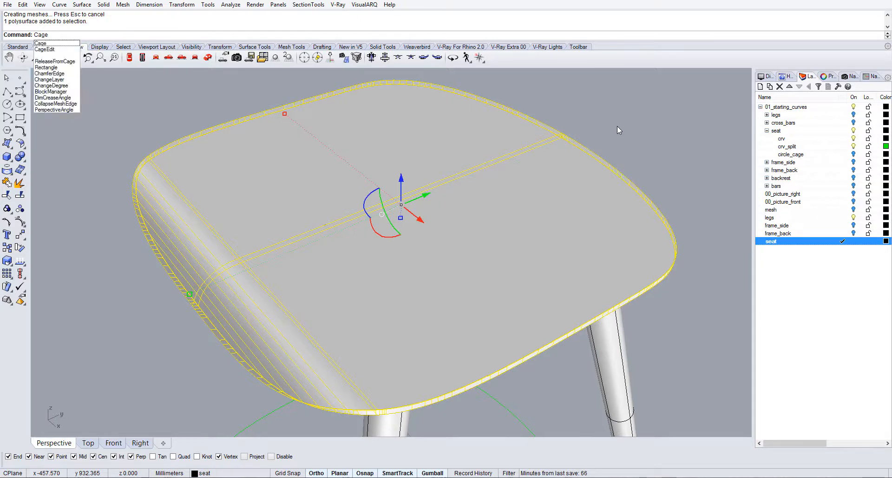
key("Down")
key("Return")
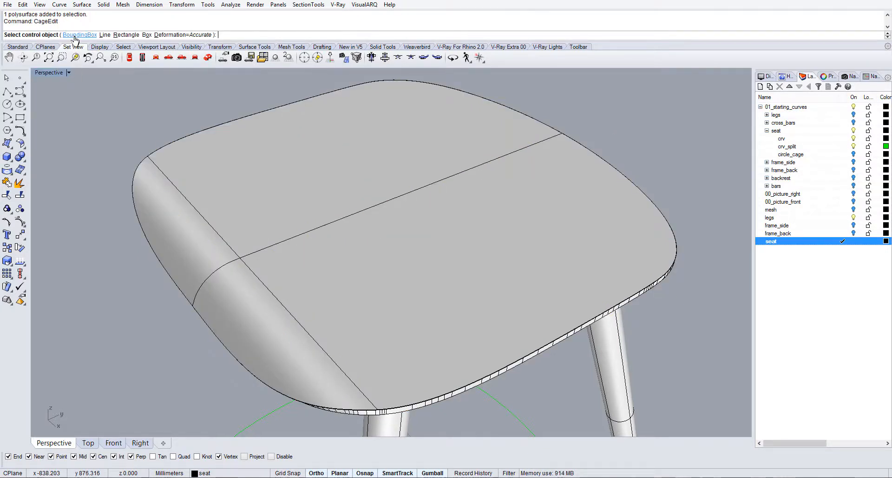
left_click(75, 35)
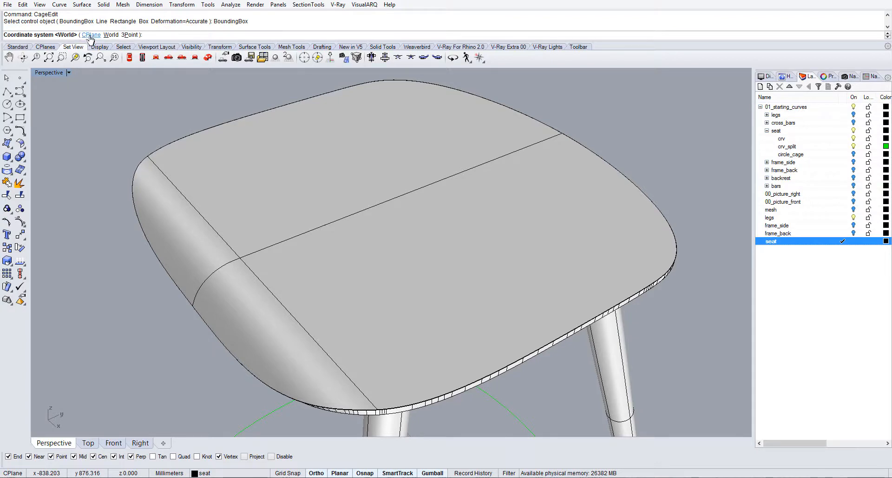
left_click(90, 35)
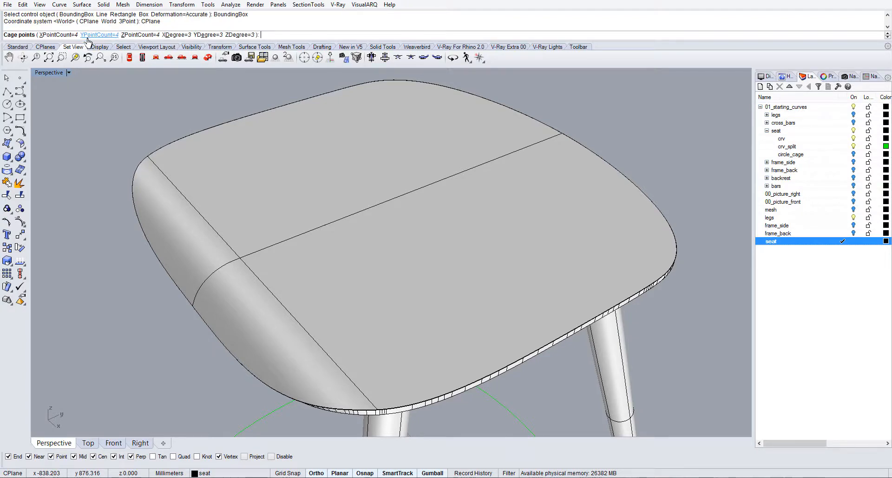
Step: Set the cage to 10 points in X, 10 in Y and 4 in Z, and create it with a Global edit region
left_click(59, 35)
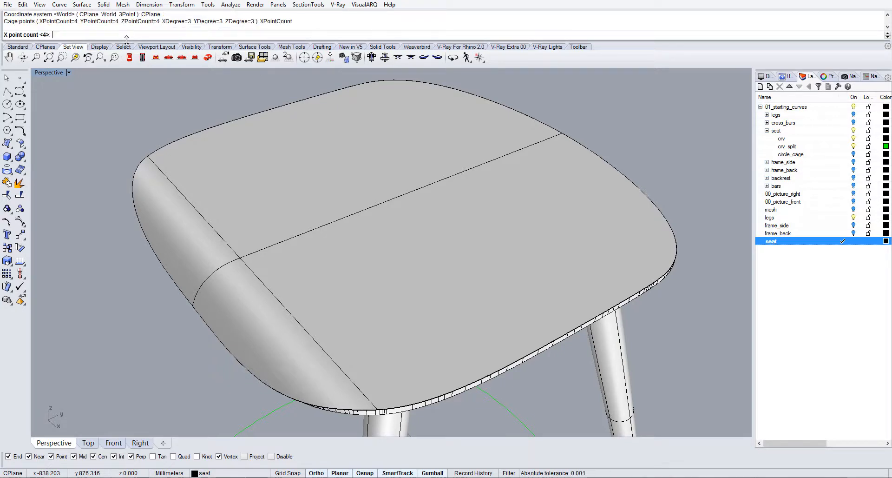
type("10")
key("Return")
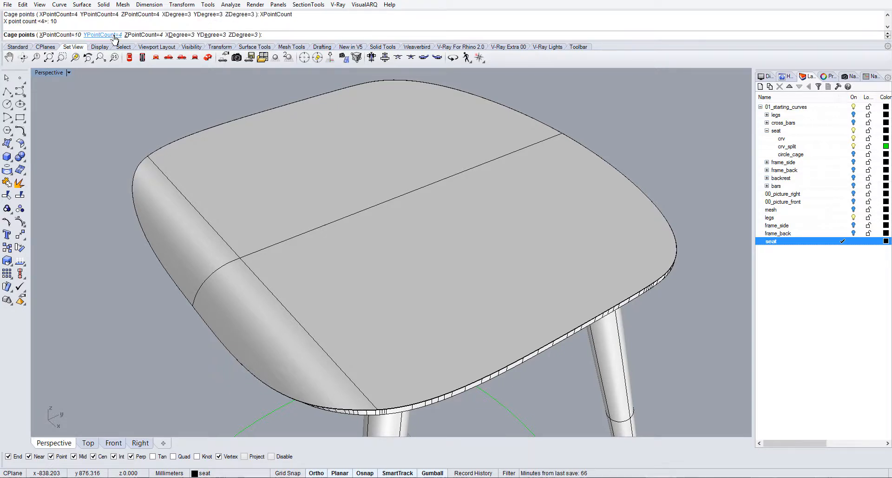
left_click(114, 36)
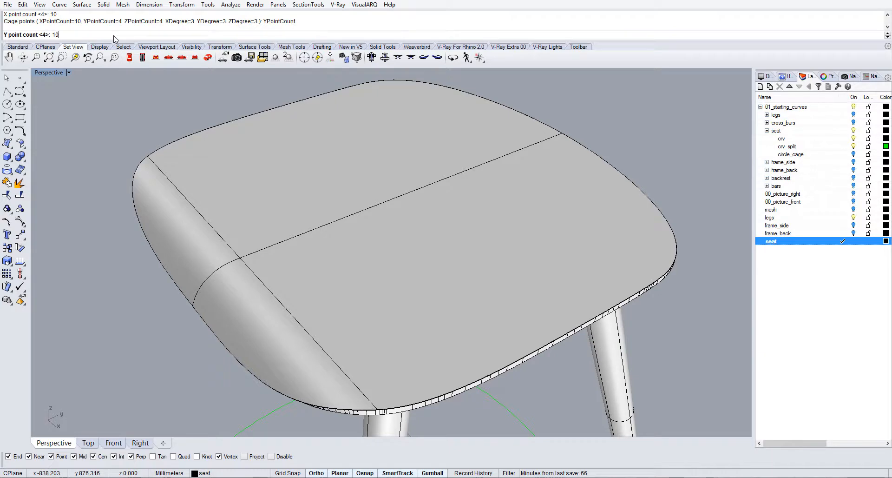
key("Return")
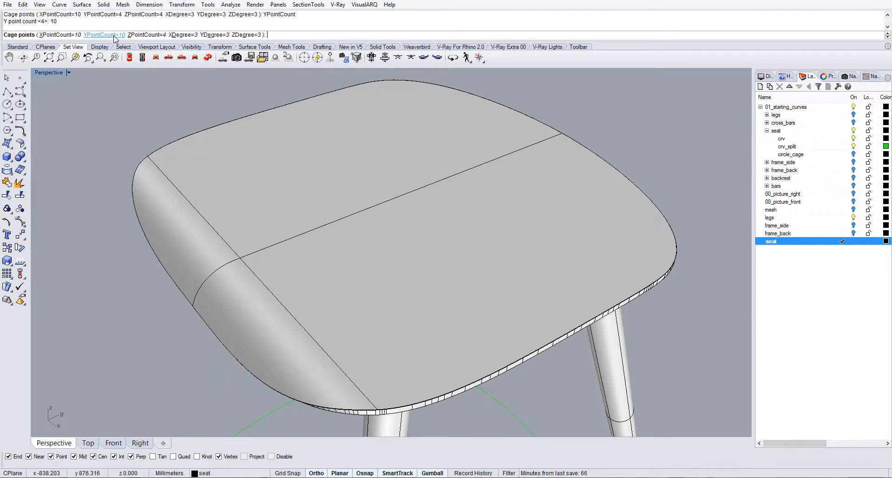
left_click(142, 39)
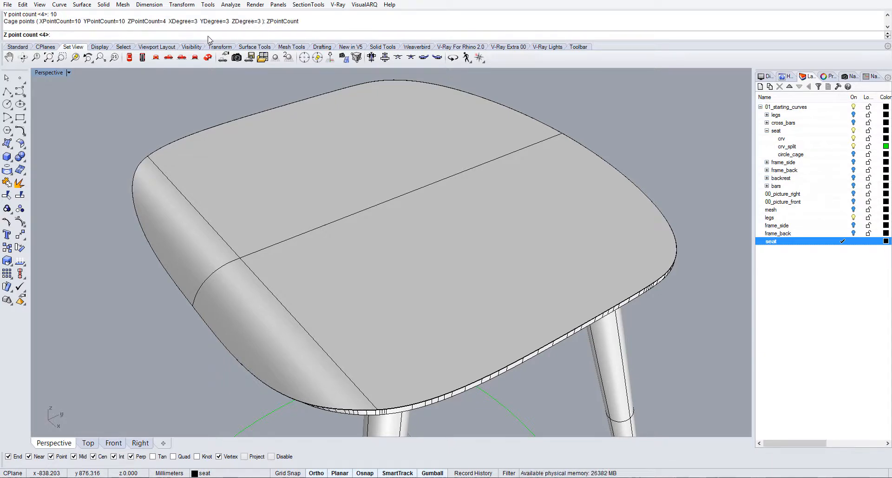
key("Return")
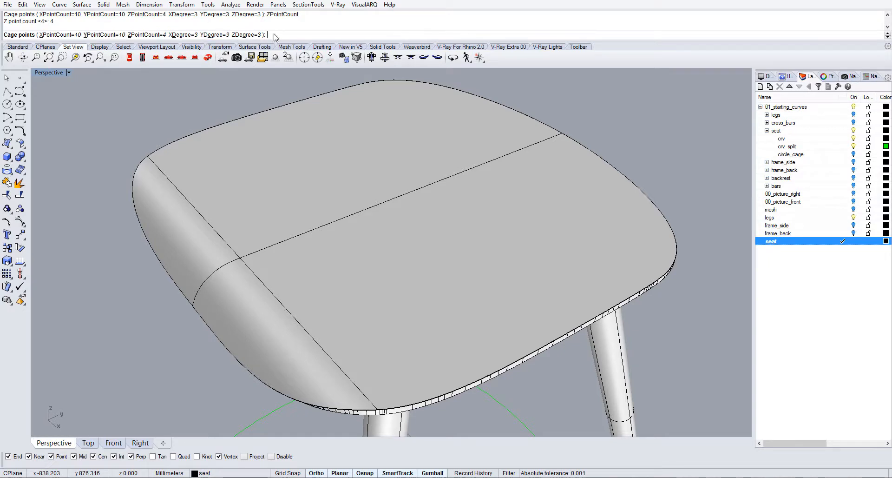
key("Return")
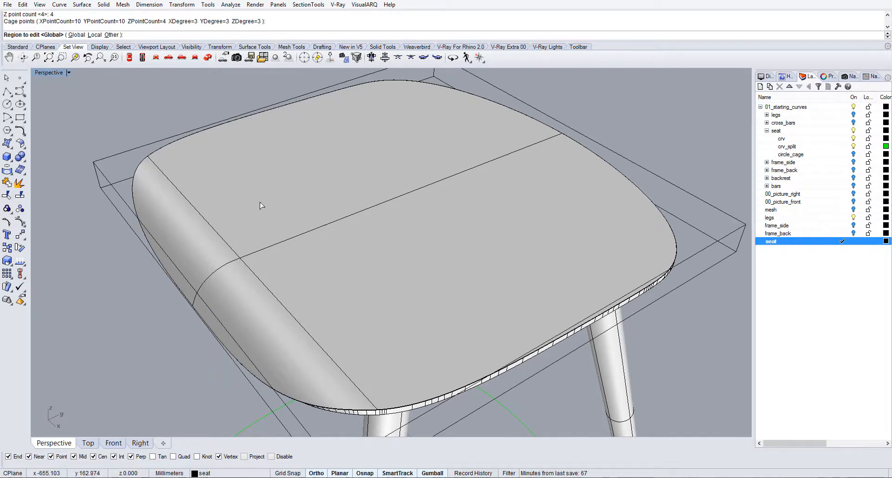
scroll(261, 204, "down", 3)
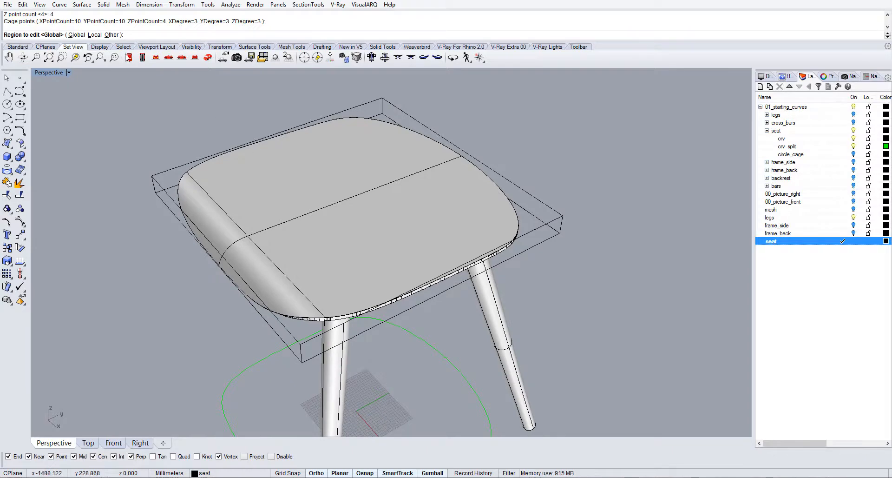
key("Return")
Step: Turn on the circle_cage layer to show the guide circles and switch to the Top view
right_click_drag(377, 241, 457, 258)
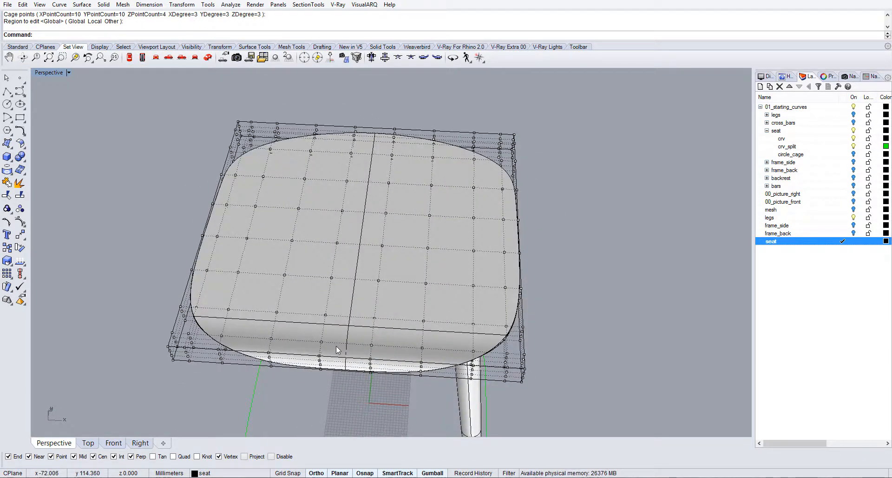
left_click(853, 153)
left_click(88, 443)
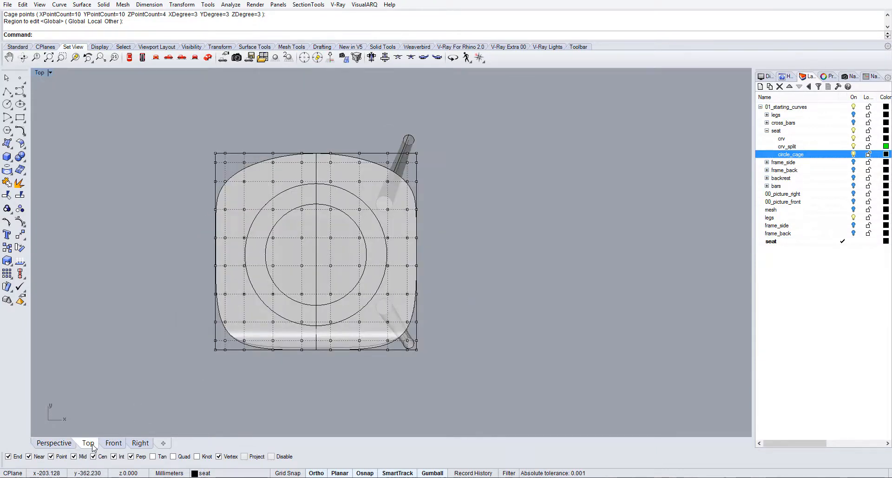
scroll(317, 236, "up", 4)
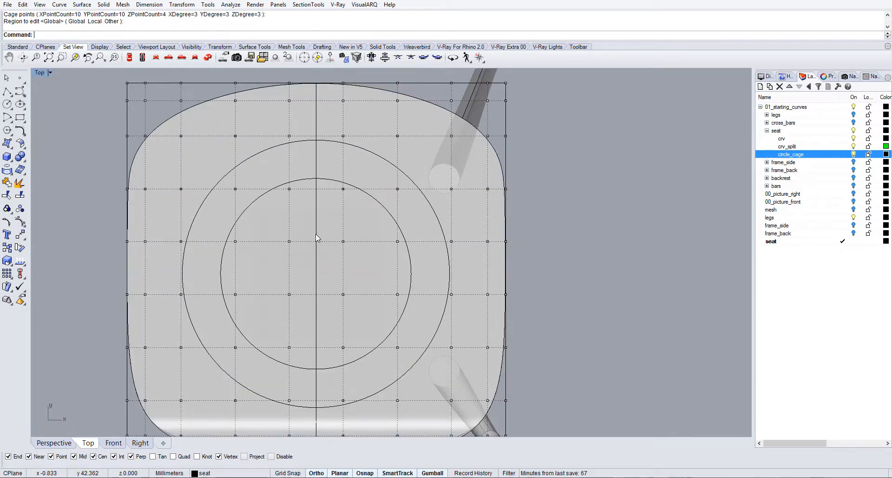
Step: Select the four central stacks of cage points inside the inner guide circle and return to the Perspective view
left_click(343, 294)
left_click_drag(356, 254, 338, 235)
left_click_drag(298, 305, 275, 283, "shift")
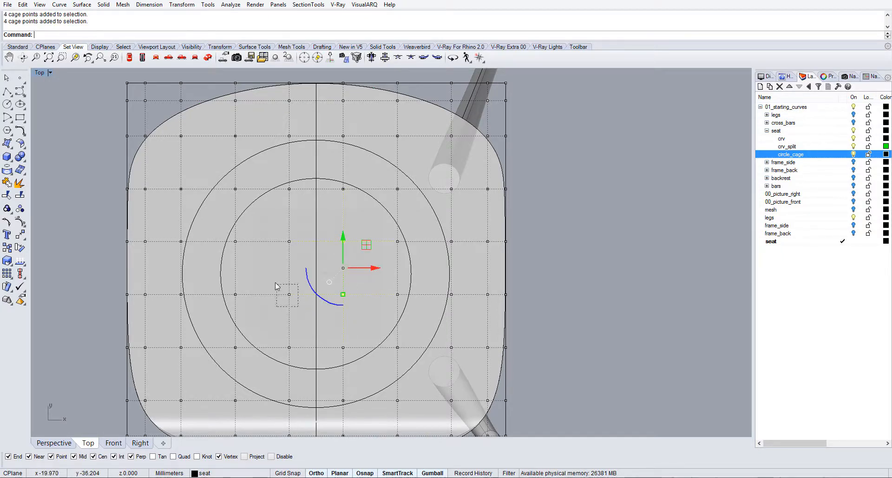
left_click_drag(295, 254, 280, 237, "shift")
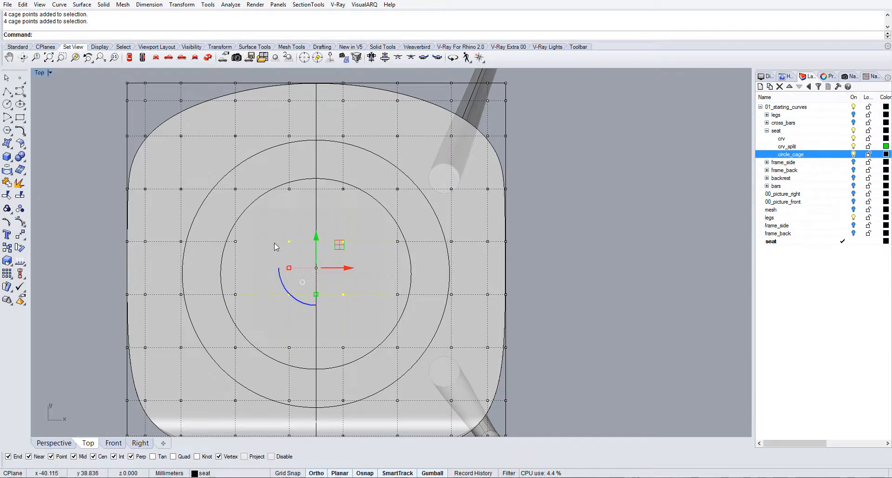
left_click(54, 443)
right_click_drag(386, 261, 418, 232)
scroll(432, 207, "up", 8)
scroll(432, 208, "down", 2)
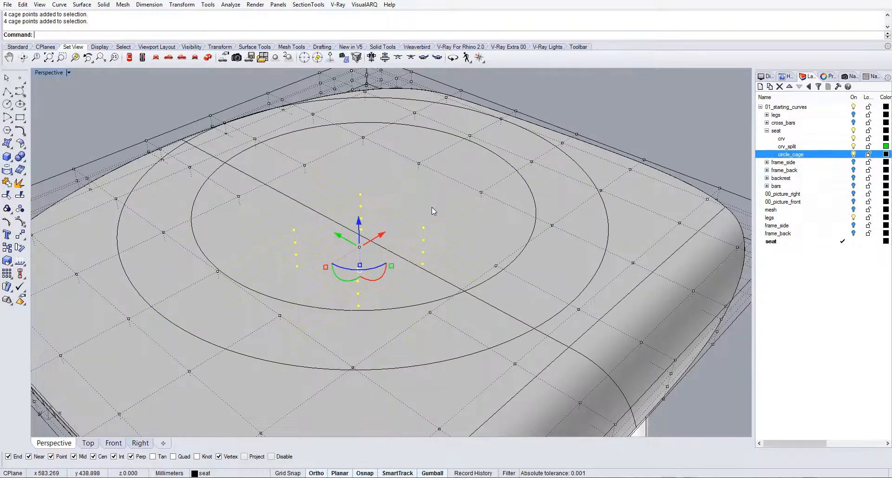
type("move")
key("Return")
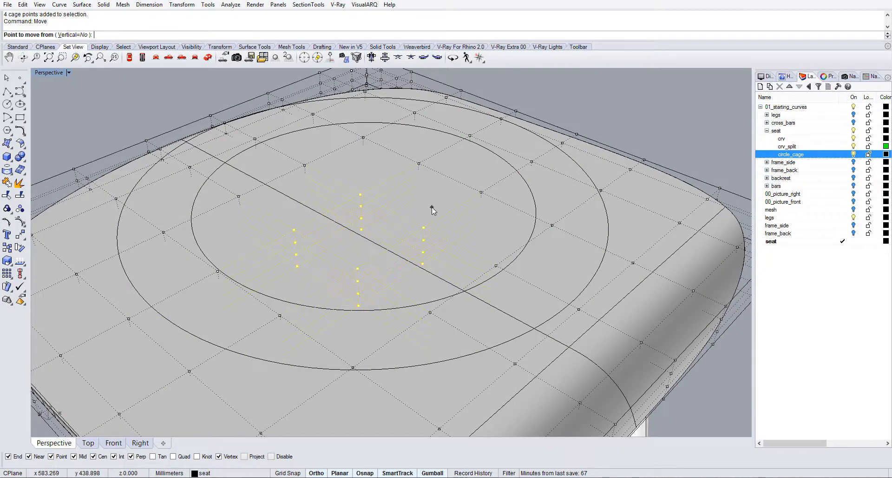
left_click(294, 236)
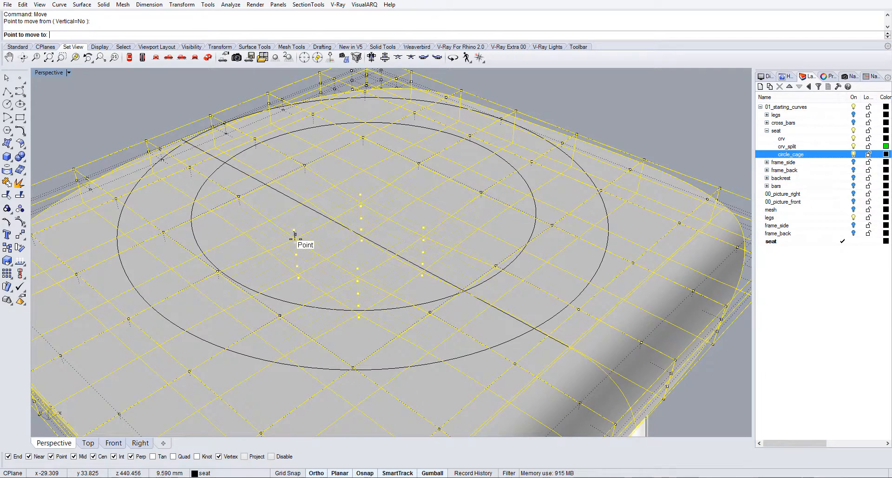
left_click(296, 229)
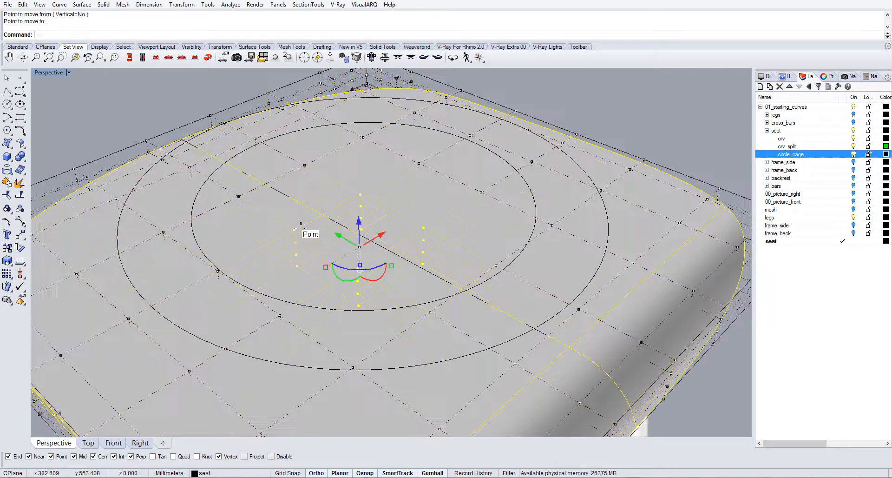
Step: Move the selected central cage points vertically by -14.5 mm to hollow the middle of the seat
key("Return")
type("ve from ( Vertical=No ): v")
key("Return")
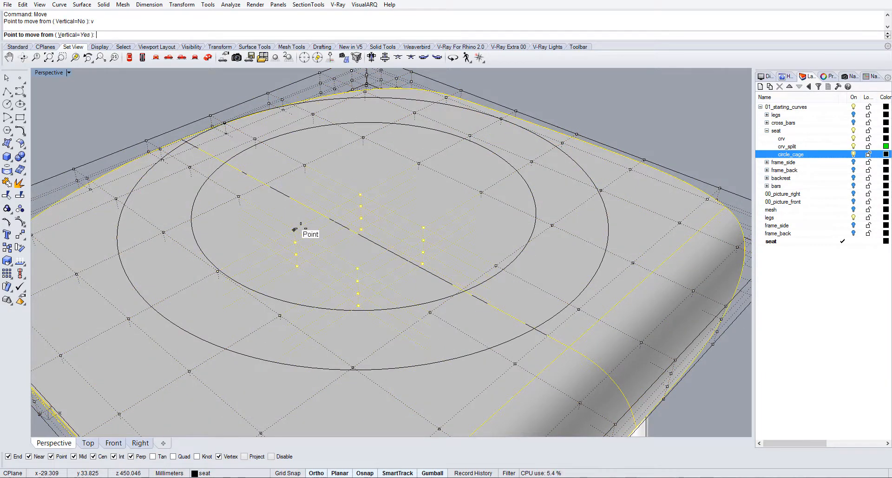
left_click(294, 229)
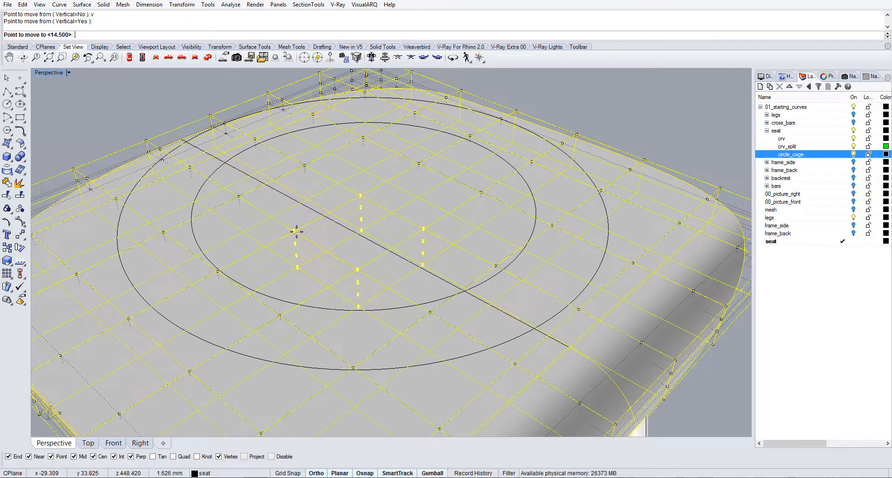
type("-14.5")
key("Return")
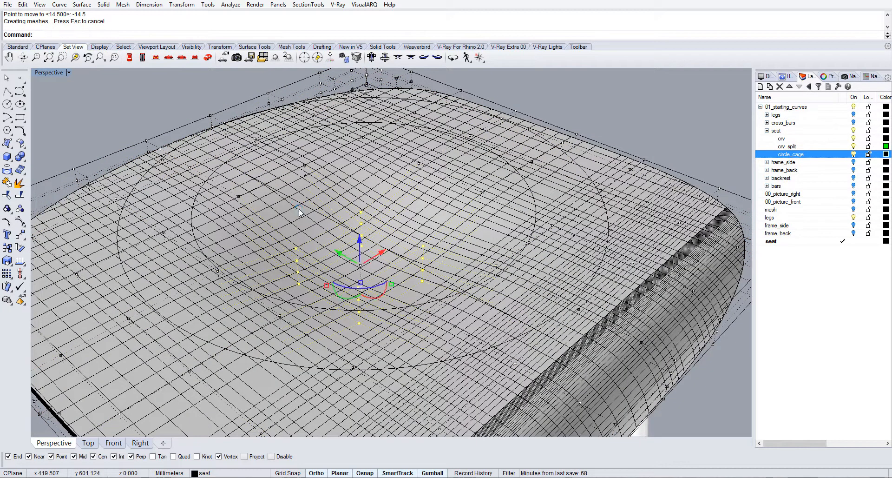
Step: In the Top view, select the ring of twelve cage-point stacks surrounding the four central ones, and return to the Perspective view
left_click(92, 444)
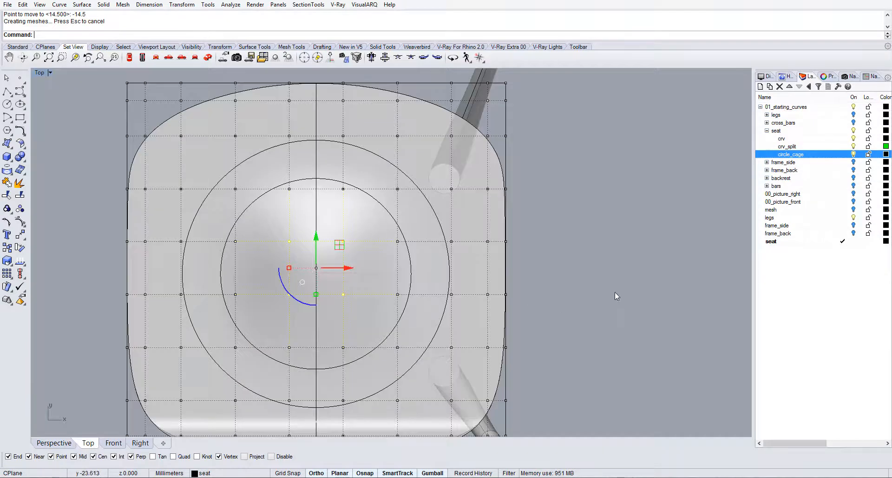
left_click(618, 296)
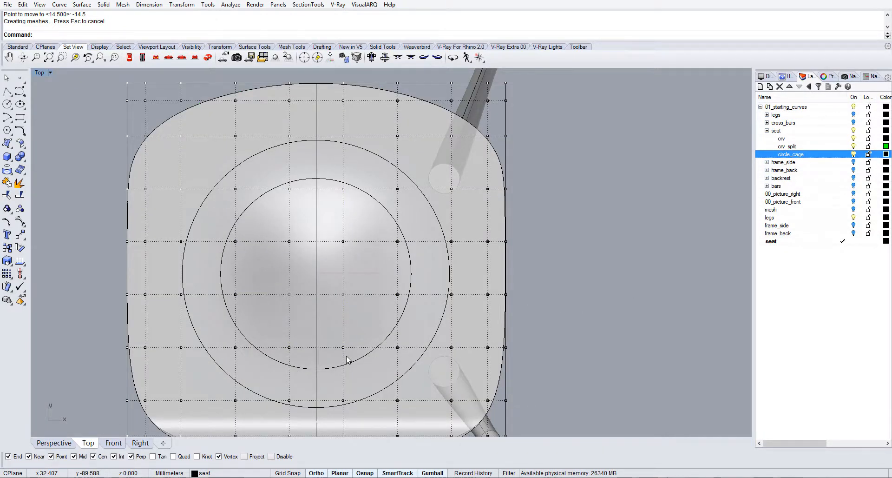
scroll(347, 359, "up", 2)
left_click_drag(334, 338, 332, 338)
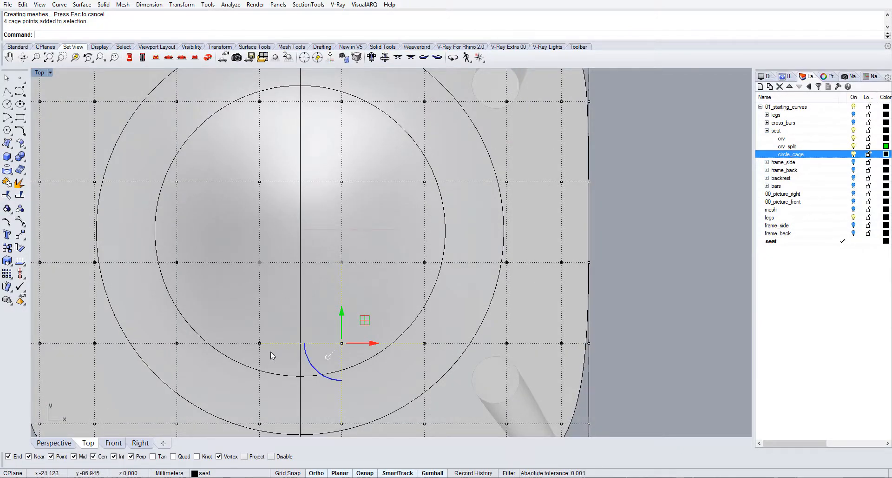
left_click_drag(270, 351, 253, 338, "shift")
left_click_drag(170, 257, 170, 257, "shift")
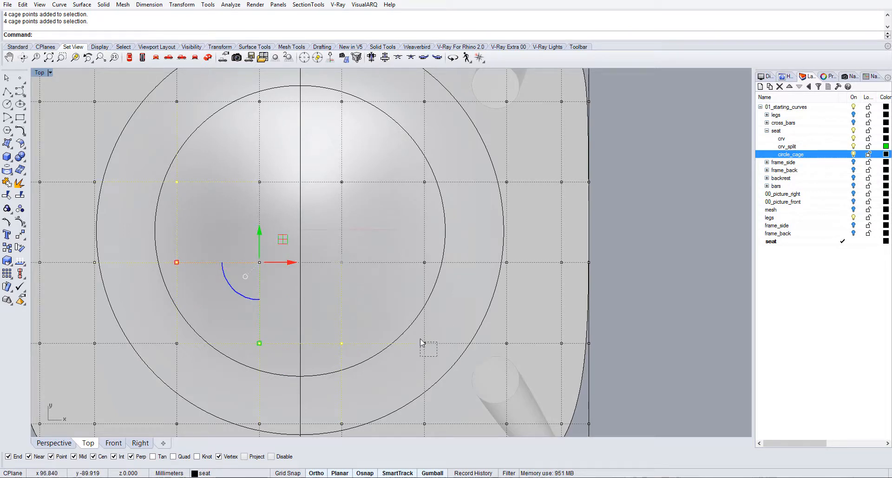
left_click_drag(423, 342, 417, 254)
left_click_drag(430, 189, 415, 176, "shift")
left_click_drag(431, 109, 416, 96, "shift")
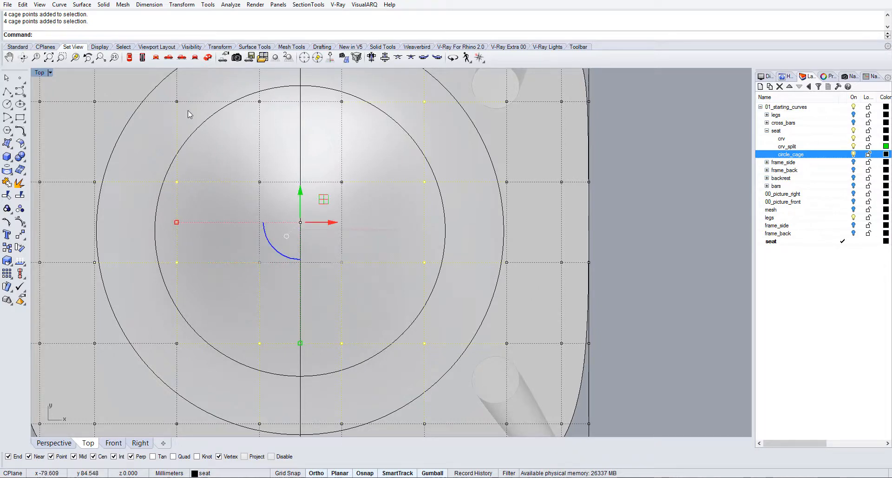
left_click_drag(188, 110, 164, 96, "shift")
left_click_drag(267, 109, 255, 98, "shift")
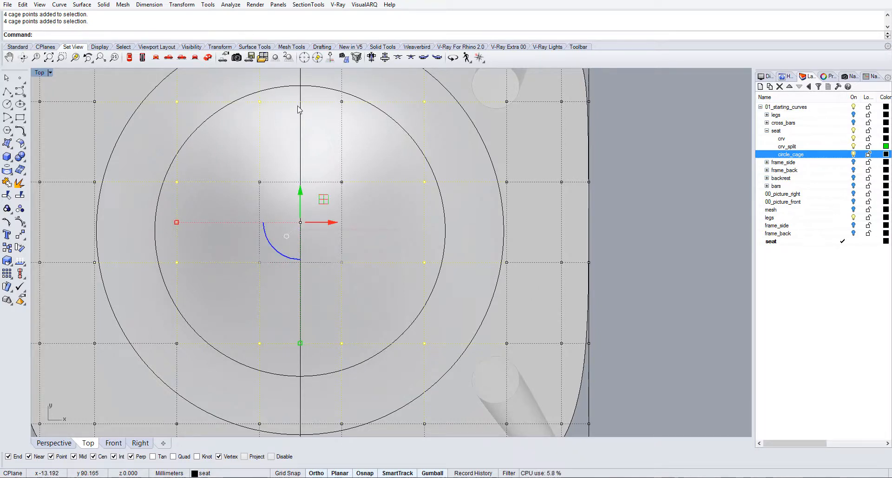
left_click_drag(345, 111, 336, 98, "shift")
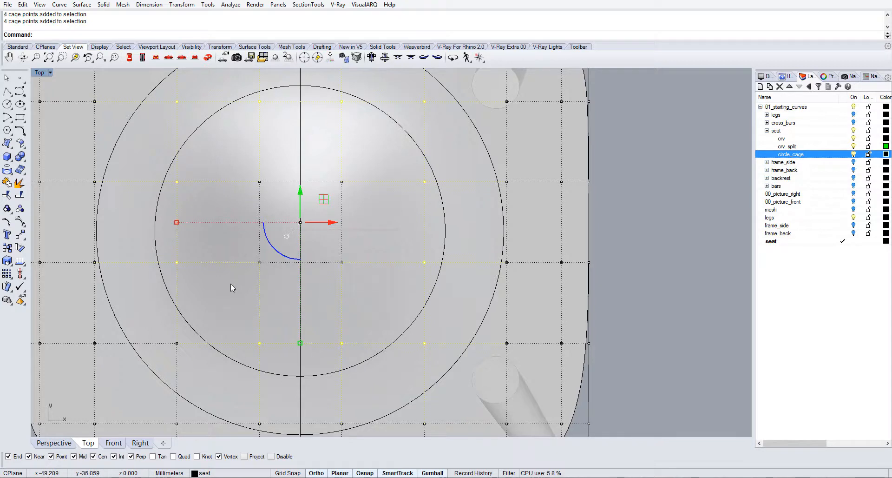
left_click_drag(170, 333, 169, 332, "shift")
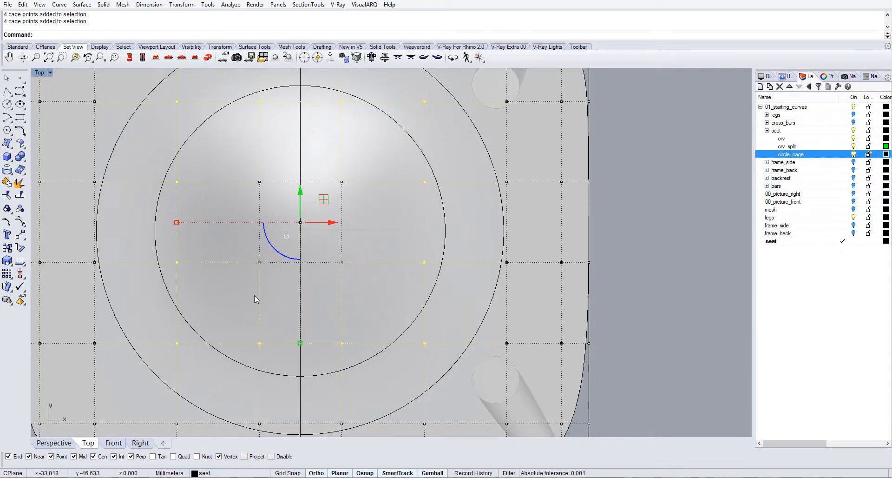
scroll(255, 294, "down", 4)
right_click_drag(269, 256, 270, 261)
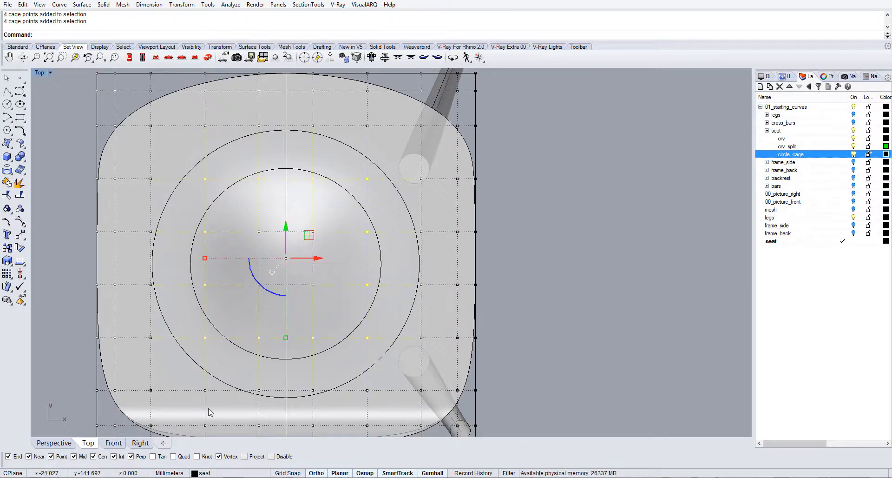
left_click(45, 443)
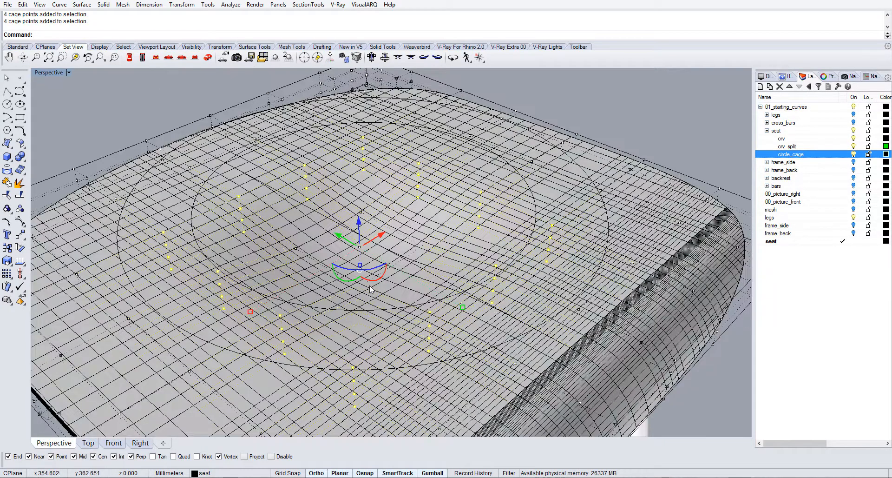
type("move")
key("Return")
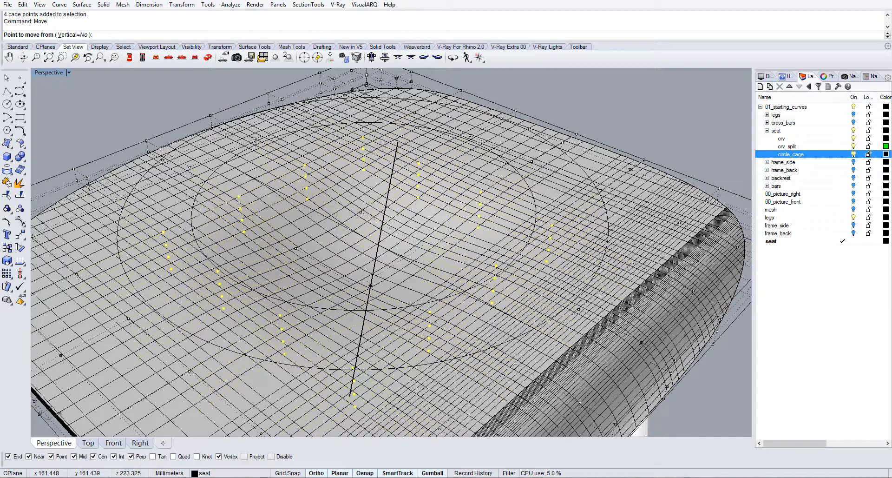
left_click(282, 311)
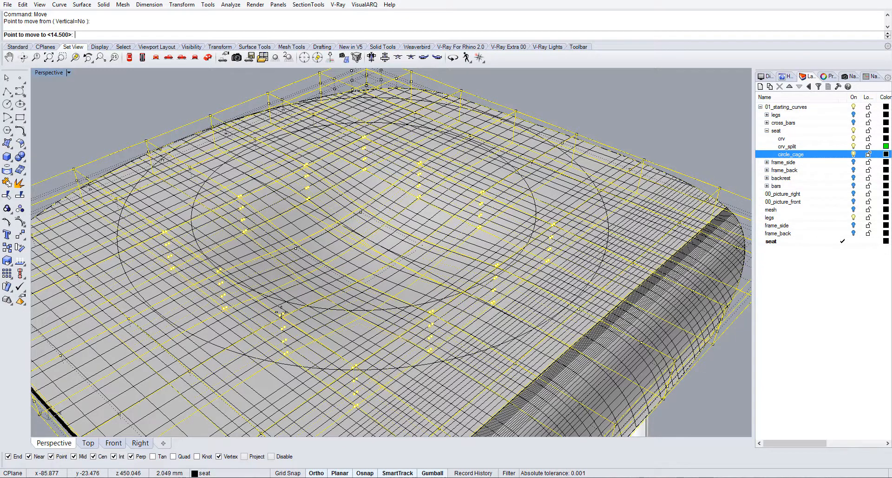
key("Escape")
Step: Move the selected ring of cage points vertically by -8 mm and turn off the cage's control points
key("Return")
type("v")
key("Return")
left_click(280, 316)
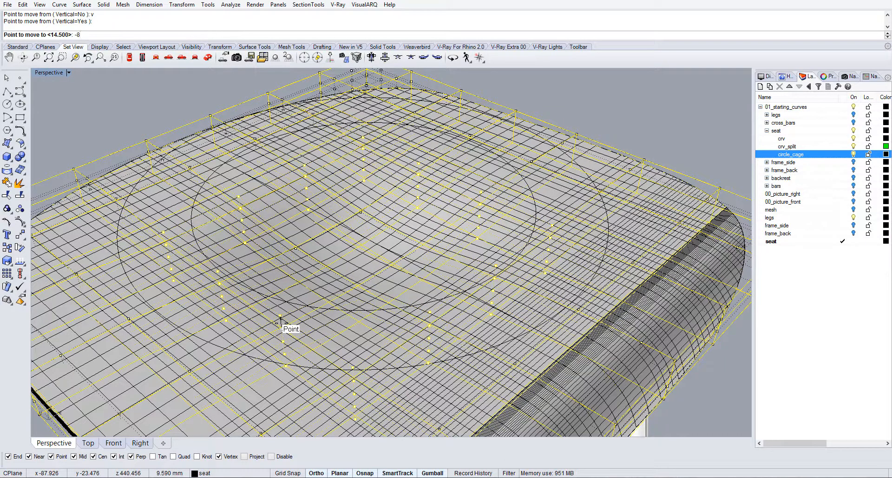
key("Return")
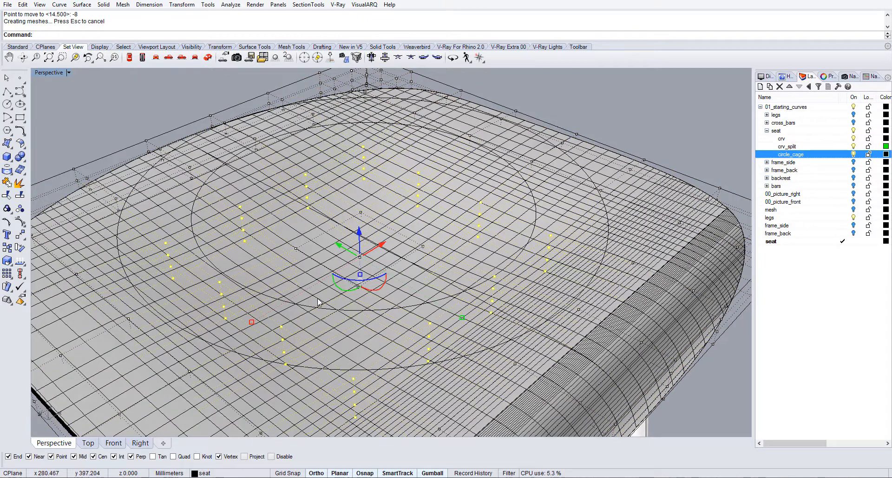
scroll(322, 291, "down", 4)
scroll(322, 291, "down", 2)
left_click(514, 196)
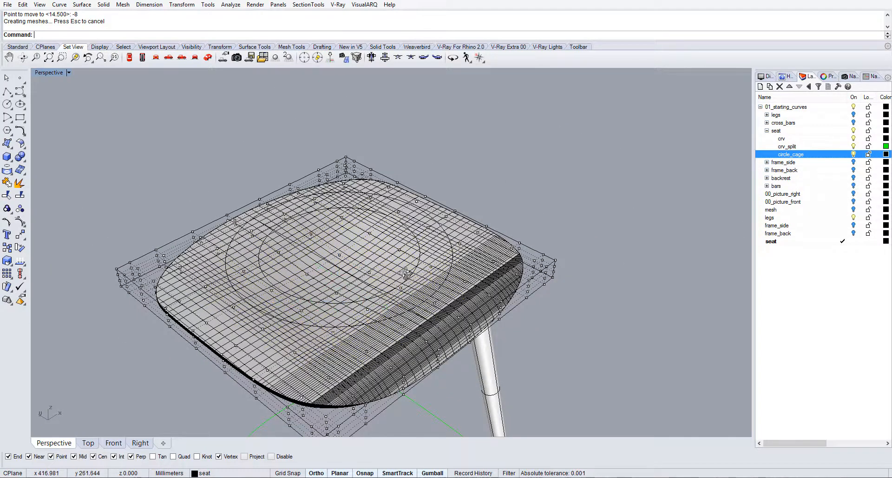
right_click_drag(406, 273, 383, 262)
scroll(382, 262, "up", 2)
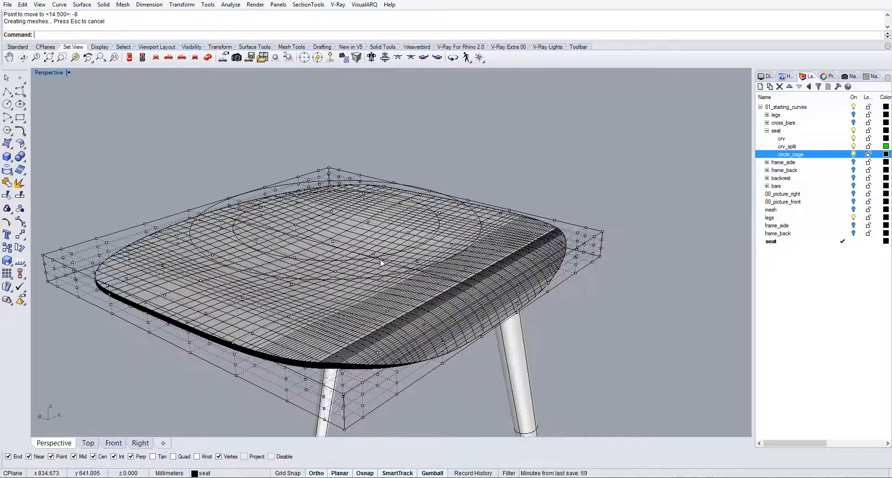
key("Escape")
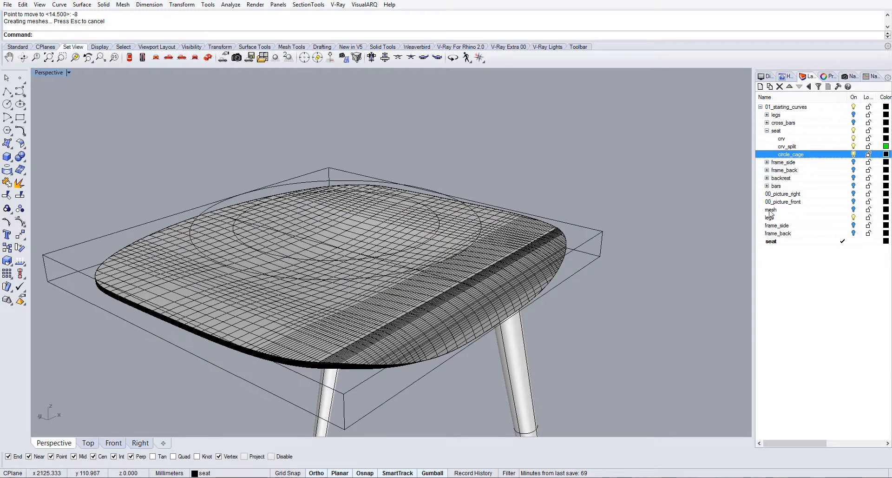
Step: Select the cage around the seat and create a new layer named seat_cage
left_click(600, 252)
left_click(772, 242)
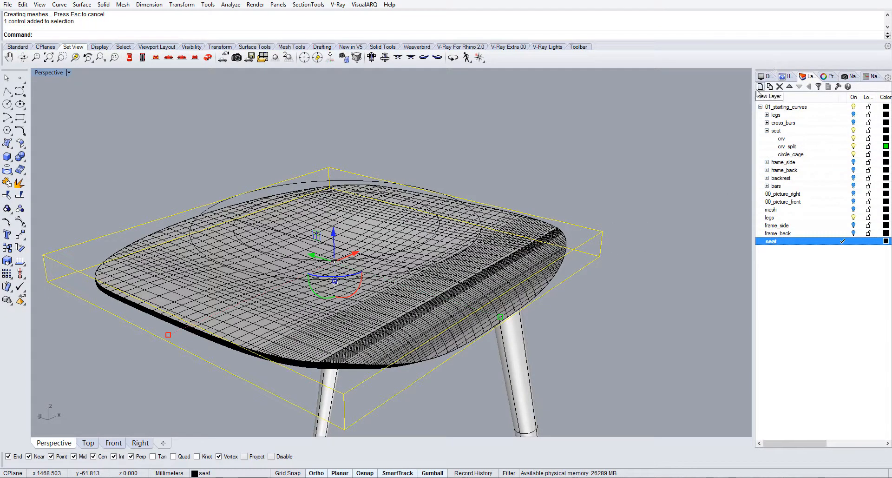
left_click(759, 87)
type("se")
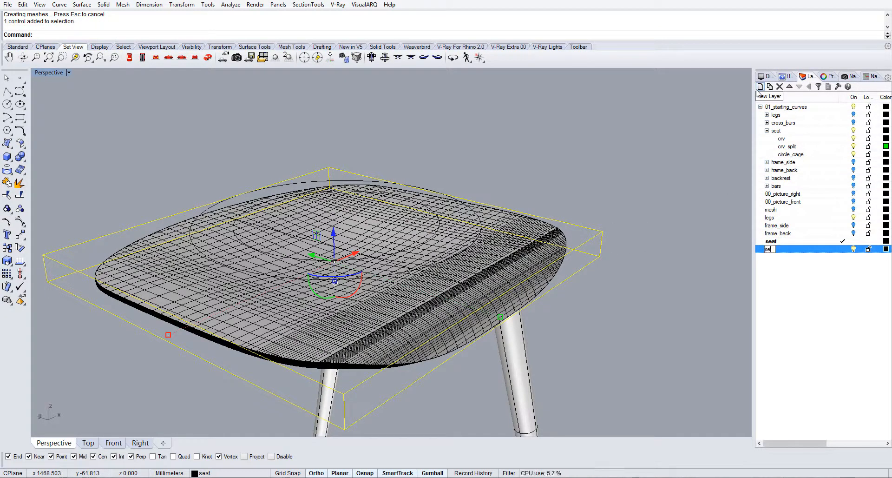
type("at_cage")
key("Return")
Step: Move the selected cage to the seat_cage layer and turn off the seat_cage and circle_cage layers
left_click(255, 472)
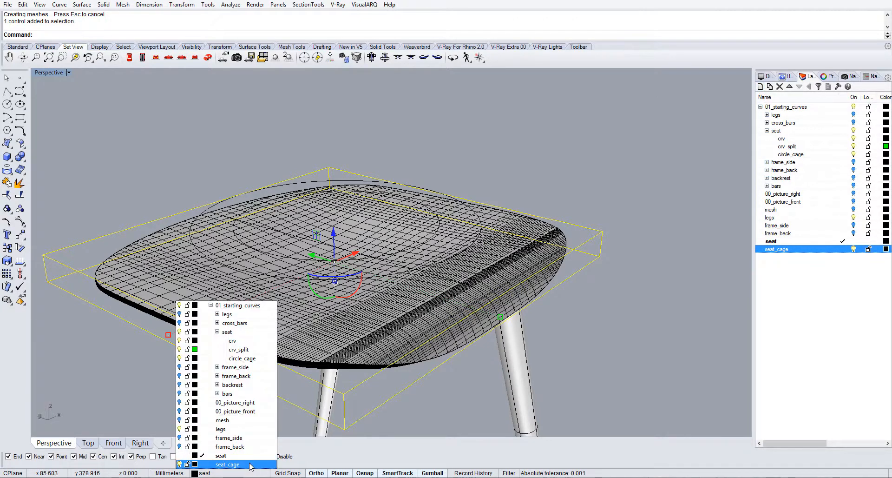
left_click(252, 464)
left_click(854, 249)
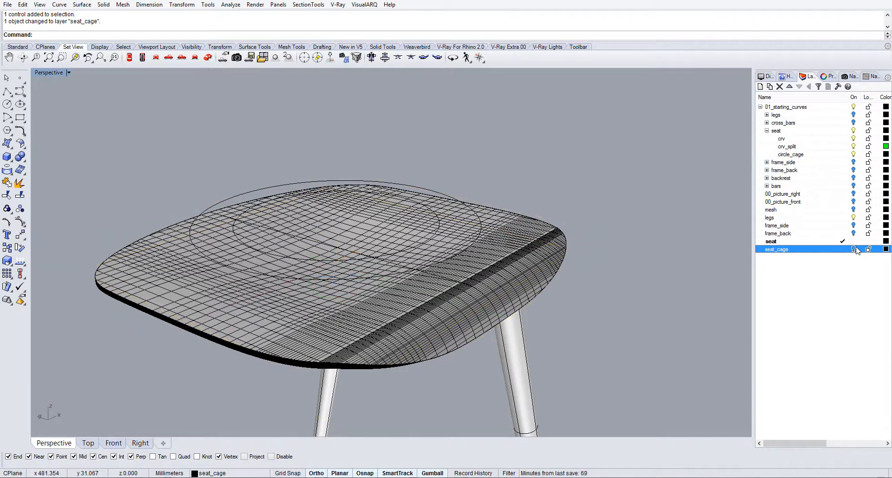
scroll(626, 283, "up", 3)
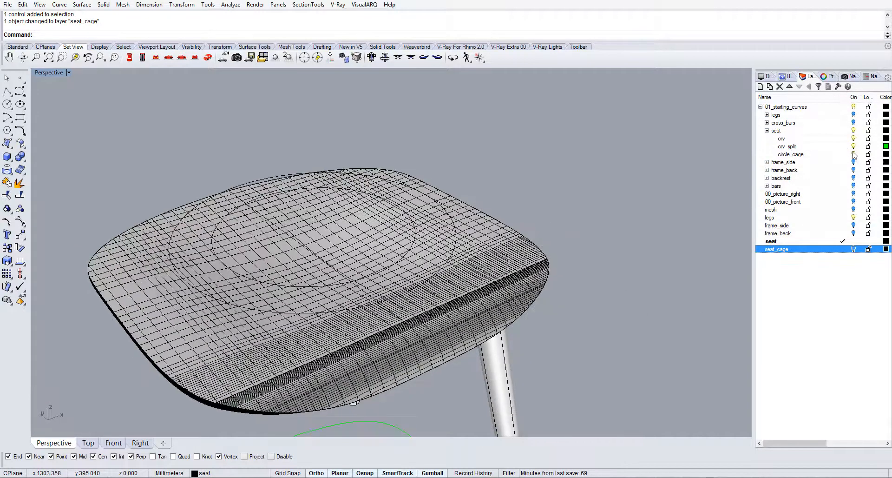
left_click(854, 154)
right_click_drag(581, 249, 379, 252)
scroll(379, 253, "up", 4)
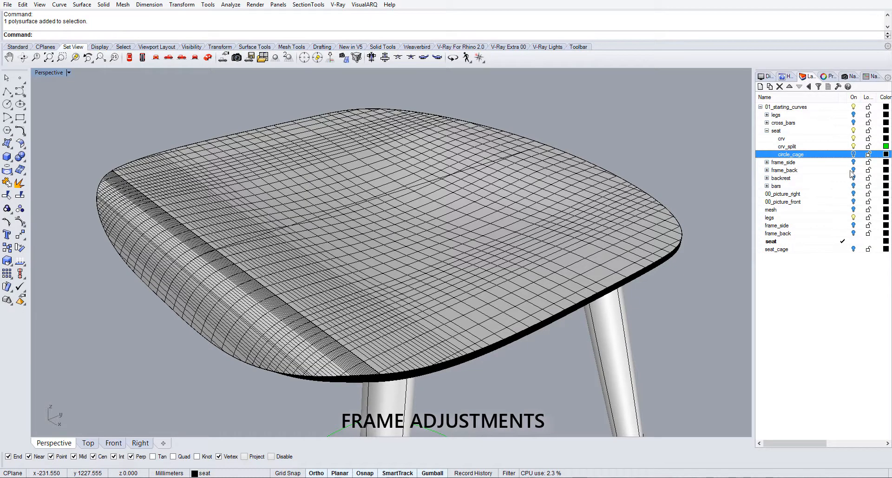
Step: Turn on the frame_back and frame_side solid layers and select both side frame pieces and the back frame piece
left_click(853, 233)
left_click(854, 225)
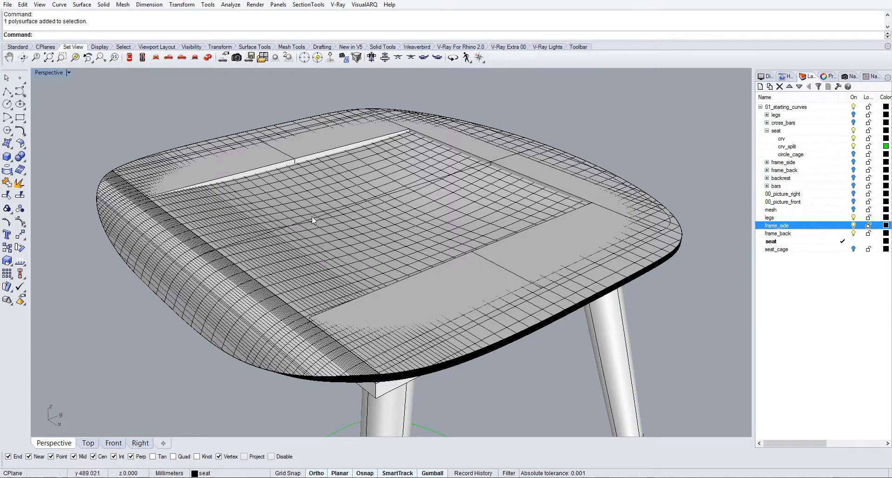
right_click_drag(378, 246, 403, 265)
left_click(453, 343)
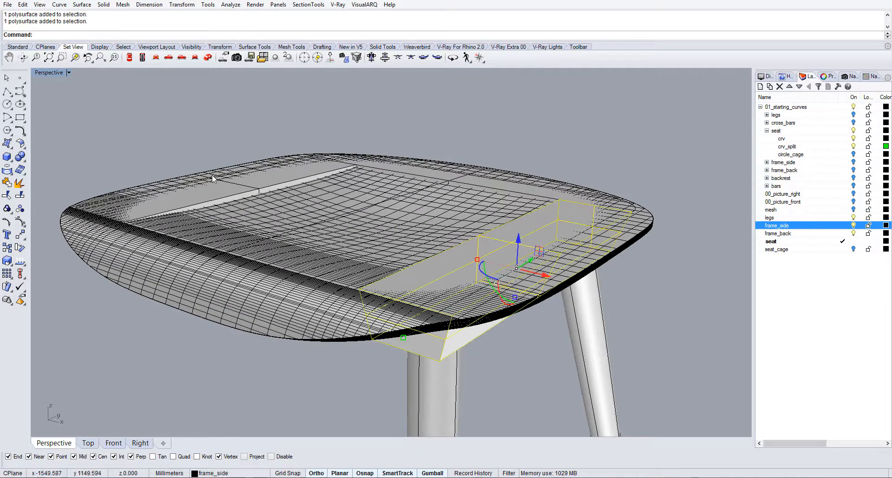
left_click(243, 194, "shift")
left_click(420, 171, "shift")
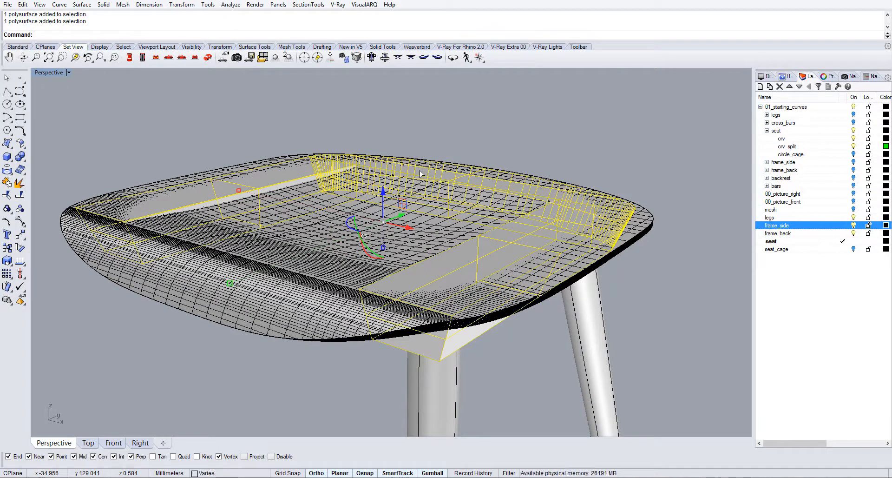
Step: Subtract the seat solid from the selected frame pieces with BooleanDifference, keeping the seat with DeleteInput=No
key("ctrl+c")
type("BooleanDifference")
key("Return")
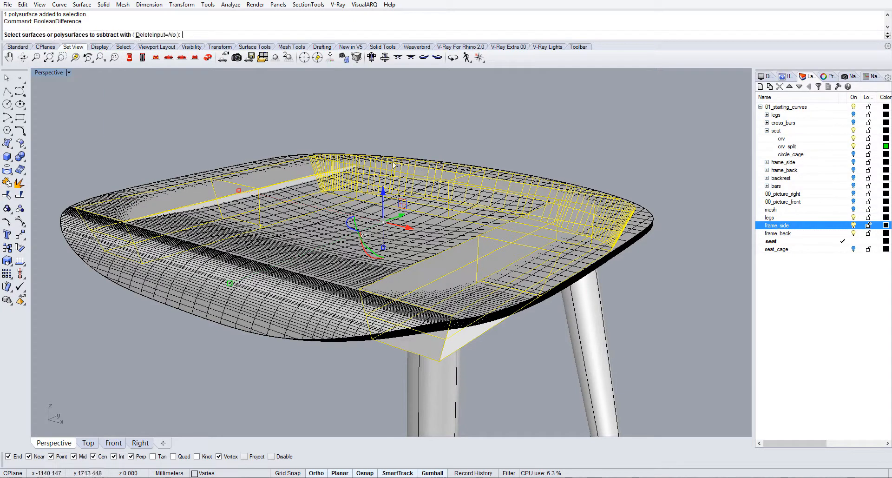
left_click(316, 256)
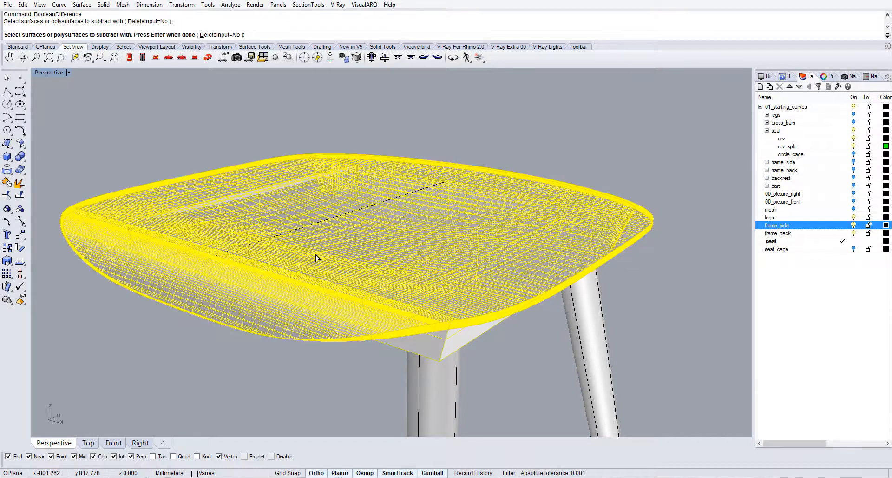
key("Return")
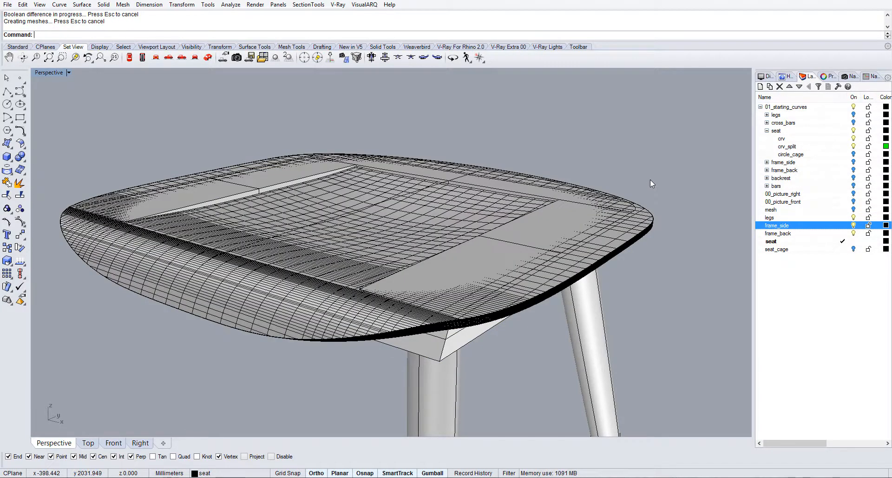
Step: Delete the three leftover frame pieces protruding above the seat surface, on both sides and at the back
left_click(555, 219)
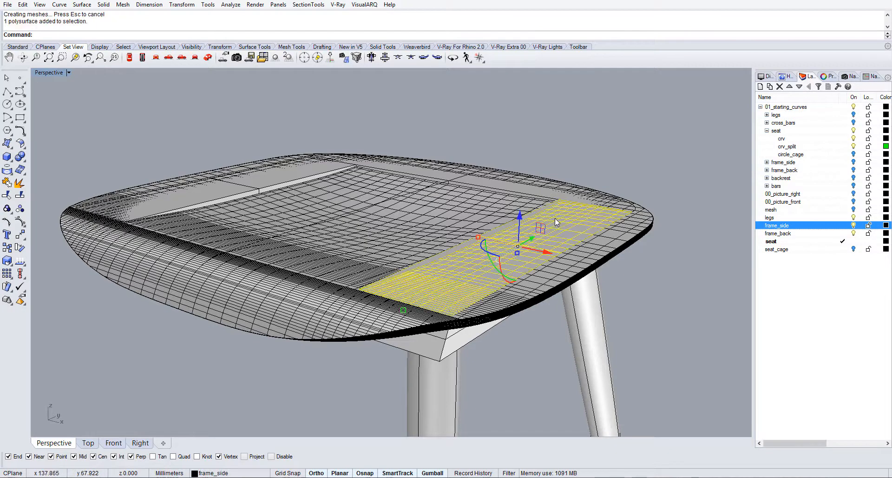
key("Delete")
left_click(513, 189)
key("Delete")
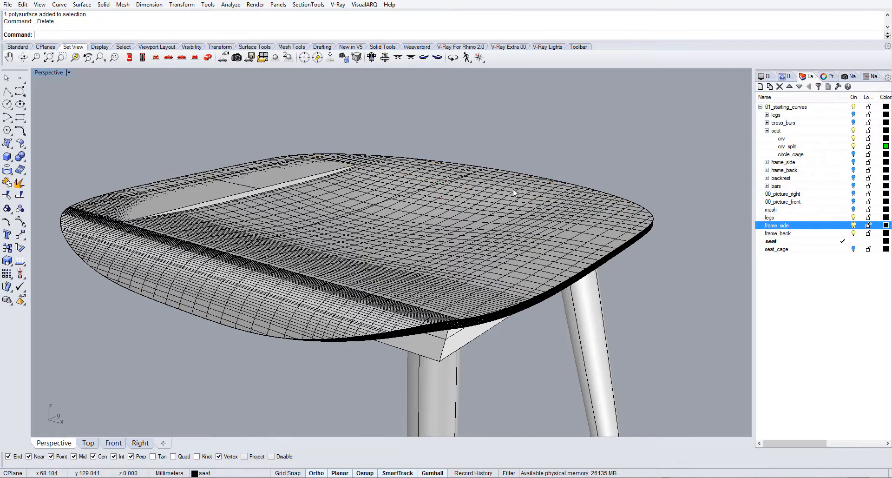
left_click(230, 187)
key("Delete")
right_click_drag(379, 214, 437, 240)
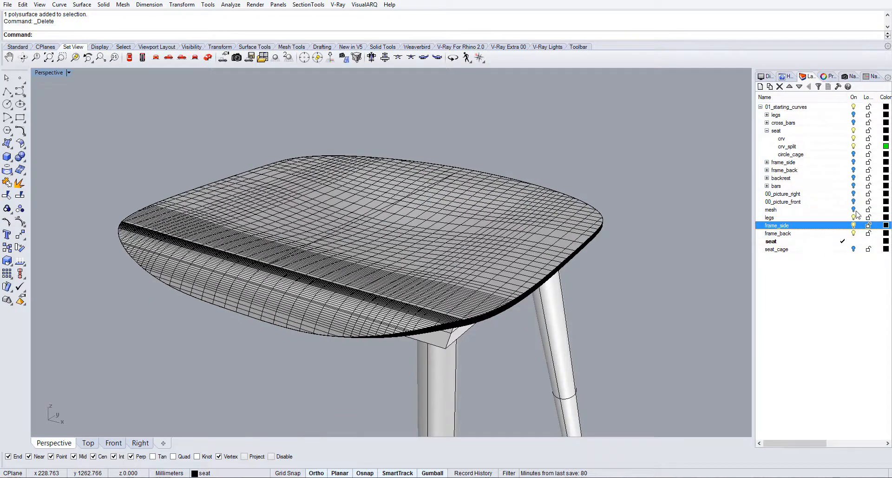
Step: Turn off and collapse the seat sublayer of 01_starting_curves, and make frame_back the current layer
left_click(768, 131)
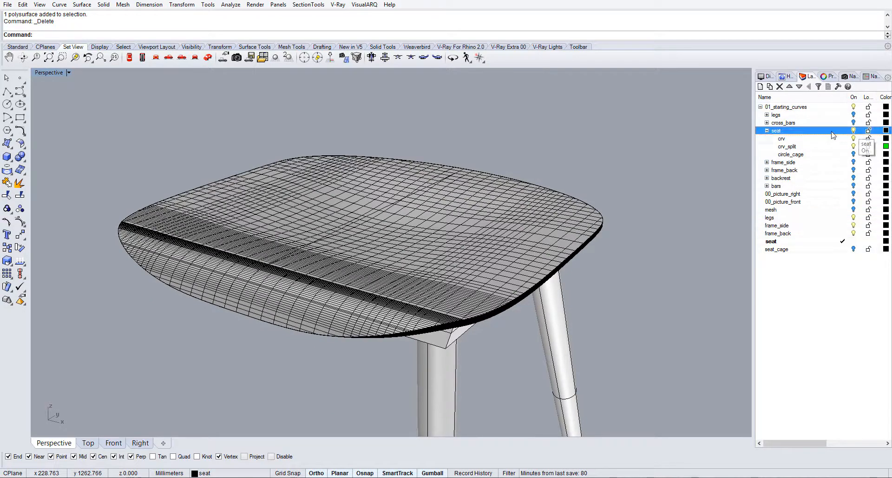
left_click(767, 132)
right_click_drag(508, 253, 488, 249)
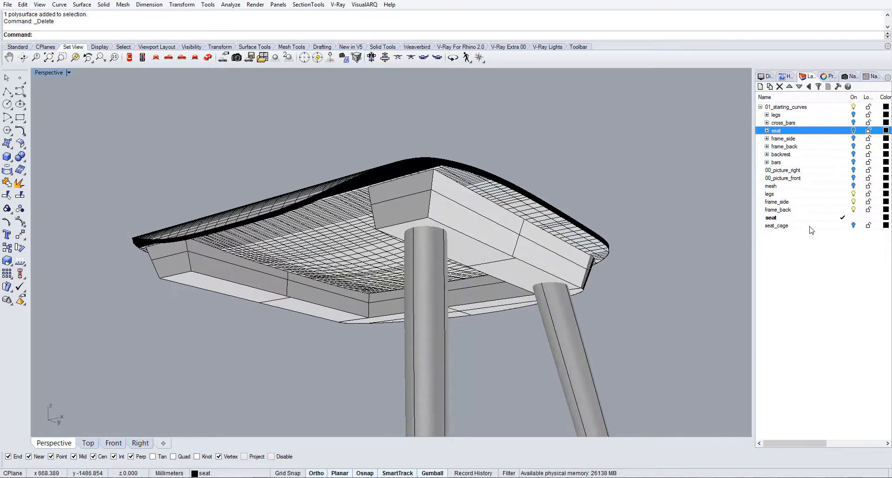
double_click(807, 211)
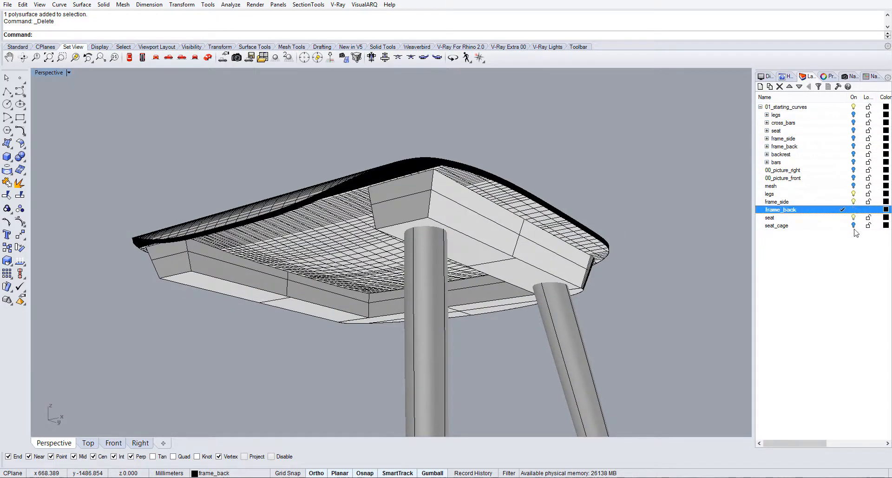
Step: Turn off the seat and legs layers so only the side and back frame pieces are shown
left_click(854, 217)
left_click(854, 194)
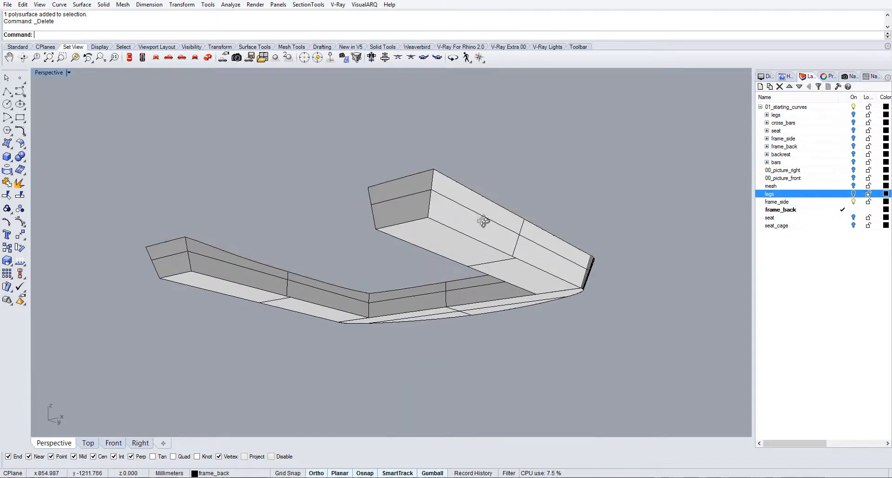
right_click_drag(484, 219, 500, 272)
type("Fillet")
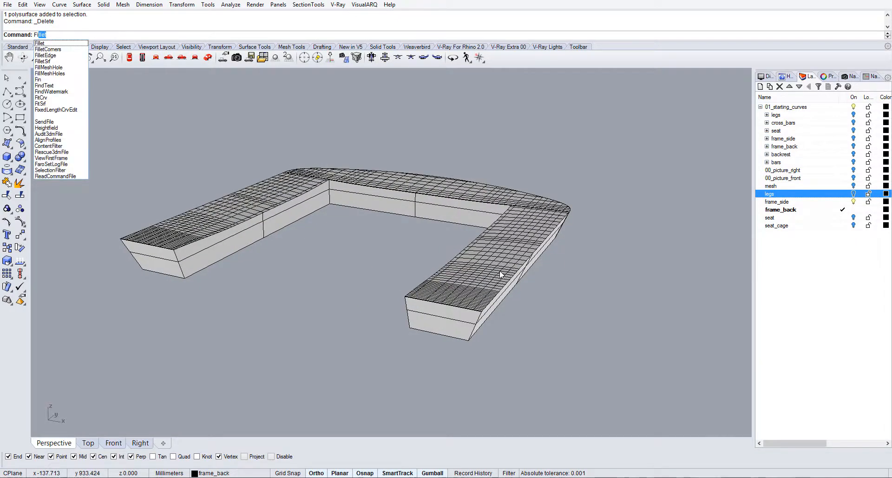
key("Return")
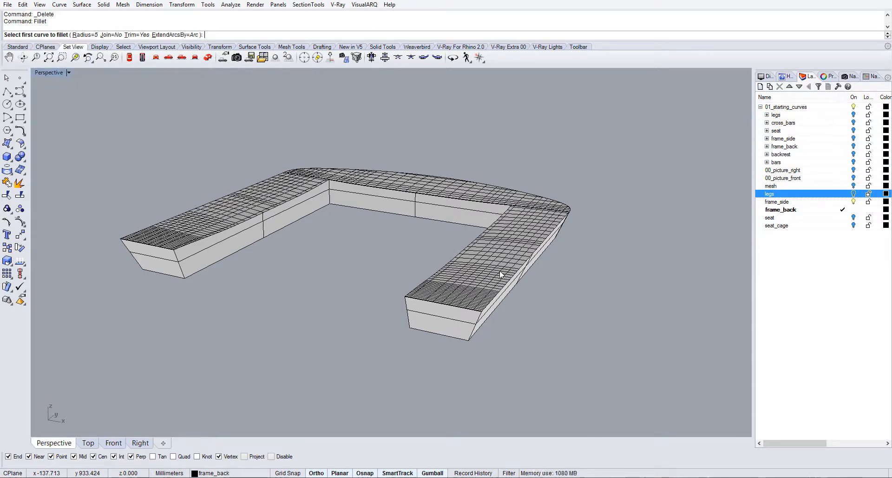
type(".2")
key("Return")
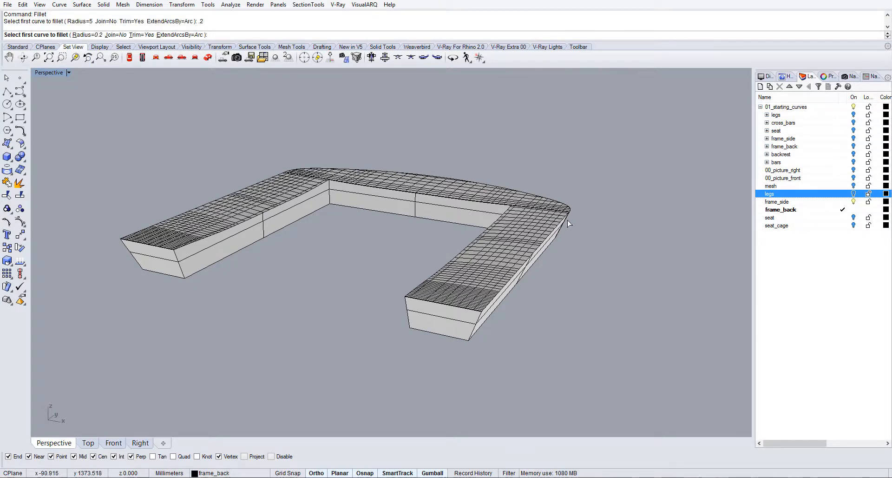
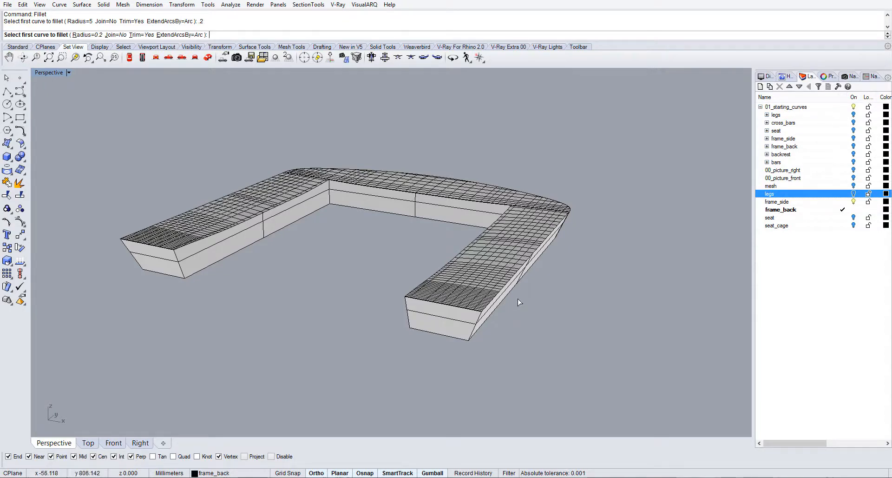
scroll(518, 303, "down", 2)
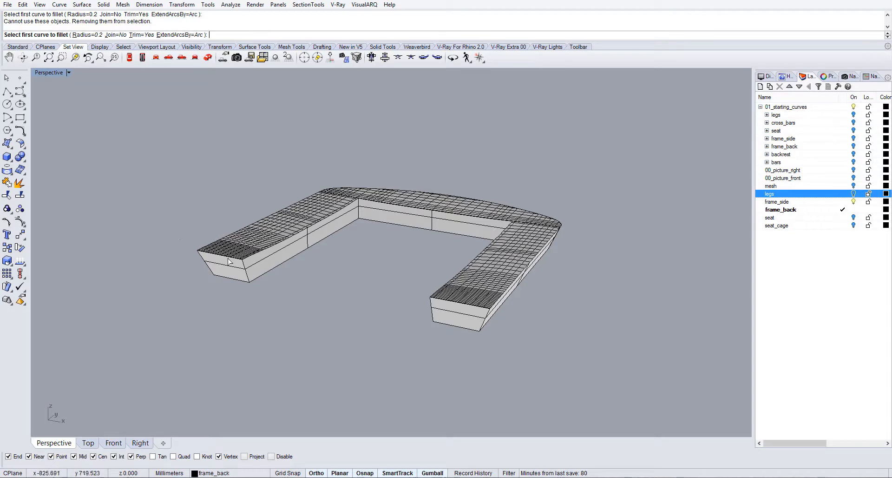
left_click_drag(174, 227, 274, 293)
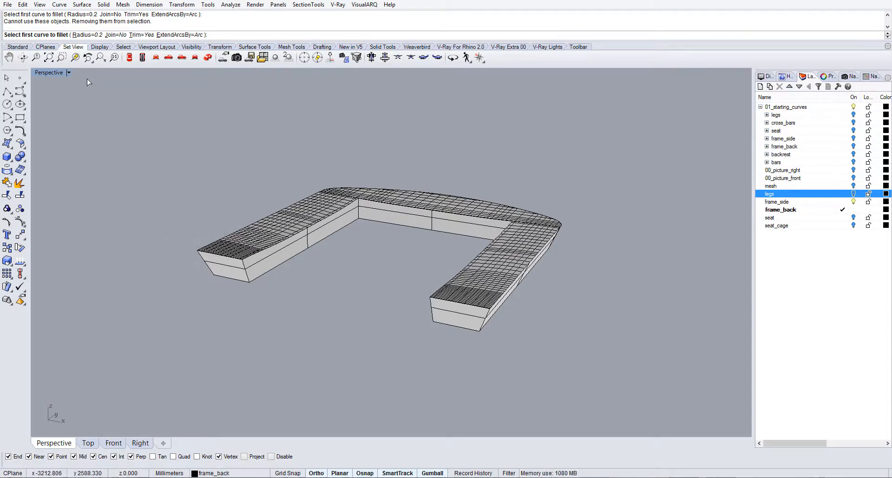
key("Escape")
Step: Round all edges of the side and back frame pieces with FilletEdge at a radius of 0.2
type("Fillet")
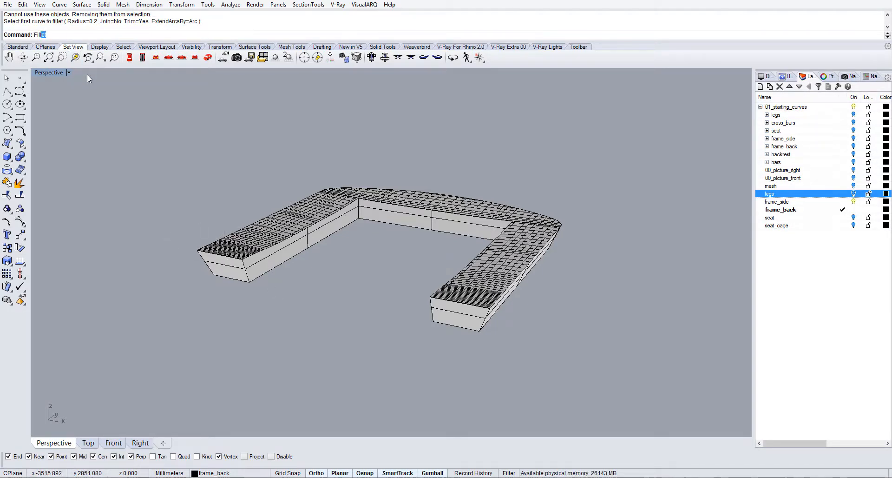
left_click(57, 56)
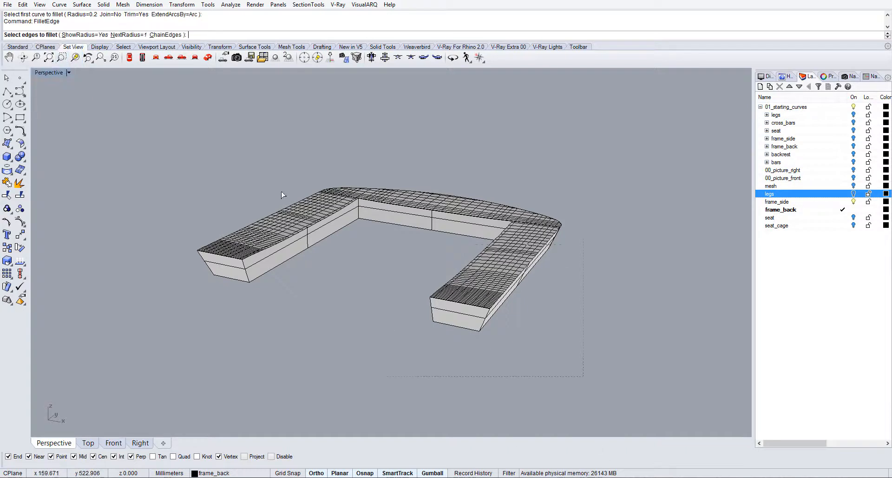
left_click_drag(282, 195, 183, 159)
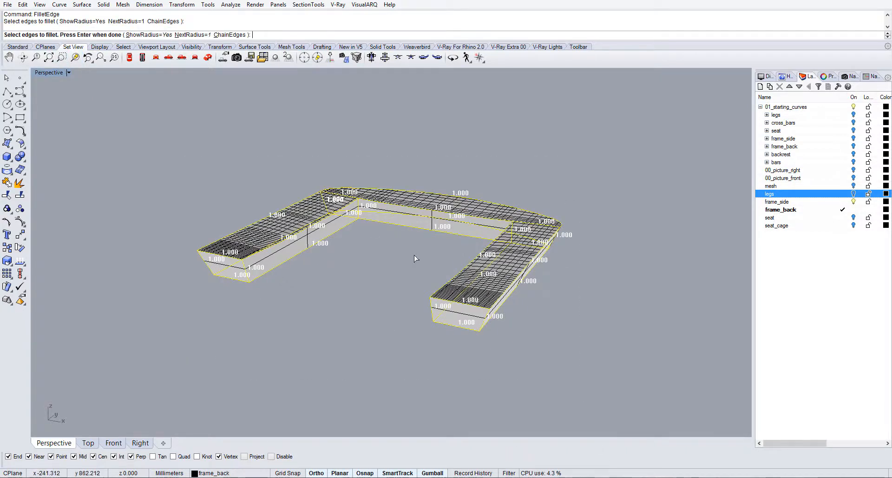
key("Return")
key("Return")
key("Return")
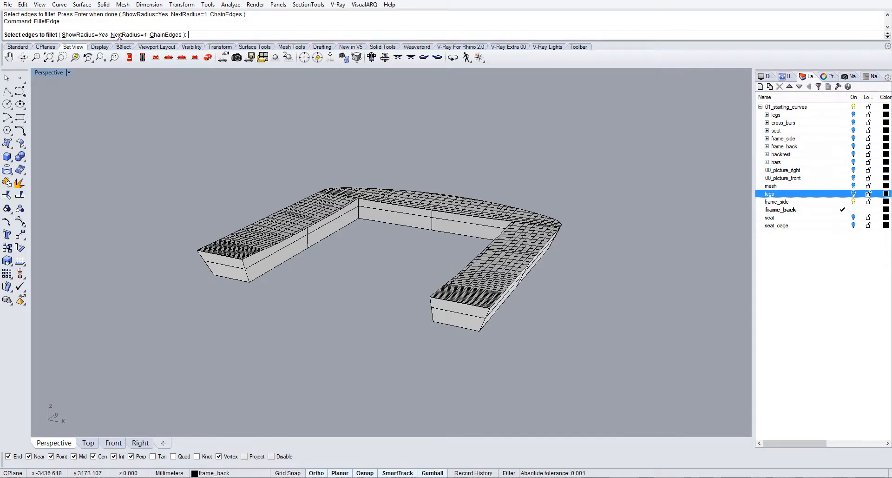
type(".2")
key("Return")
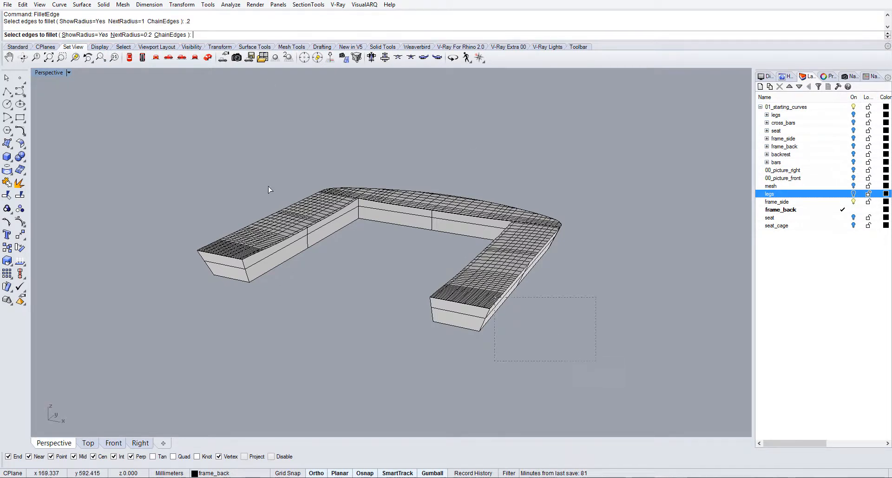
left_click_drag(270, 189, 286, 135)
key("Return")
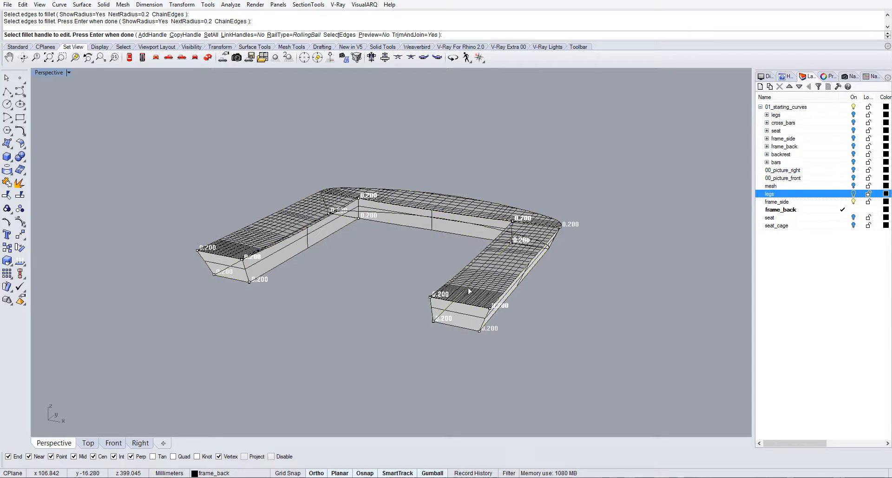
key("Return")
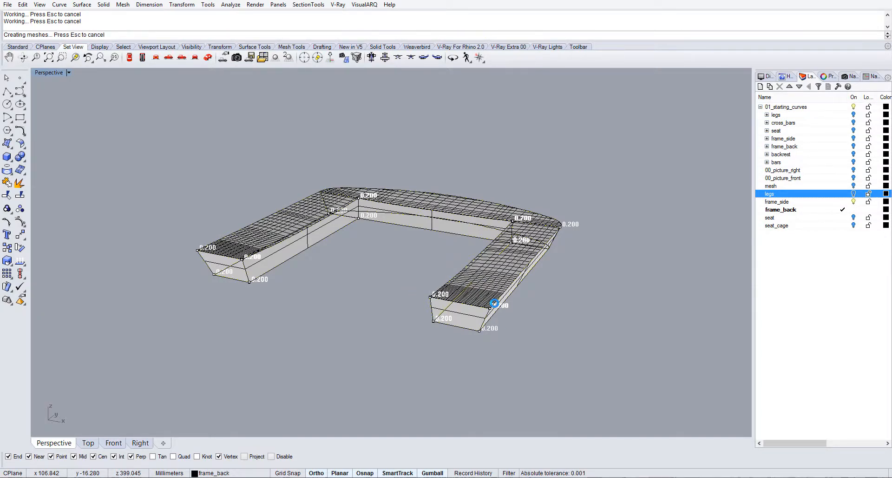
Step: Inspect the rounded edges up close where the side frame piece meets the back frame piece
scroll(576, 230, "up", 6)
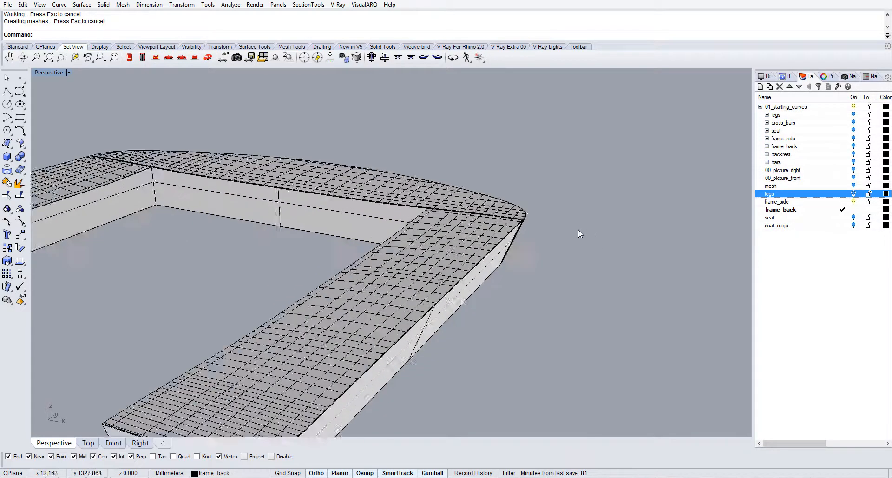
left_click(505, 222)
scroll(511, 218, "up", 5)
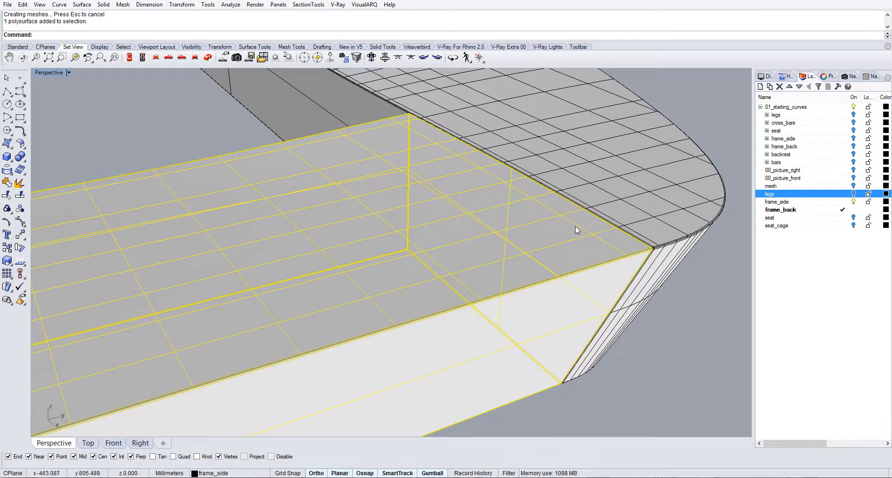
scroll(617, 272, "down", 3)
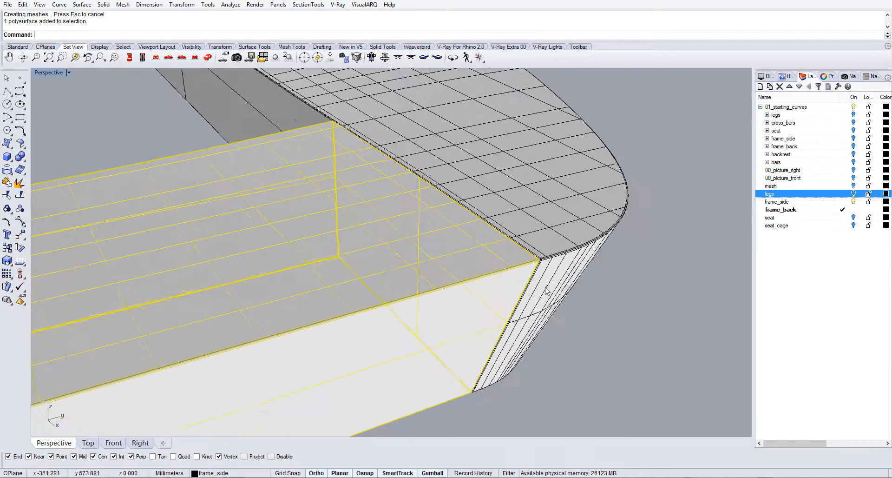
right_click_drag(617, 272, 603, 294)
key("Escape")
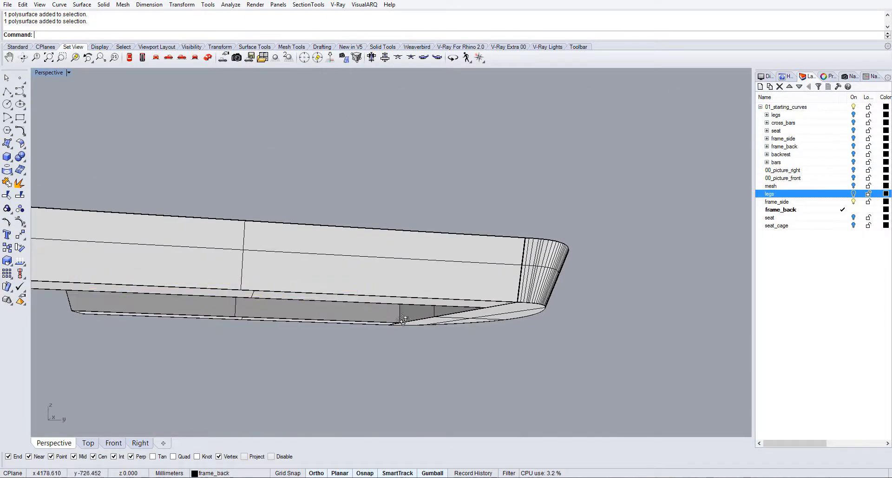
Step: Turn on the legs layer and subtract the side frame piece above from both legs with BooleanDifference, using DeleteInput=No
right_click_drag(405, 320, 577, 286)
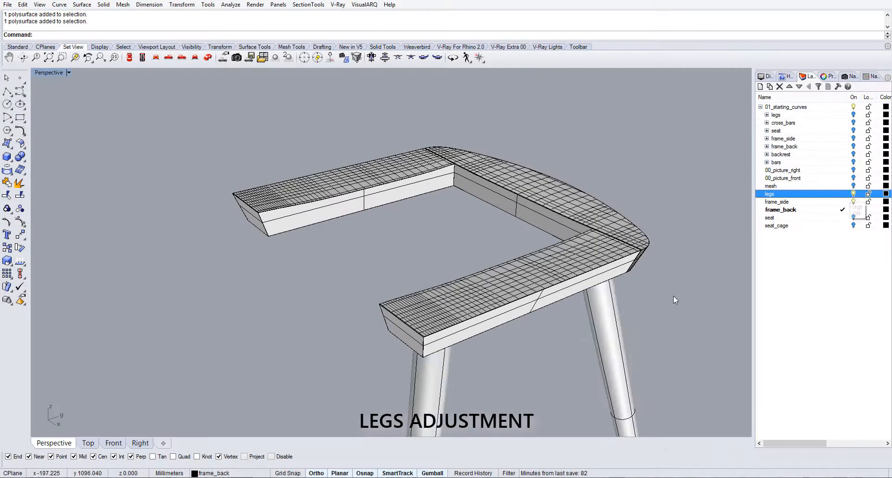
scroll(455, 201, "up", 4)
right_click_drag(455, 201, 454, 200)
scroll(455, 200, "down", 7)
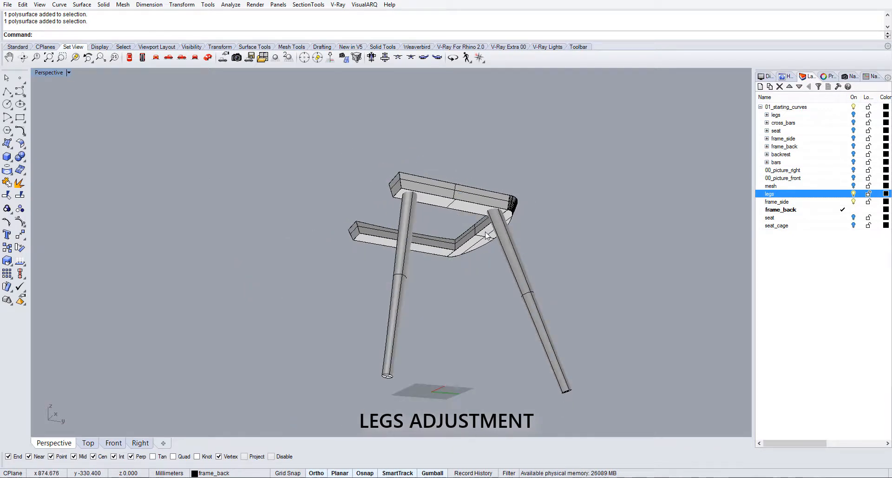
right_click_drag(487, 234, 503, 247)
left_click(506, 249)
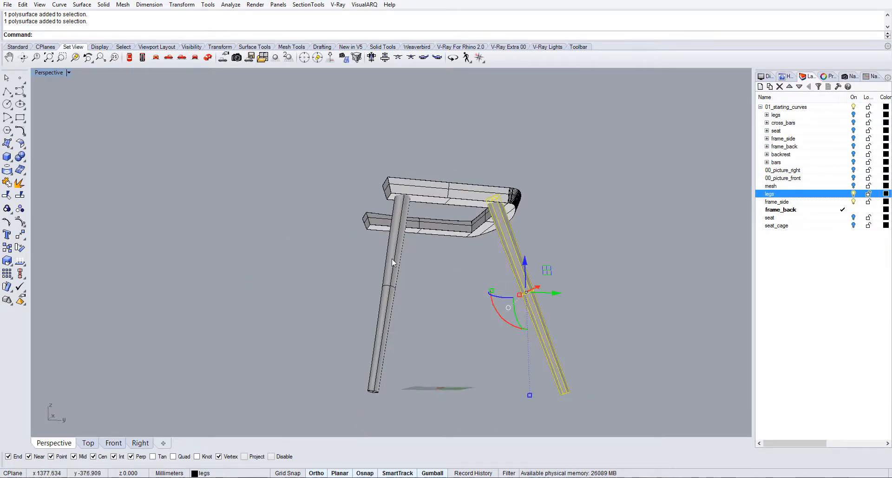
left_click(395, 261, "shift")
type("booleandifference")
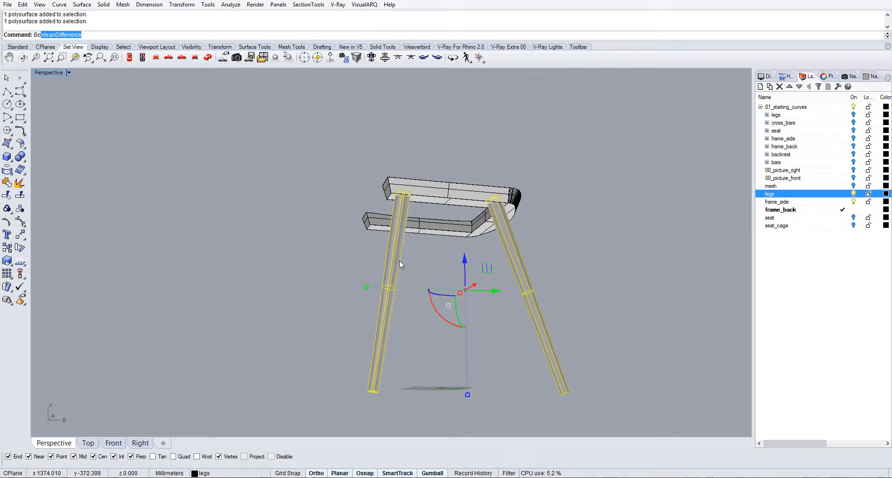
key("Return")
left_click(444, 197)
key("Return")
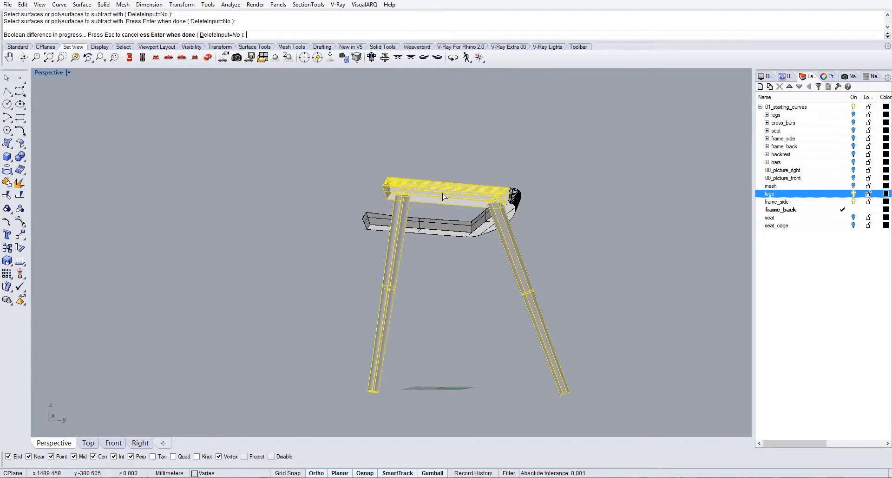
Step: Select the front leg and examine the lower ends of both legs in the Right view
mouse_move(409, 319)
right_mouse_down()
mouse_move(434, 365)
mouse_move(406, 322)
right_mouse_up()
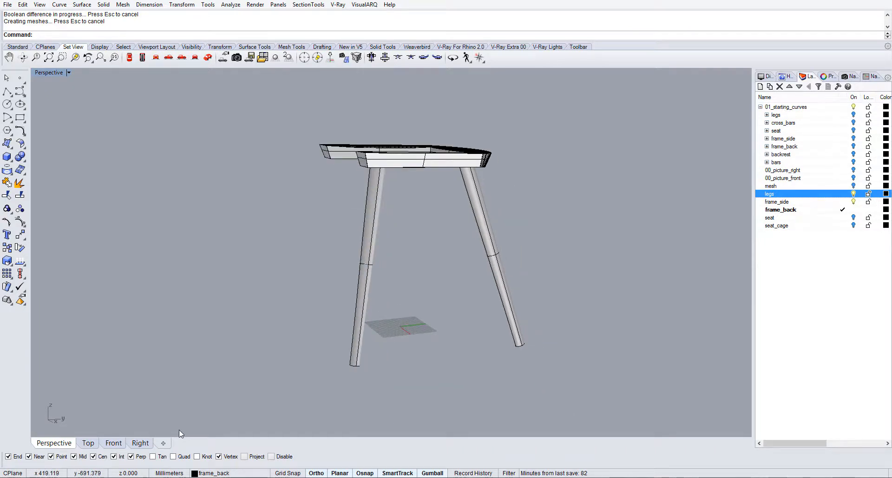
left_click(350, 343)
left_click(140, 443)
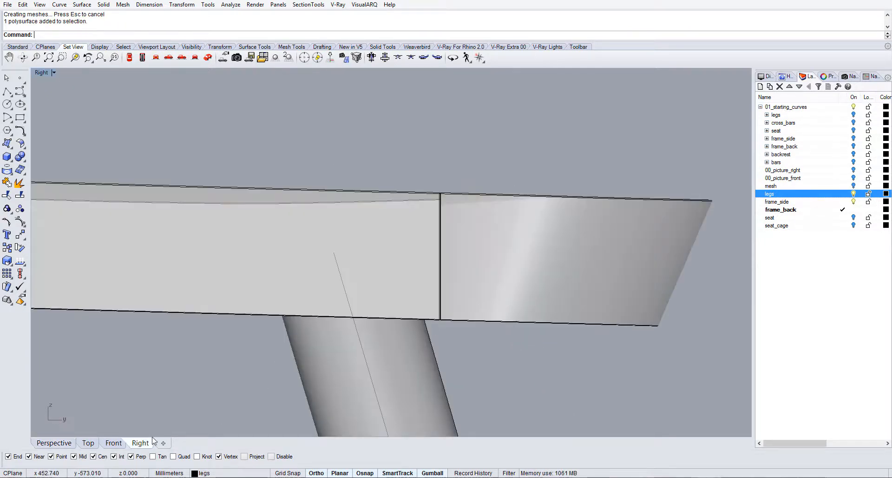
scroll(490, 238, "down", 5)
scroll(454, 343, "up", 3)
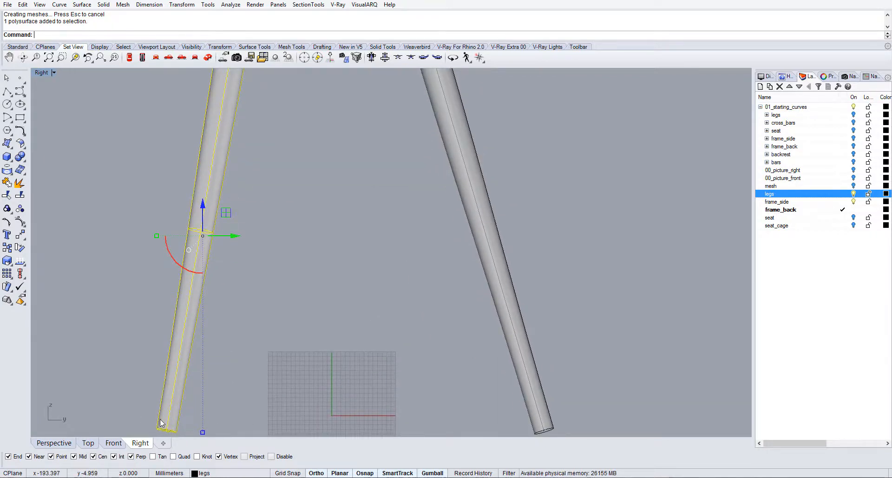
left_click(60, 446)
Step: Draw a rectangular Plane surface at ground level, large enough to extend beneath the feet of both legs
right_click_drag(410, 309, 475, 358)
left_click(474, 359)
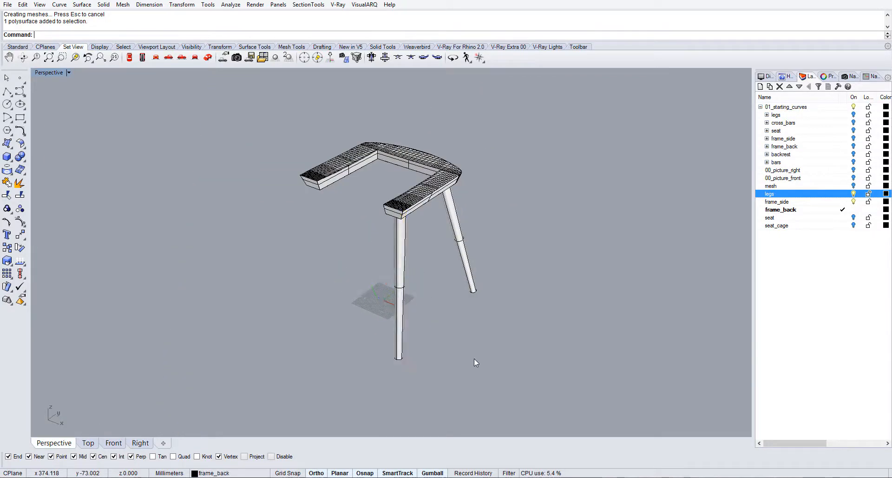
type("lane")
key("Return")
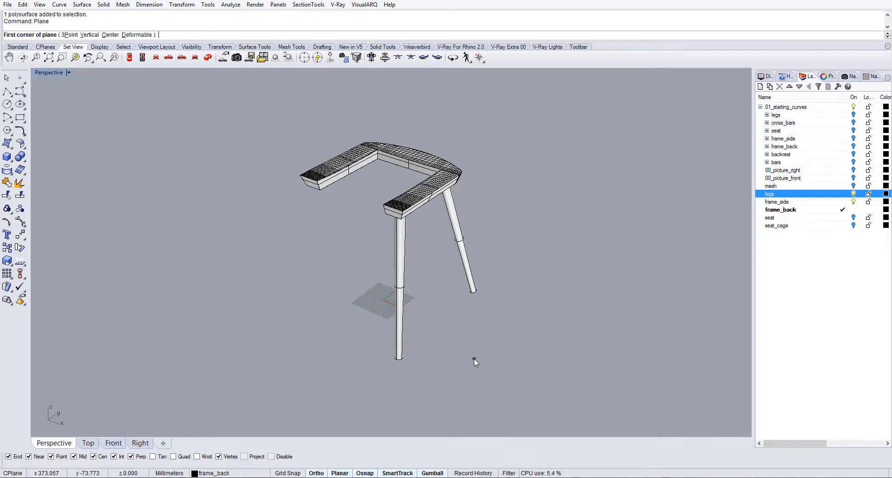
left_click(489, 208)
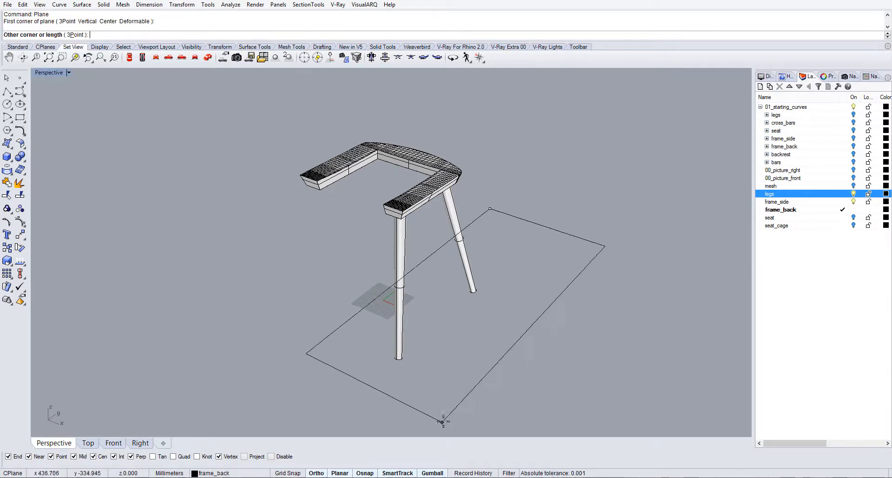
left_click(443, 421)
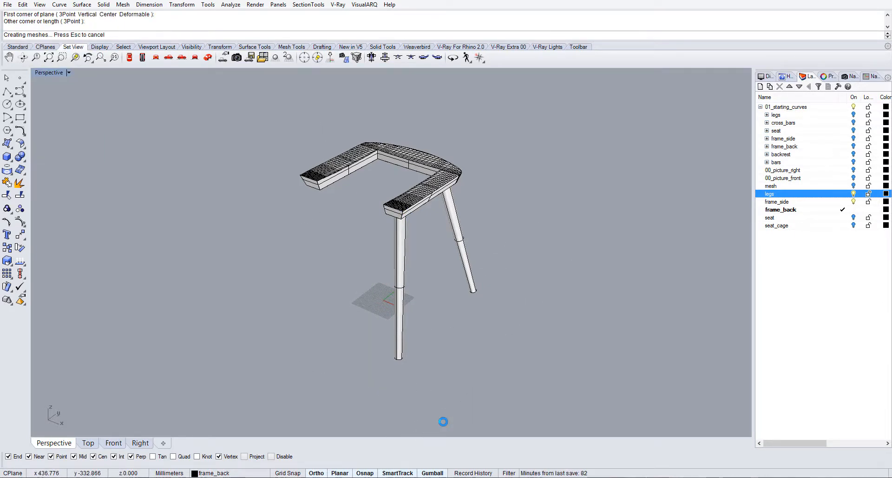
Step: Check how the ground plane intersects the feet and select the back leg
left_click(438, 408)
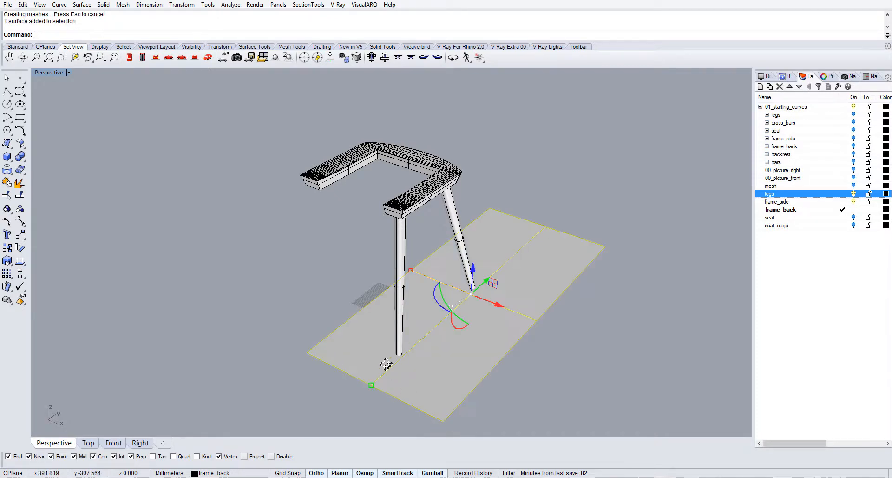
right_click_drag(386, 364, 374, 394)
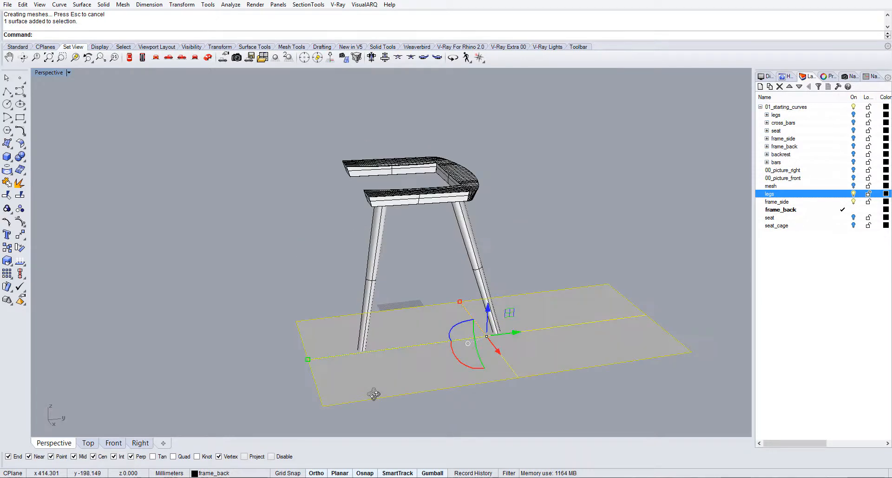
left_click(481, 278)
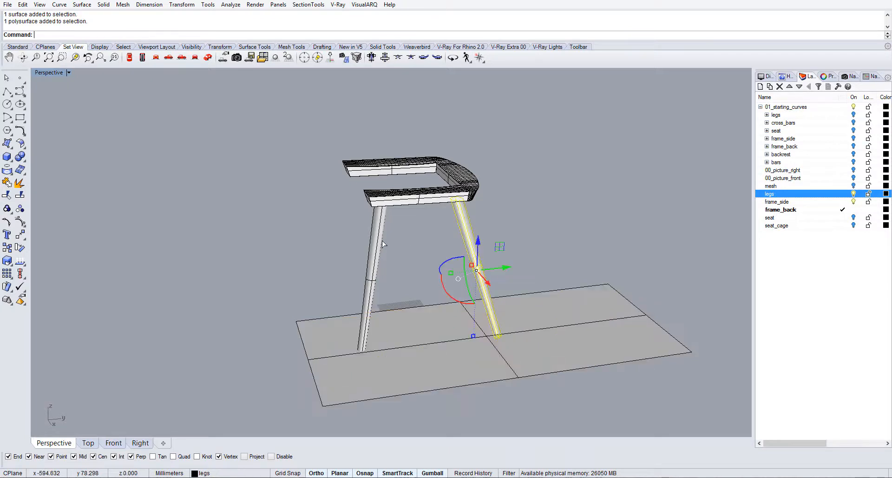
Step: Split both chair legs using the horizontal ground plane as the cutting object
left_click(382, 241, "shift")
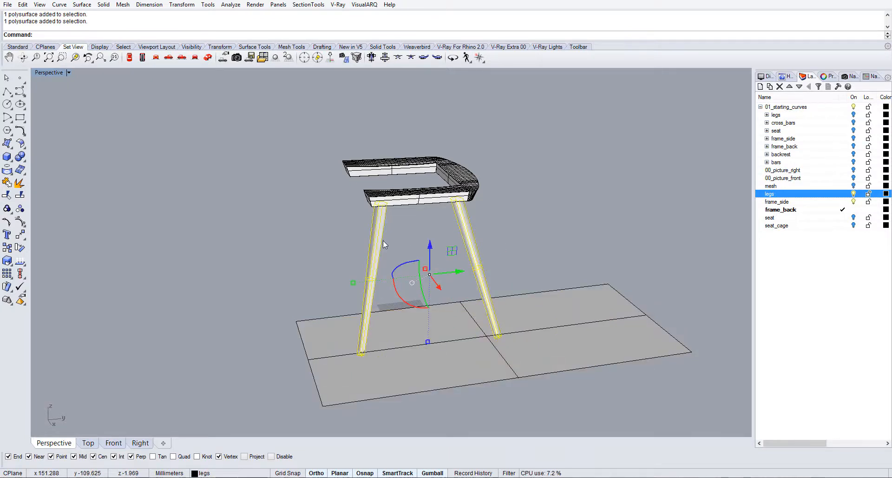
type("Split")
key("Return")
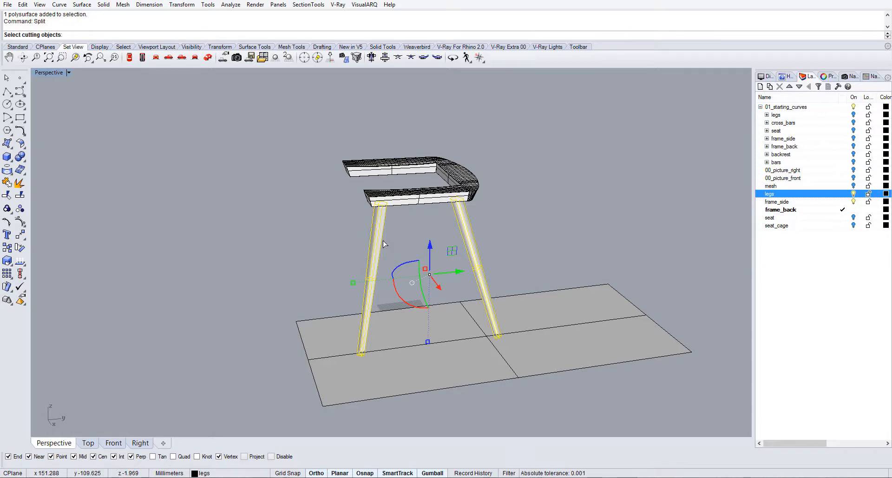
left_click(414, 321)
key("Return")
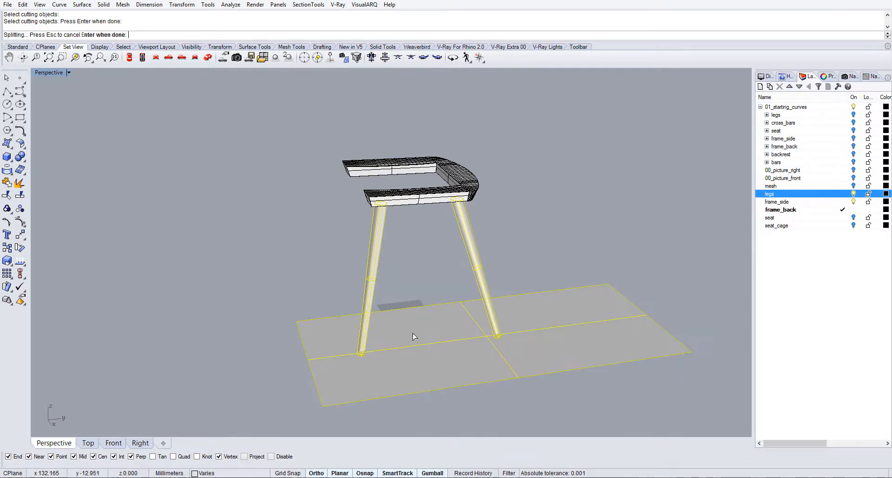
left_click(427, 342)
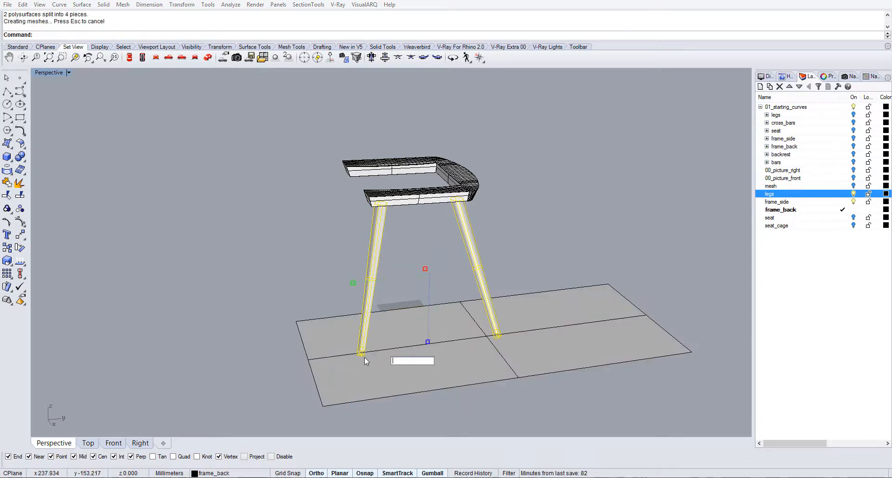
key("Escape")
Step: Delete the ground cutting plane and the cut-off pieces at the lower ends of both legs
left_click(486, 369)
key("Delete")
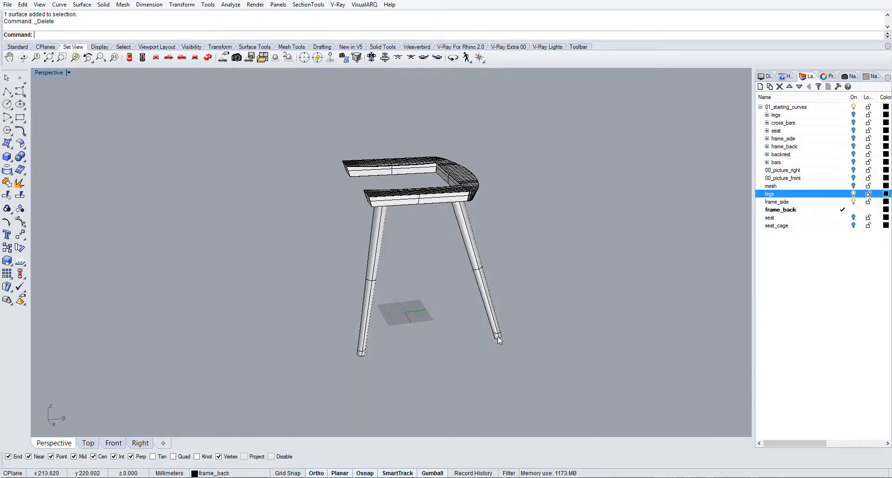
left_click(499, 339)
left_click(498, 338)
key("Delete")
left_click(360, 354)
key("Delete")
key("ctrl+z")
left_click(370, 359)
scroll(368, 357, "up", 6)
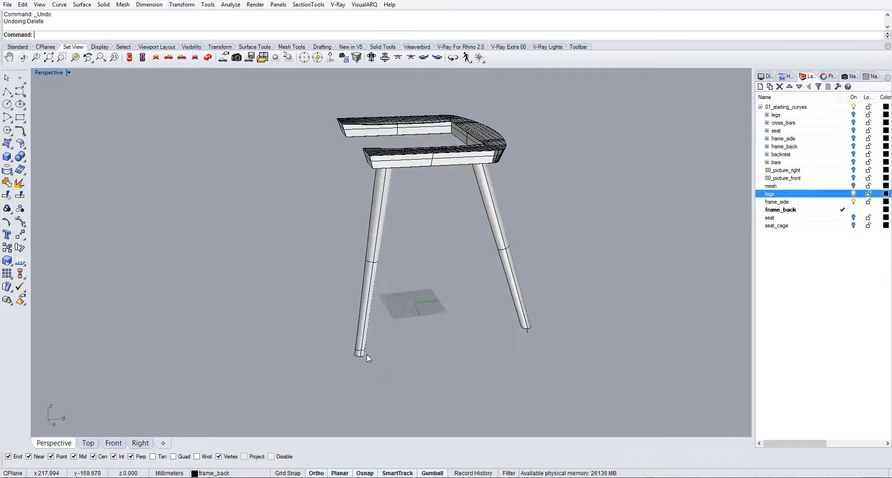
left_click(359, 355)
key("Delete")
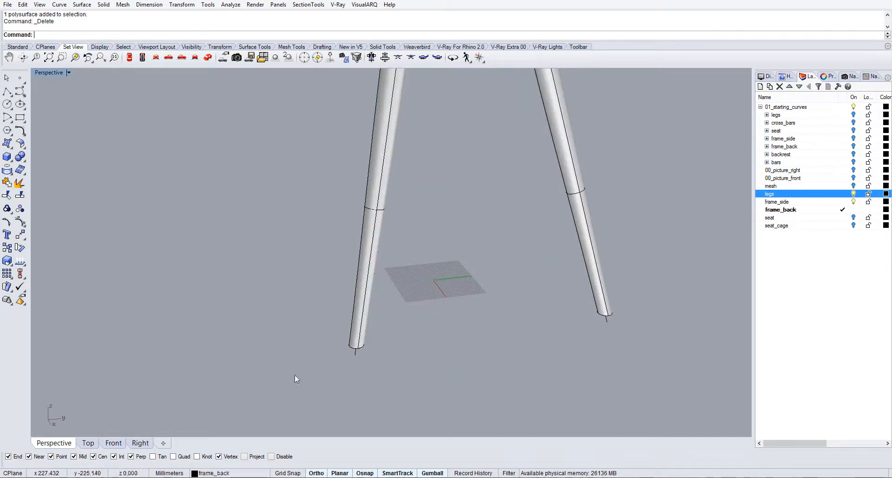
Step: Cap the open ends of both trimmed legs to make them closed solids
left_click(139, 444)
scroll(357, 308, "down", 5)
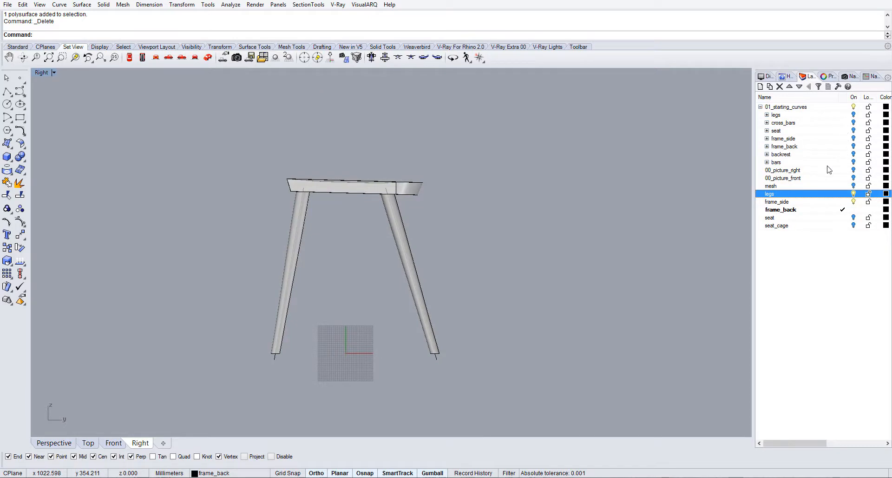
left_click(853, 194)
left_click(854, 194)
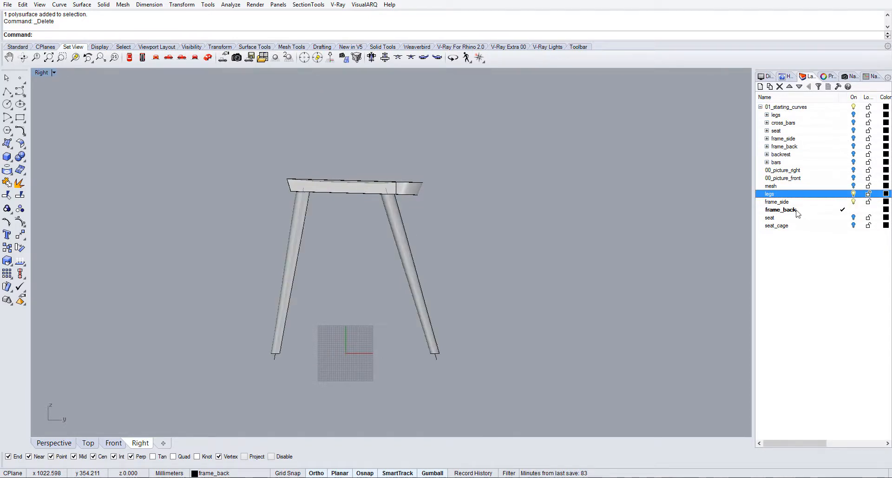
left_click(279, 347)
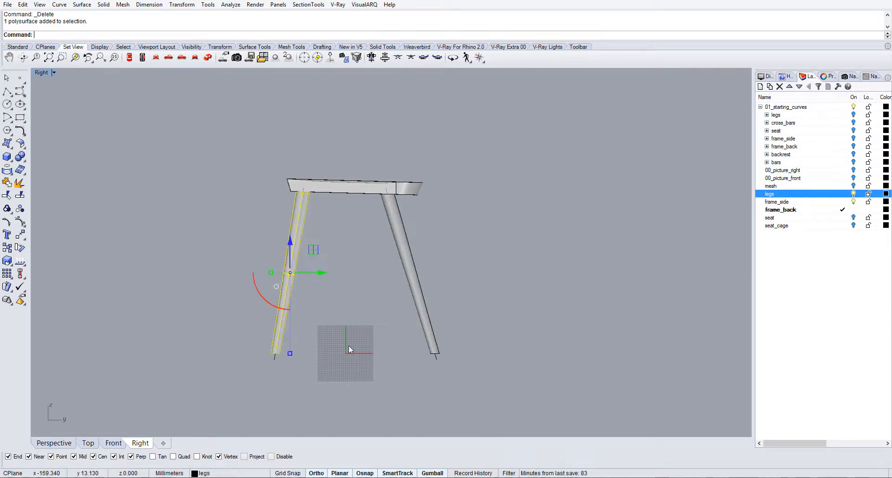
left_click(436, 344, "shift")
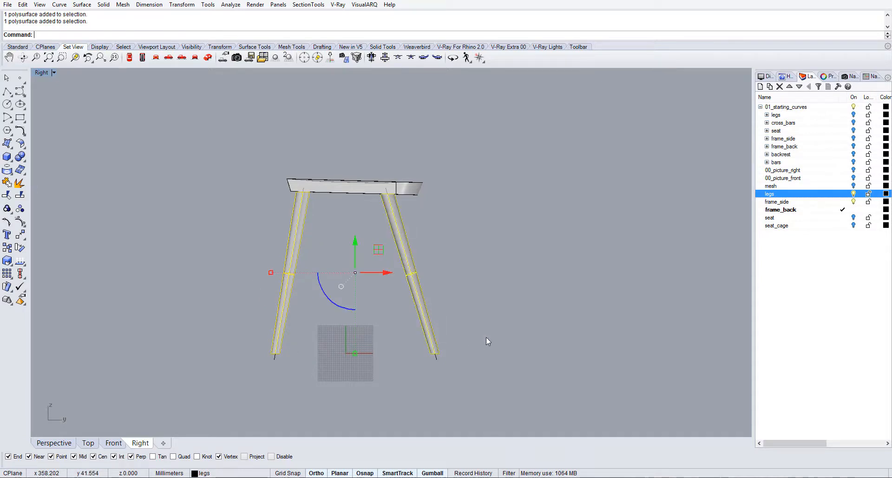
type("p")
key("Return")
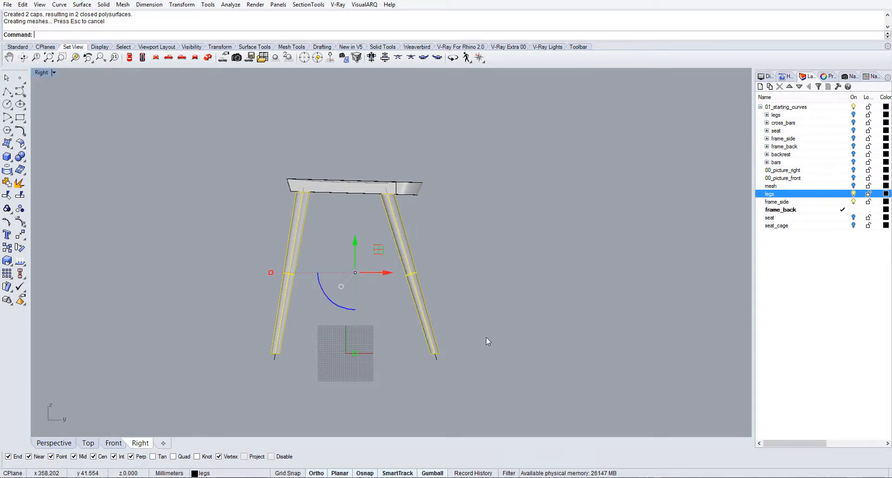
left_click(54, 442)
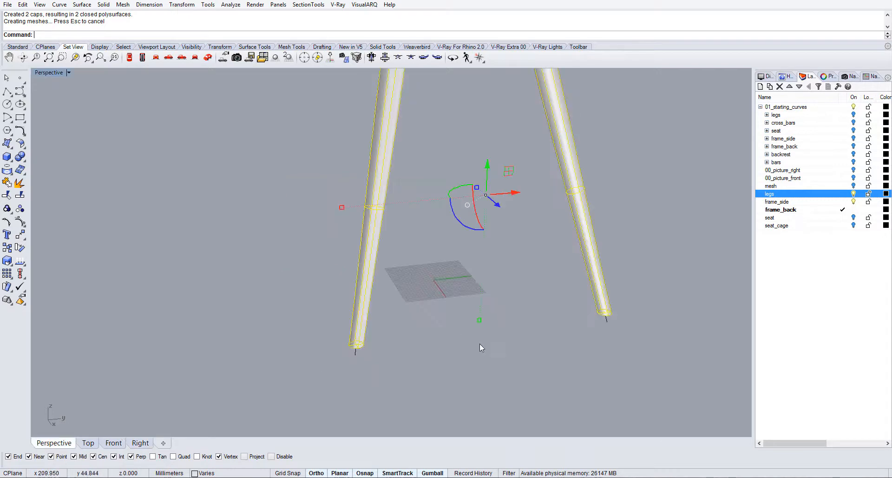
right_click_drag(444, 325, 428, 292)
key("Escape")
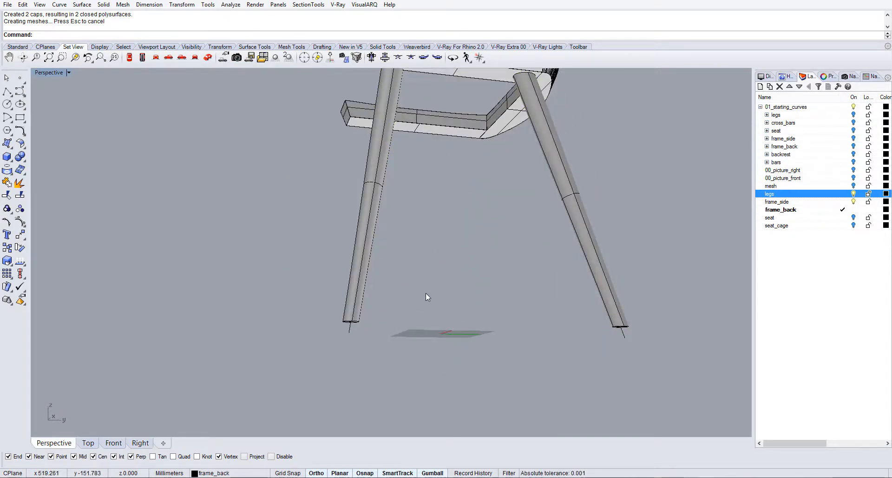
Step: Blend the bottom edges of both legs with BlendEdge at a radius of 2
scroll(359, 314, "up", 12)
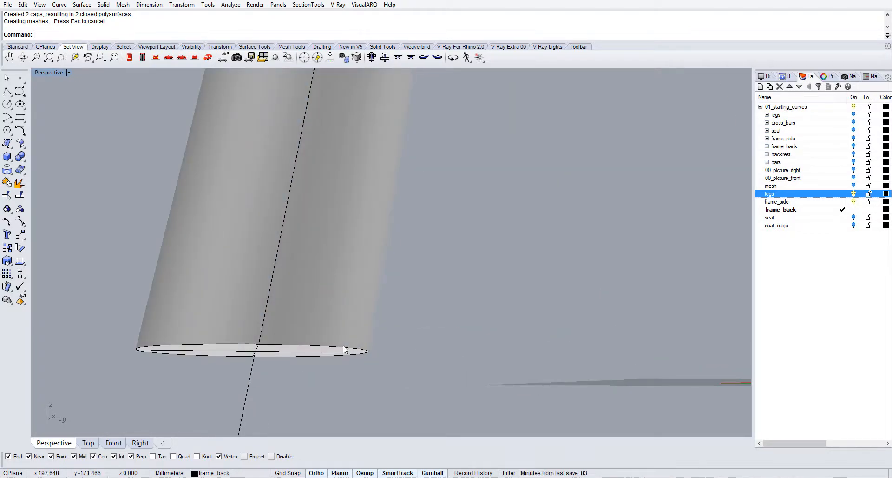
type("Bl")
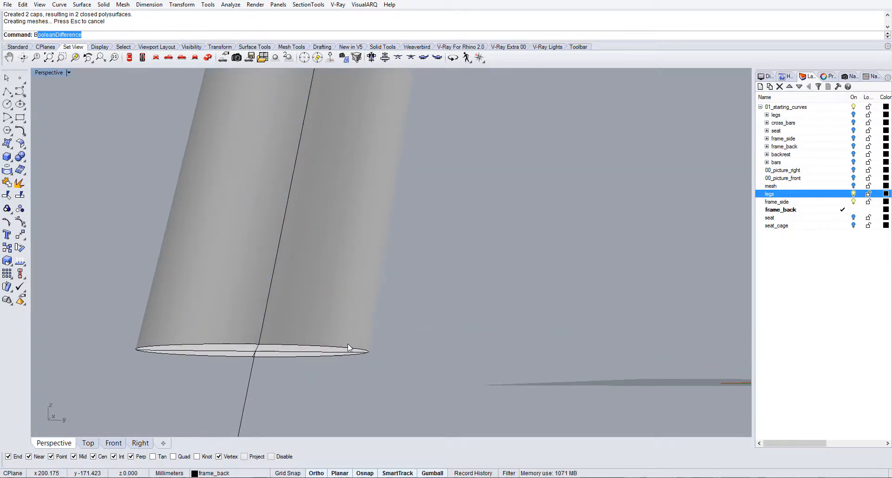
type("endE")
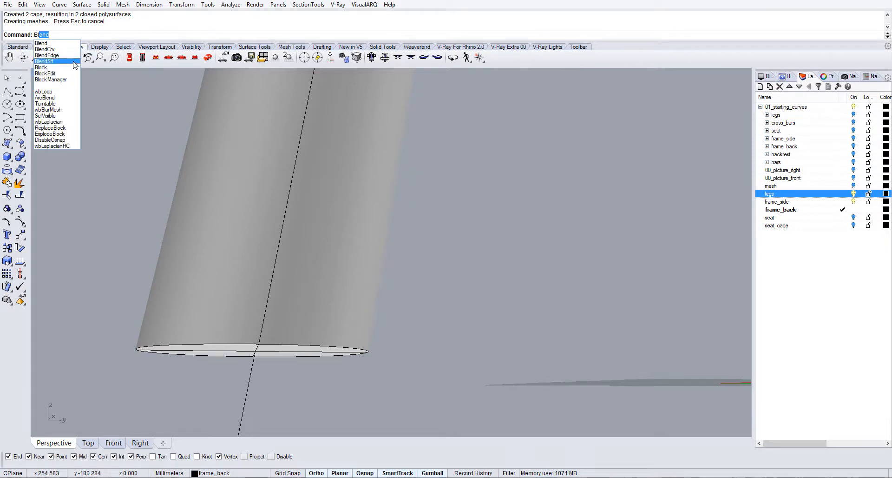
key("Return")
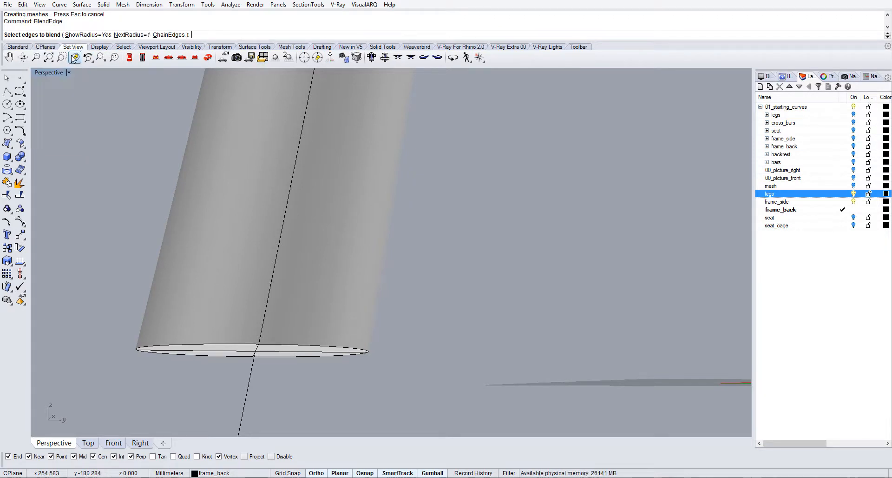
left_click(132, 35)
type("2")
key("Return")
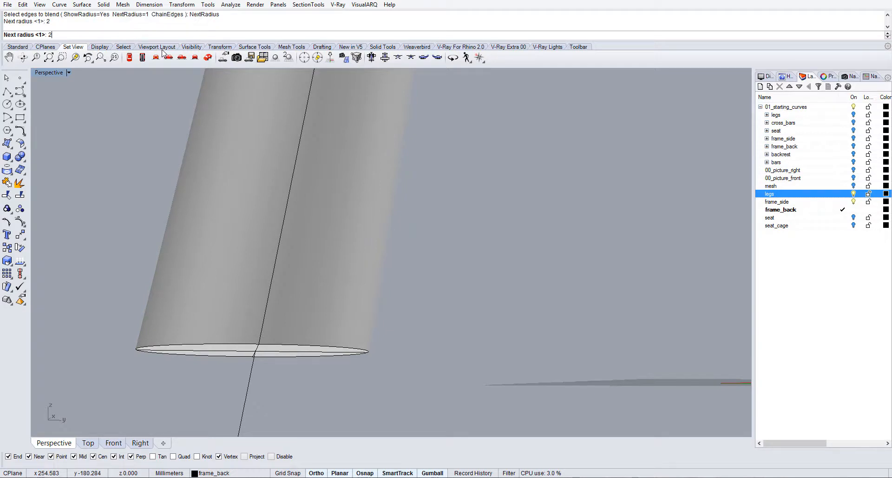
left_click(297, 353)
scroll(297, 349, "down", 6)
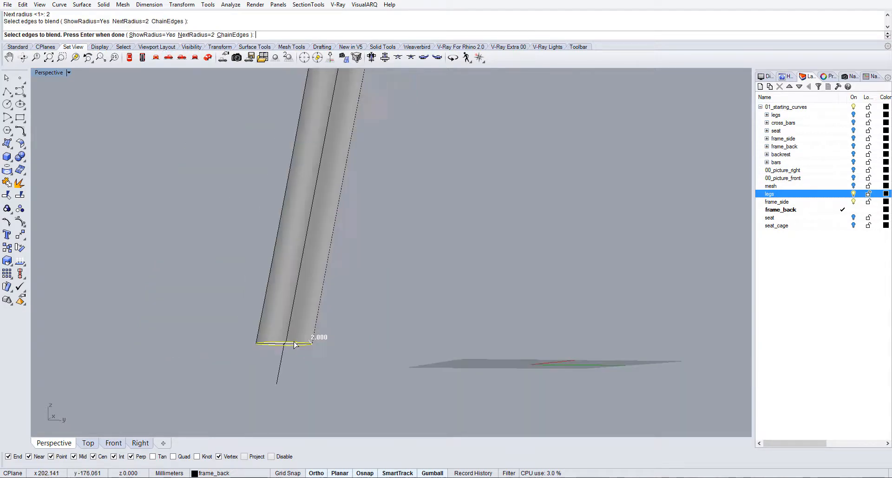
scroll(552, 350, "up", 4)
left_click(536, 346)
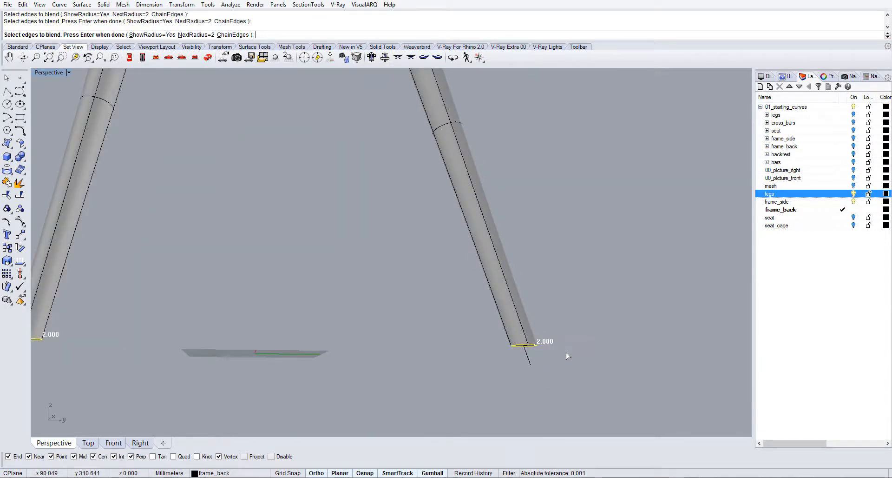
key("Return")
key("Return")
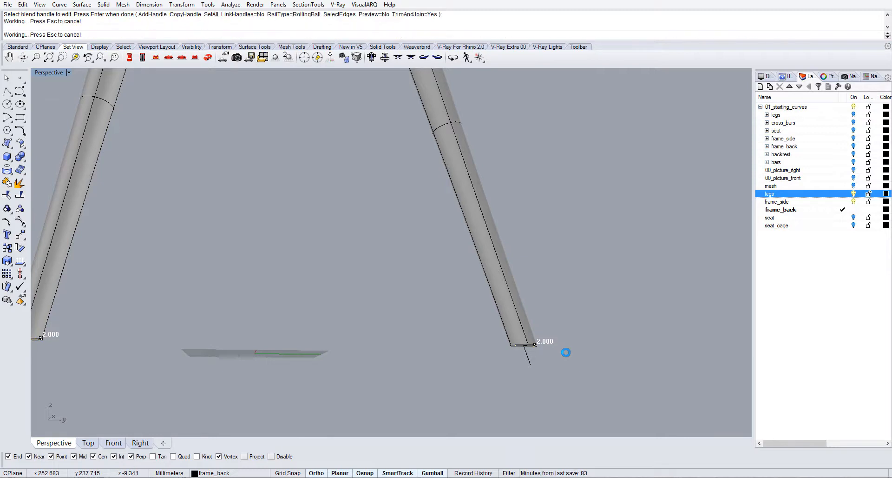
Step: Make the legs layer current and hide the frame_back and frame_side layers to expose the leg tops
scroll(456, 297, "down", 5)
scroll(449, 217, "up", 6)
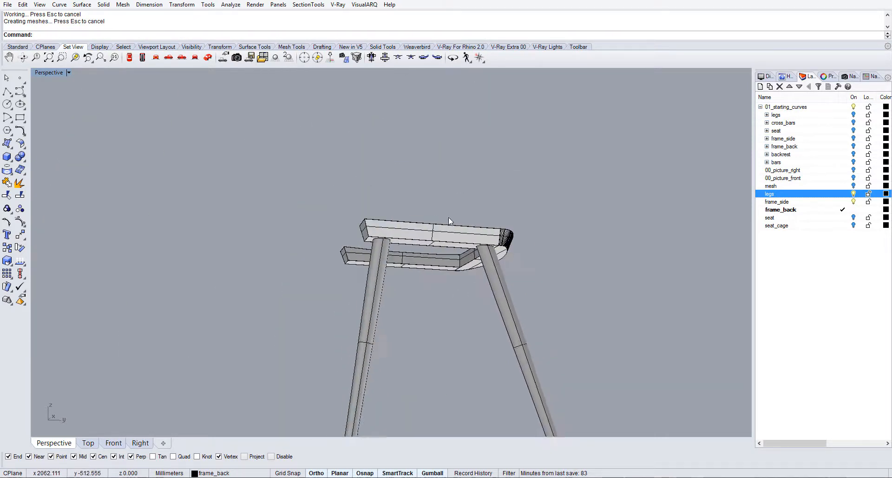
right_click_drag(478, 232, 474, 247)
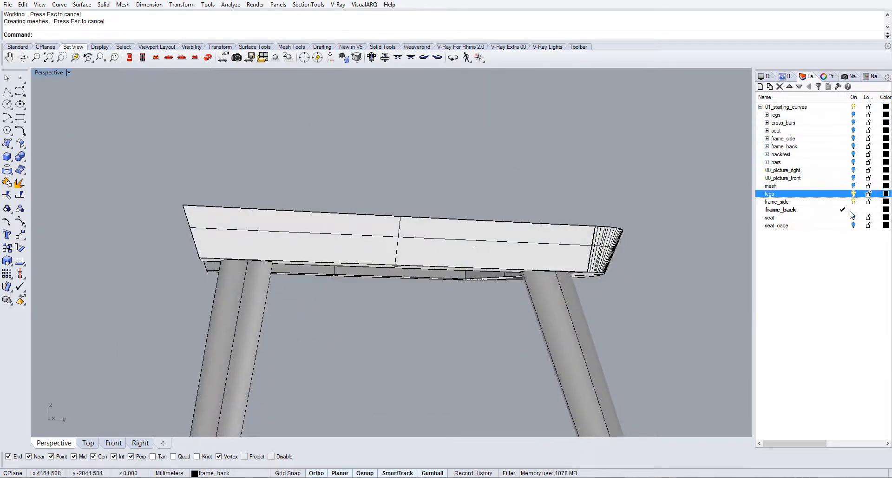
left_click(793, 195)
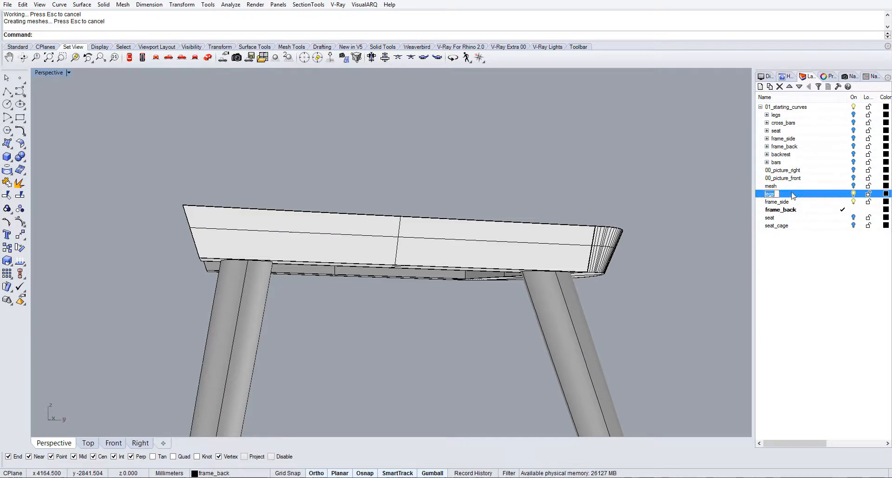
double_click(793, 193)
left_click(854, 209)
left_click(854, 202)
right_click_drag(559, 242, 544, 256)
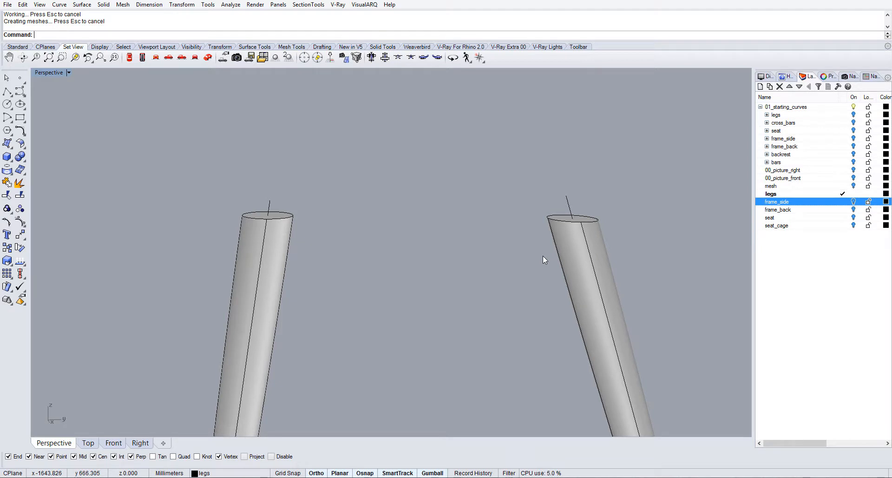
Step: Fillet the top edges of both legs with a radius of 0.1
type("Fi")
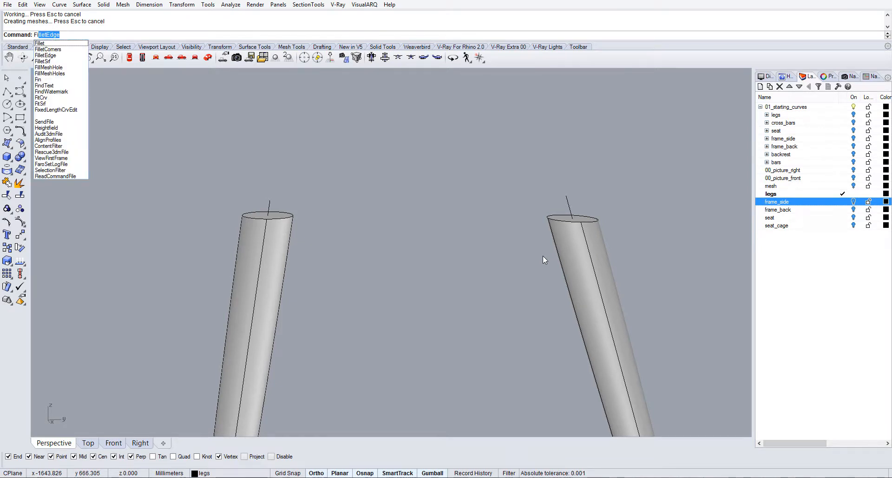
key("Return")
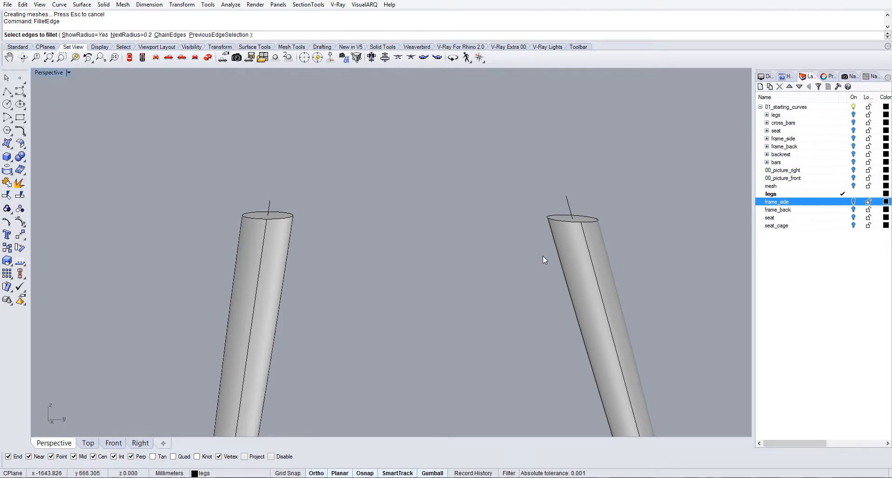
type(".1")
key("Return")
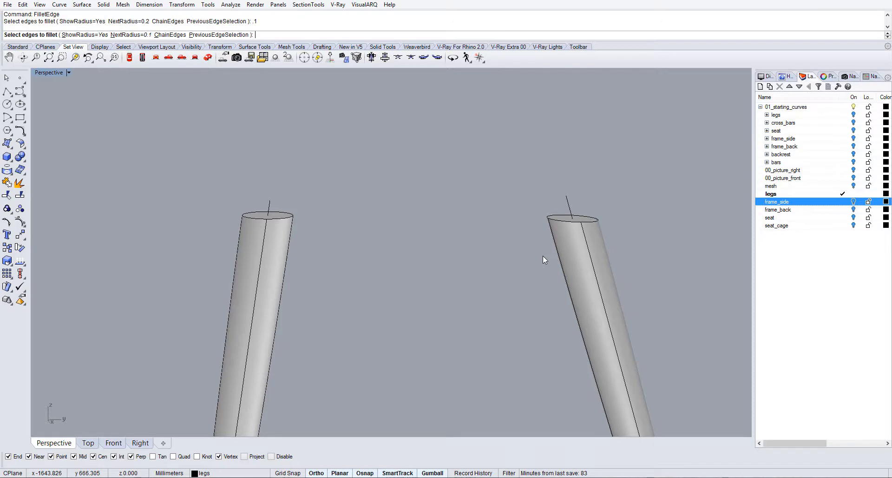
left_click(281, 220)
left_click(549, 217)
key("Return")
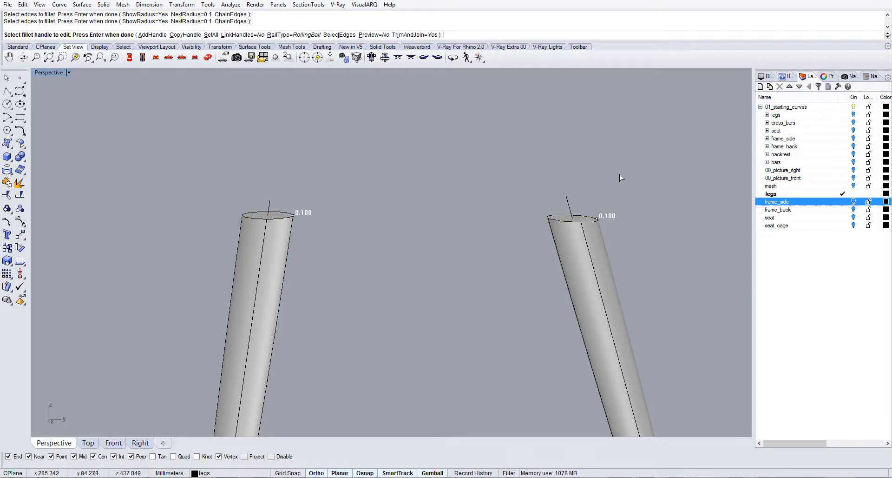
key("Return")
scroll(593, 222, "up", 2)
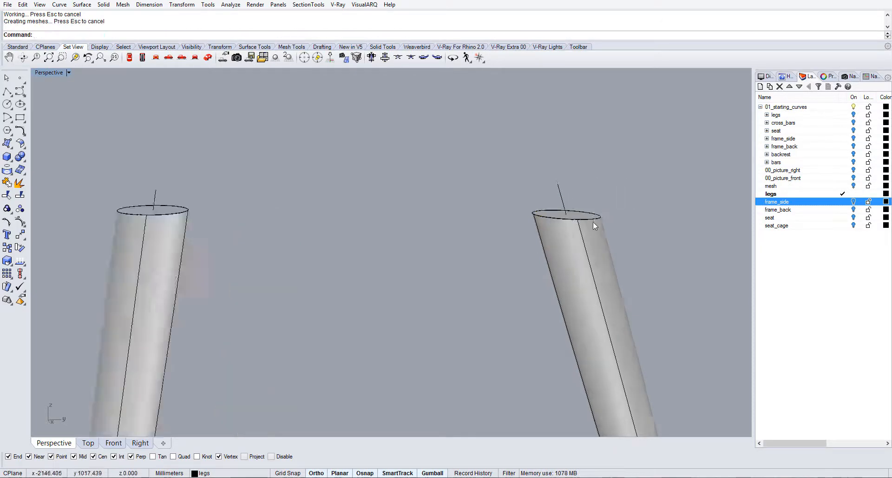
scroll(593, 221, "up", 2)
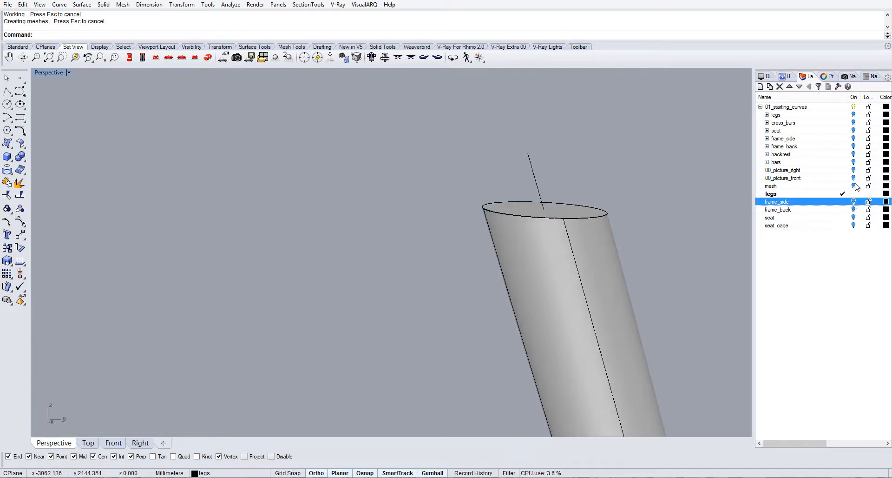
Step: Show the frame_side and frame_back layers again
left_click(854, 201)
left_click(853, 210)
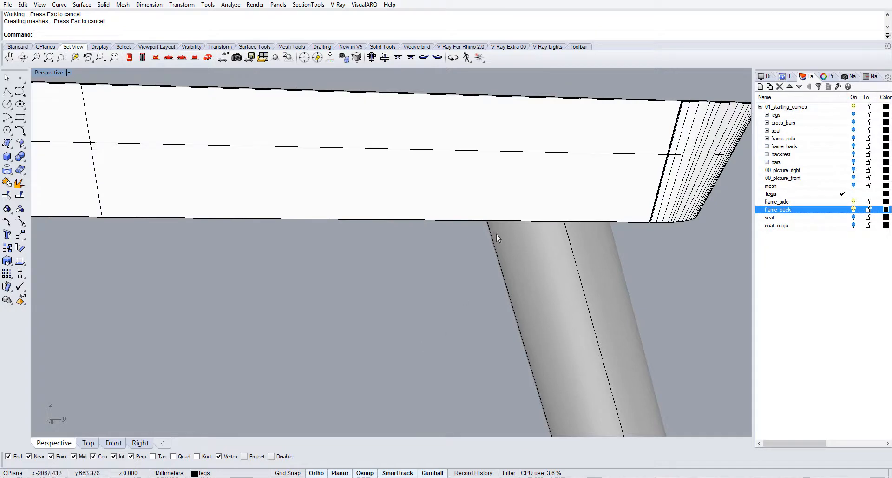
scroll(497, 234, "down", 5)
right_click_drag(497, 233, 382, 323)
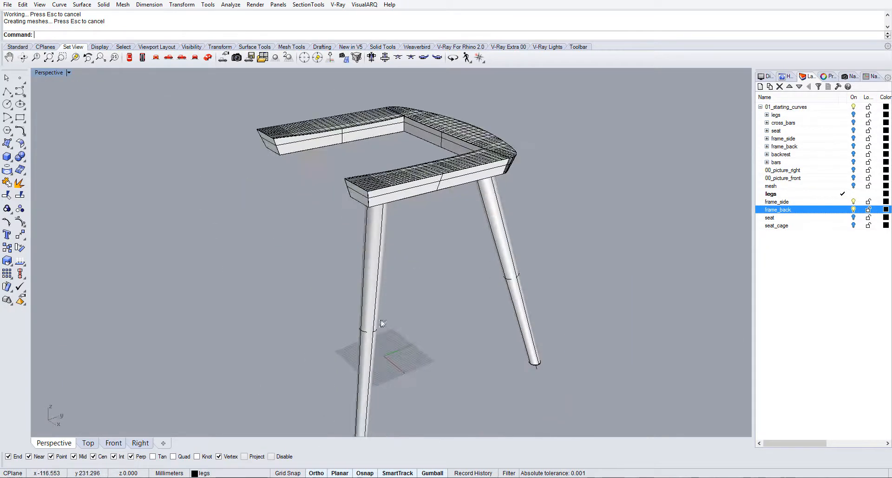
Step: Mirror both legs across the Y axis as copies to make the opposite pair
left_click(378, 322)
left_click(524, 306, "shift")
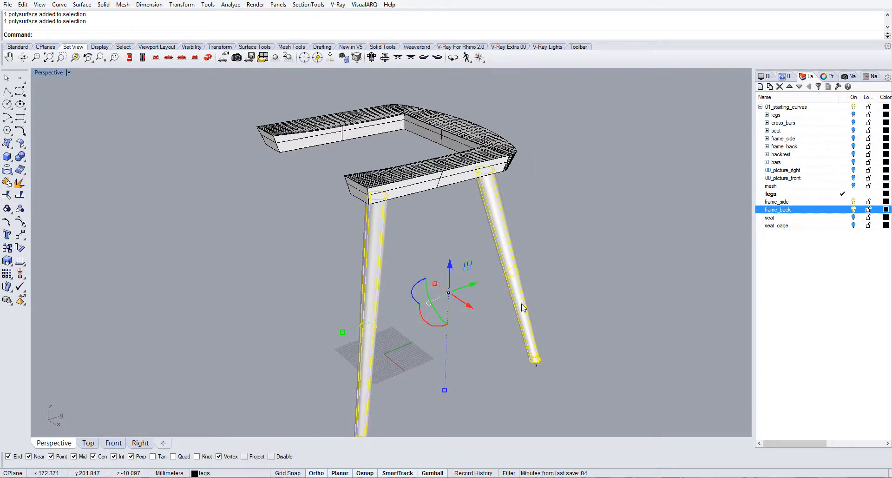
key("Return")
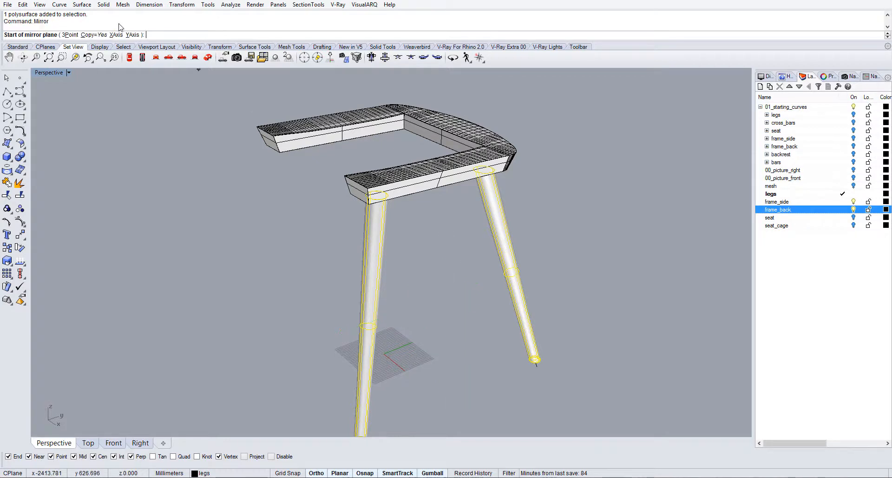
left_click(133, 35)
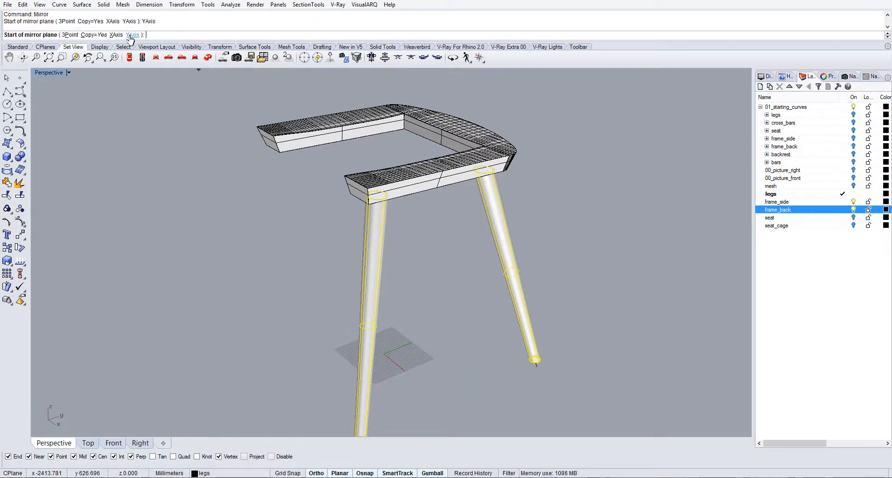
left_click(249, 259)
right_click_drag(249, 259, 424, 353)
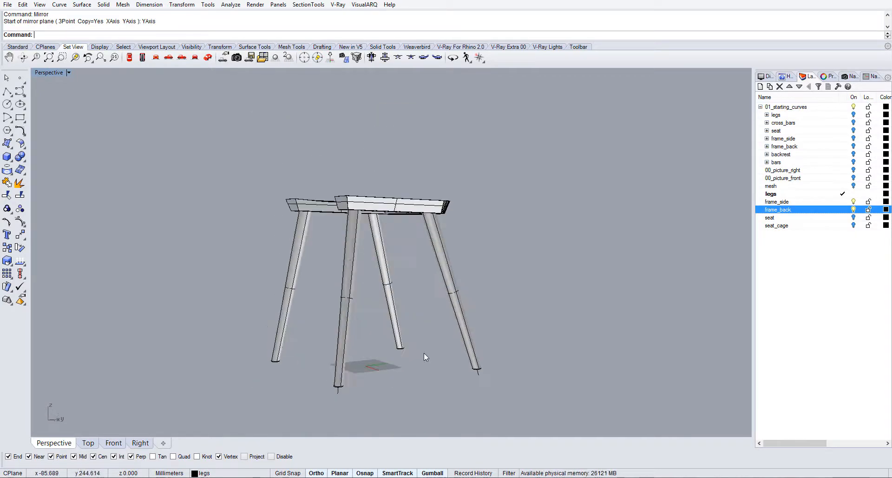
Step: Create a layer named legs_crv2view beside legs_right in the starting curves and move the two leg axis curves onto it
left_click(479, 375)
left_click(339, 390, "shift")
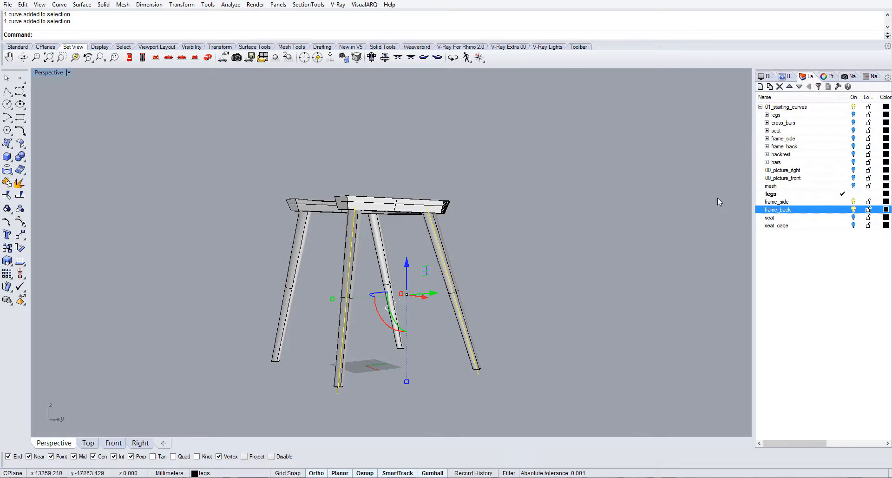
left_click(767, 115)
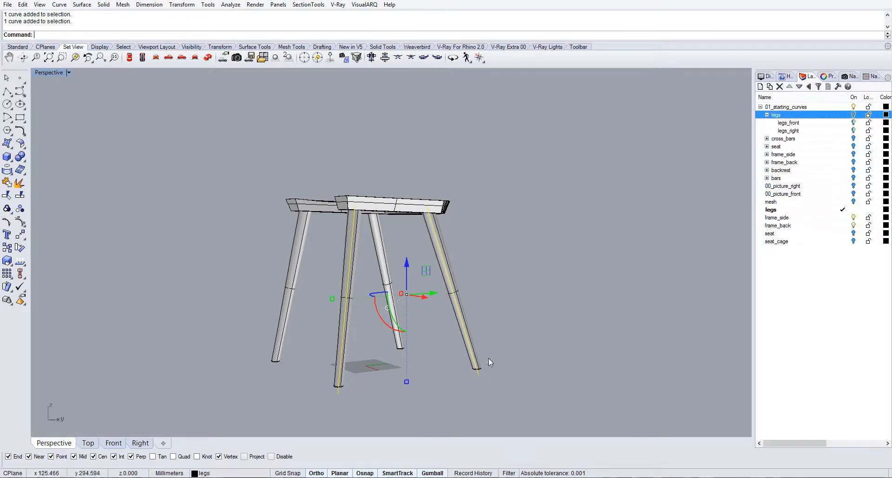
left_click(811, 131)
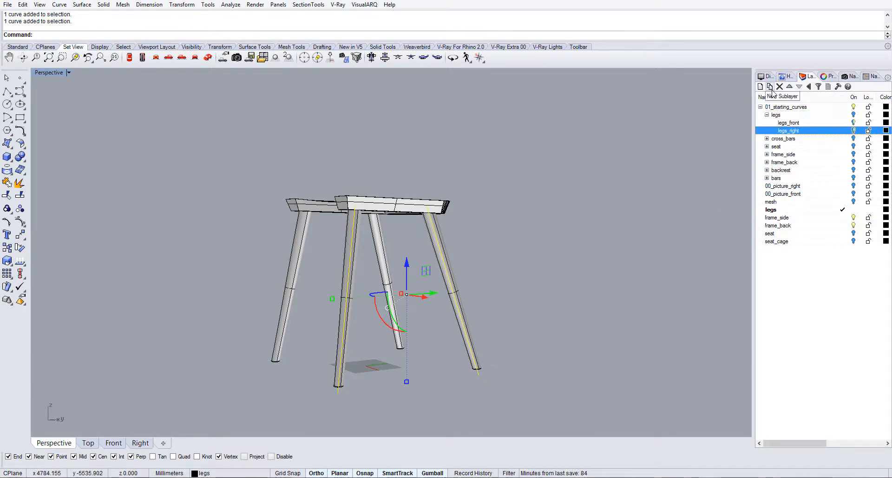
left_click(760, 86)
type("le")
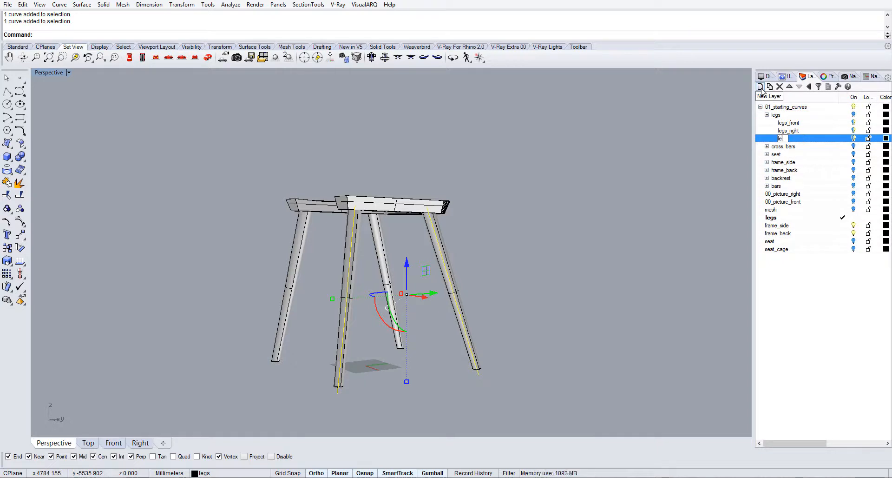
type("gs_crv3")
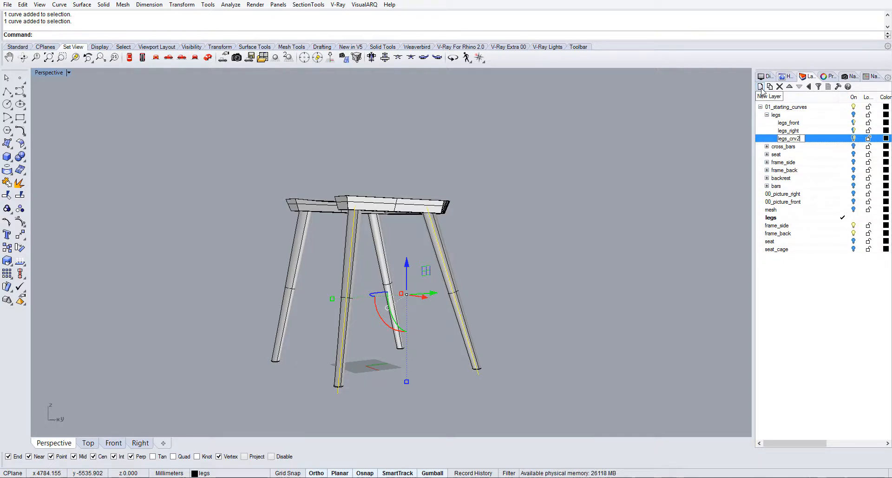
type("view")
key("Return")
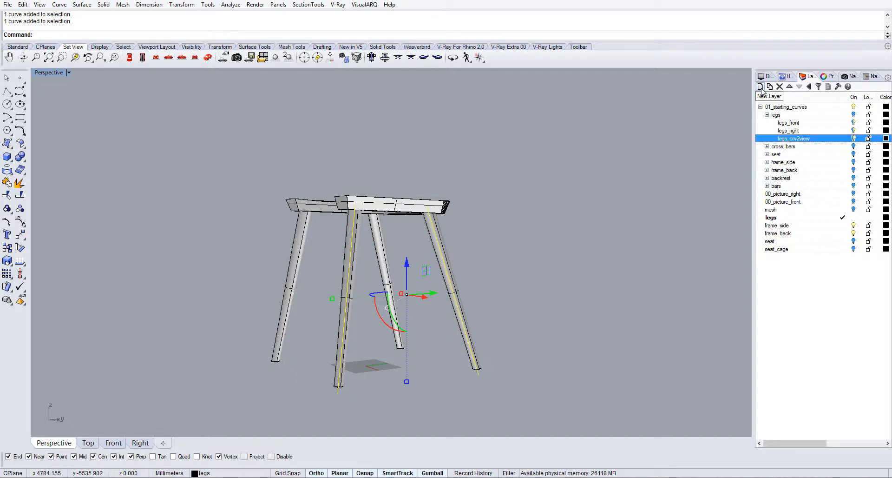
left_click(241, 473)
left_click(211, 347)
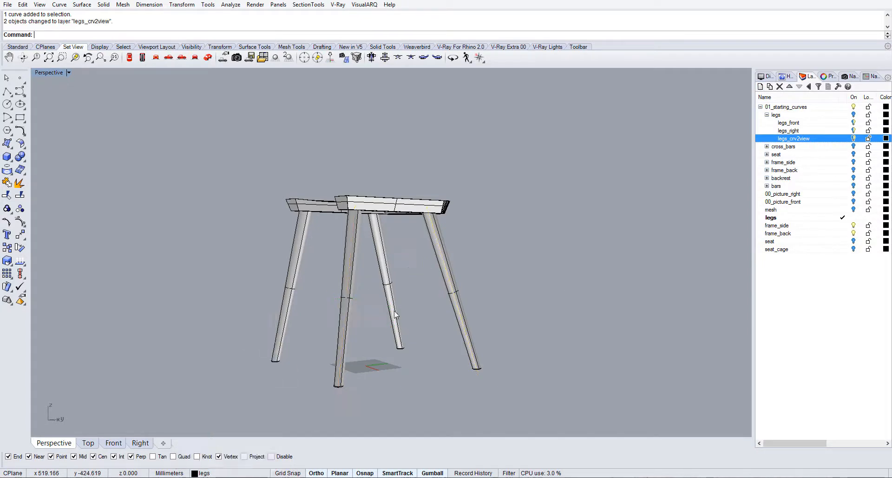
left_click(767, 115)
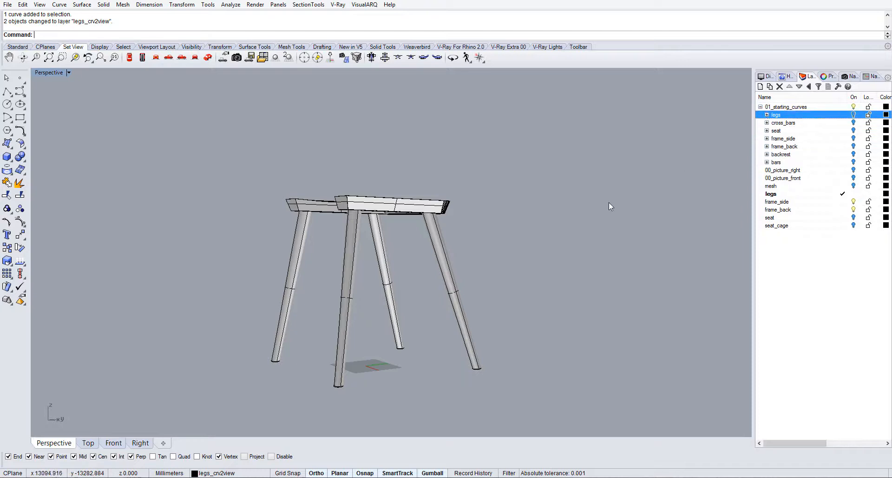
Step: Show the seat layer on top of the frame and legs
right_click_drag(609, 202, 472, 197)
scroll(472, 194, "up", 2)
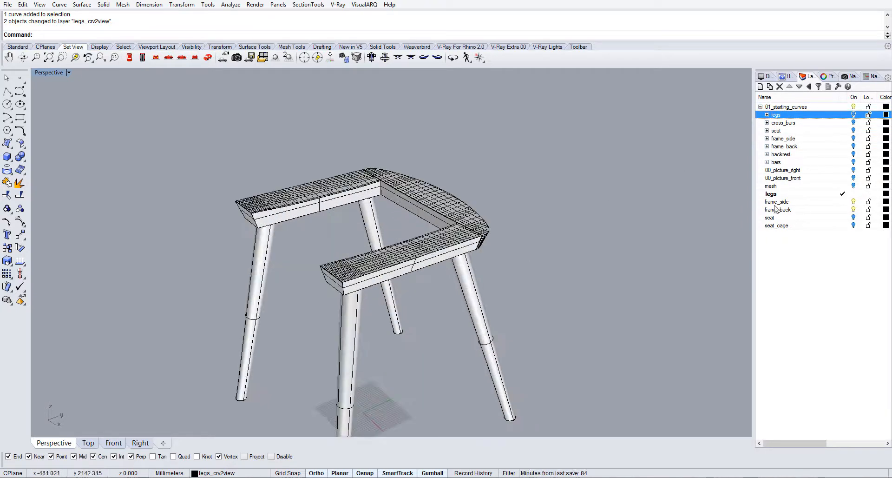
left_click(854, 217)
right_click_drag(391, 147, 377, 226)
scroll(376, 213, "up", 4)
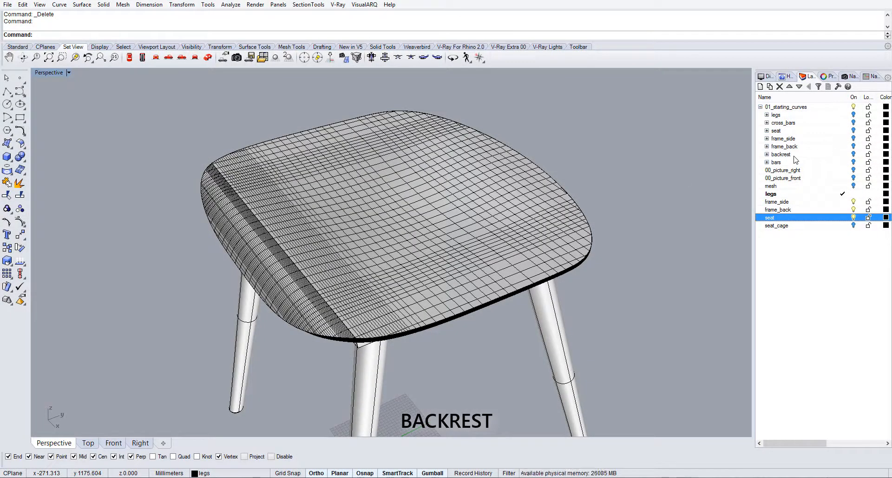
Step: Show the backrest starting curves and expand that layer to reveal its crv and crv_sweep sublayers
left_click(852, 154)
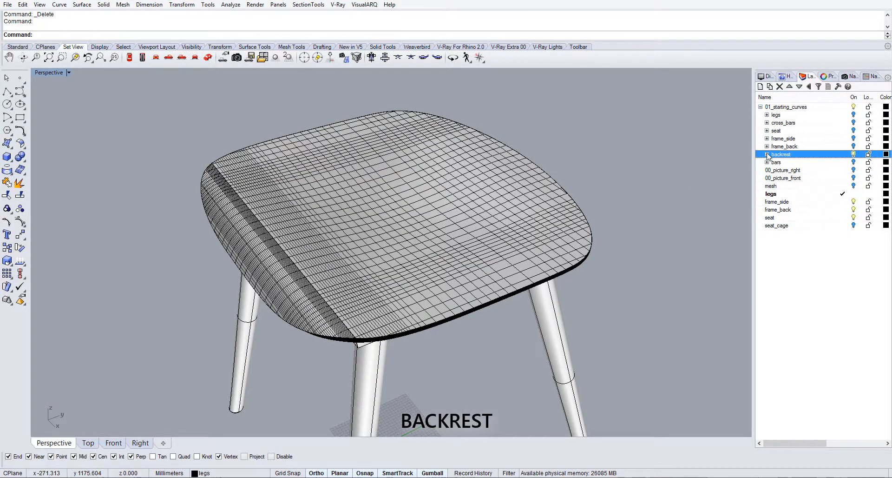
left_click(767, 155)
scroll(509, 177, "down", 2)
scroll(399, 285, "down", 5)
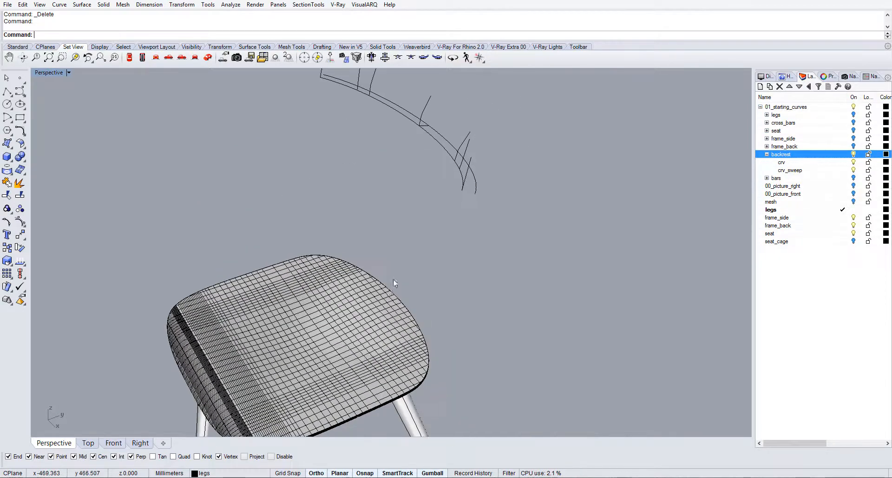
mouse_move(420, 175)
right_mouse_down()
mouse_move(419, 207)
mouse_move(422, 191)
right_mouse_up()
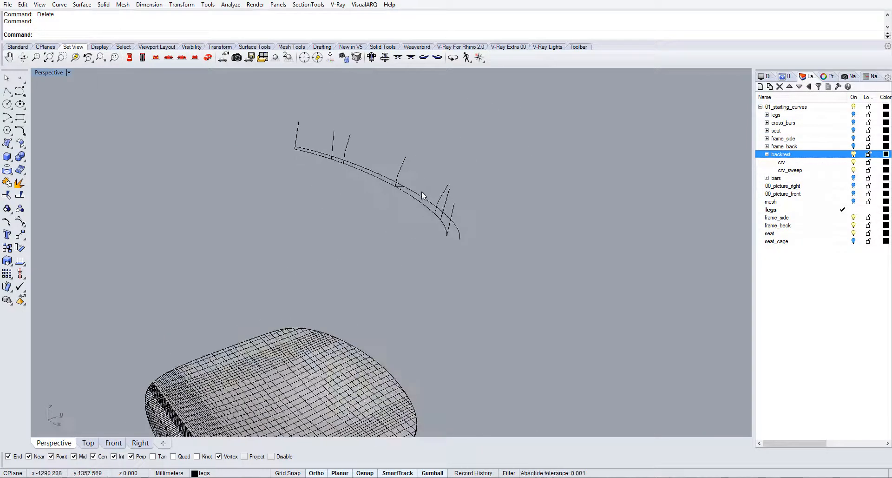
right_click_drag(490, 269, 360, 392)
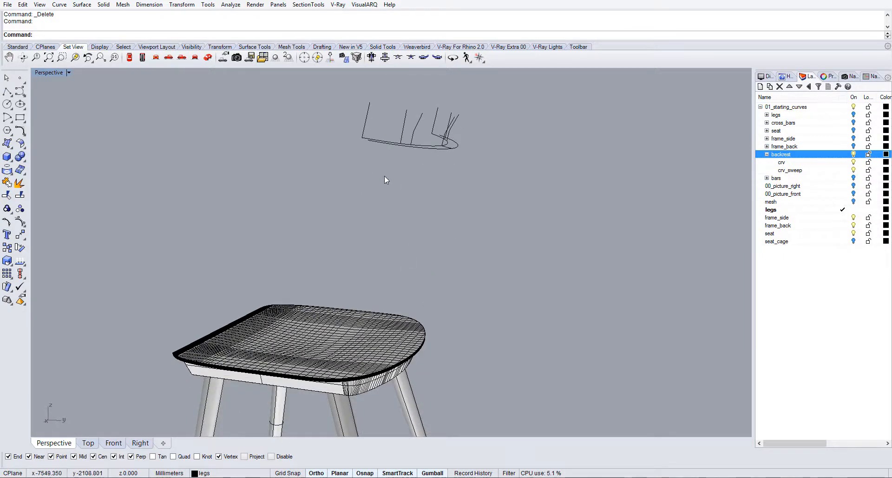
right_click_drag(384, 176, 522, 242)
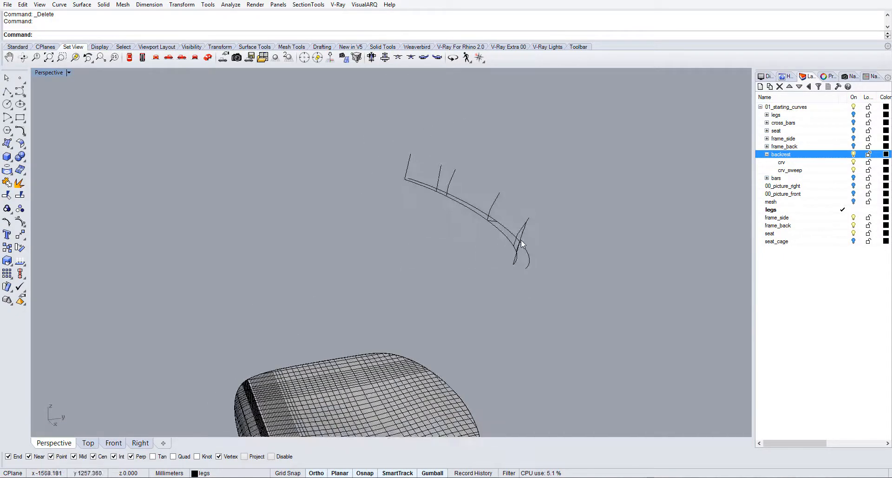
scroll(478, 247, "up", 3)
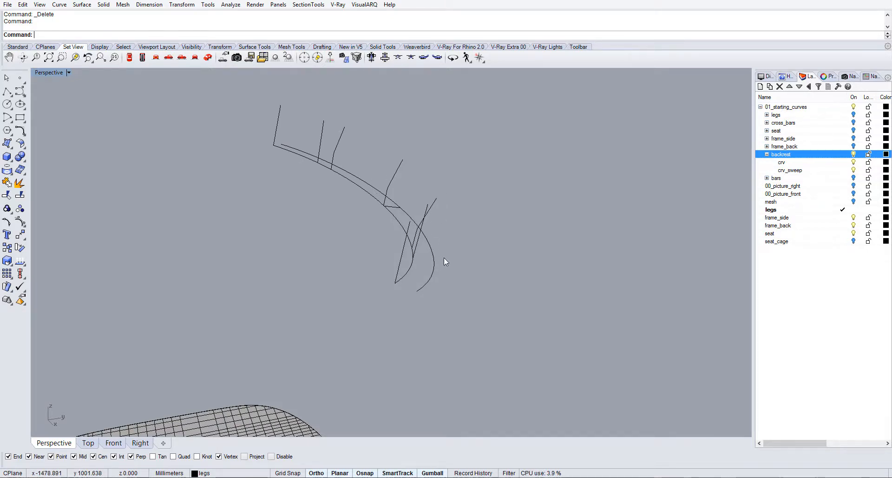
Step: Select the outer backrest arc, then add a top-level layer named backrest and make it current
left_click(434, 257)
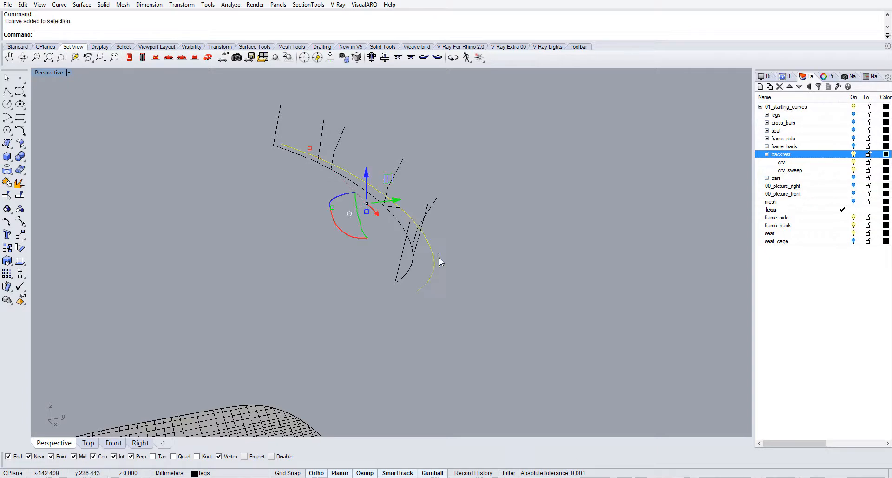
right_click_drag(439, 258, 479, 276)
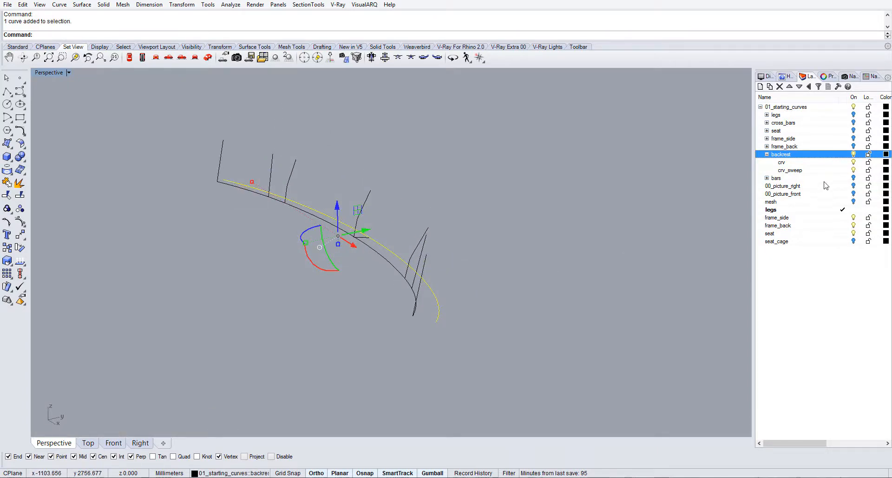
left_click(781, 241)
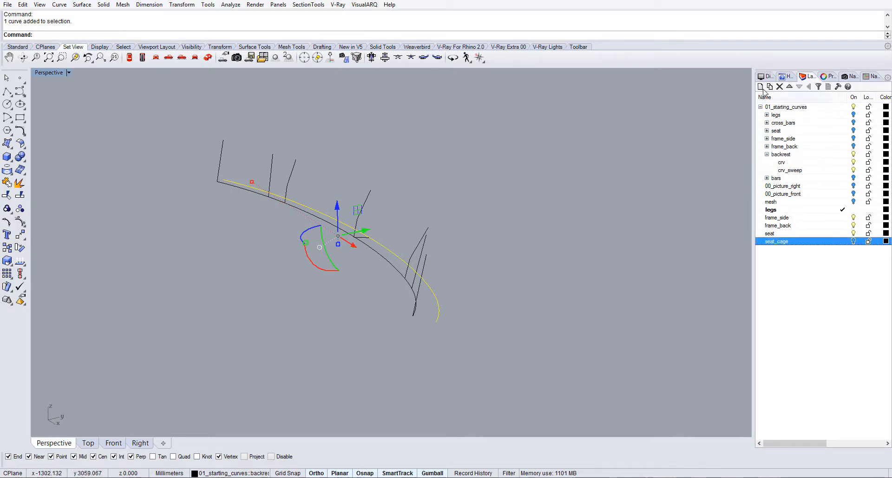
left_click(762, 87)
type("backrest")
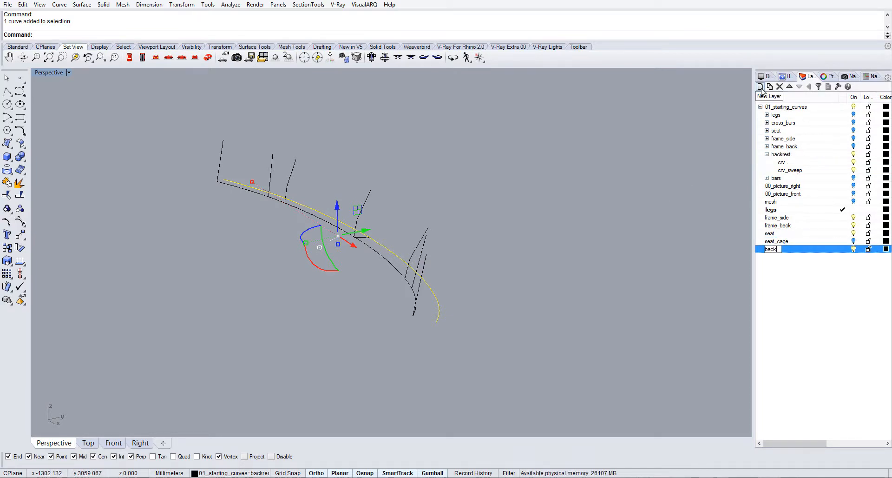
left_click(844, 250)
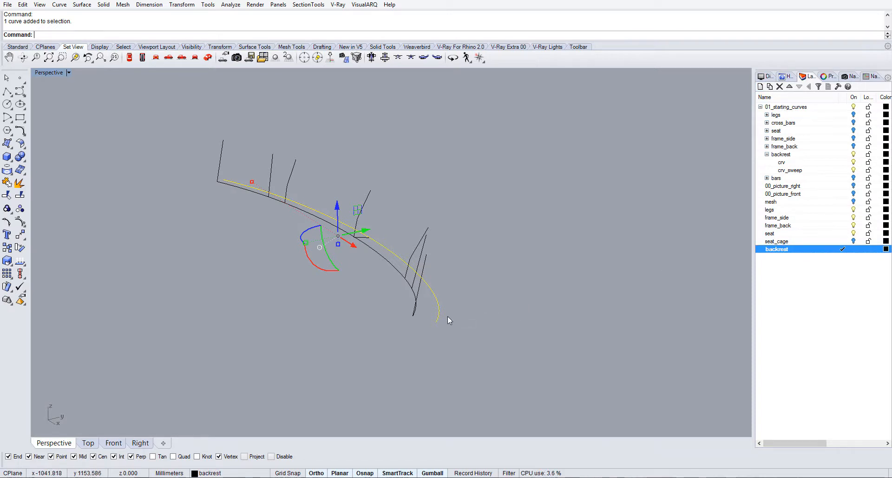
Step: Extrude the selected outer backrest arc 50 mm upward with ExtrudeCrv to form the rear surface
type("ExtrudeCrv")
key("Return")
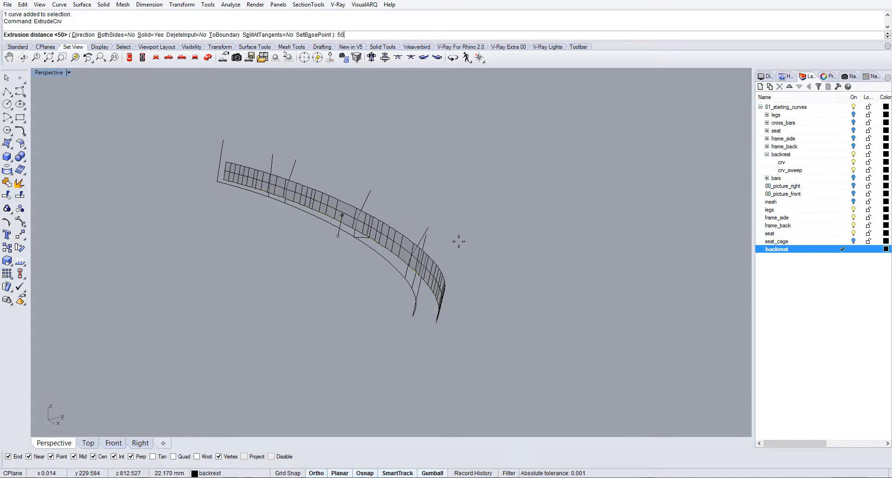
type("50")
key("Return")
right_click_drag(397, 270, 275, 292)
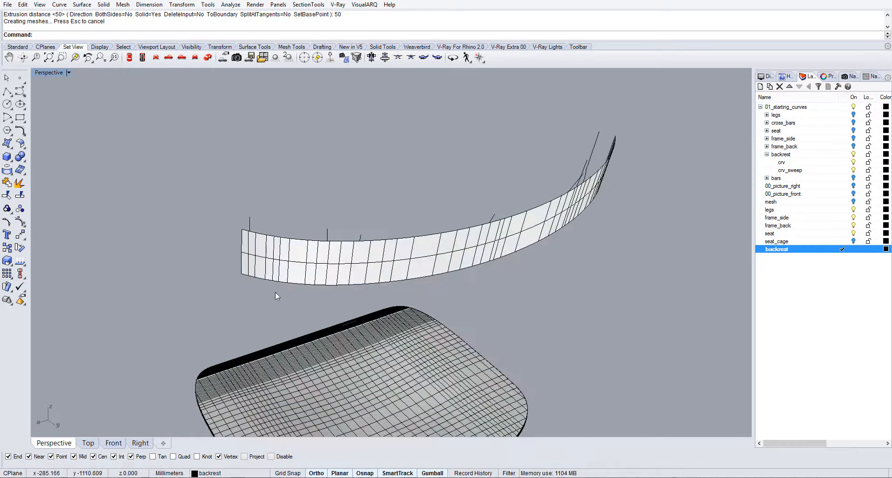
right_click_drag(472, 275, 476, 311)
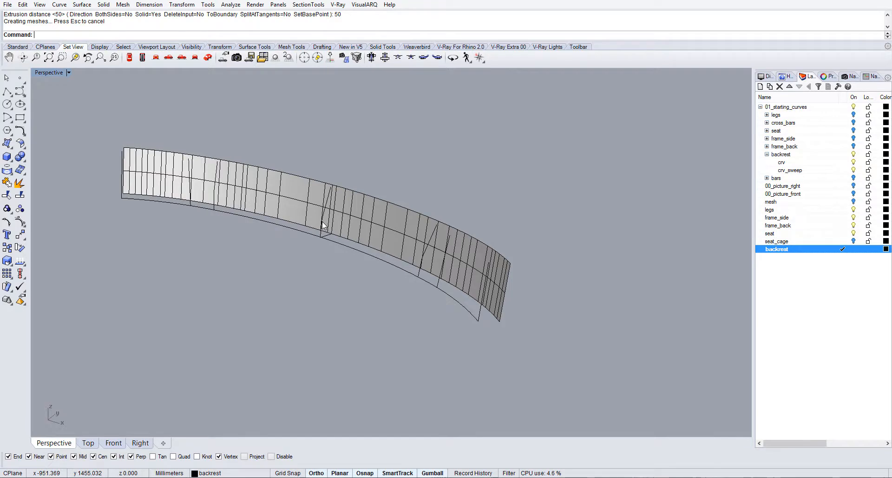
Step: Sweep all the backrest profile curves along the inner arc with Sweep1, using the Freeform style and no simplification
key("Return")
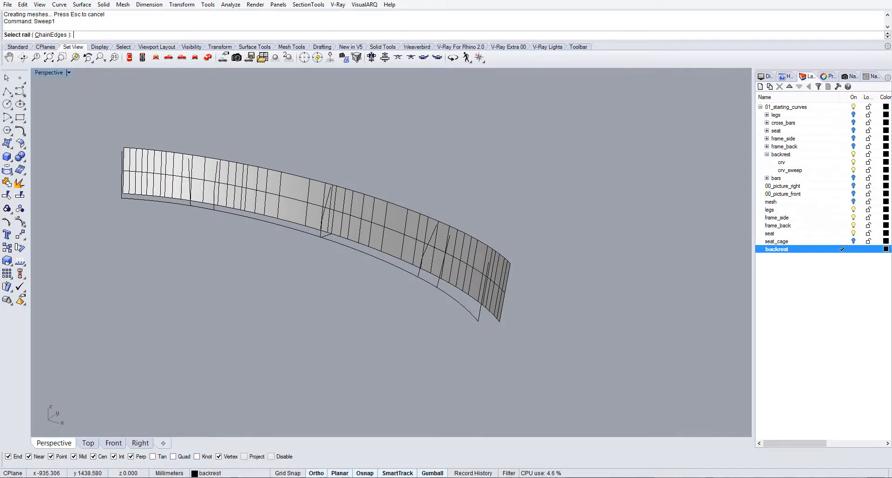
left_click(364, 255)
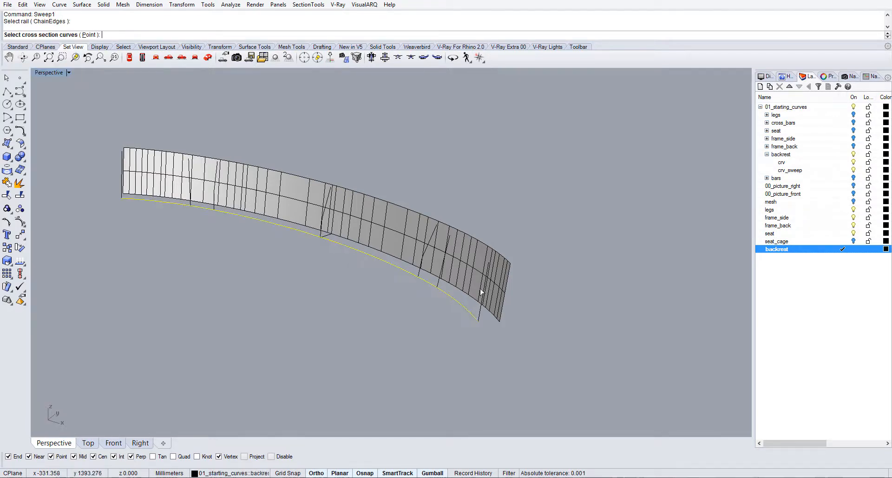
left_click(480, 314)
left_click(438, 282)
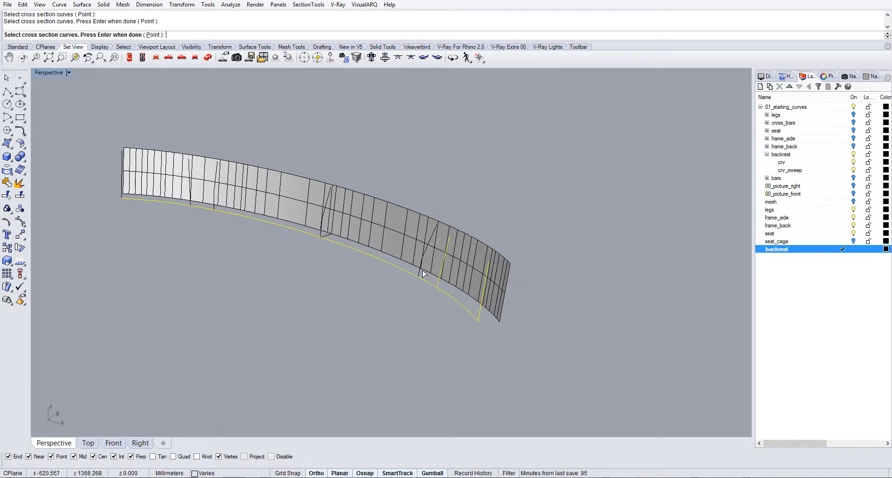
left_click(419, 274)
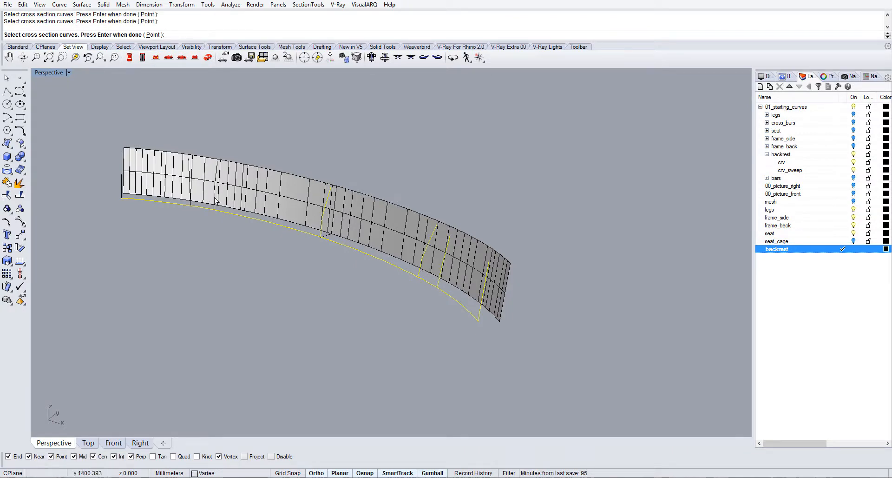
left_click(122, 190)
key("Return")
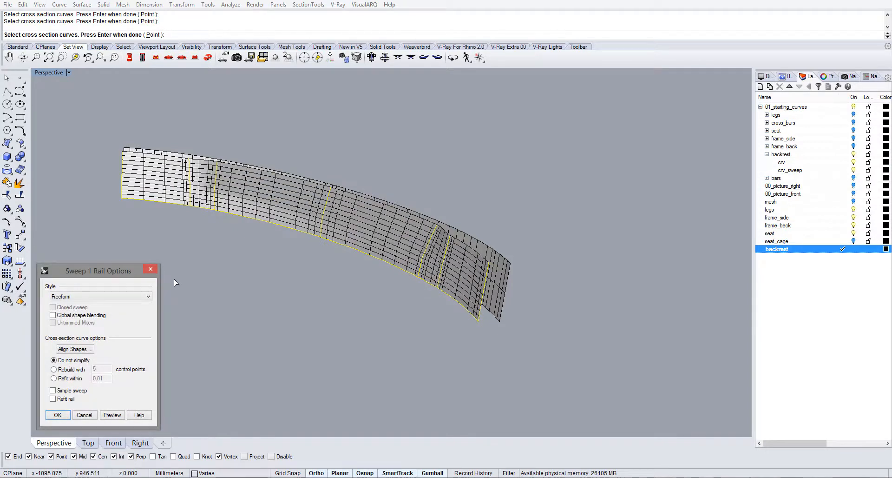
key("Return")
right_click_drag(410, 286, 400, 270)
Step: Draw lines joining the front and rear backrest surfaces at the lower and upper corners of the right end
type("Line")
key("Return")
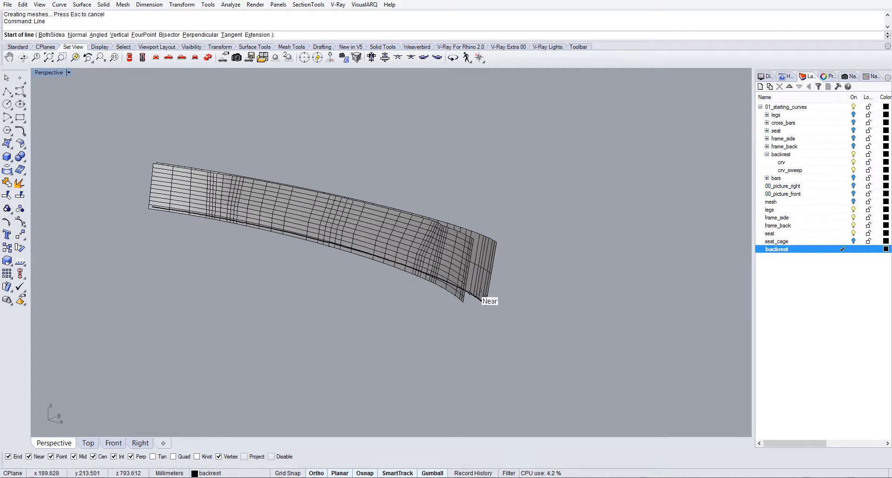
scroll(488, 301, "up", 5)
left_click(480, 343)
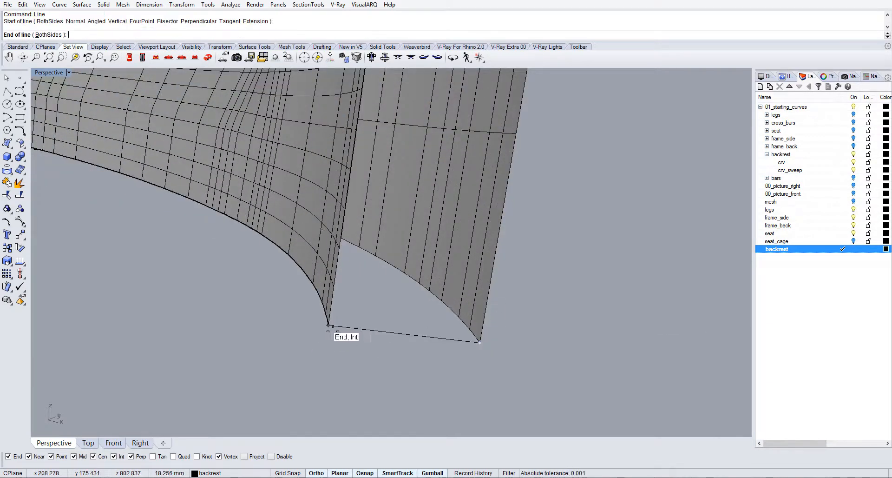
left_click(329, 324)
scroll(350, 278, "down", 5)
scroll(352, 281, "up", 4)
right_click_drag(351, 284, 419, 291)
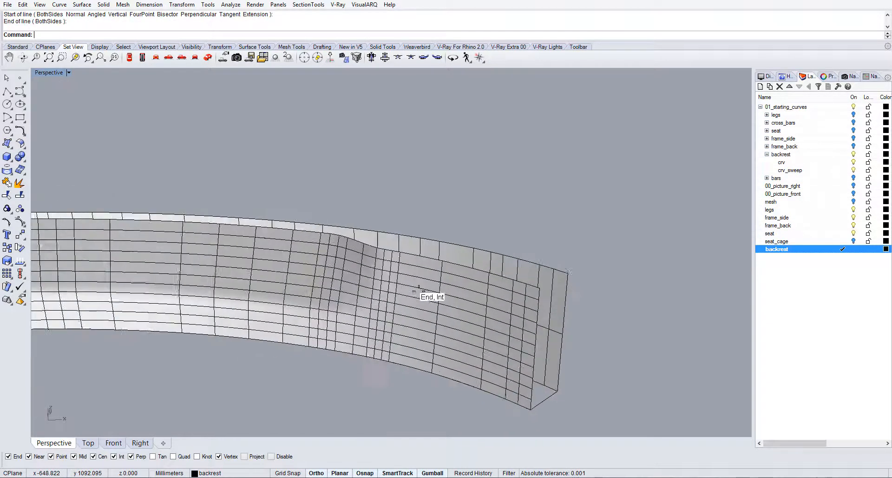
right_click(581, 273)
left_click(568, 273)
left_click(544, 283)
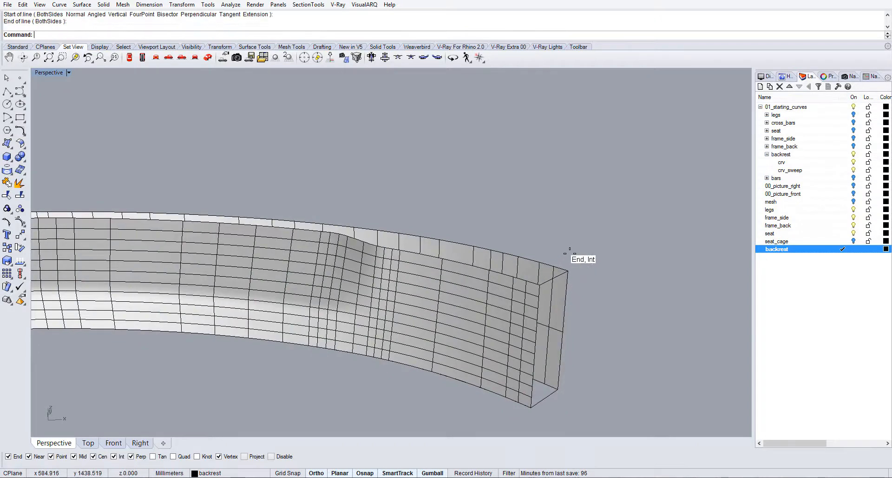
Step: Draw lines joining the front and rear backrest surfaces at the upper and lower corners of the left end
scroll(569, 253, "down", 8)
scroll(314, 244, "up", 7)
scroll(305, 260, "up", 2)
right_click(235, 309)
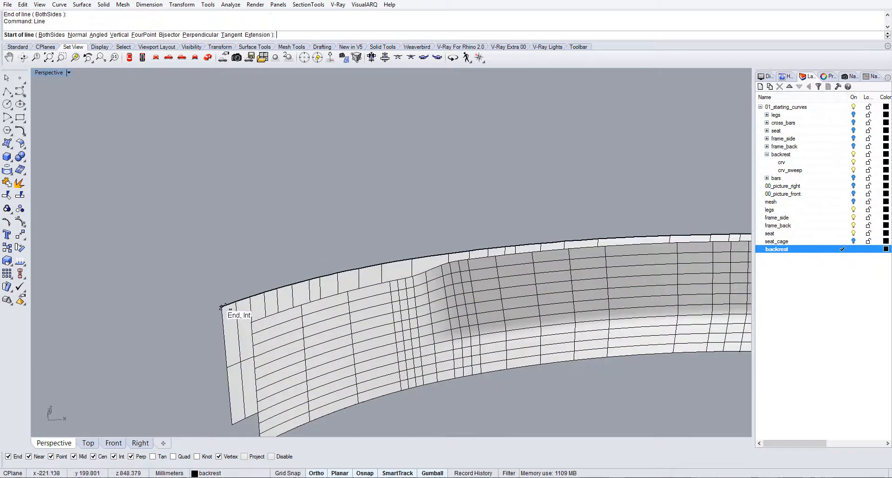
left_click(221, 307)
left_click(251, 322)
scroll(258, 312, "down", 6)
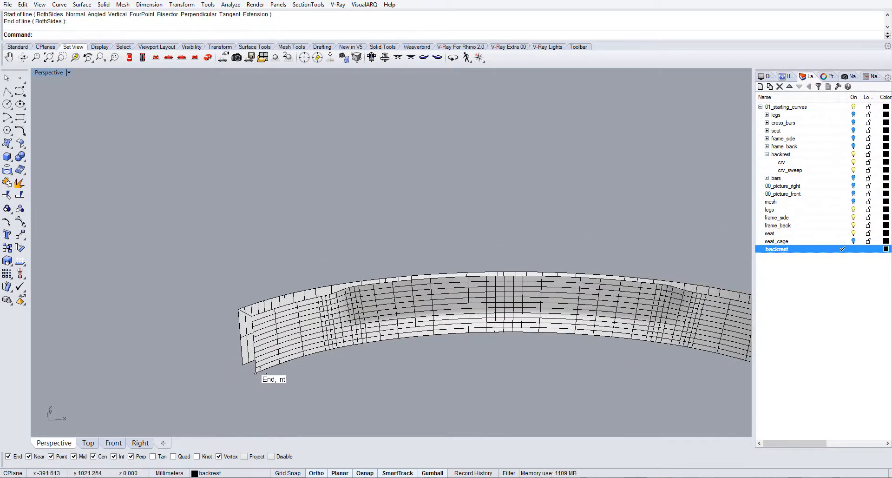
scroll(258, 370, "up", 4)
right_click(248, 371)
left_click(254, 372)
left_click(229, 359)
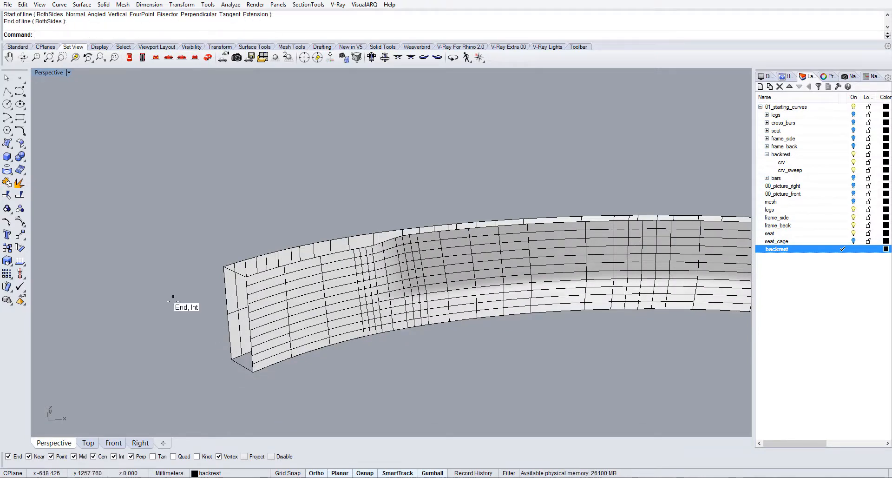
Step: Cap the backrest's left end with PlanarSrf, using its two connecting lines and the adjoining front and rear edges
type("PlanarSrf")
key("Return")
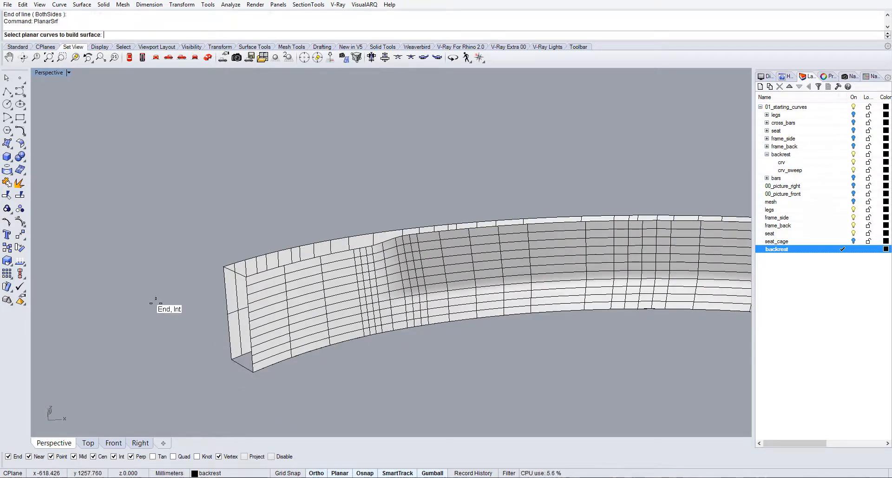
left_click(241, 365)
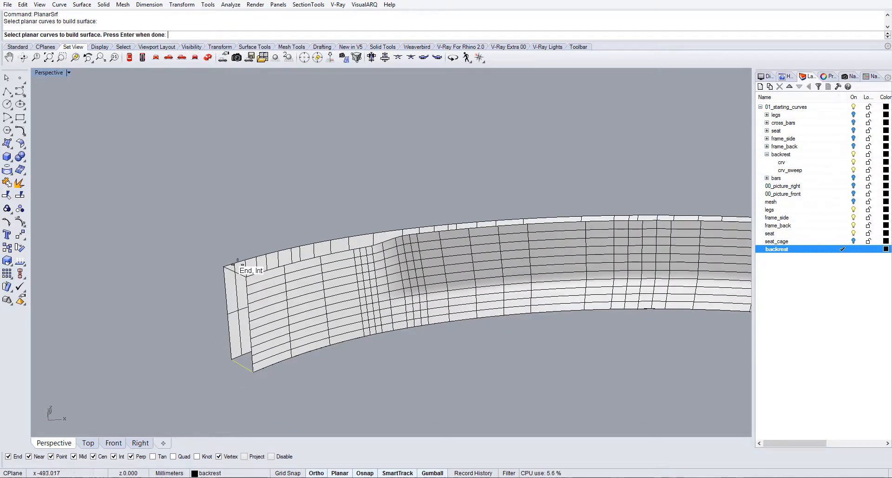
left_click(246, 289)
left_click(282, 316)
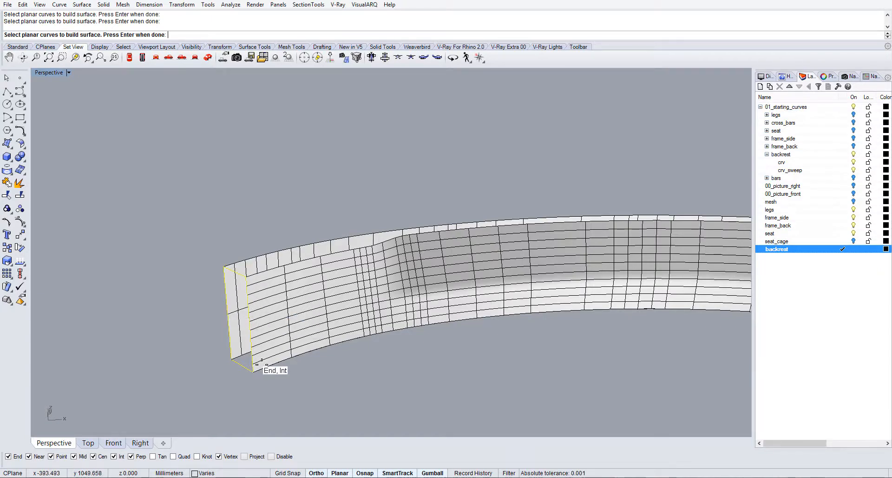
key("Return")
Step: Close the backrest's underside with PlanarSrf, using the lower front and rear arcs and the end edges between them
right_click_drag(281, 367, 321, 219)
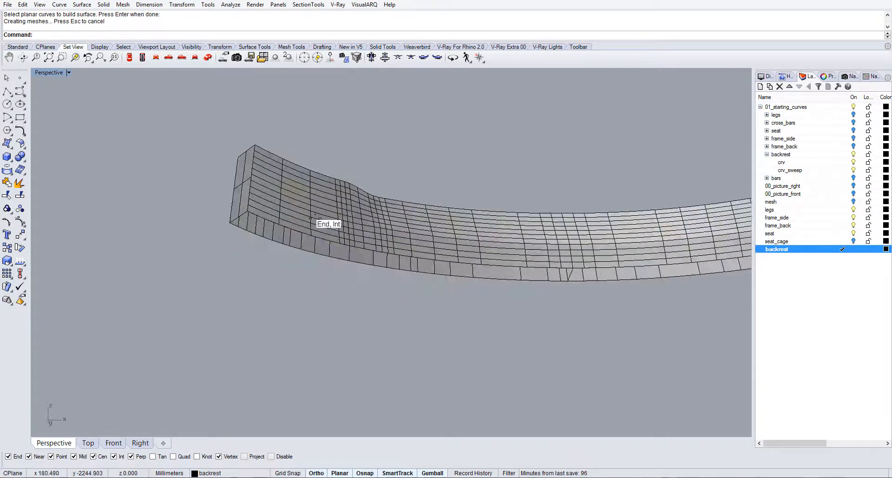
key("Return")
left_click(429, 272)
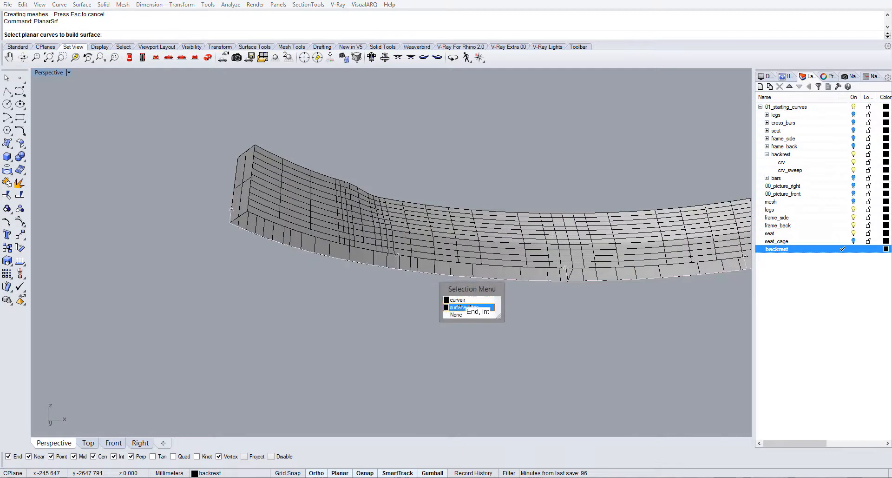
left_click(465, 307)
left_click(497, 291)
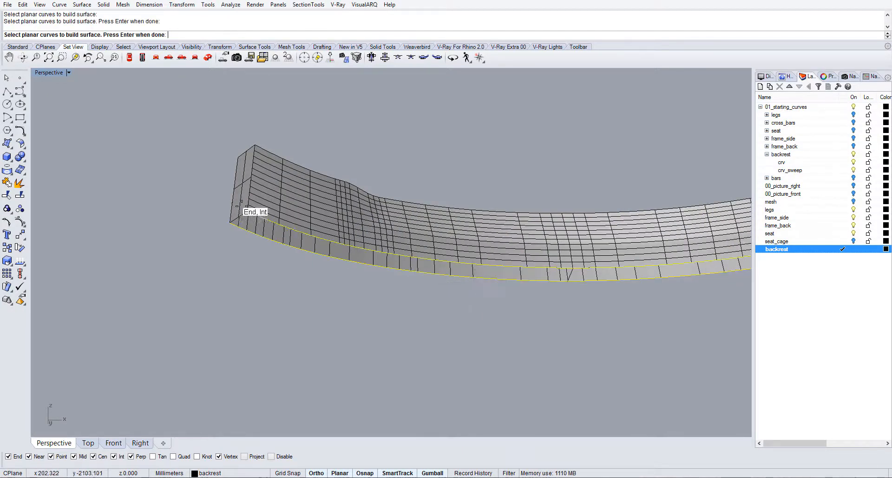
left_click(249, 213)
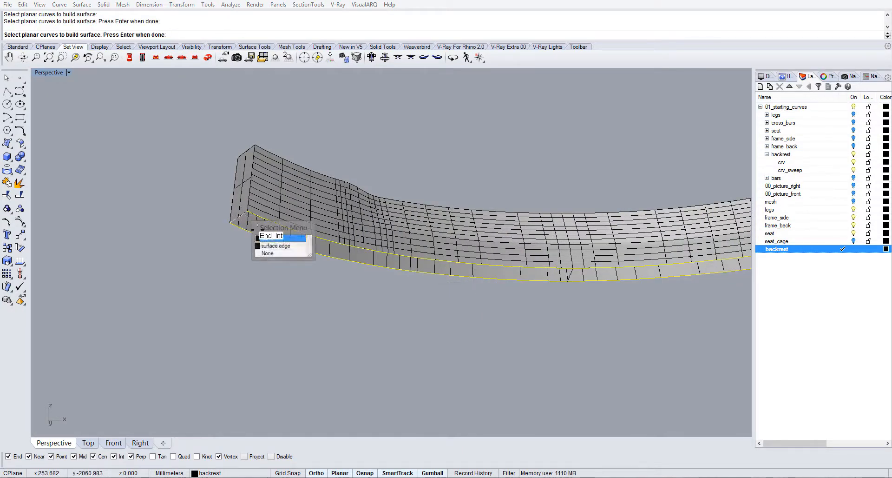
left_click(274, 246)
scroll(225, 255, "down", 10)
scroll(444, 224, "up", 4)
scroll(389, 253, "up", 11)
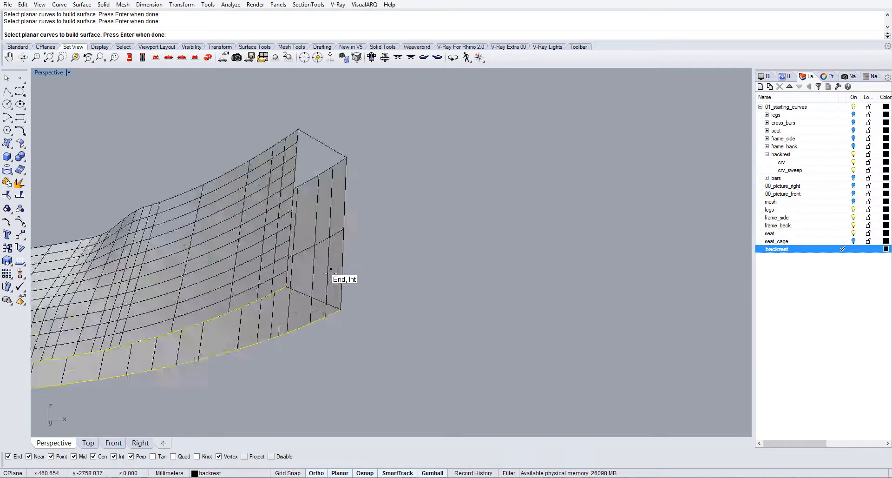
scroll(331, 273, "up", 3)
key("Return")
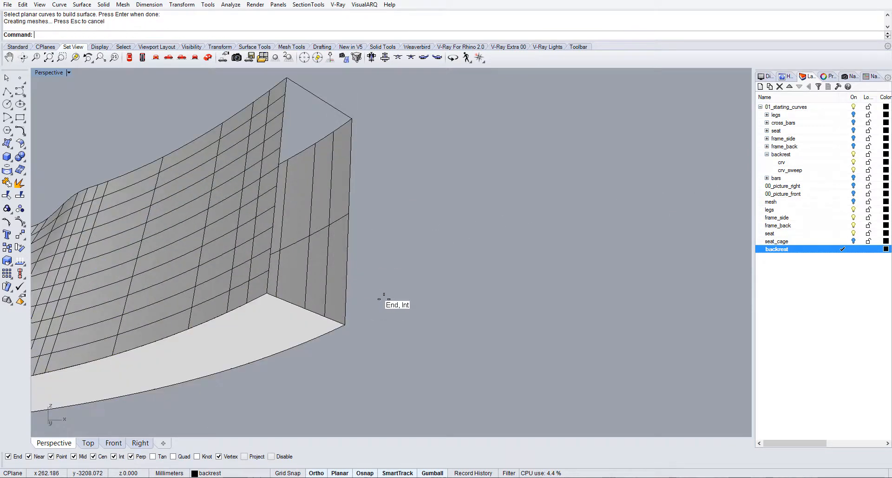
Step: Cap the backrest's right end with PlanarSrf from its bounding edges and connecting lines
key("Return")
left_click(347, 289)
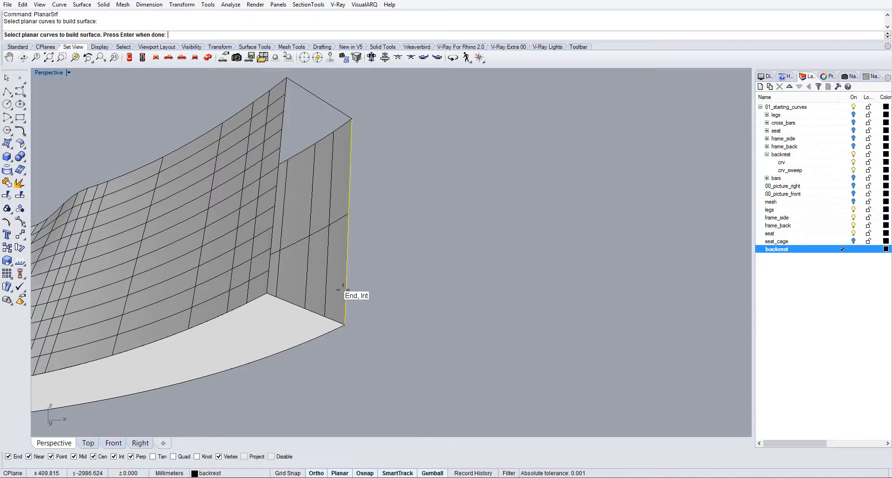
left_click(321, 314)
left_click(268, 283)
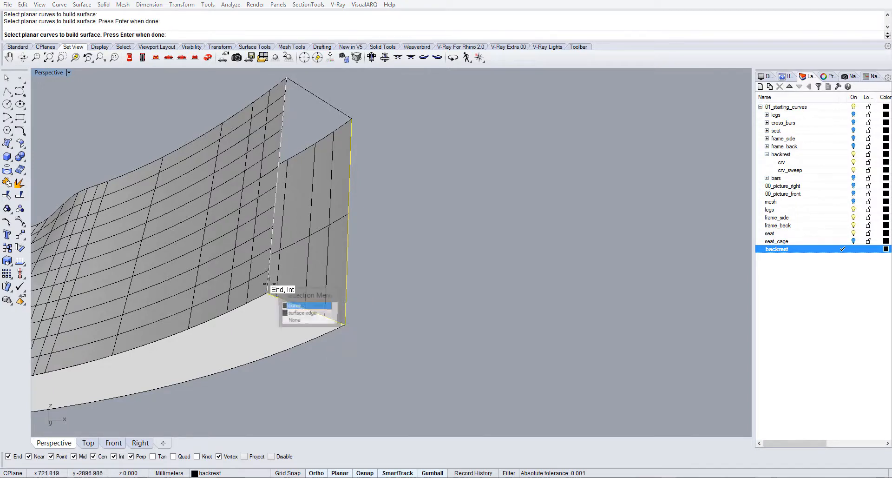
left_click(306, 312)
key("Return")
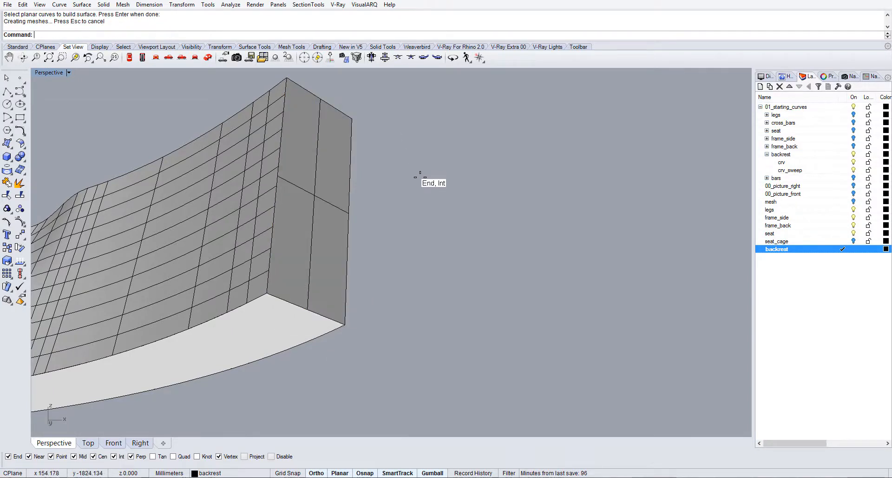
Step: Draw a line about 9 mm long across the backrest's open top near mid-span, from the front edge perpendicular to the rear edge
key("Home")
key("Home")
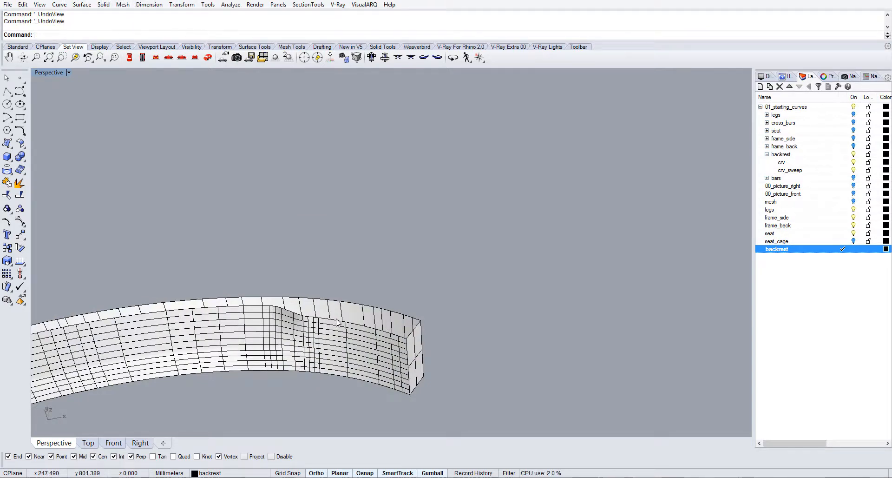
right_click_drag(284, 318, 247, 325)
scroll(246, 323, "up", 5)
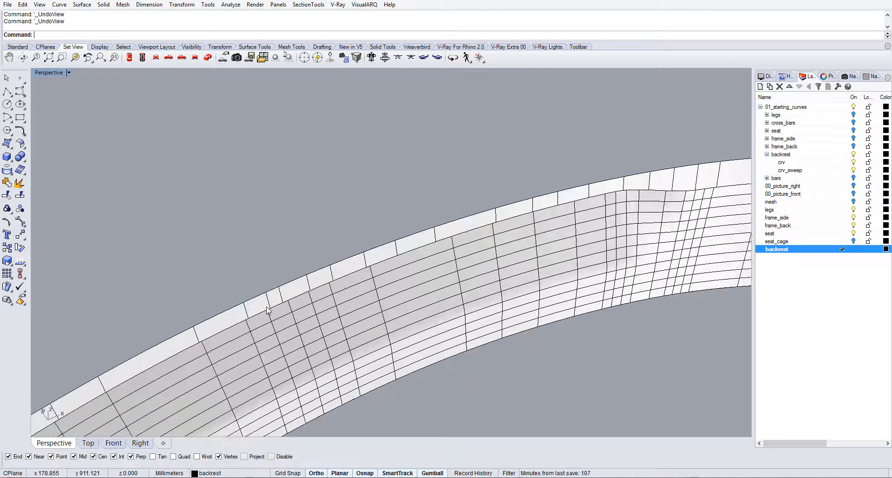
key("Return")
scroll(498, 210, "down", 9)
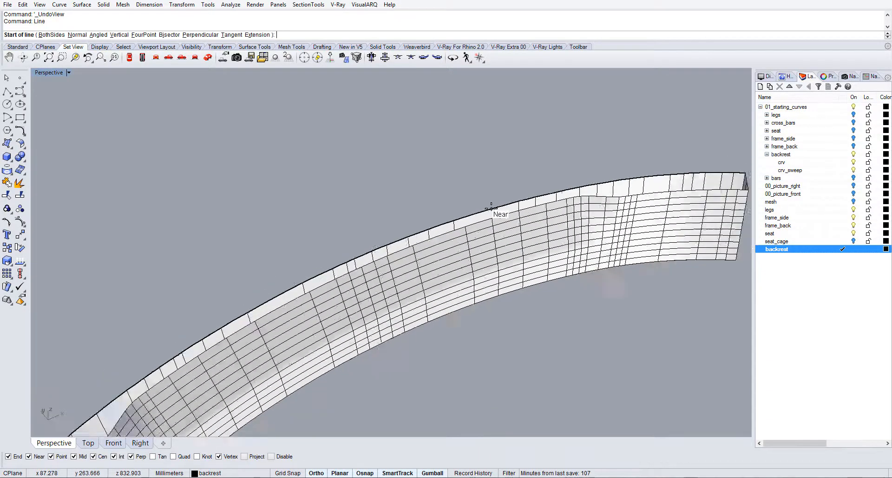
scroll(418, 244, "up", 6)
scroll(417, 245, "up", 2)
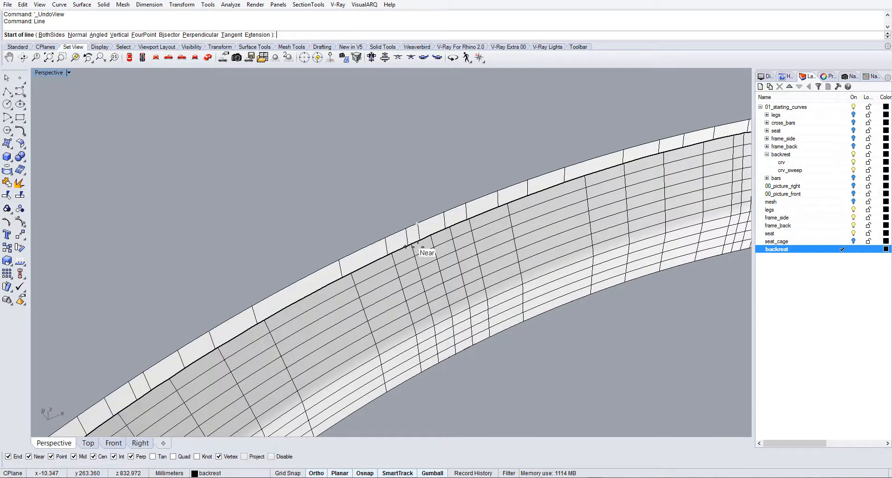
left_click(432, 235)
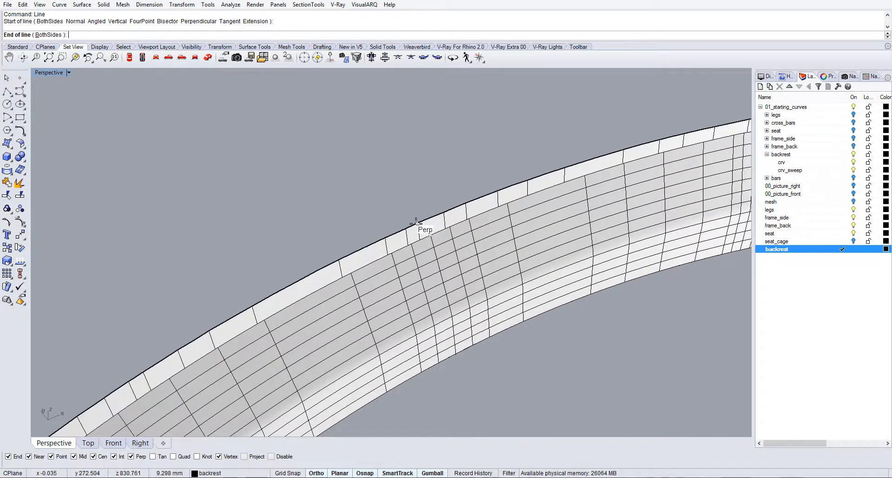
left_click(415, 224)
scroll(411, 189, "down", 5)
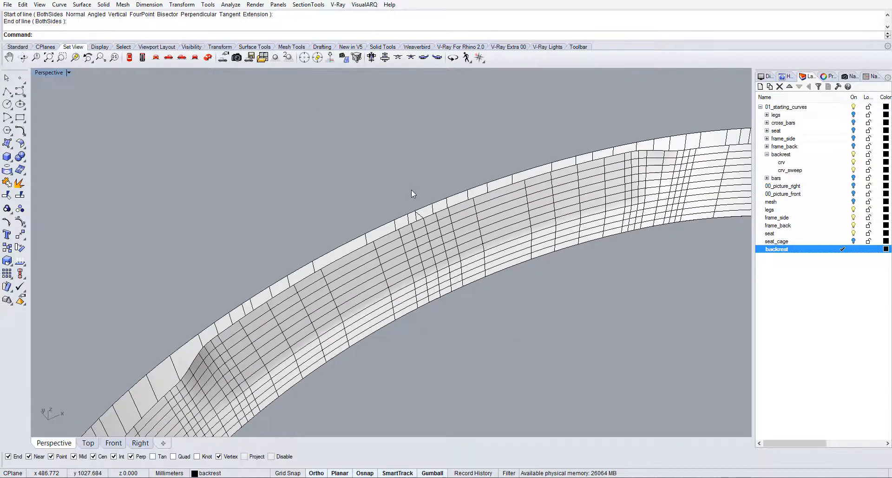
Step: Create the backrest's top surface with Sweep2 along its front and rear upper edges, using the two end cross-sections and the mid-span line, without simplifying
right_click_drag(389, 213, 309, 208, "shift")
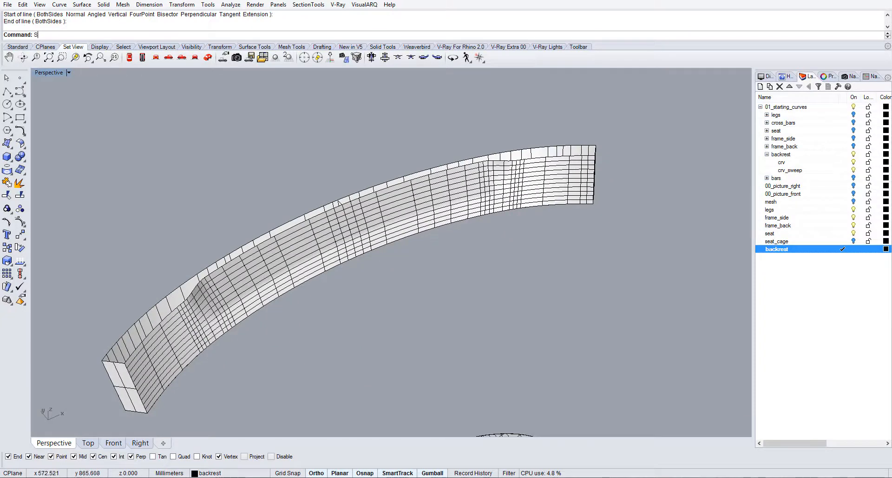
key("Down")
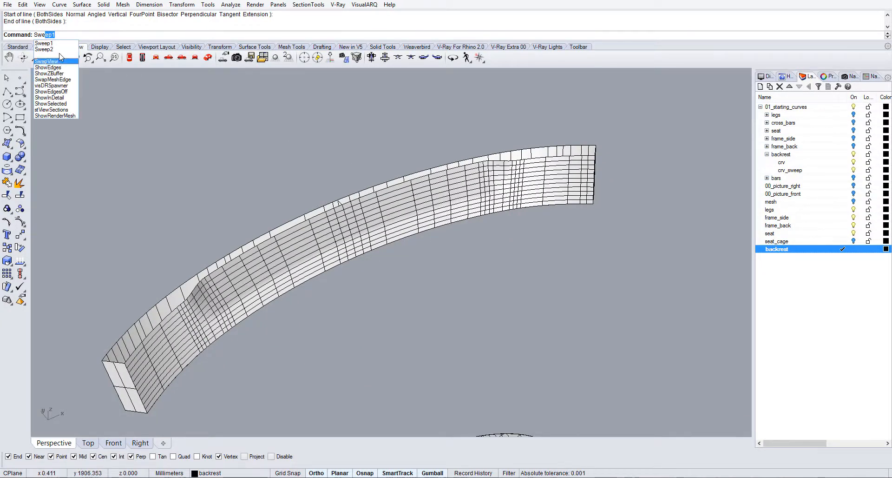
key("Return")
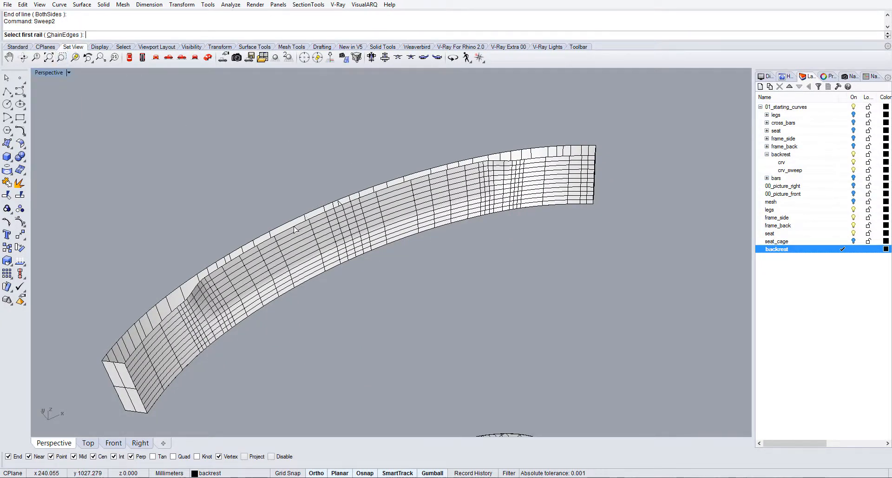
left_click(294, 228)
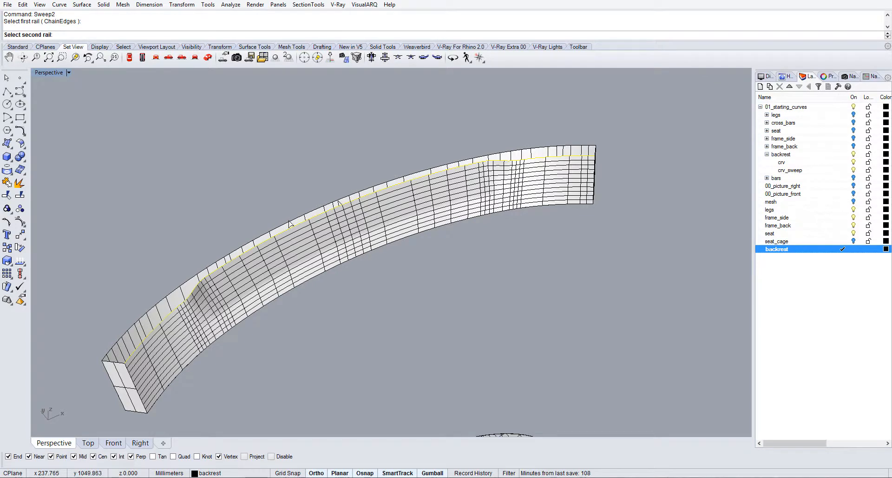
left_click(290, 224)
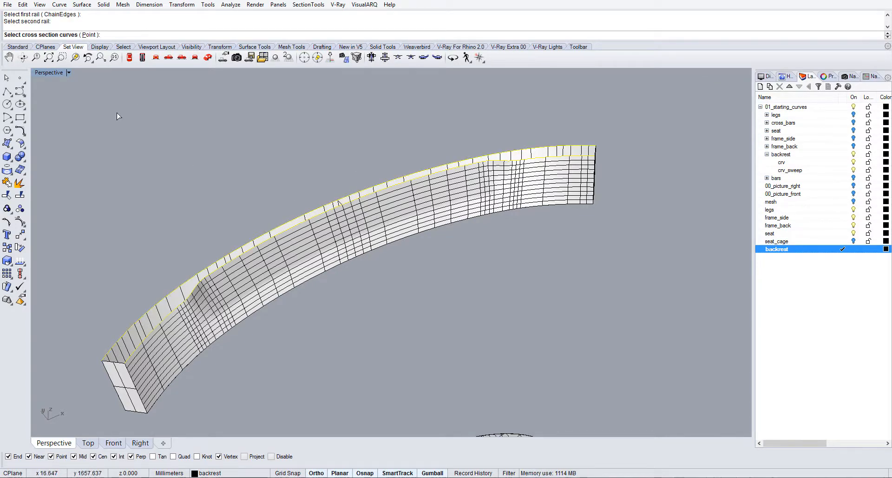
left_click(111, 371)
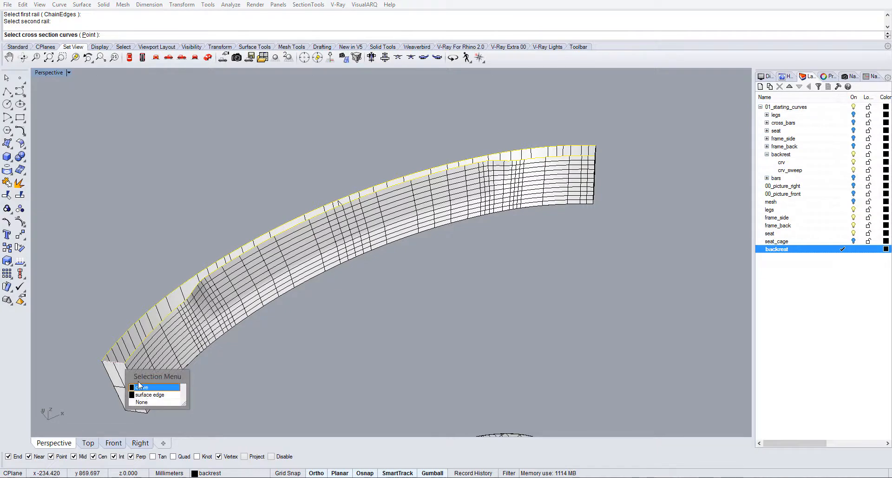
left_click(139, 384)
scroll(342, 204, "up", 11)
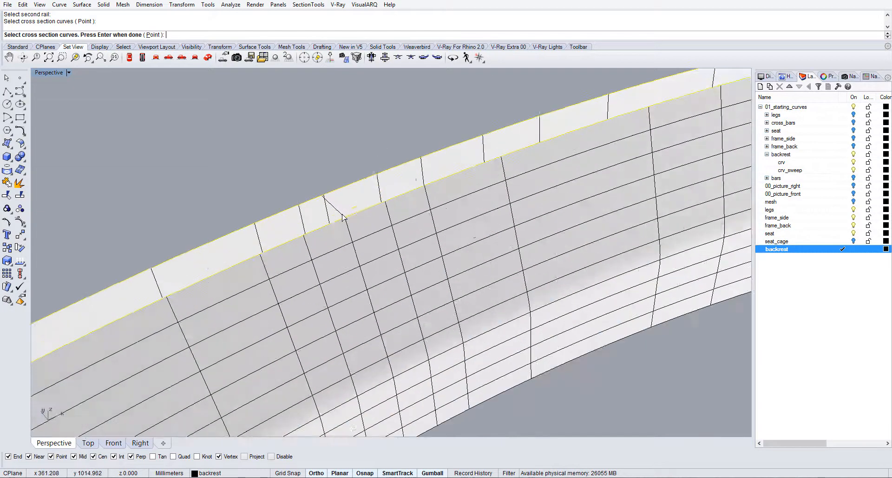
left_click(342, 214)
scroll(342, 213, "down", 8)
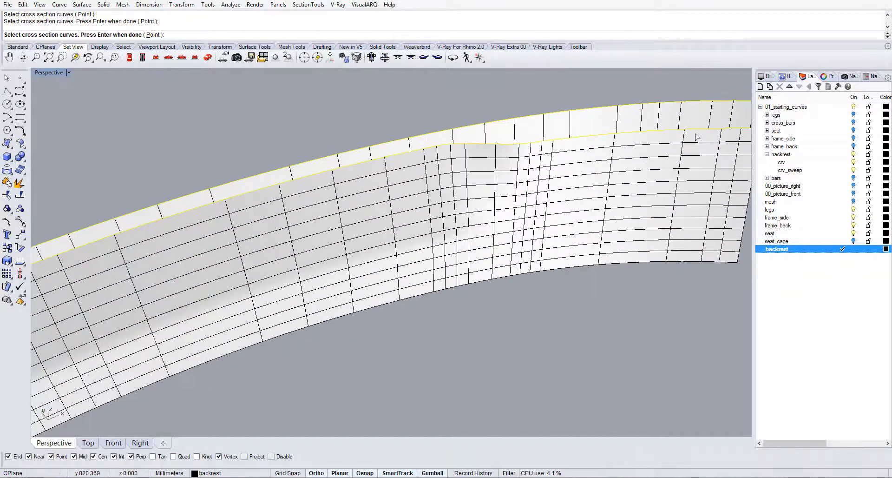
scroll(689, 151, "up", 4)
left_click(631, 135)
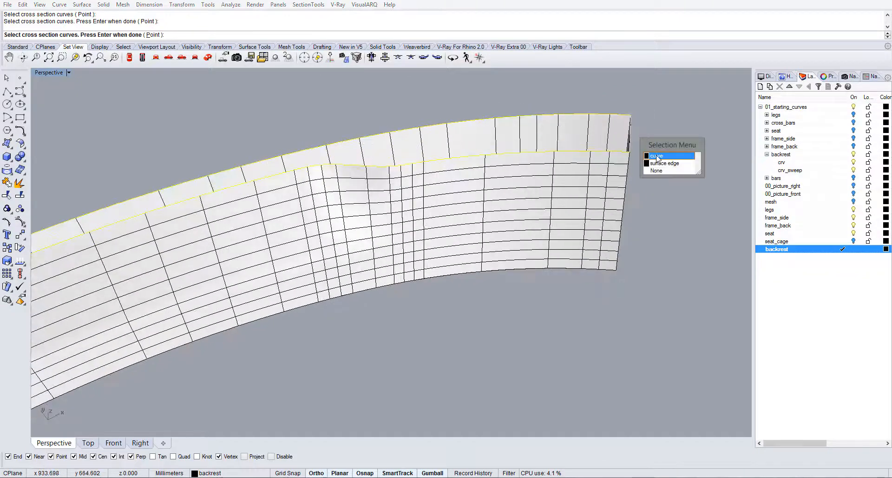
left_click(662, 162)
key("Return")
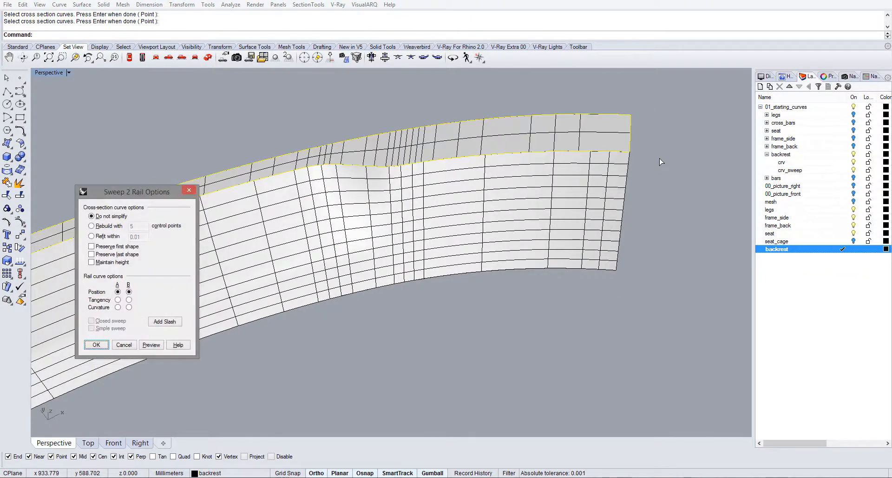
key("Return")
Step: Join the backrest's front, rear, top, underside and two end surfaces into one polysurface and clear the selection
right_click_drag(660, 162, 397, 209)
scroll(420, 248, "up", 4)
scroll(420, 248, "down", 5)
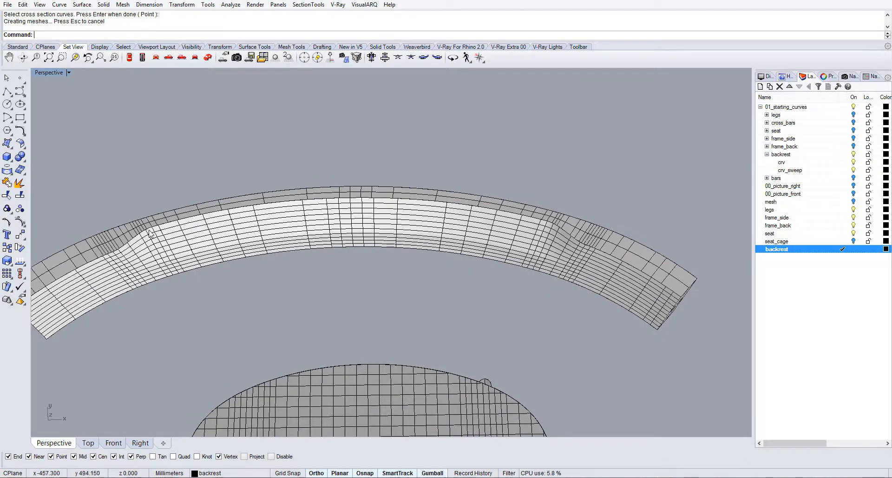
right_click_drag(263, 238, 247, 232)
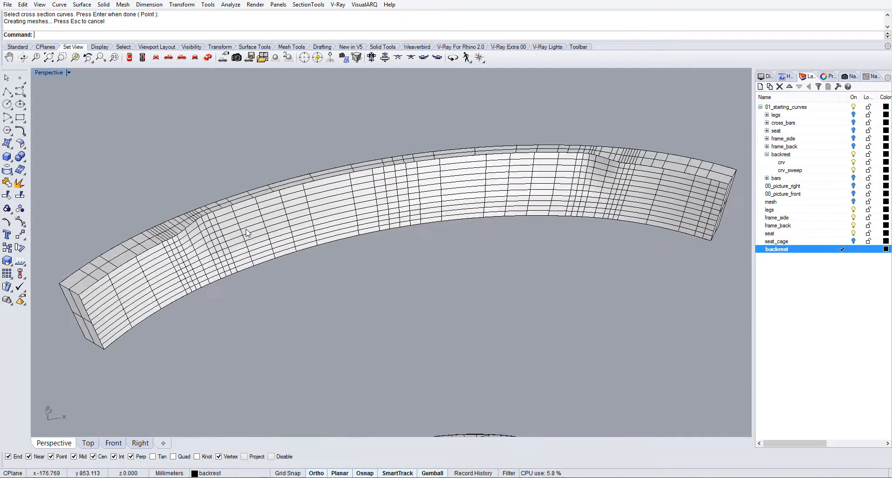
left_click(247, 238)
left_click(116, 311)
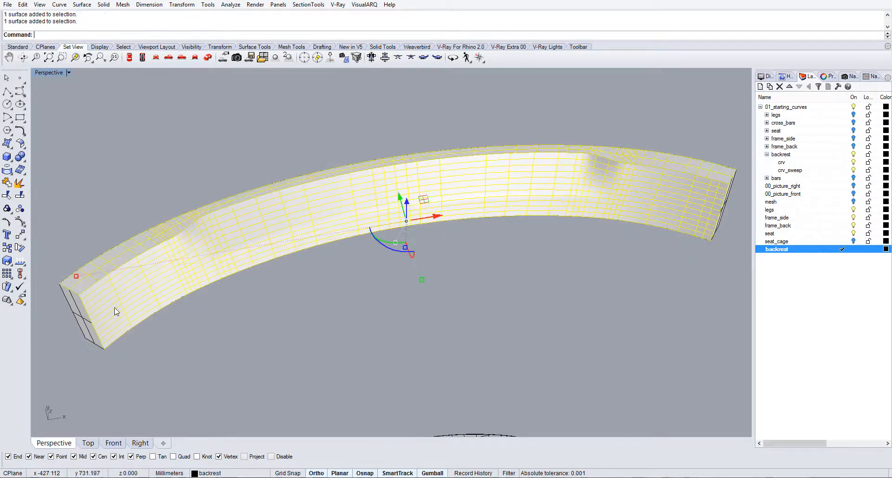
right_click_drag(77, 319, 348, 272)
right_click_drag(213, 193, 502, 167)
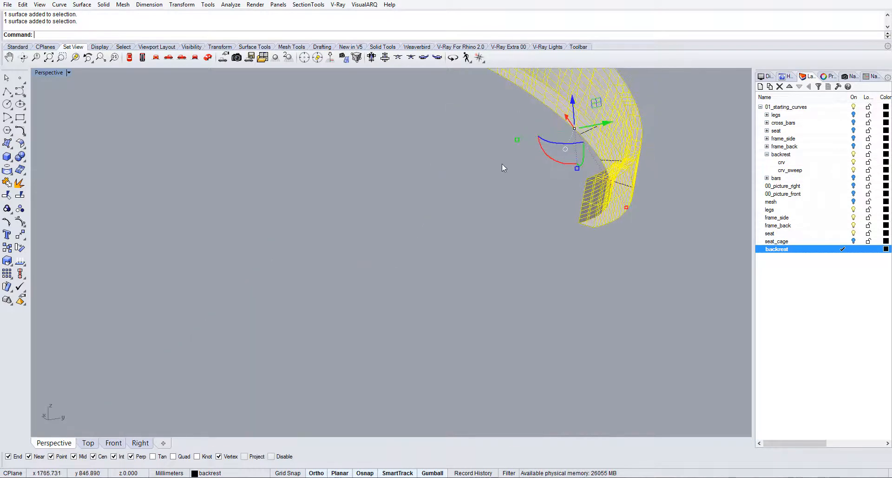
right_click_drag(595, 221, 520, 233)
key("Return")
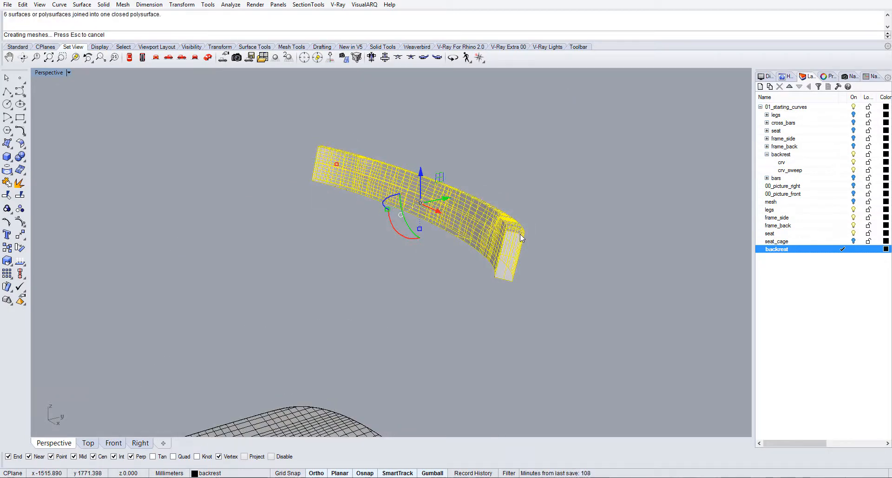
key("Escape")
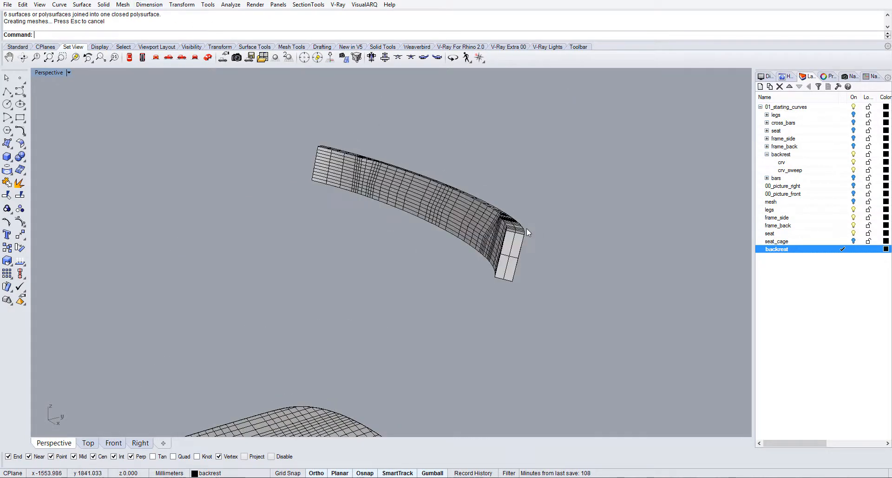
Step: Round the short upper edges at both ends of the backrest with BlendEdge, using a radius of 40 mm
scroll(512, 256, "up", 10)
scroll(498, 284, "down", 5)
right_click_drag(454, 273, 506, 285)
scroll(488, 232, "up", 5)
right_click_drag(505, 234, 553, 258)
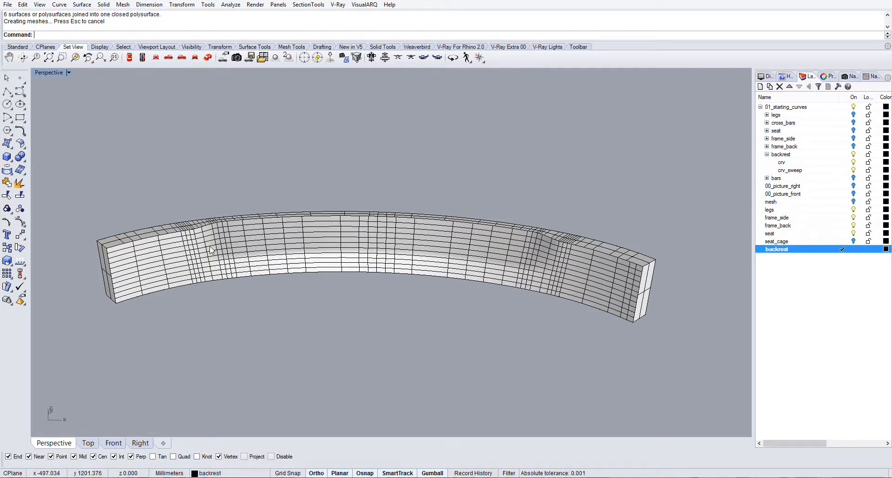
type("Ble")
key("Return")
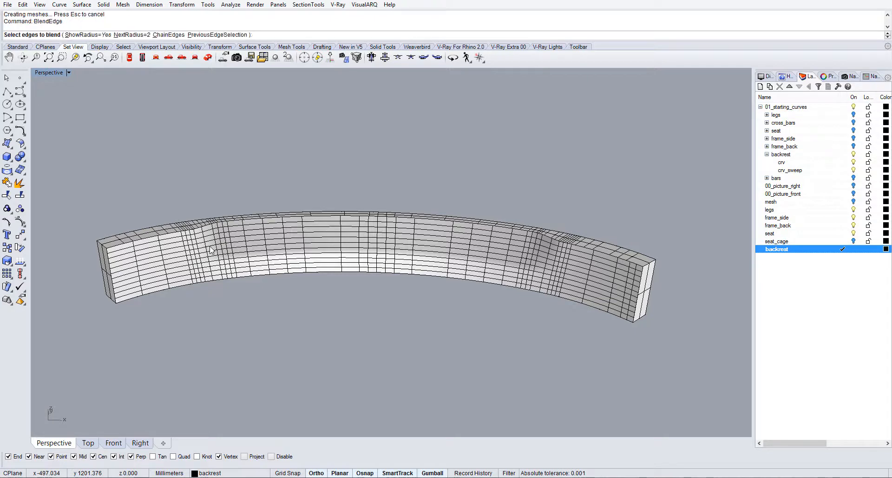
scroll(107, 259, "up", 2)
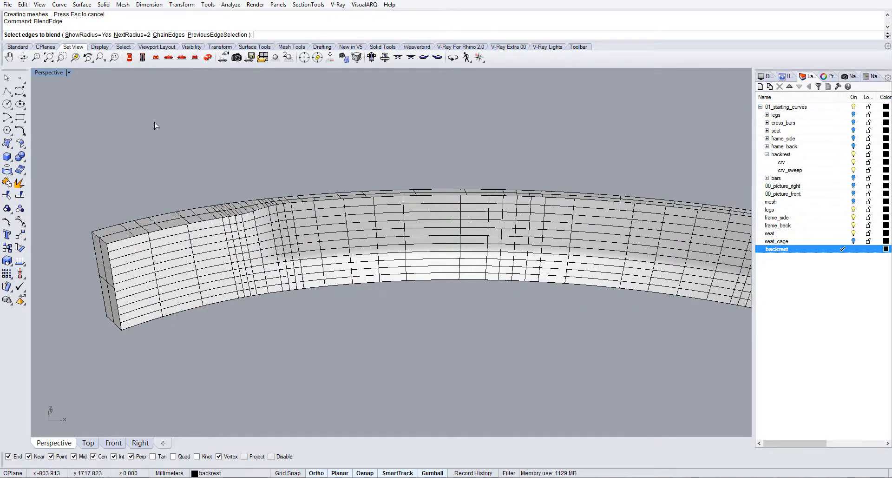
key("Return")
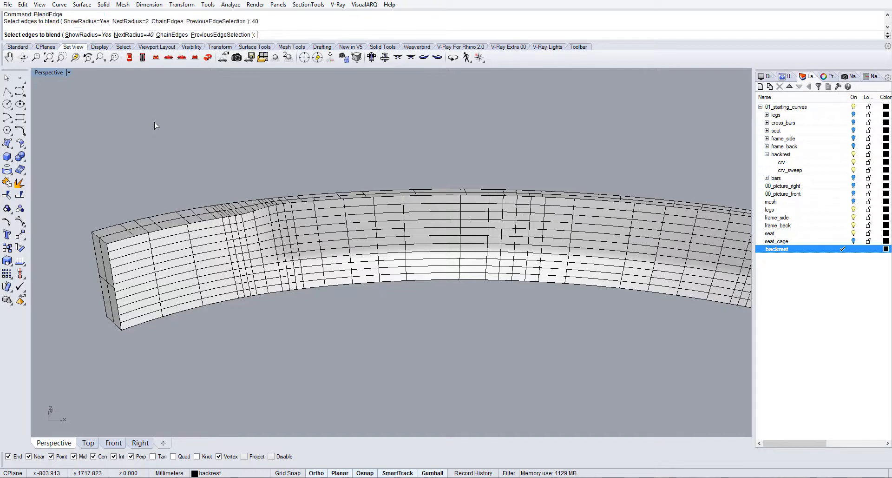
left_click(99, 241)
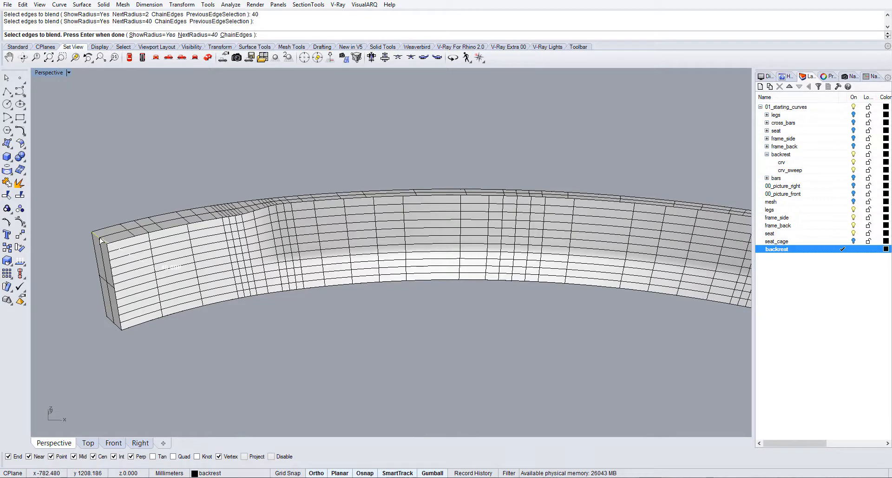
right_click_drag(100, 241, 147, 197)
left_click(288, 220)
right_click(350, 224)
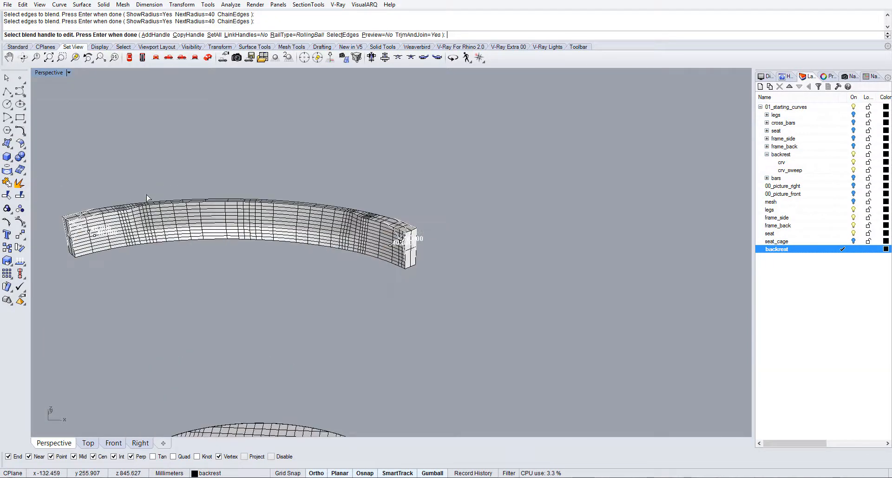
right_click(147, 198)
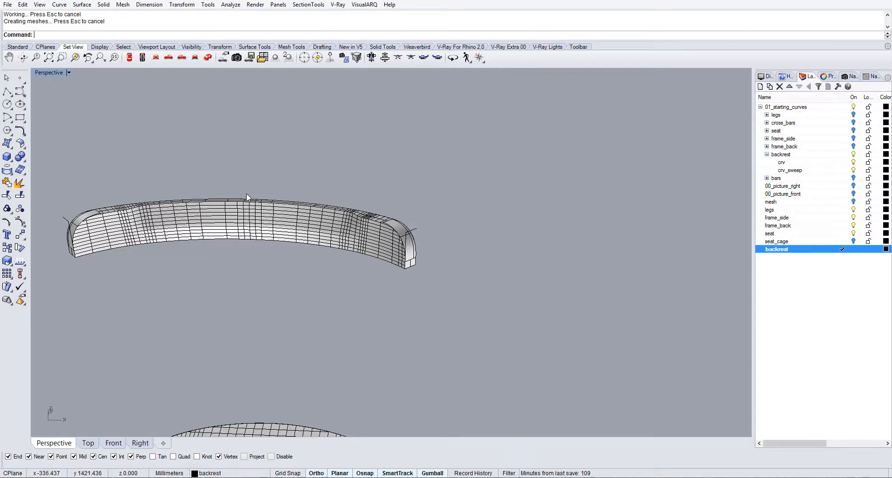
right_click_drag(282, 192, 359, 207, "shift")
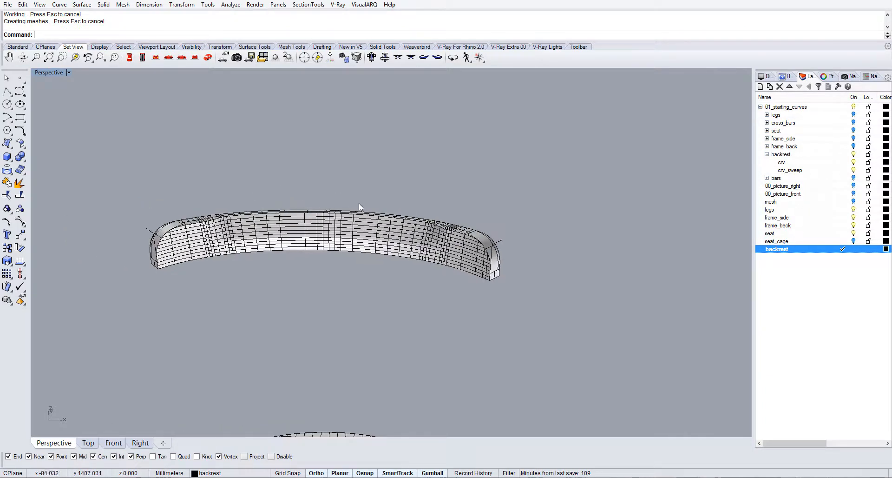
scroll(507, 265, "up", 5)
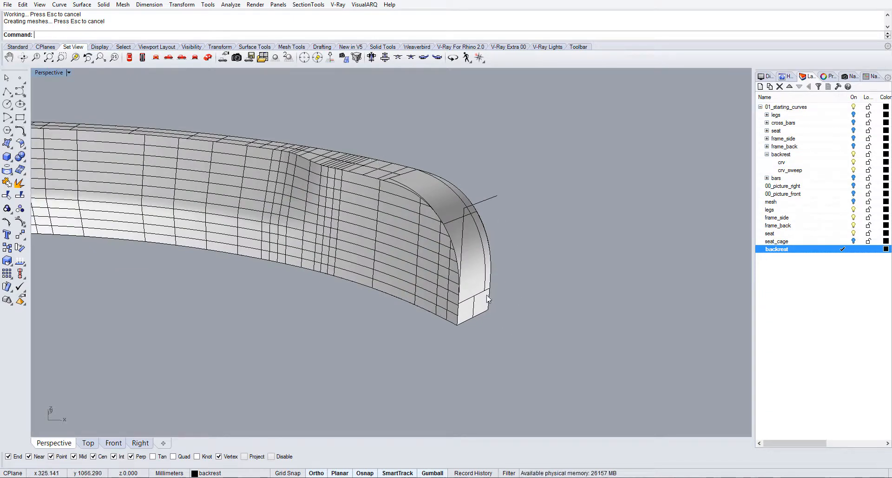
scroll(488, 289, "down", 5)
right_click_drag(238, 279, 420, 285, "shift")
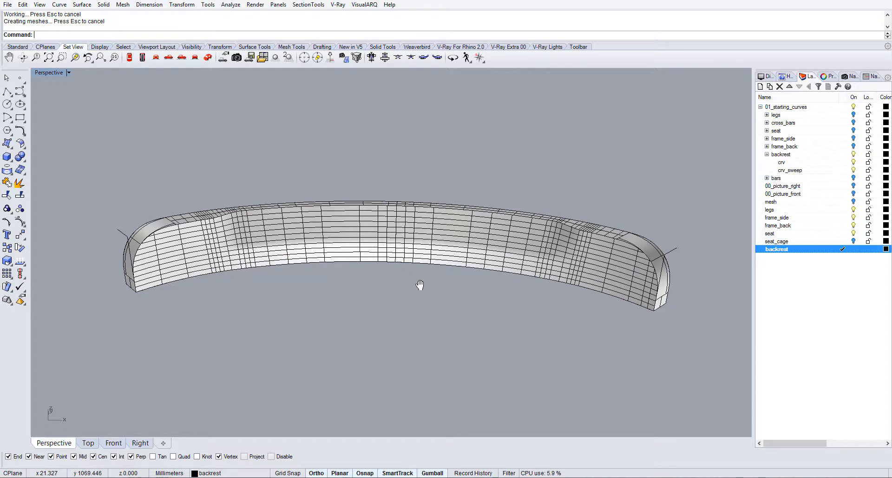
type("Fil")
key("Return")
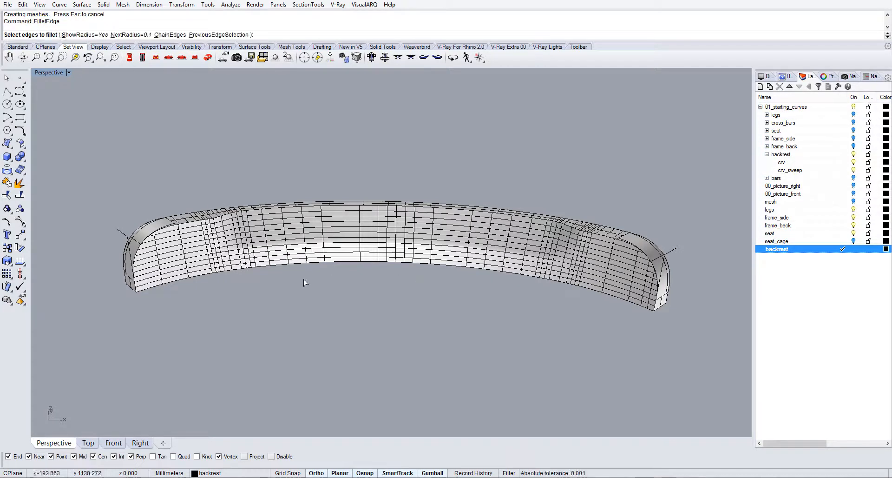
scroll(139, 293, "up", 5)
left_click(129, 284)
scroll(128, 284, "down", 6)
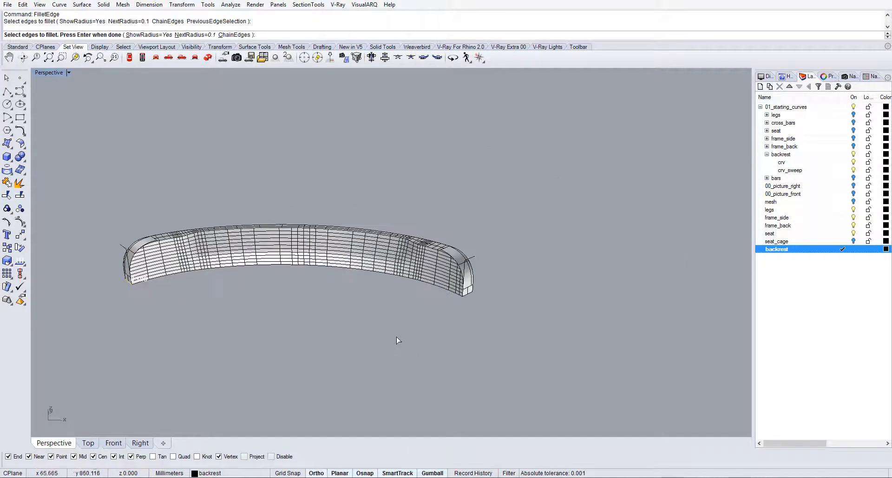
scroll(414, 331, "up", 3)
left_click(531, 249)
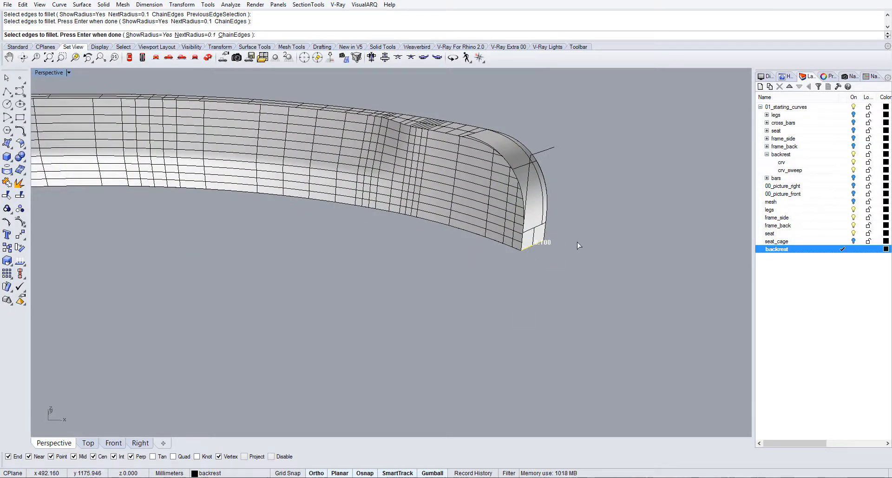
key("Escape")
Step: Fillet the short lower edges at both ends of the backrest with FilletEdge, using a radius of 2 mm
key("Return")
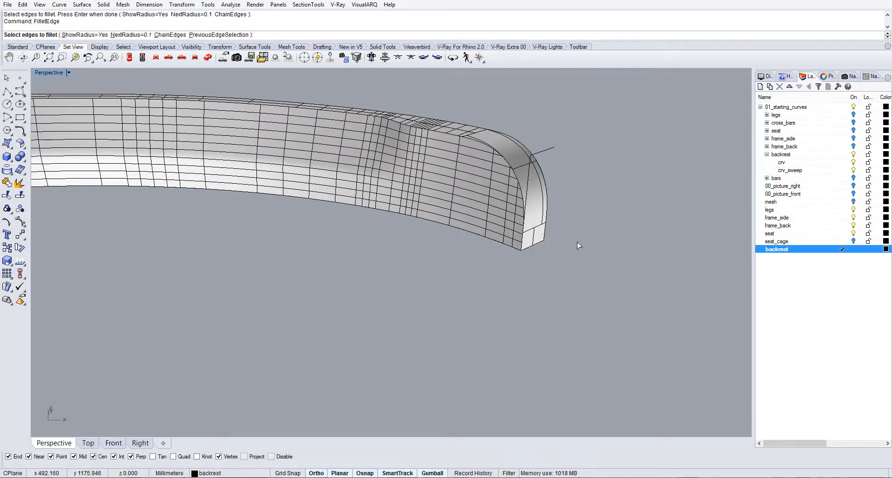
type("2")
key("Return")
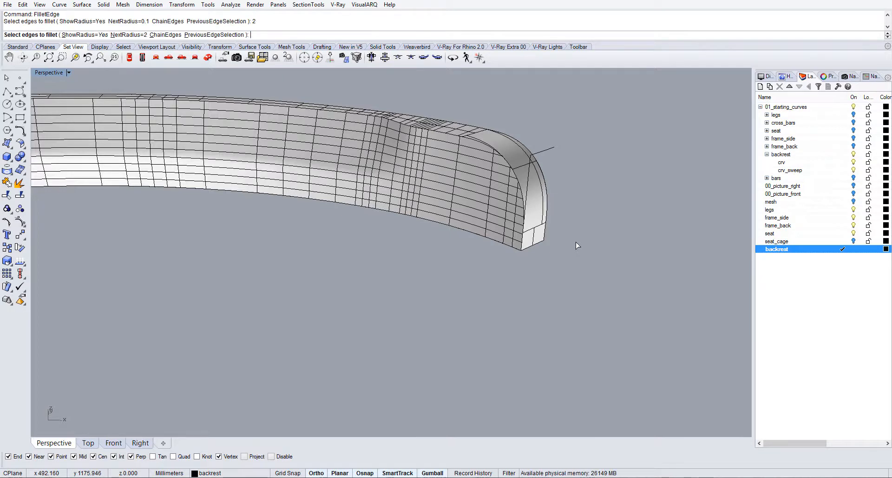
left_click(537, 248)
right_click_drag(658, 263, 242, 235)
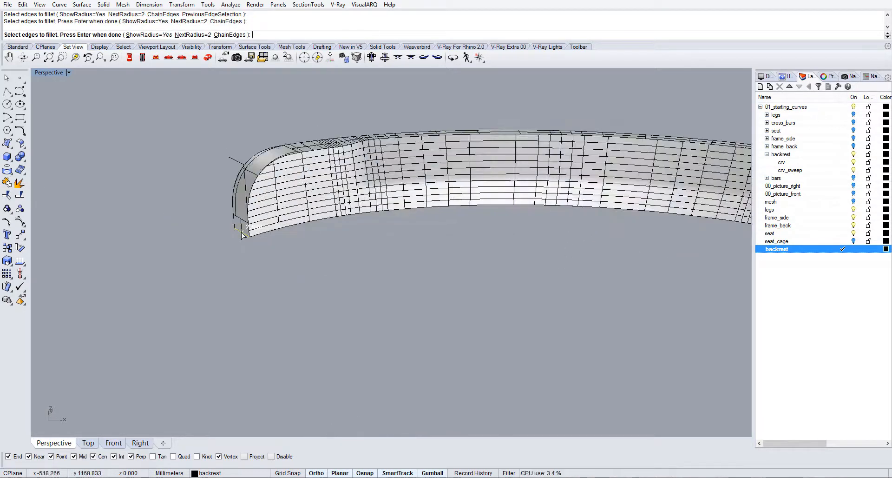
key("Return")
key("Return")
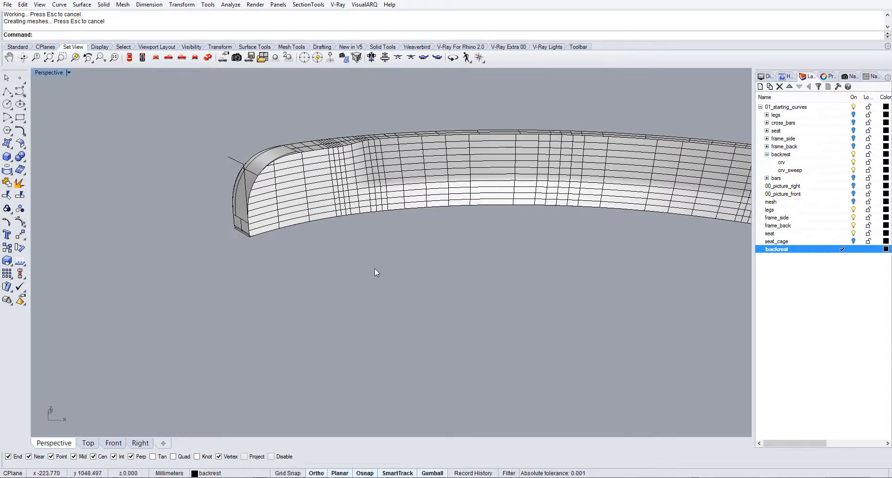
right_click_drag(377, 273, 180, 347)
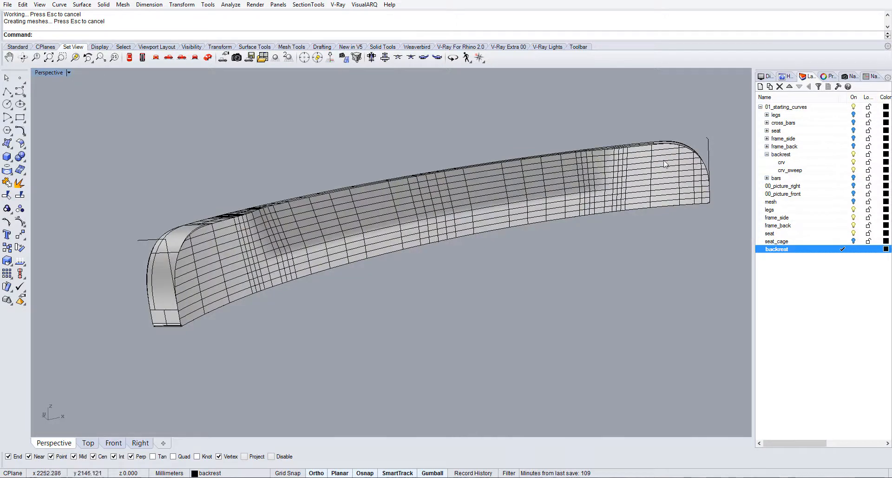
right_click_drag(479, 239, 380, 252)
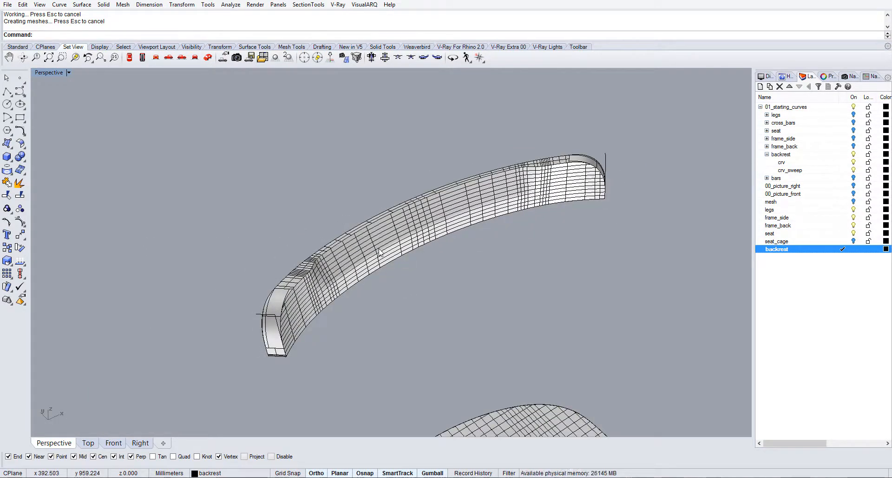
Step: Explode the backrest polysurface and delete its top surface and the blended corner surface at one end, keeping the front surface
left_click(380, 252)
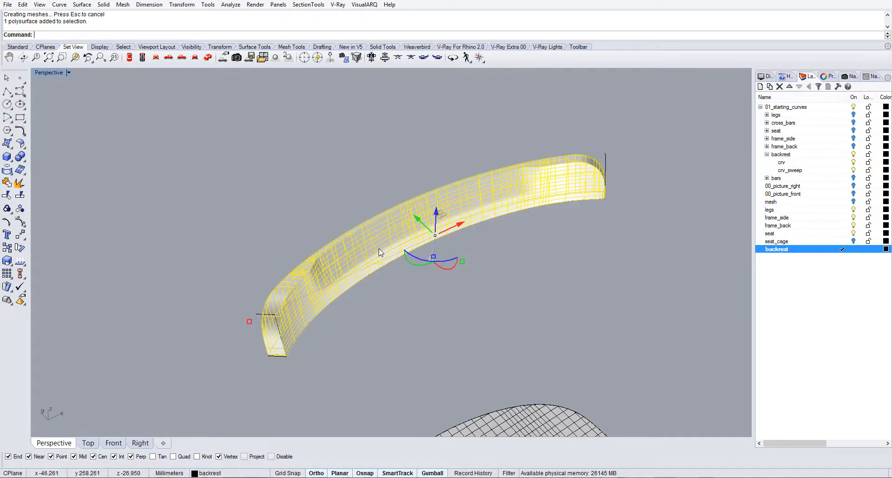
type("Exp")
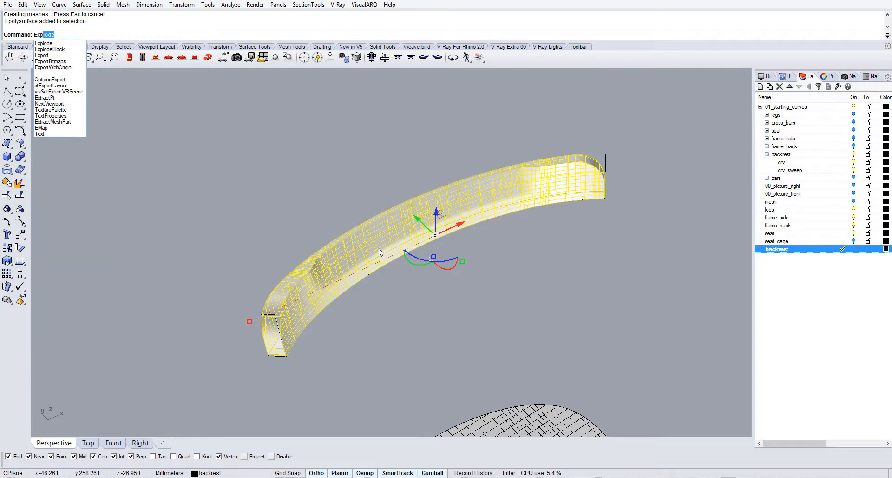
key("Return")
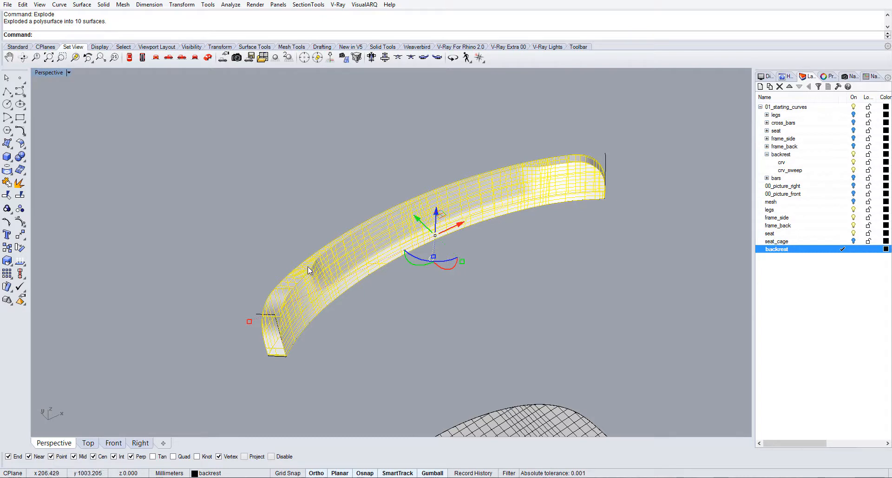
left_click(308, 271)
left_click(303, 270)
key("Delete")
left_click(287, 291)
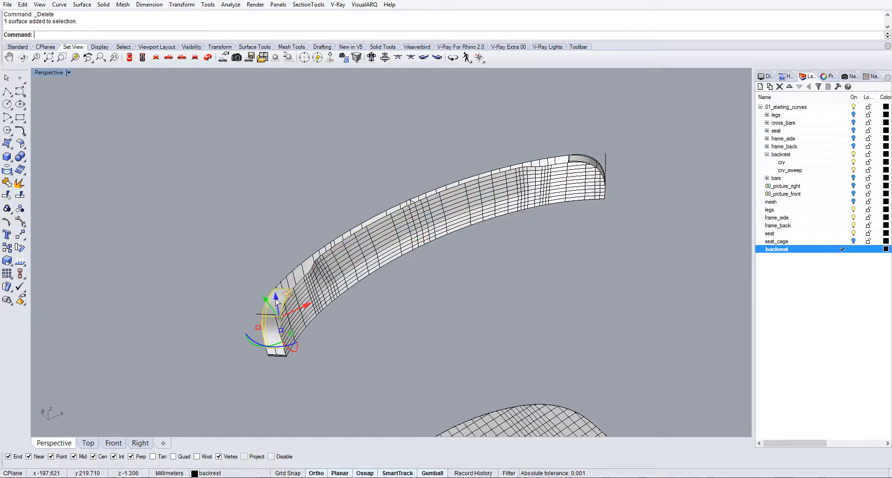
key("Delete")
key("Delete")
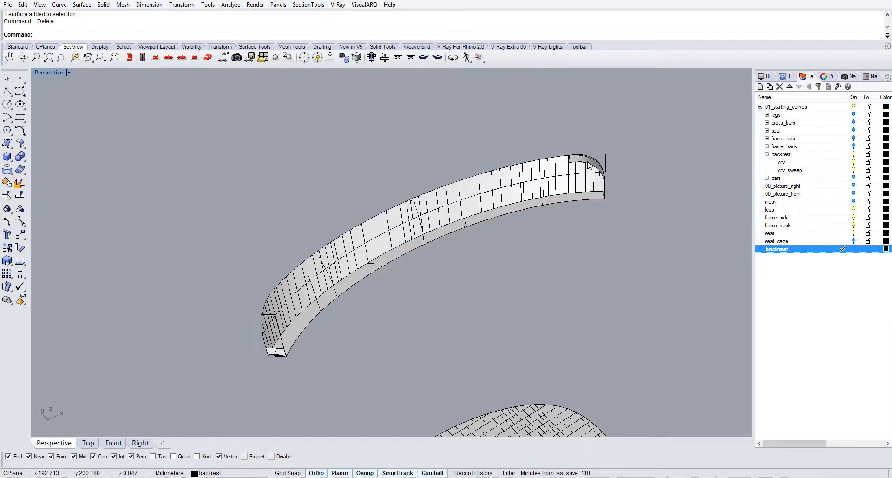
key("ctrl+z")
Step: Delete the backrest's underside and its remaining end, blend and fillet surfaces, keeping only the front and rear surfaces
right_click_drag(497, 264, 514, 304)
left_click(515, 305)
scroll(269, 284, "up", 8)
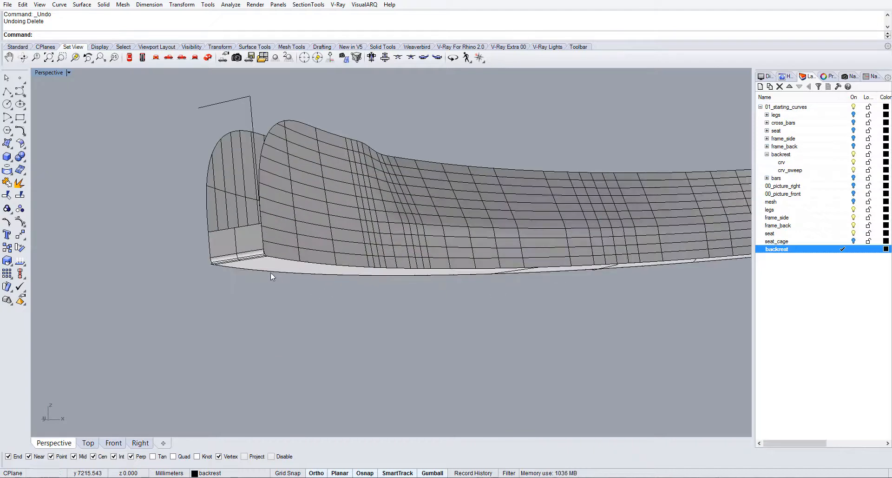
left_click(271, 275)
key("Delete")
scroll(250, 256, "down", 5)
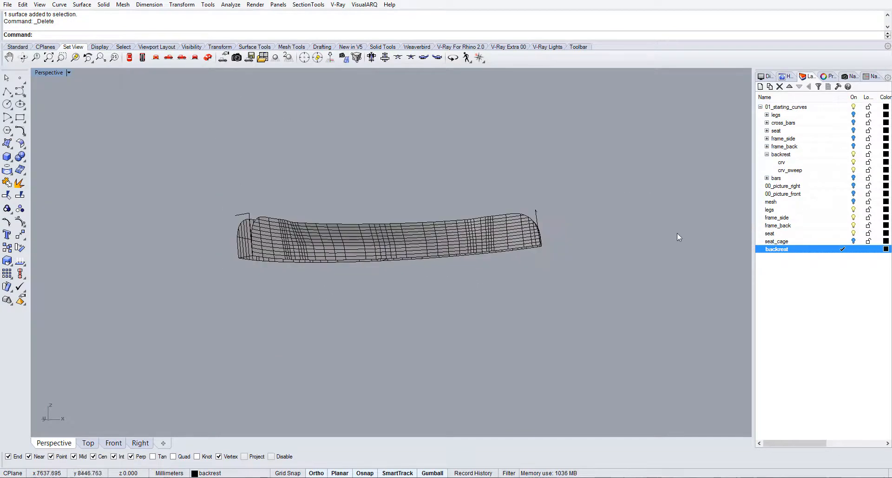
scroll(472, 234, "up", 6)
left_click(379, 265)
scroll(393, 262, "up", 3)
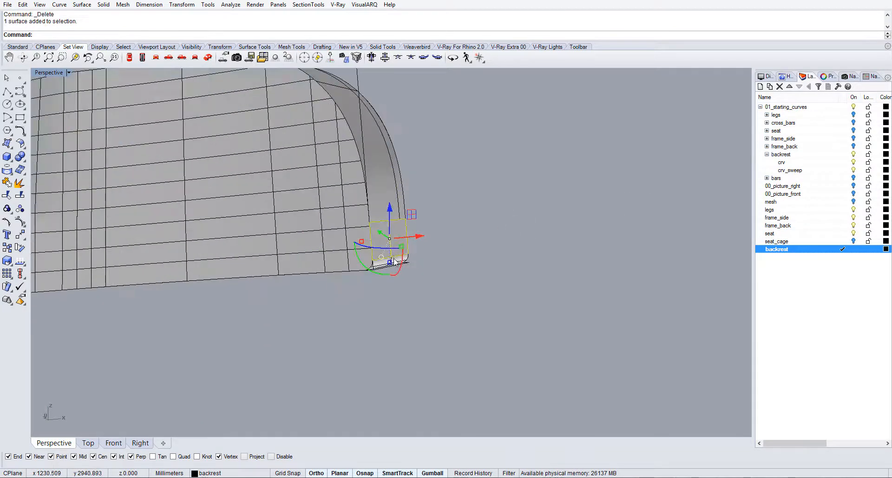
key("Delete")
scroll(458, 251, "down", 6)
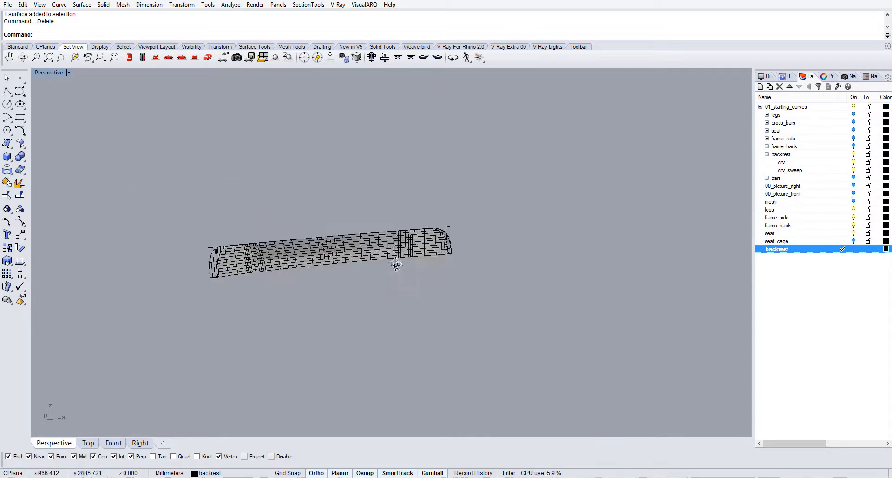
Step: Examine the backrest's front and rear surfaces and the mid-span line connecting their lower edges
right_click_drag(458, 251, 382, 256)
scroll(382, 257, "up", 10)
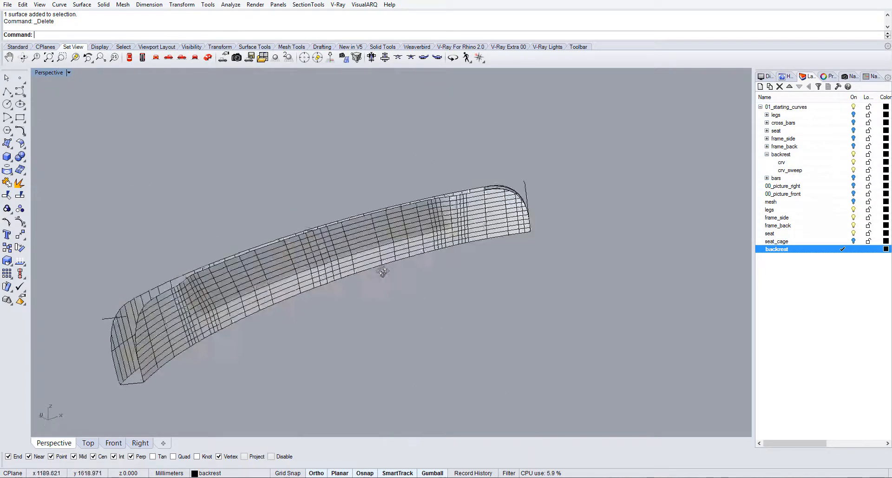
scroll(313, 205, "down", 6)
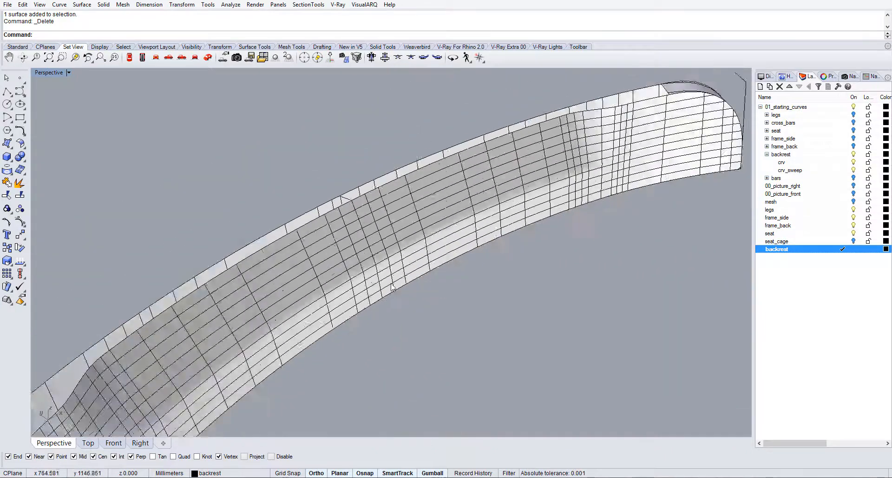
right_click_drag(313, 204, 391, 172)
scroll(379, 196, "up", 5)
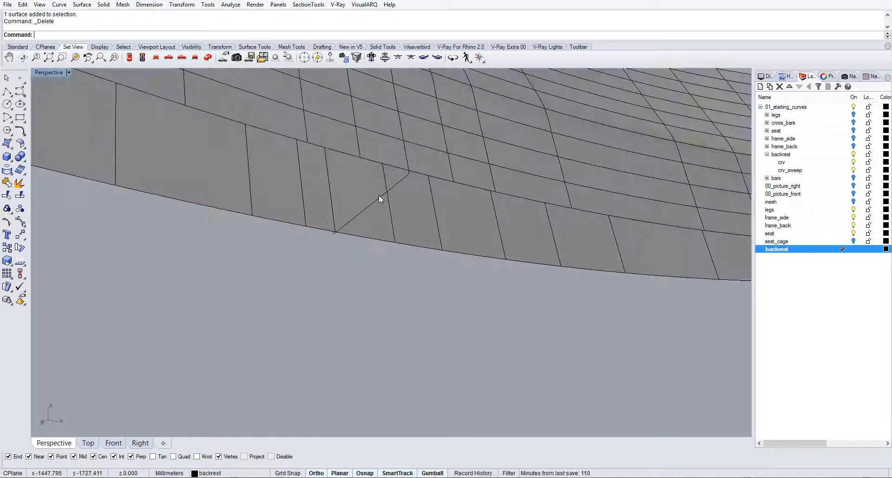
left_click(382, 198)
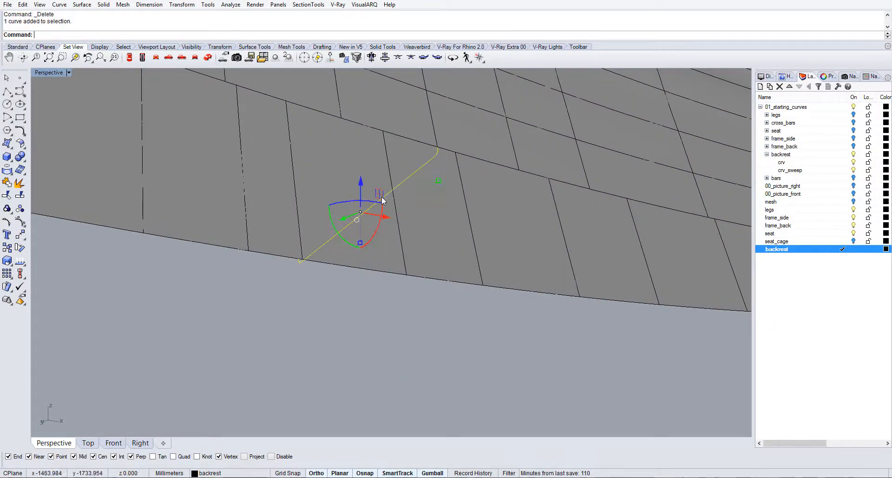
scroll(381, 199, "down", 5)
right_click_drag(381, 199, 455, 237)
scroll(455, 237, "up", 3)
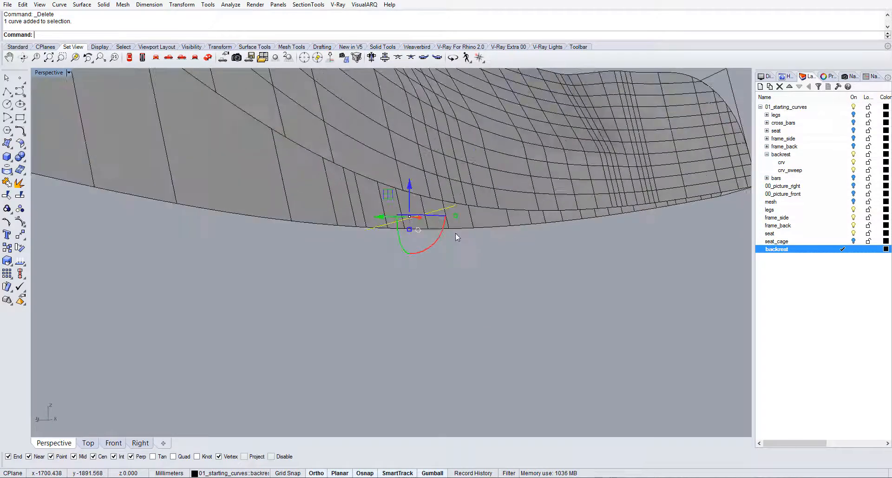
scroll(540, 227, "down", 5)
right_click_drag(541, 227, 487, 308)
scroll(487, 308, "up", 2)
key("Delete")
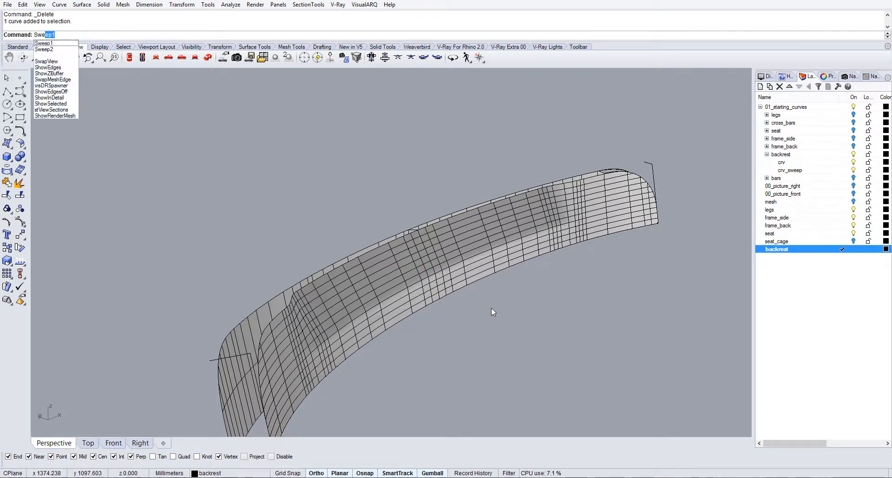
Step: Start a Sweep2 with chained edges and take the full perimeter of the backrest's front surface as the first rail
type("ep2")
key("Return")
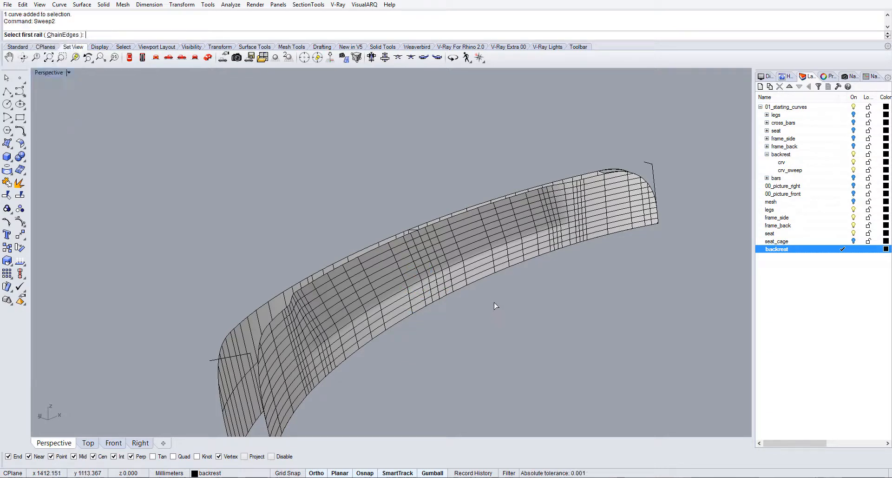
left_click(62, 35)
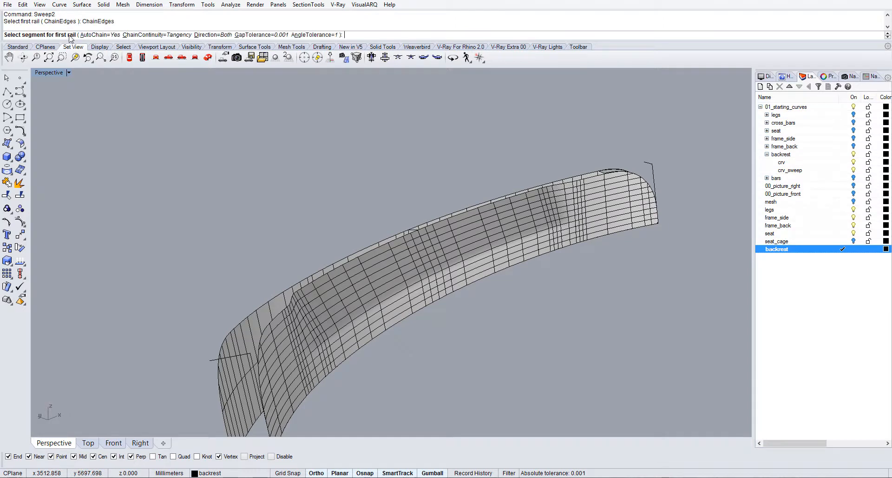
left_click(418, 310)
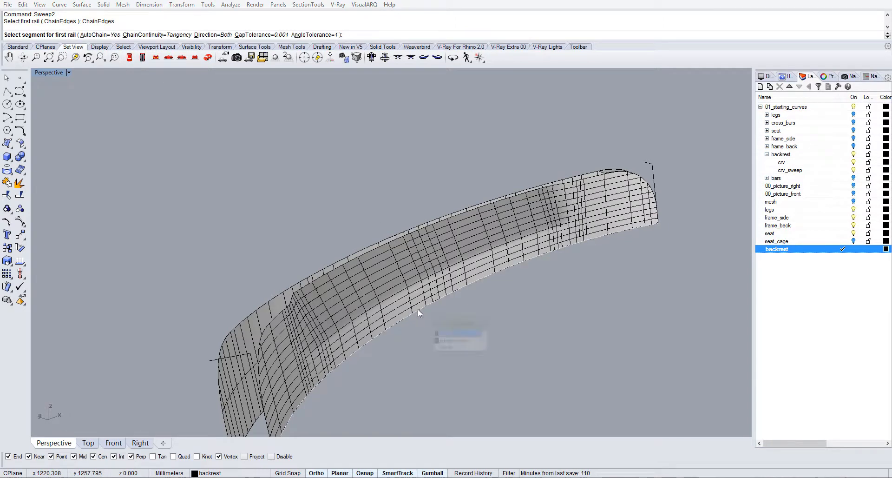
left_click(446, 342)
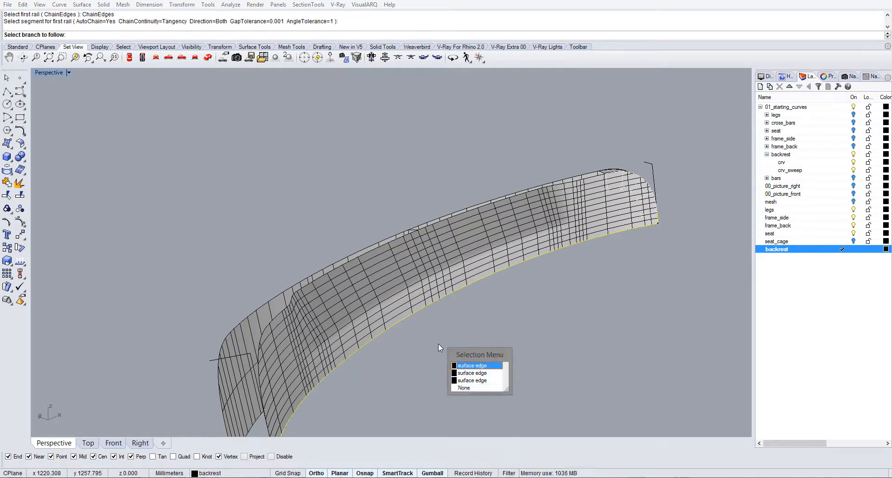
left_click(466, 366)
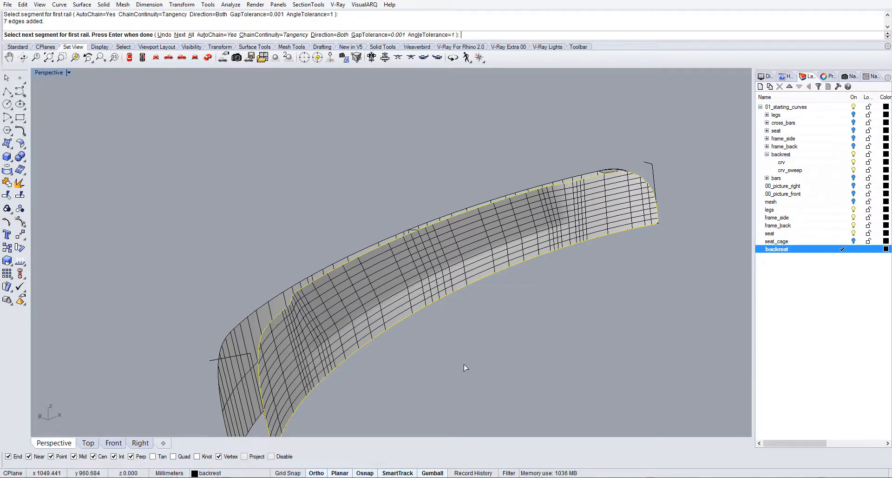
scroll(406, 331, "up", 6)
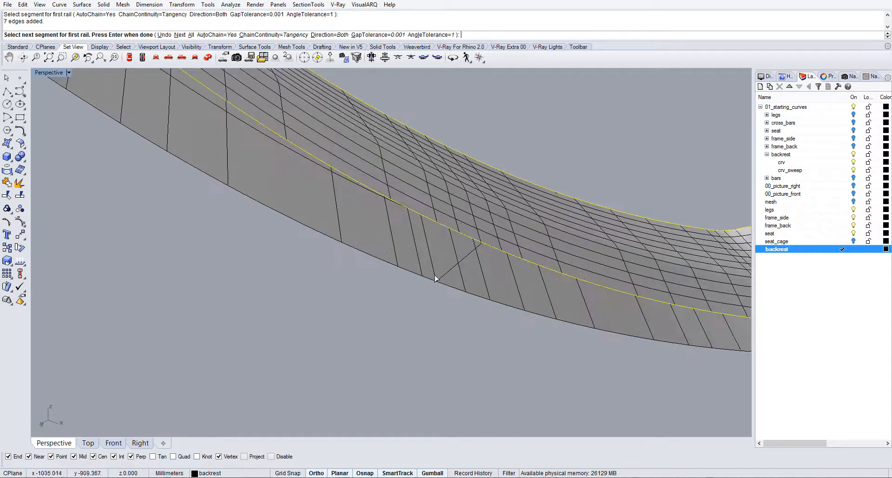
key("Return")
Step: Take the full chained perimeter of the backrest's rear surface as the second sweep rail
left_click(429, 281)
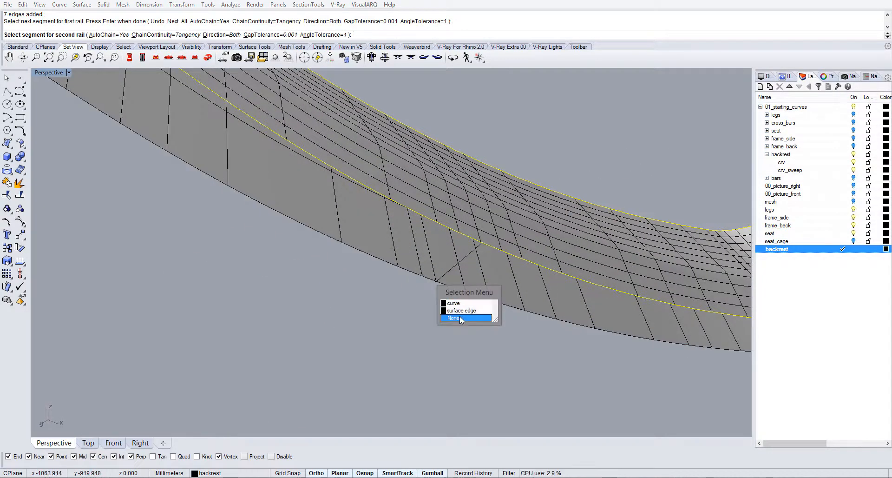
left_click(457, 308)
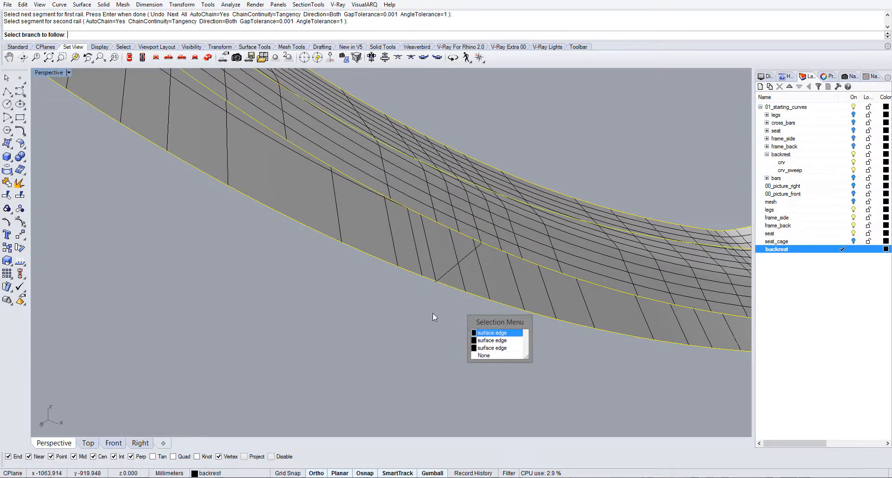
key("Return")
scroll(437, 311, "down", 6)
scroll(449, 320, "up", 4)
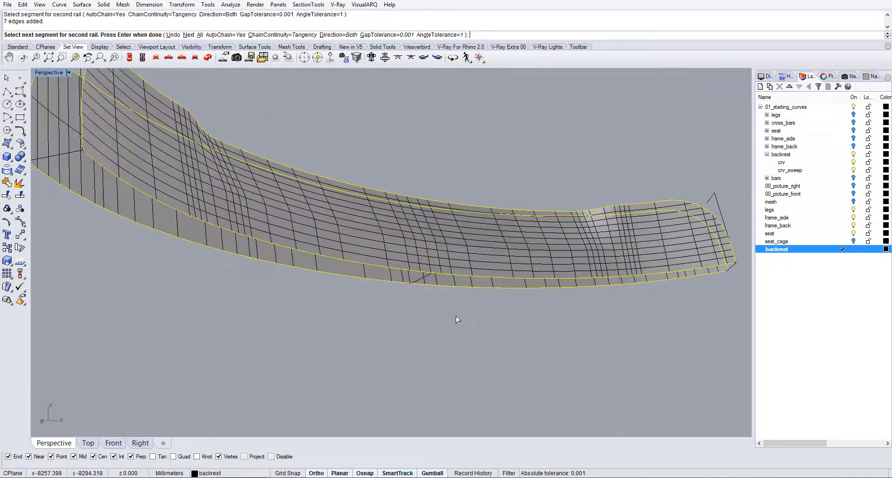
key("Return")
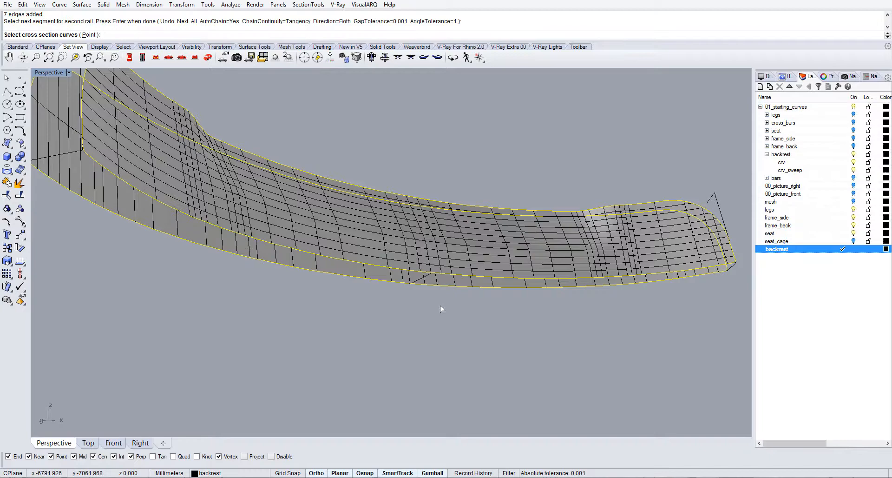
Step: Use the mid-span line between the lower edges as the sweep's only cross-section curve
scroll(418, 281, "up", 2)
left_click(421, 282)
scroll(275, 312, "down", 3)
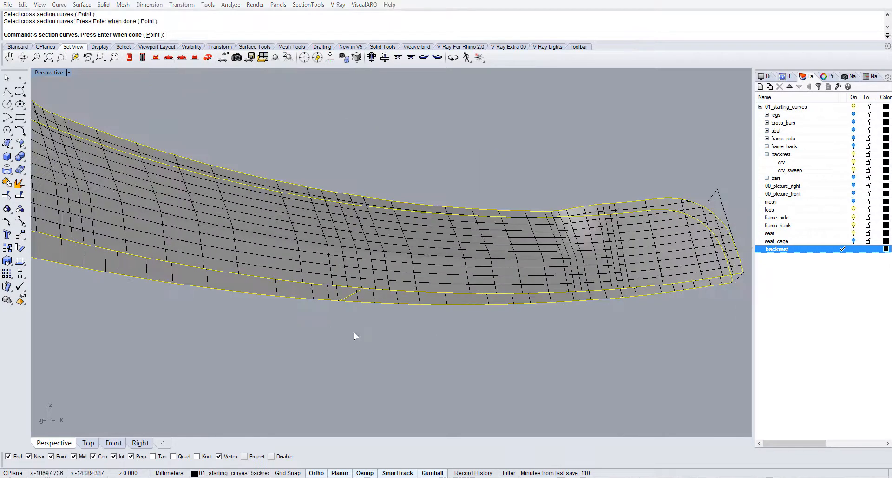
key("Return")
right_click_drag(356, 326, 387, 297)
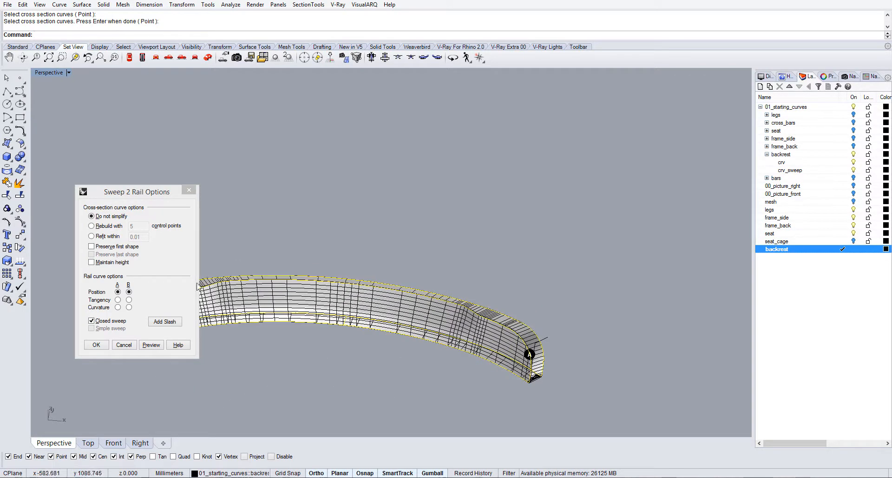
Step: Add sweep slashes between the front and rear lower edges, from the mid-span line towards one end of the backrest
left_click(165, 321)
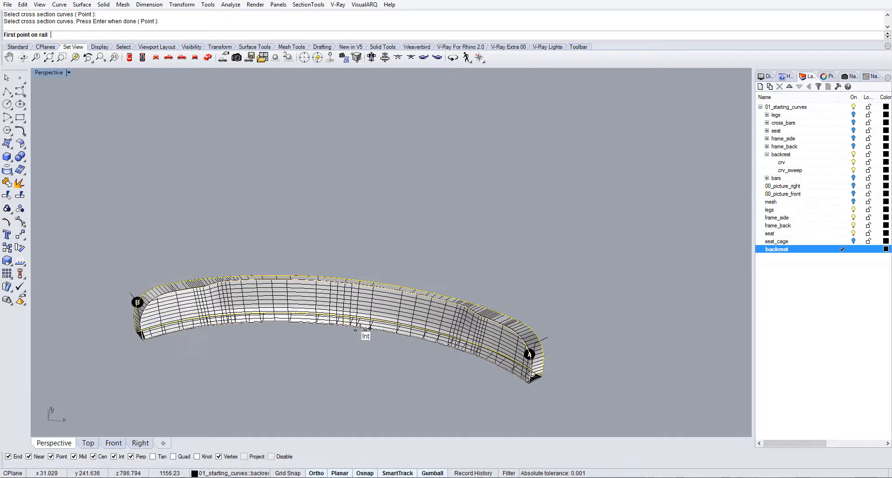
scroll(365, 335, "up", 6)
right_click_drag(380, 299, 391, 246)
scroll(406, 151, "up", 5)
left_click(406, 149)
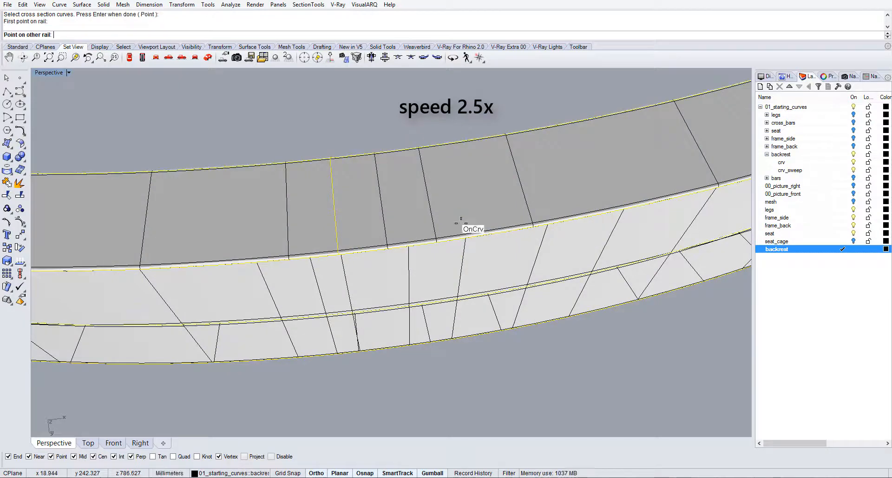
left_click(462, 241)
scroll(462, 241, "down", 6)
right_click_drag(462, 241, 581, 167, "shift")
left_click(592, 154)
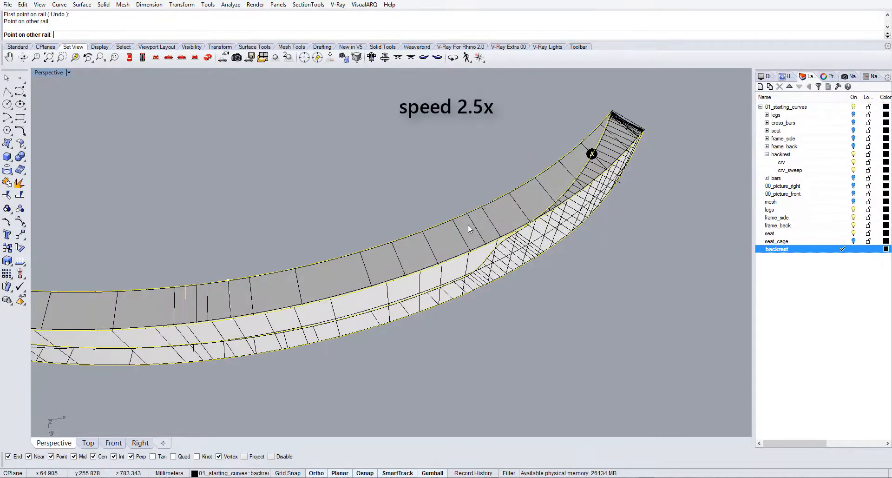
left_click(516, 232)
right_click_drag(516, 232, 418, 343)
left_click(525, 176)
left_click(547, 181)
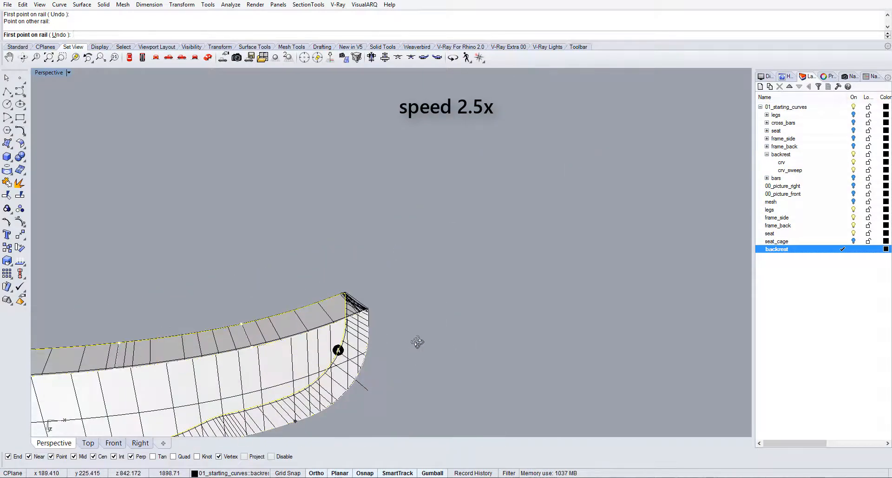
Step: Add a sweep slash between the front and rear lower edges shortly before the backrest's first end
scroll(328, 302, "up", 6)
left_click(327, 283)
right_click_drag(359, 327, 360, 363)
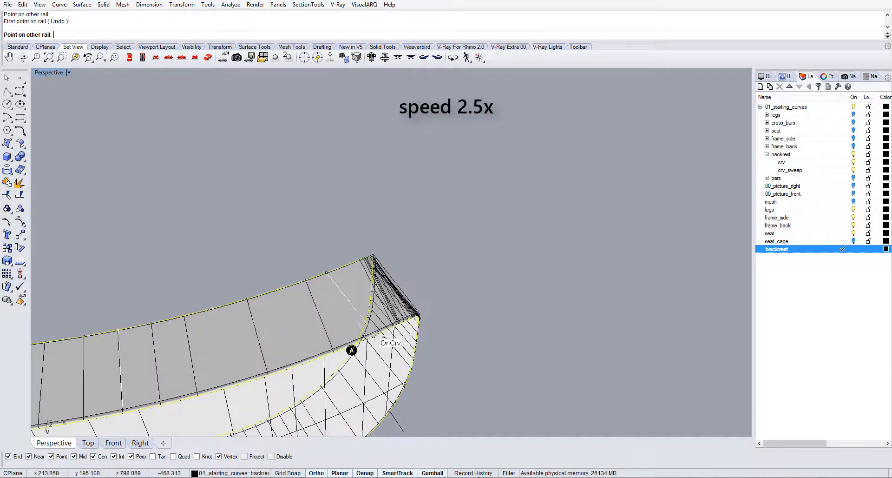
left_click(367, 331)
Step: Add sweep slashes across the small rounded lower corner at that end of the backrest
scroll(363, 272, "down", 9)
scroll(364, 279, "up", 8)
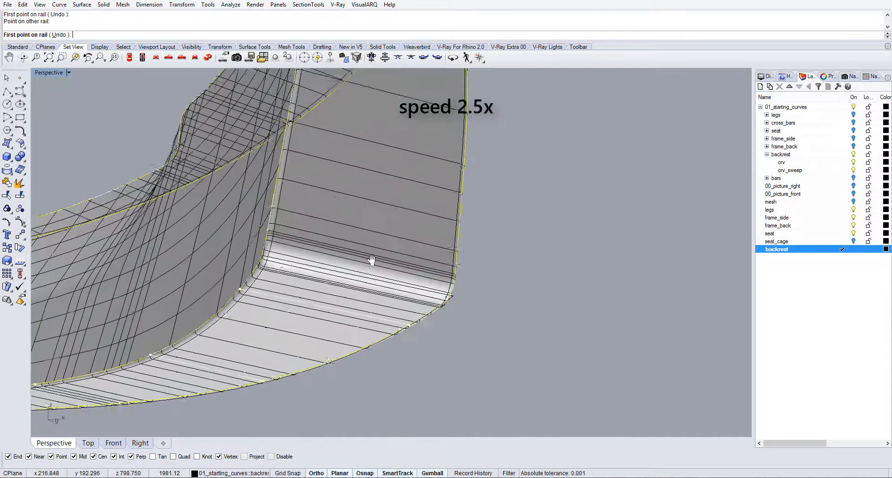
left_click(449, 296)
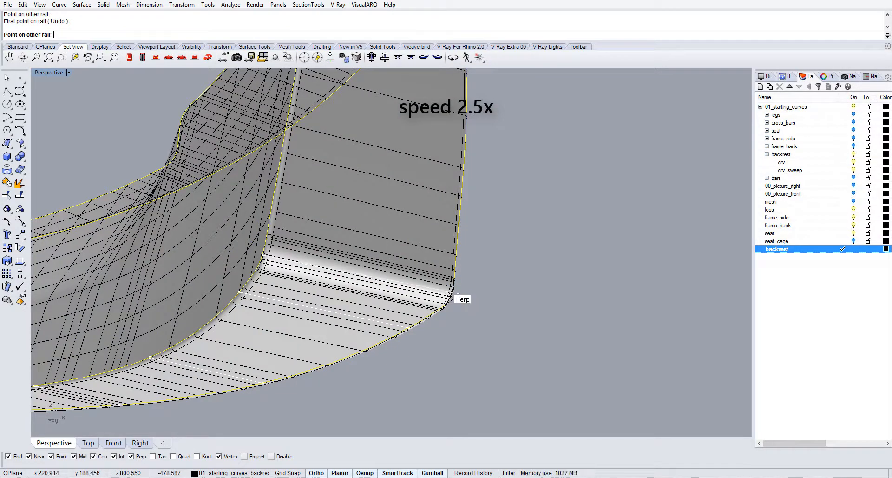
left_click(449, 295)
left_click(266, 238)
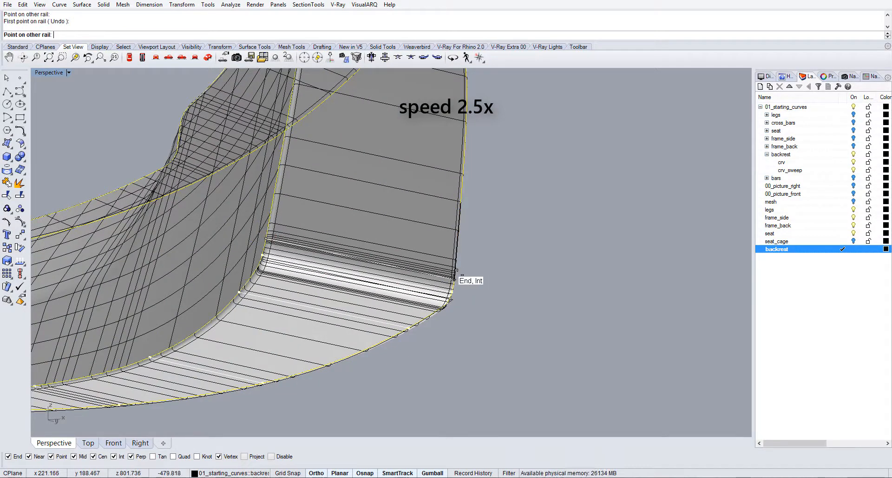
left_click(453, 278)
left_click(444, 305)
left_click(445, 306)
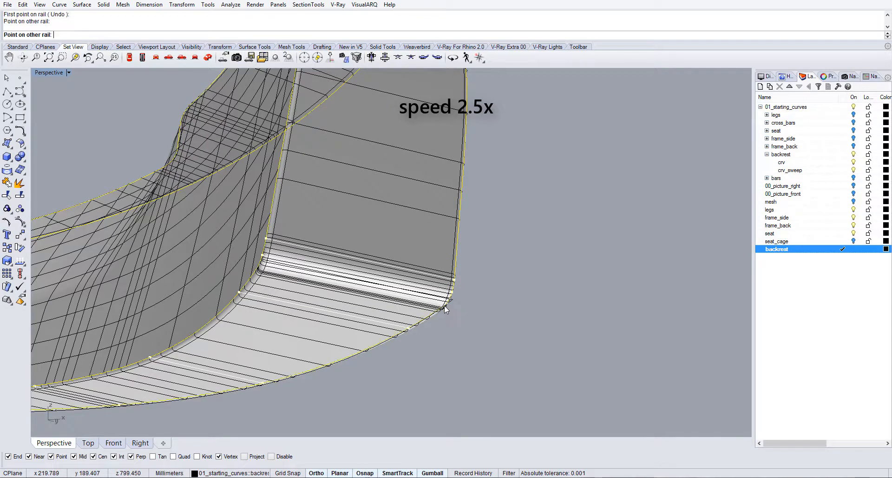
Step: Add sweep slashes between the front and rear edges up the curved side of the same end
right_click_drag(462, 255, 392, 205)
left_click(345, 243)
left_click(446, 196)
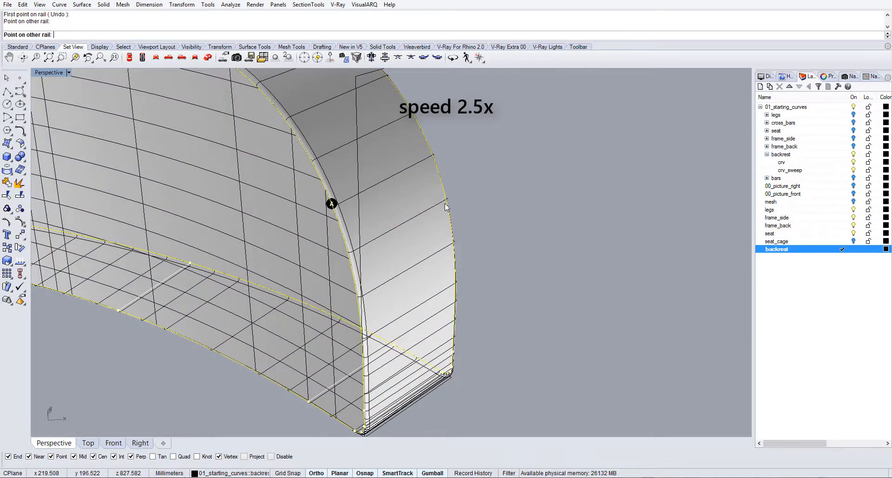
scroll(449, 202, "down", 6)
left_click(374, 174)
left_click(425, 153)
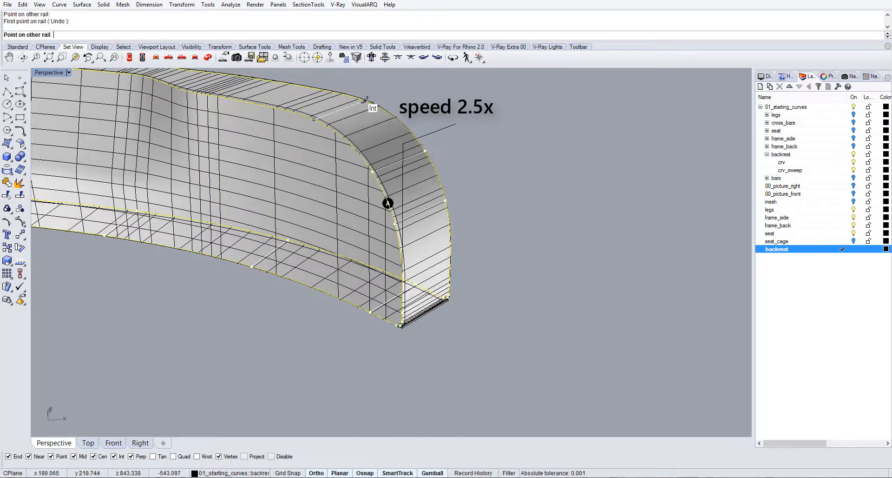
Step: Add sweep slashes along the upper edges from that end's curve towards the backrest's mid-span
right_click_drag(363, 108, 448, 253, "shift")
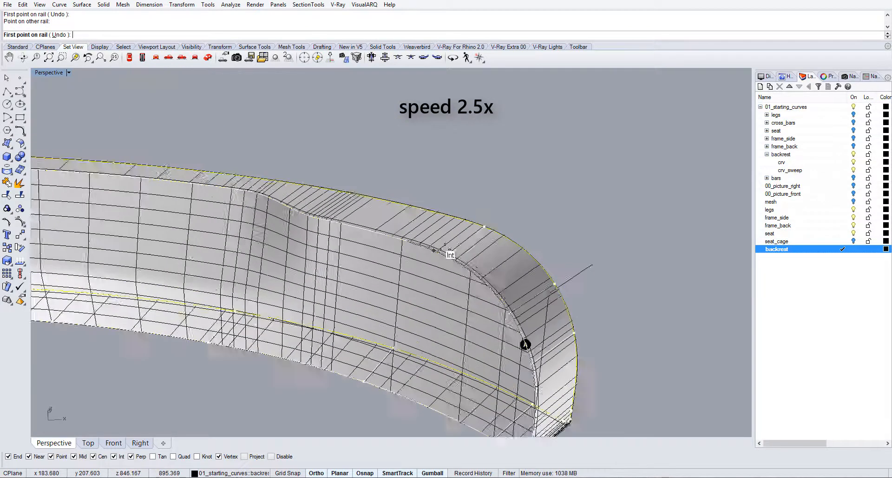
left_click(370, 237)
left_click(229, 191)
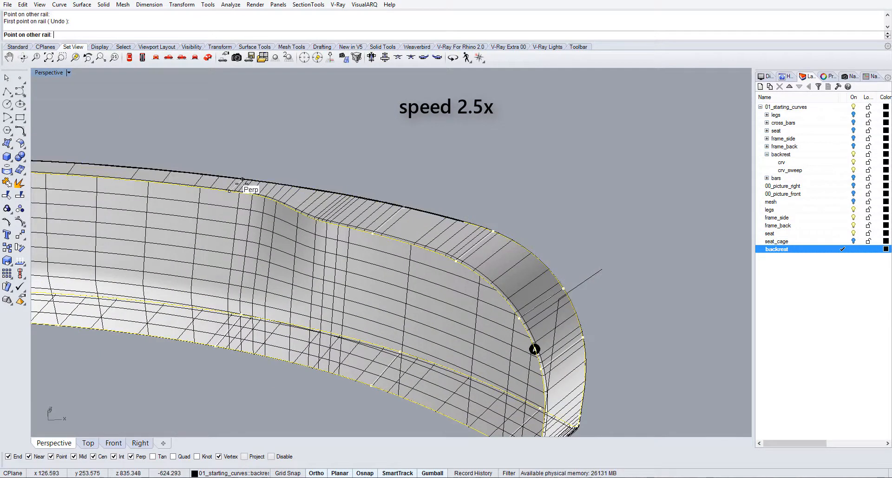
left_click(249, 185)
scroll(388, 205, "up", 4)
left_click(362, 202)
left_click(367, 203)
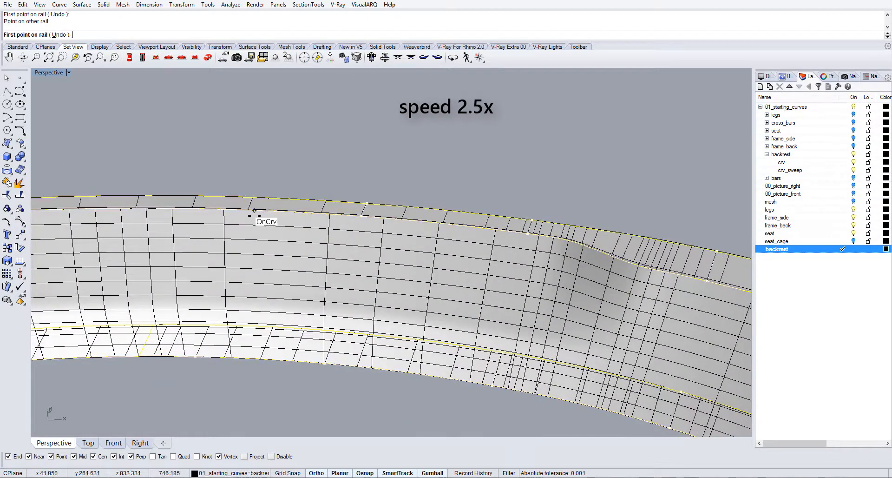
Step: Add sweep slashes along the upper edges from mid-span towards the opposite end of the backrest
left_click(257, 215)
right_click_drag(386, 196, 412, 225)
left_click(300, 222)
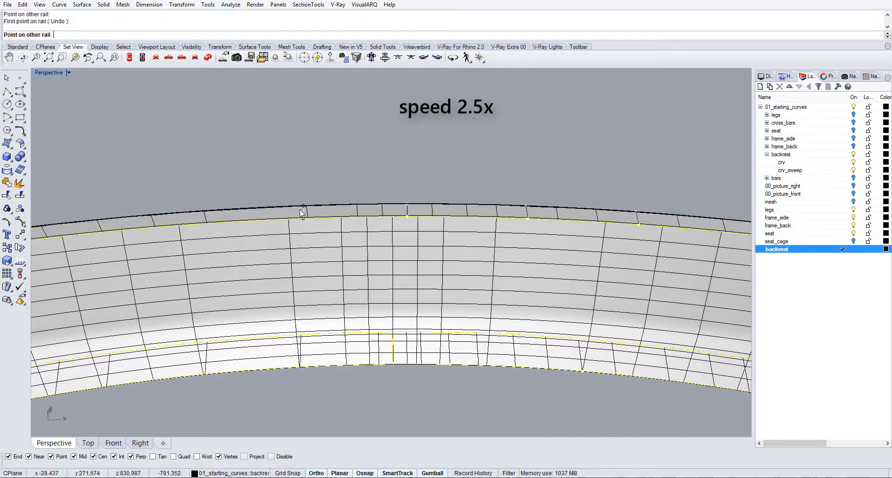
left_click(199, 219)
right_click_drag(199, 219, 389, 200)
left_click(390, 199)
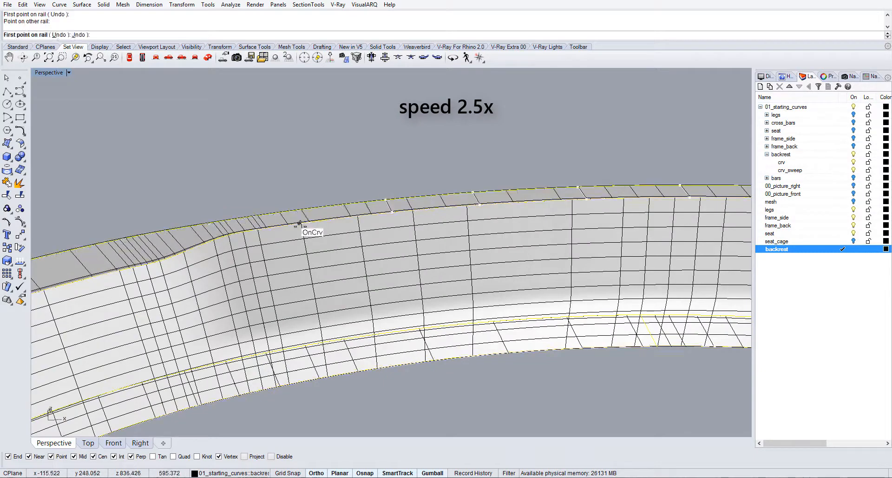
left_click(257, 229)
Step: Add sweep slashes along the remaining upper edges and around the large curve of the opposite end
mouse_move(164, 231)
right_mouse_down()
mouse_move(352, 184)
mouse_move(299, 185)
right_mouse_up()
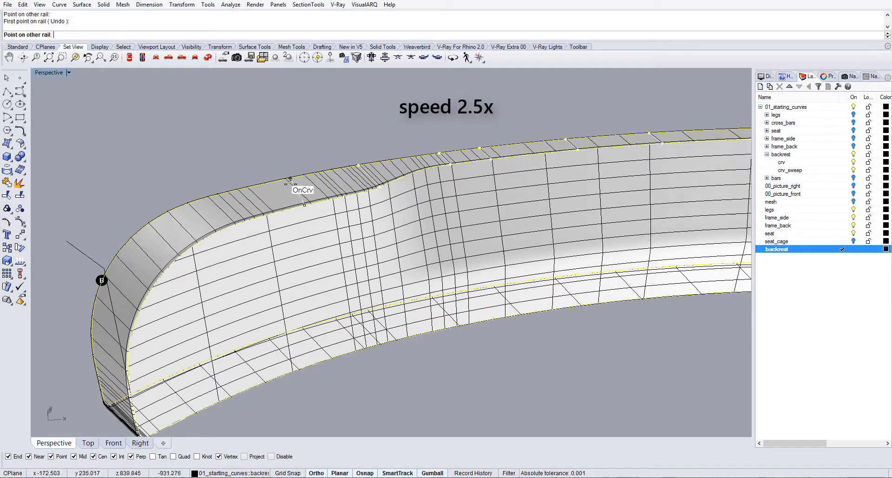
left_click(190, 203)
left_click(119, 265)
left_click(123, 259)
right_click_drag(123, 259, 273, 302)
left_click(194, 251)
left_click(196, 253)
Step: Add sweep slashes down the opposite end's side and around its small rounded lower corner
right_click_drag(195, 253, 299, 313)
left_click(296, 310)
left_click(223, 302)
left_click(298, 247)
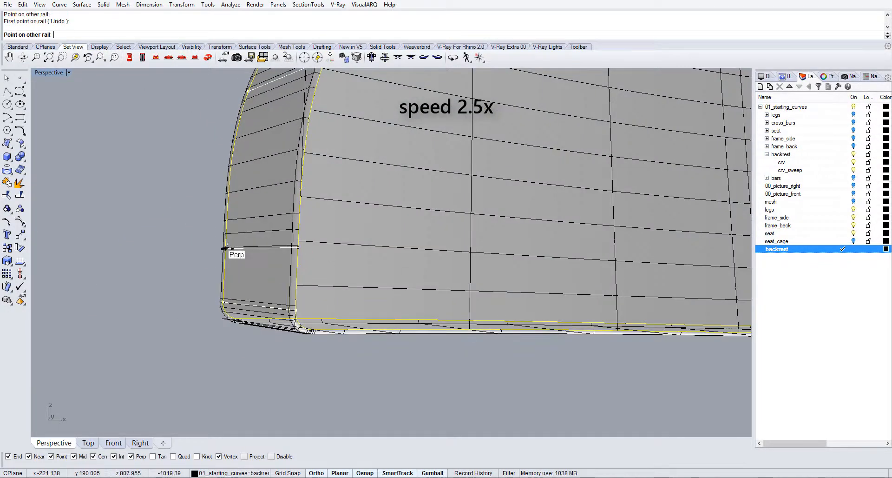
left_click(226, 248)
right_click_drag(299, 285, 289, 375)
left_click(271, 401)
left_click(259, 389)
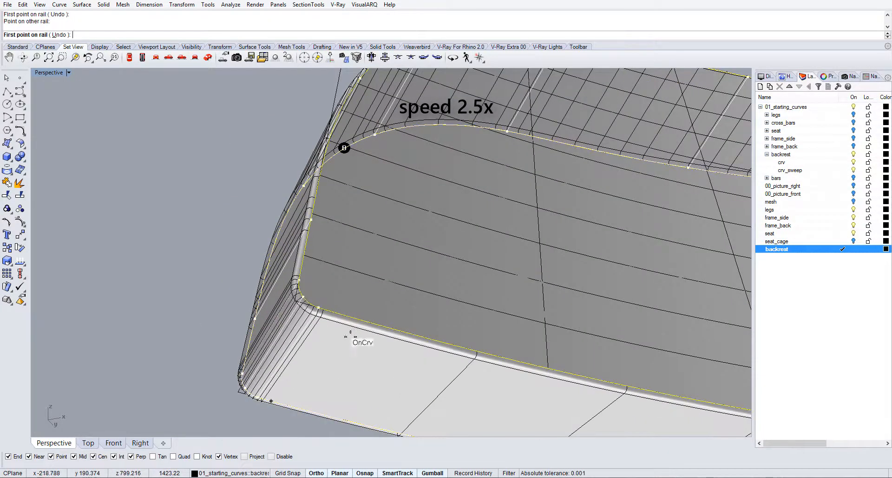
Step: Add sweep slashes along the lower edges from the opposite end's corner back towards mid-span
scroll(350, 334, "down", 5)
right_click_drag(319, 382, 351, 302)
scroll(337, 318, "up", 4)
left_click(355, 351)
left_click(363, 350)
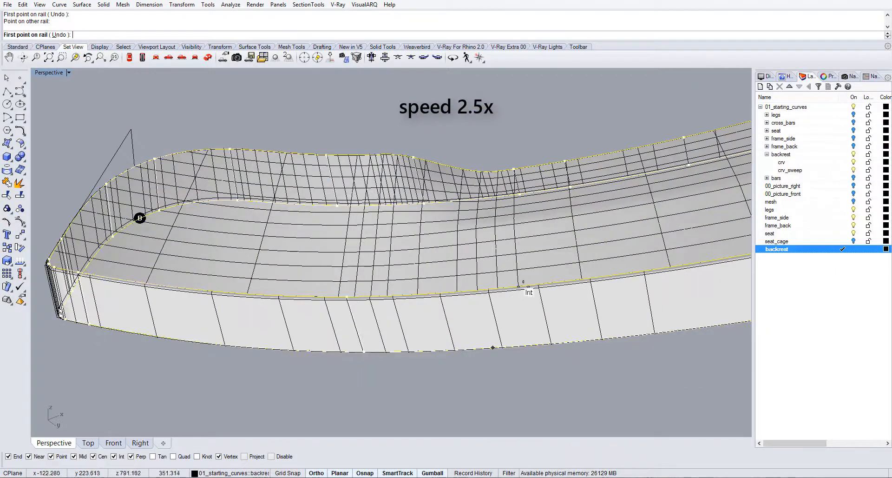
left_click(540, 291)
left_click(557, 347)
right_click_drag(538, 334, 391, 289)
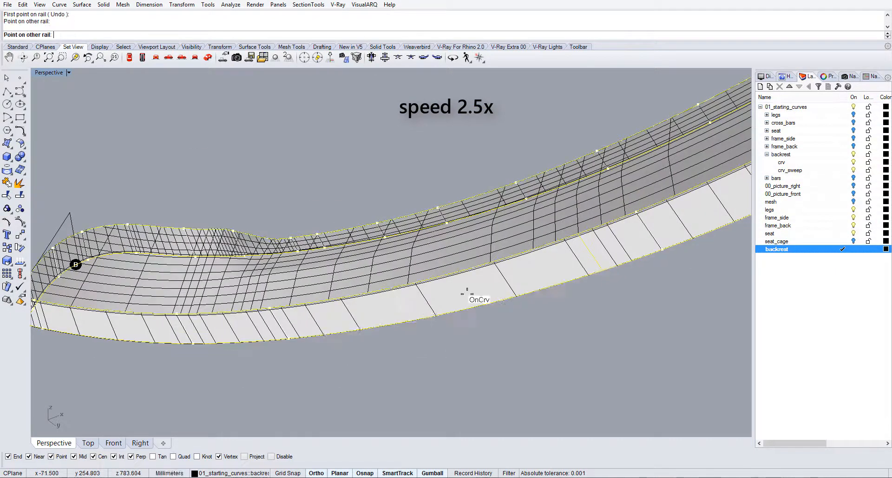
scroll(520, 292, "down", 3)
scroll(496, 269, "up", 5)
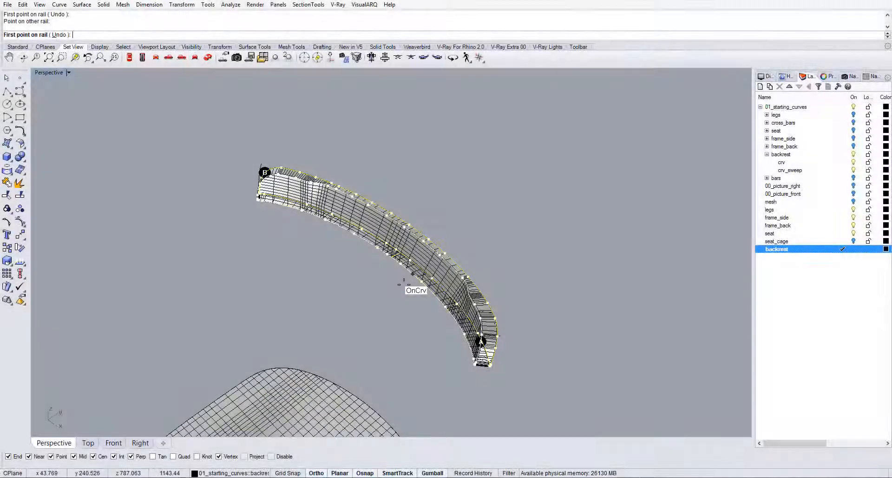
Step: Create the closed two-rail sweep with Do not simplify and Position on both rails, and hide the backrest layer inside 01_starting_curves
key("Return")
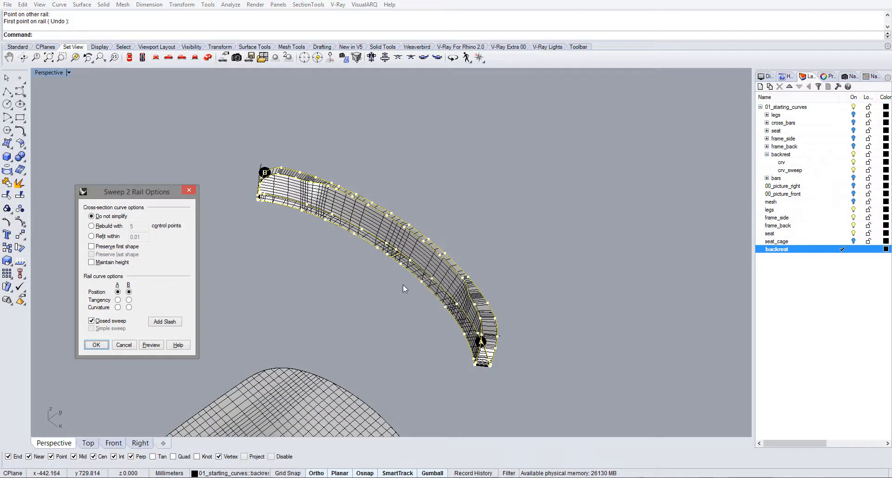
left_click(96, 346)
right_click_drag(366, 351, 571, 287)
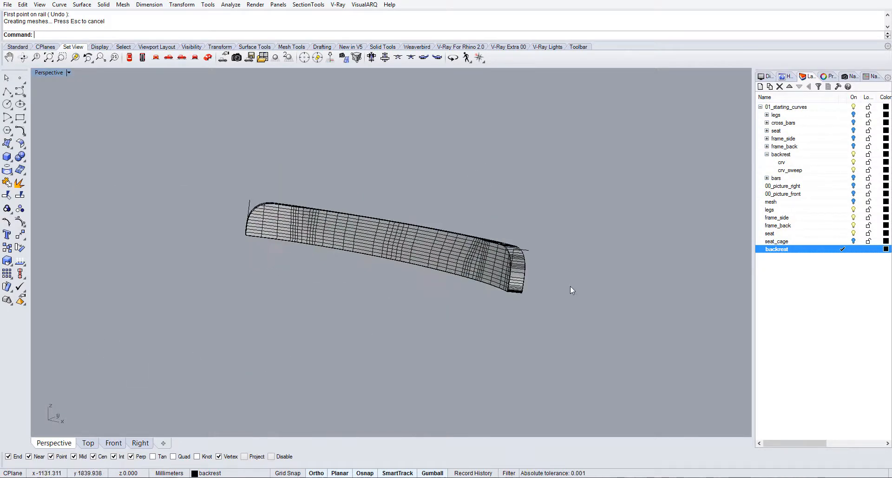
left_click(800, 154)
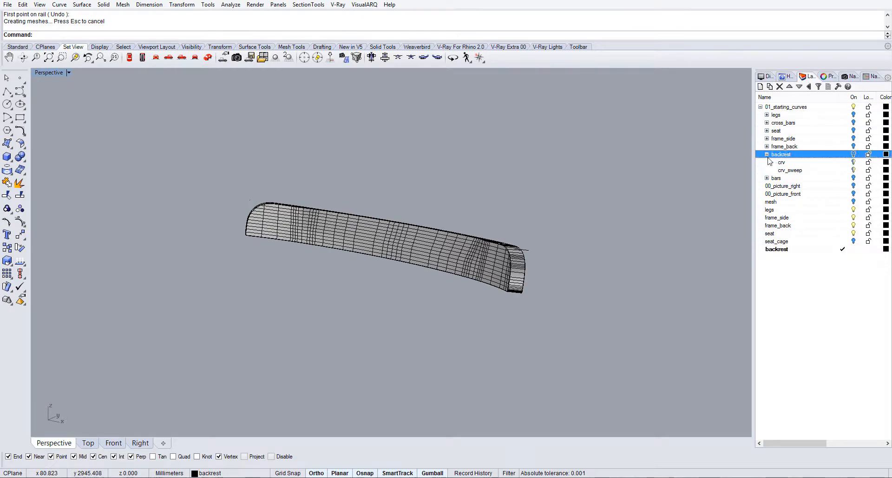
left_click(768, 155)
Step: Delete the leftover construction curves at the ends of the backrest
scroll(528, 236, "up", 5)
right_click_drag(528, 236, 520, 254)
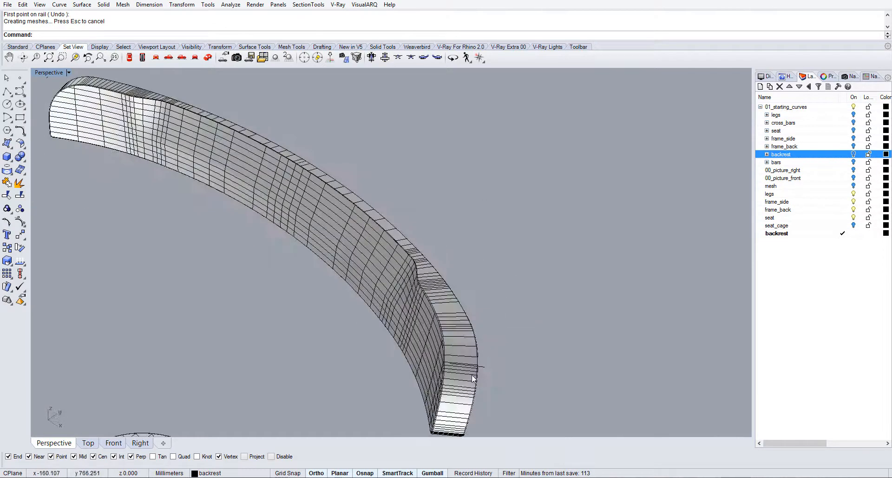
scroll(497, 346, "up", 5)
left_click(497, 350)
right_click_drag(506, 347, 598, 310)
scroll(166, 303, "up", 5)
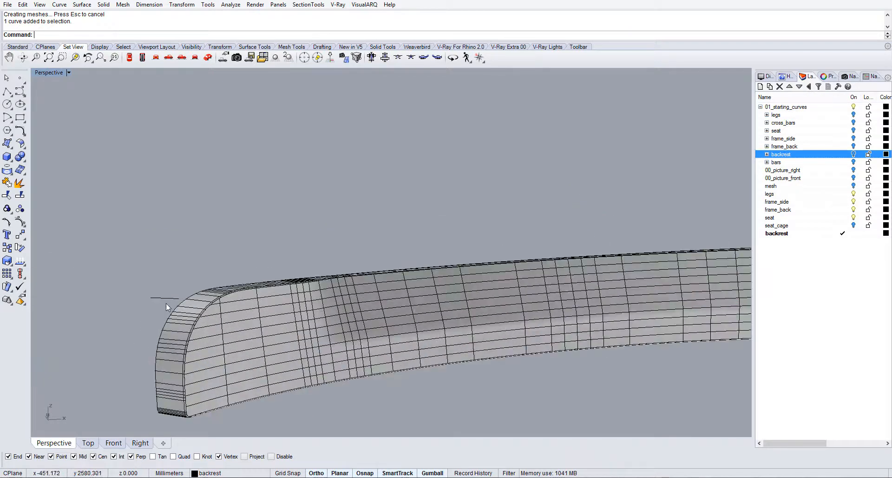
scroll(169, 405, "up", 5)
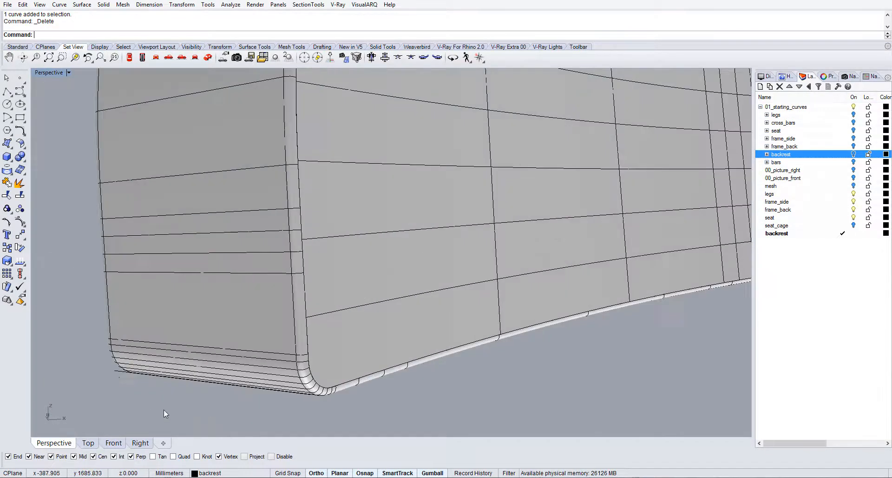
left_click(116, 374)
right_click_drag(116, 374, 454, 296)
key("Delete")
right_click_drag(419, 213, 424, 262)
left_click(425, 261)
key("ctrl+z")
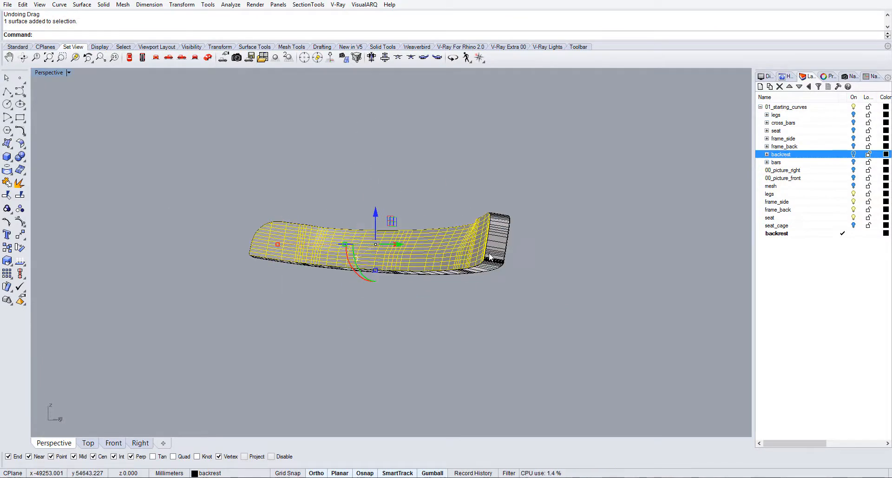
Step: Join all of the backrest's surfaces, including the new rim, with Join
right_click_drag(485, 238, 514, 297)
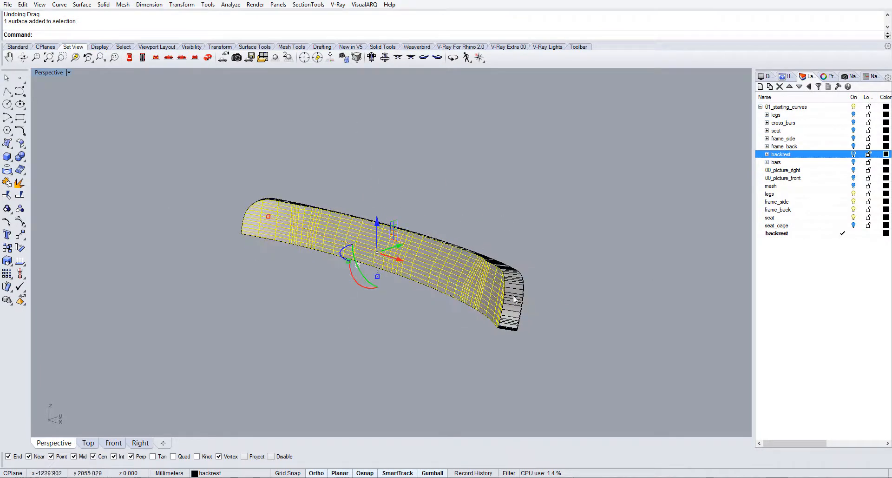
left_click(560, 347)
left_click_drag(534, 372, 196, 187)
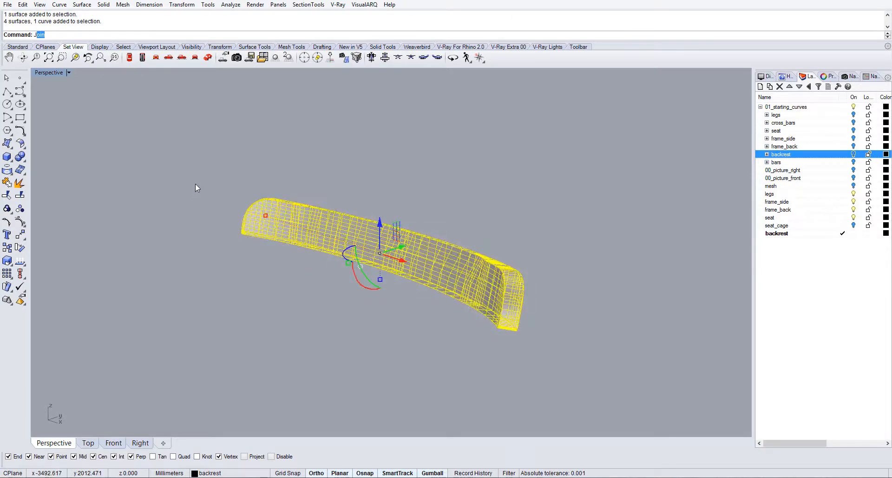
key("Return")
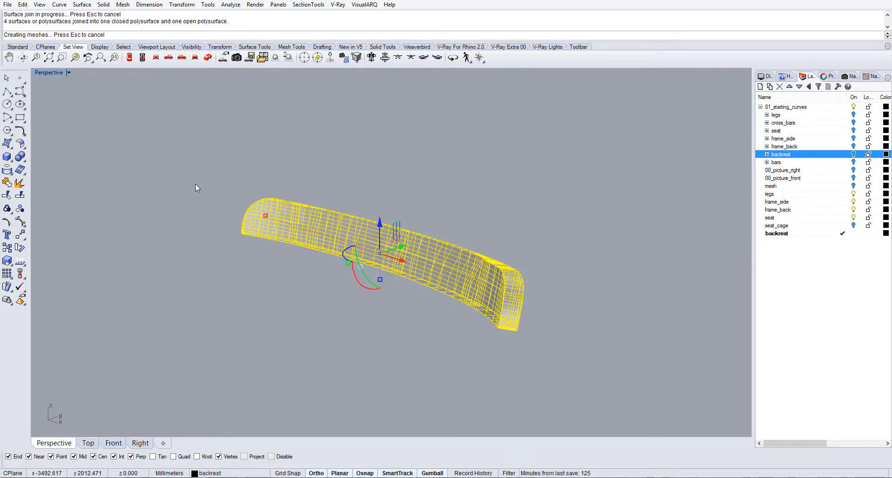
Step: Check the joined backrest's object type in its properties and examine the shape of the finished piece
left_click(261, 184)
left_click(301, 219)
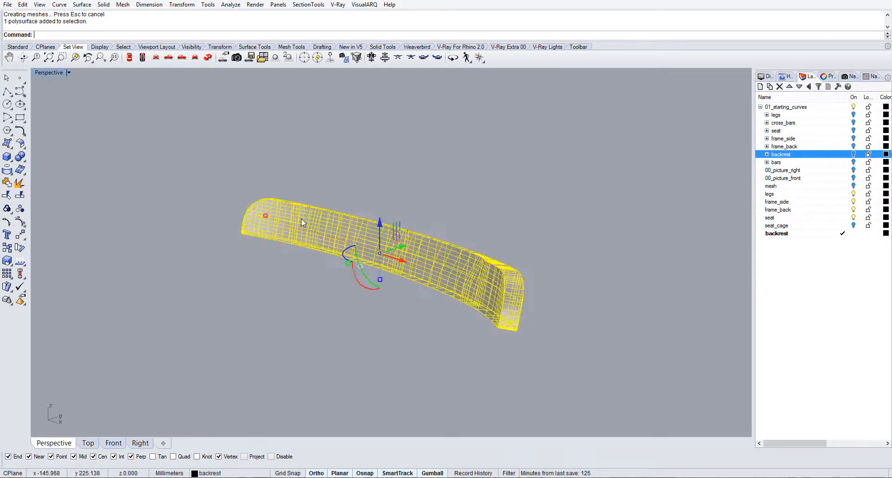
left_click(826, 76)
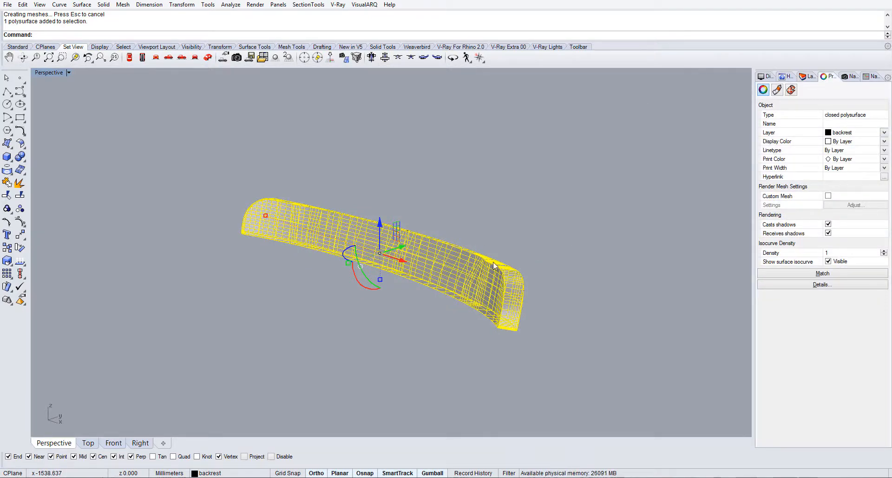
key("Escape")
scroll(422, 229, "up", 5)
left_click(809, 76)
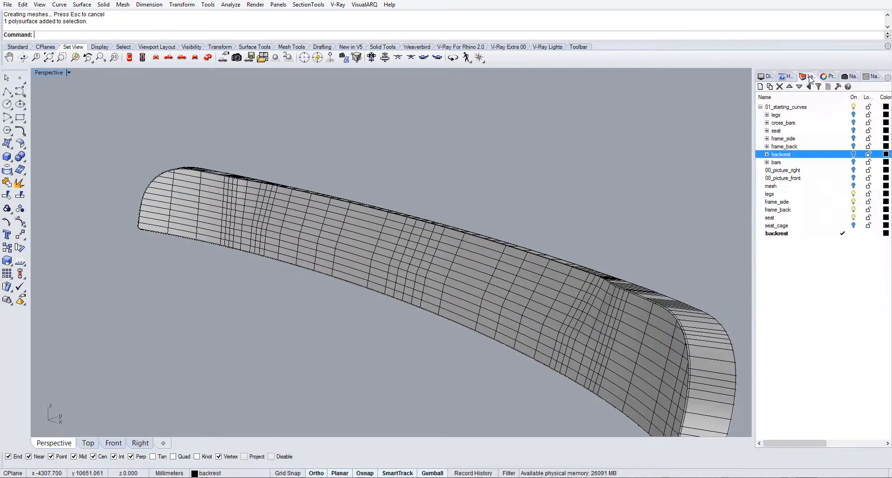
right_click_drag(543, 241, 436, 204)
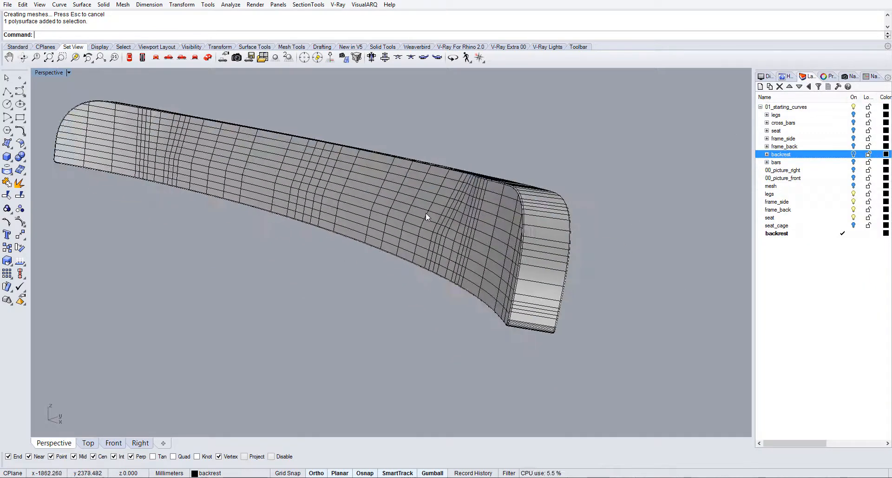
scroll(480, 219, "down", 3)
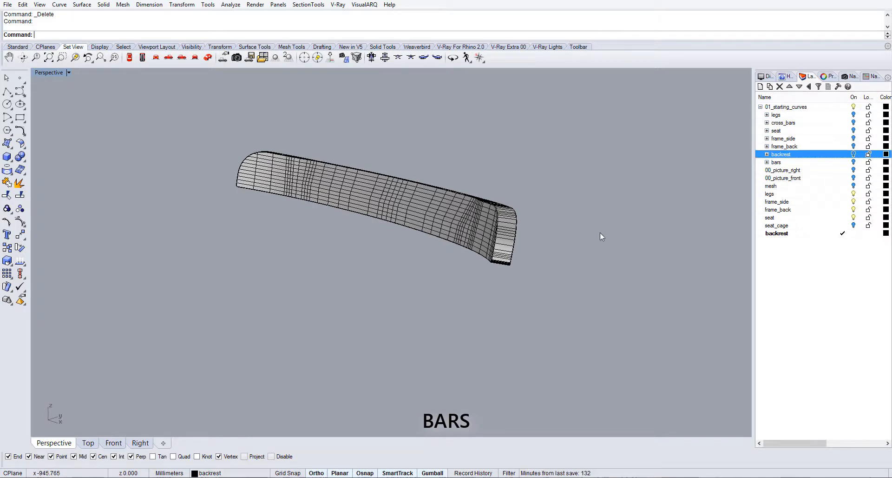
Step: Show the bars layer inside 01_starting_curves to bring up the guide curves between seat and backrest
scroll(600, 236, "down", 2)
right_click_drag(408, 242, 380, 157, "shift")
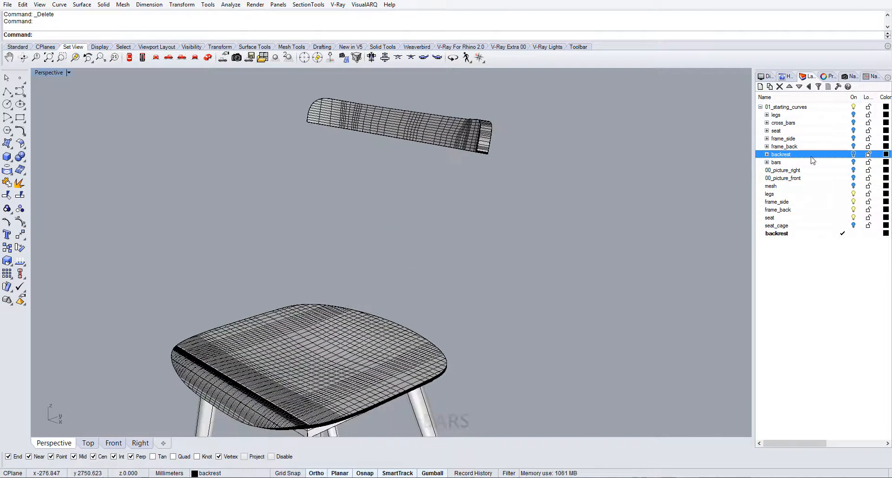
left_click(781, 162)
left_click(854, 162)
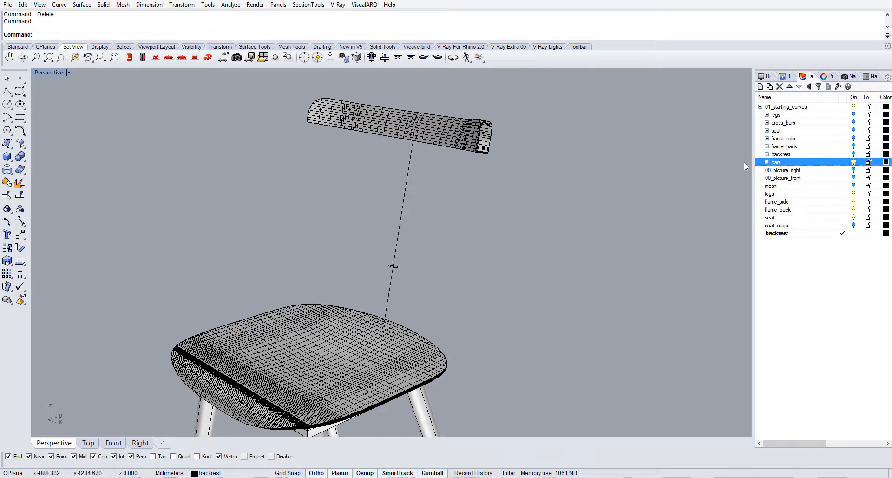
Step: Make the bars layer inside 01_starting_curves current and hide all finished chair part layers from legs through backrest
left_click(767, 162)
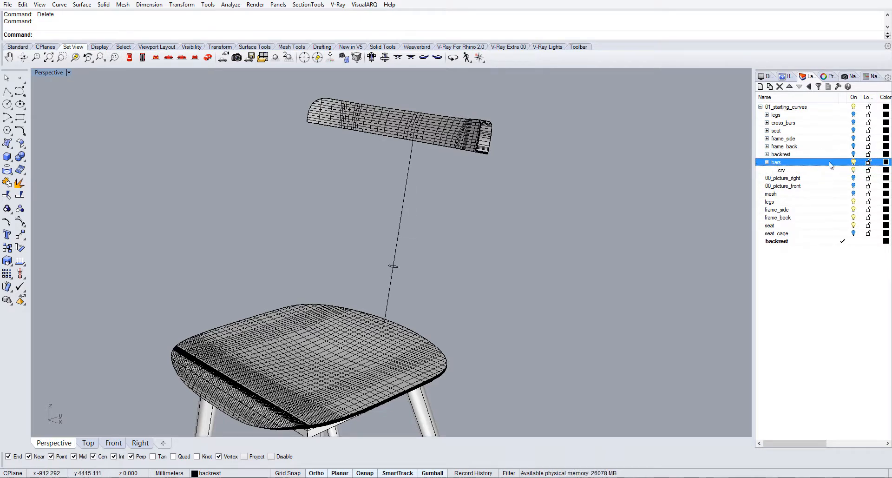
left_click(830, 162)
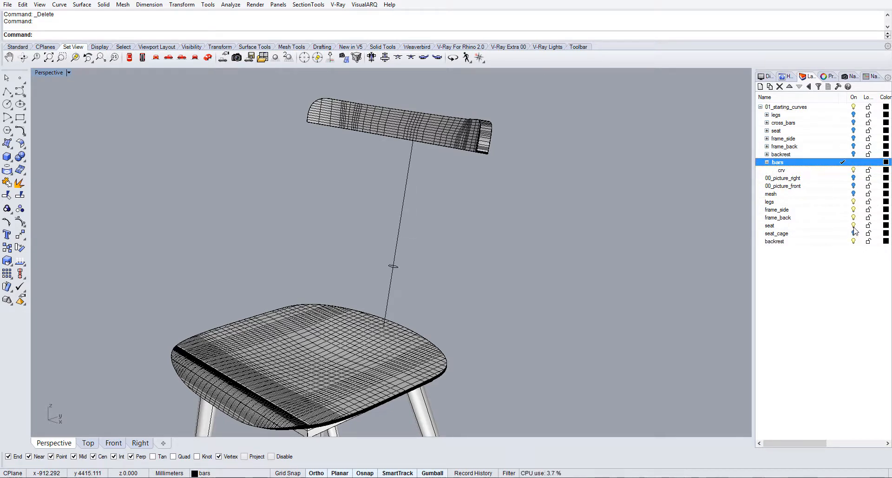
left_click(829, 241)
left_click(842, 209, "shift")
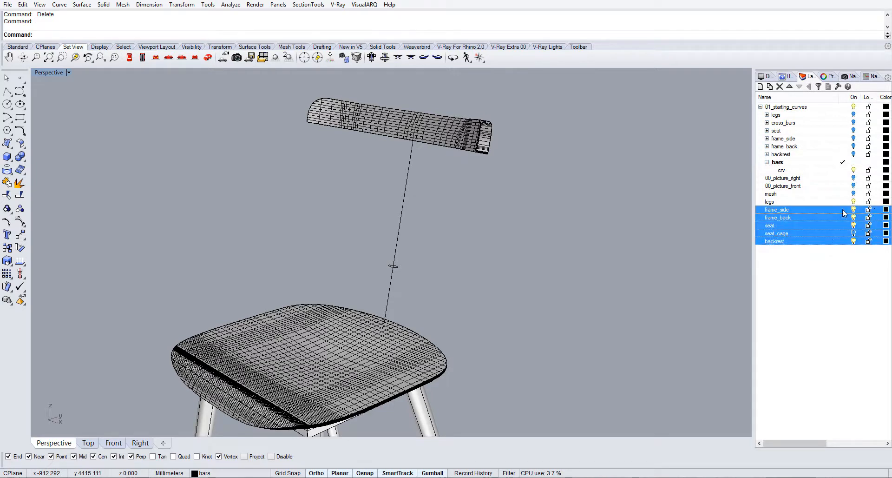
left_click(832, 202, "shift")
left_click(855, 202)
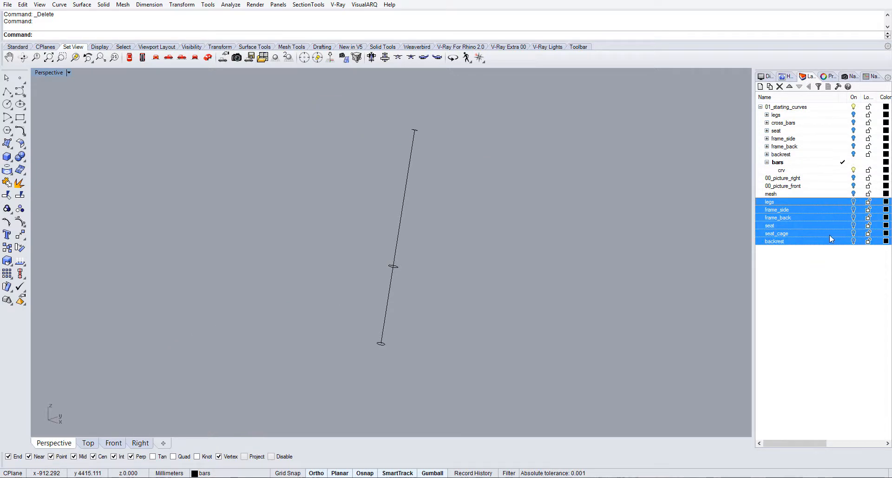
Step: Create a new top-level layer named bars and make it the current layer
left_click(831, 241)
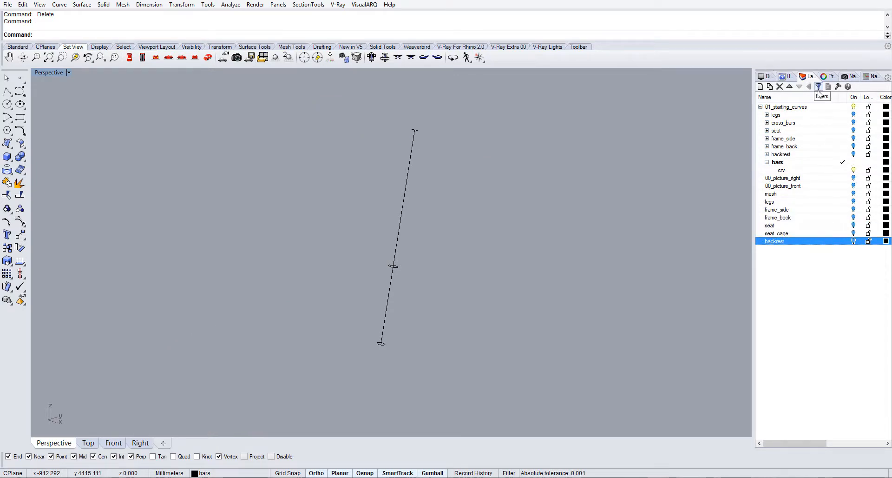
left_click(760, 87)
type("bars")
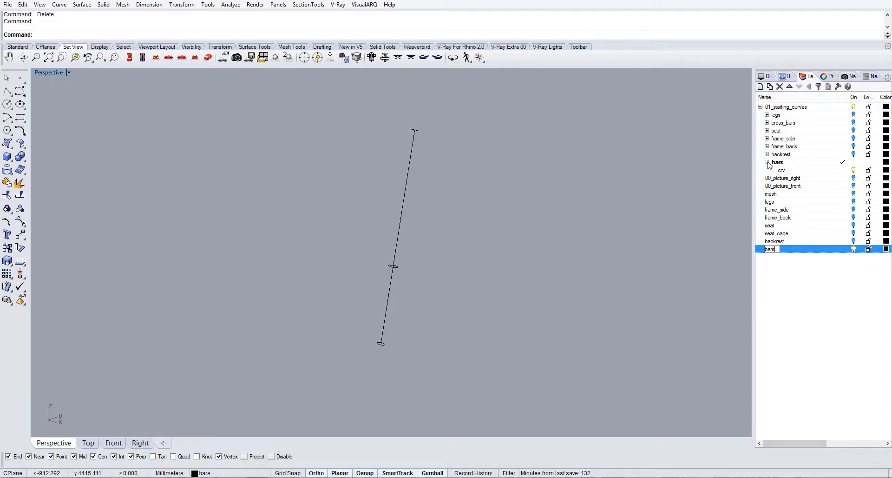
key("Return")
left_click(843, 249)
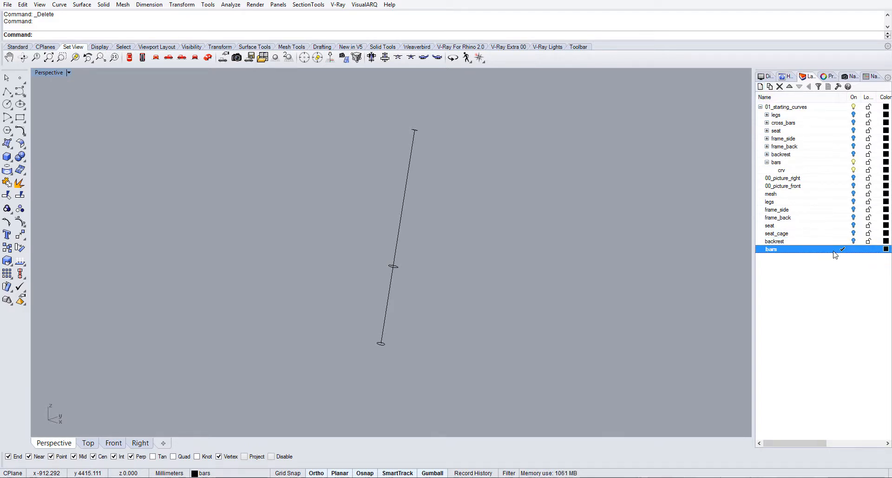
scroll(419, 305, "up", 2)
scroll(420, 305, "down", 2)
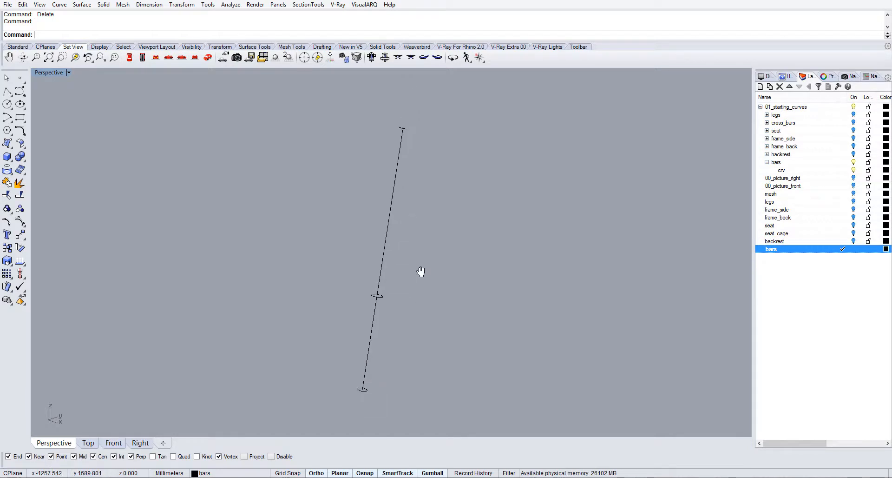
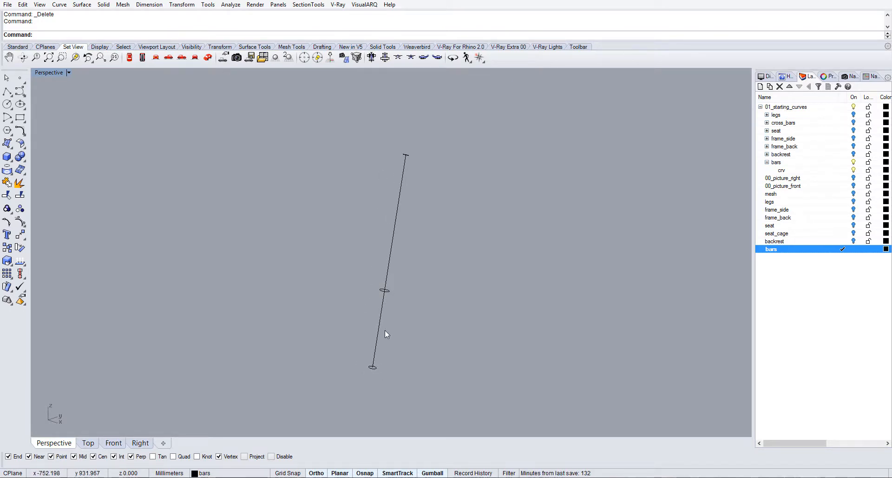
Step: Start a Loft through the three circles along the bar's guide line, picked in order from the lowest to the highest
type("oft")
key("Return")
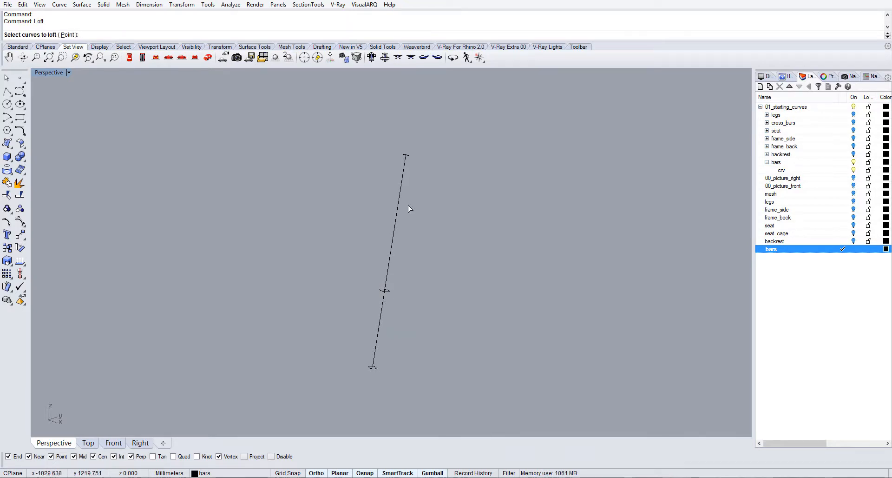
right_click_drag(418, 247, 395, 332)
left_click(372, 339)
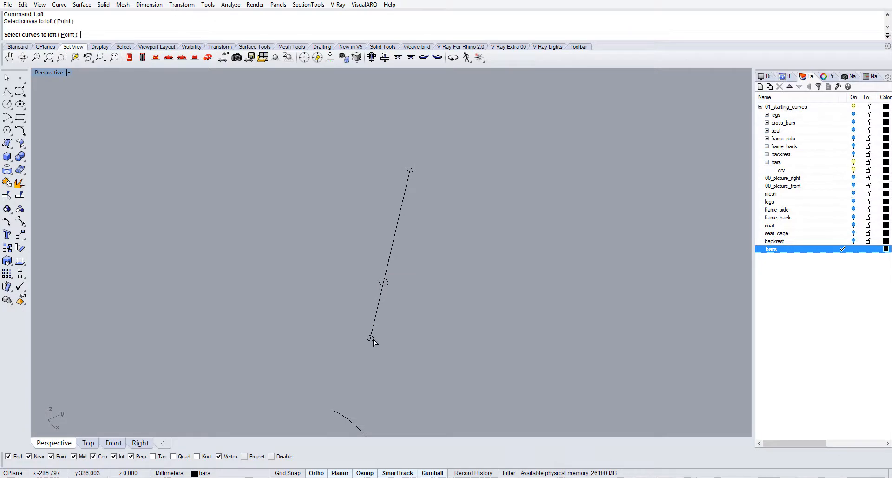
left_click(387, 284)
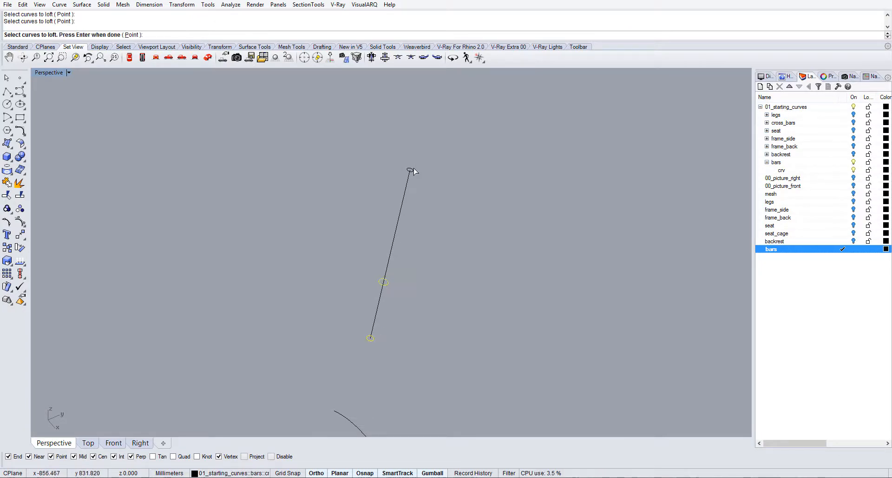
left_click(410, 170)
right_click_drag(437, 273, 441, 233)
key("Return")
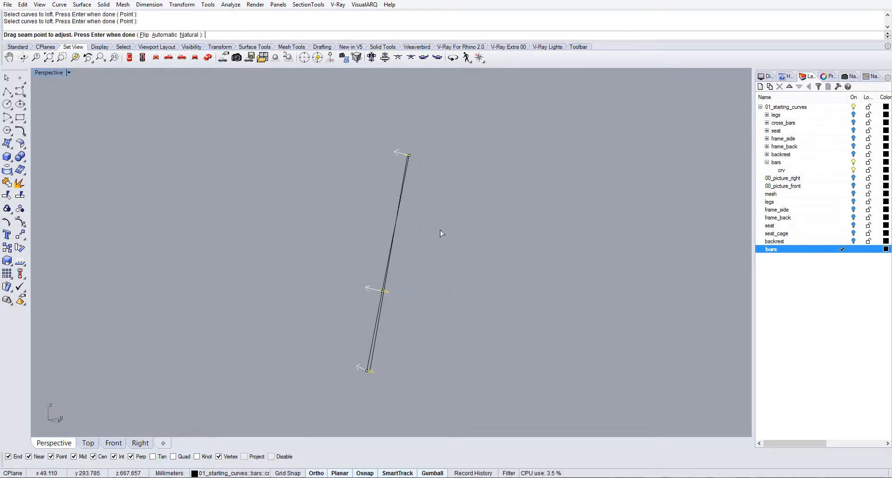
Step: Align the seam points of the three circles on the same side and complete the loft of the bar
scroll(371, 276, "up", 8)
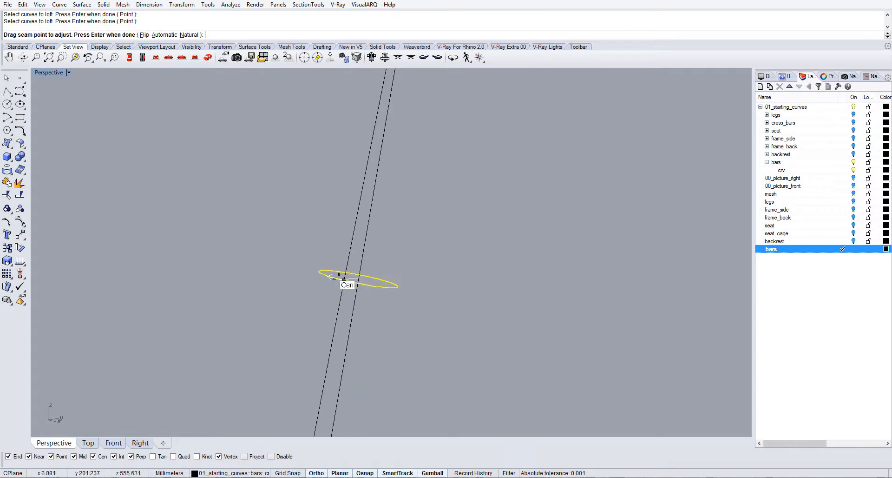
scroll(344, 279, "down", 8)
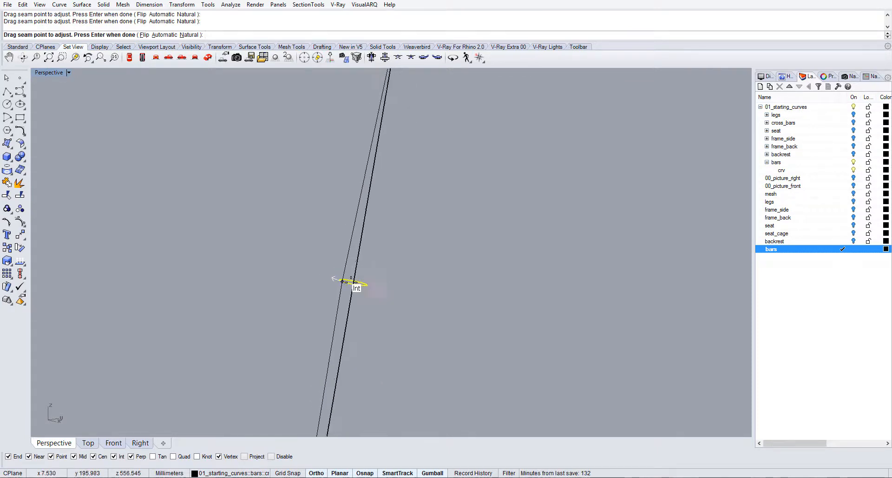
scroll(367, 193, "up", 5)
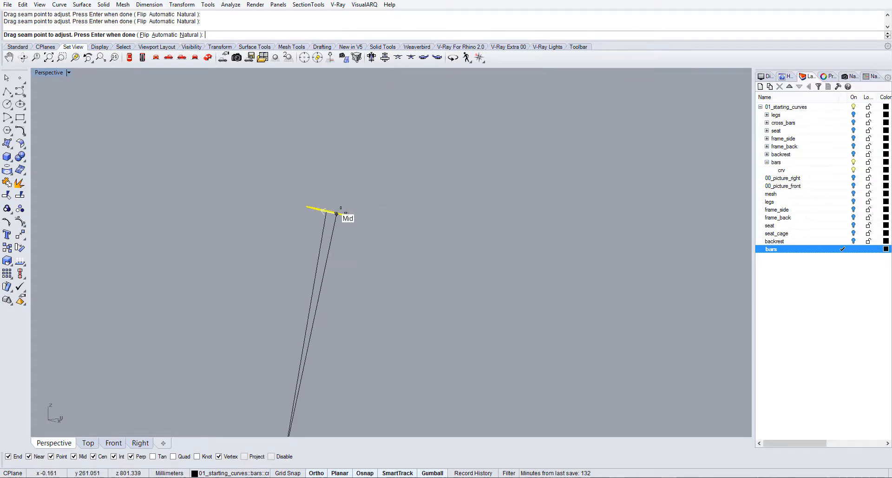
right_click_drag(335, 213, 302, 244)
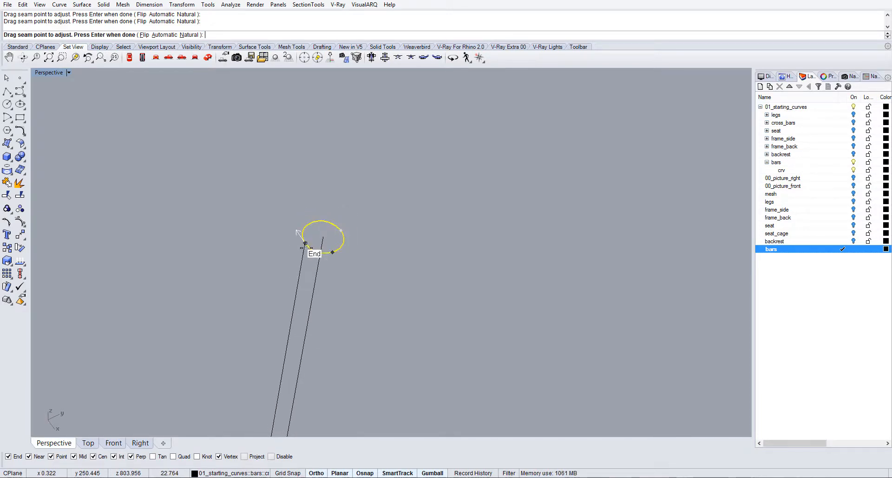
scroll(316, 244, "down", 5)
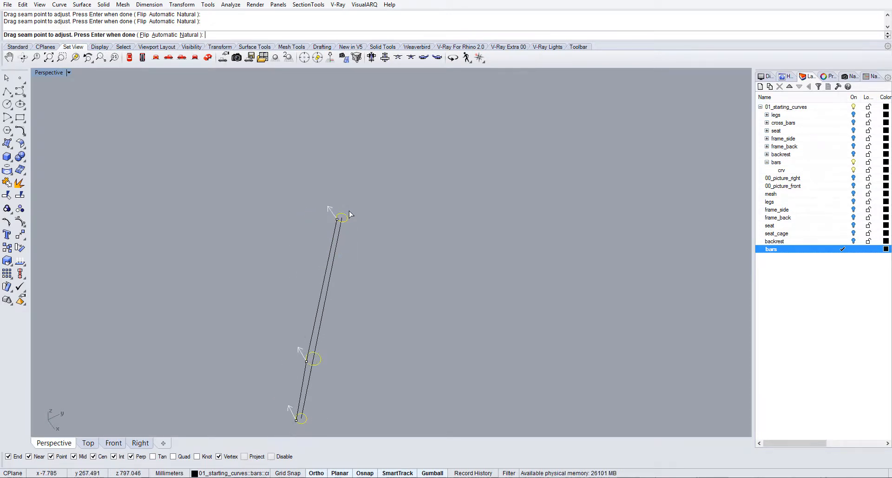
scroll(330, 282, "up", 3)
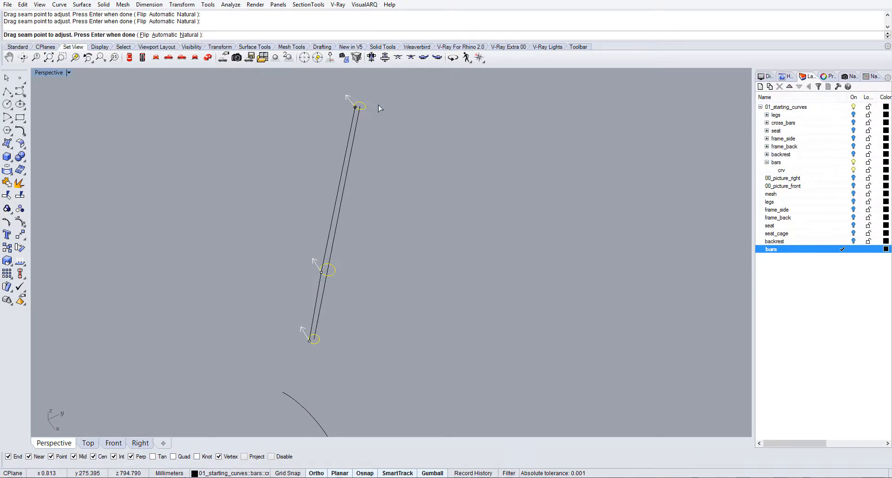
key("Return")
key("Return")
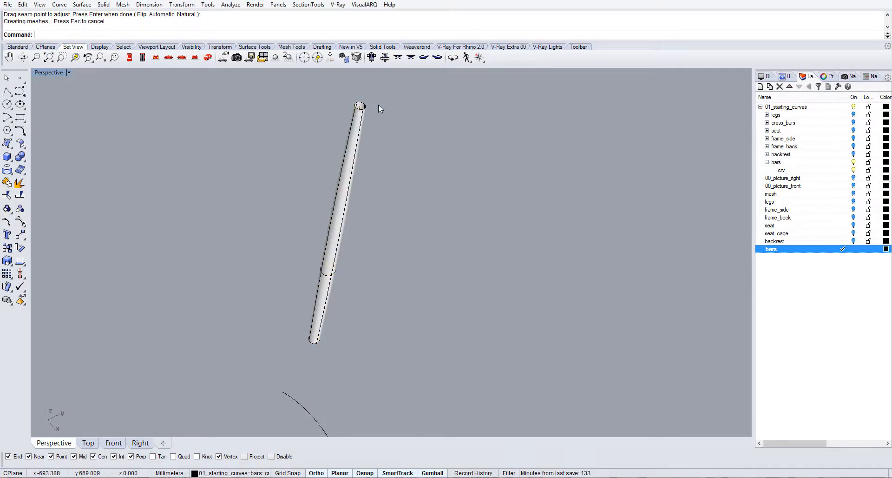
Step: Close both open ends of the lofted bar with Cap
left_click(358, 142)
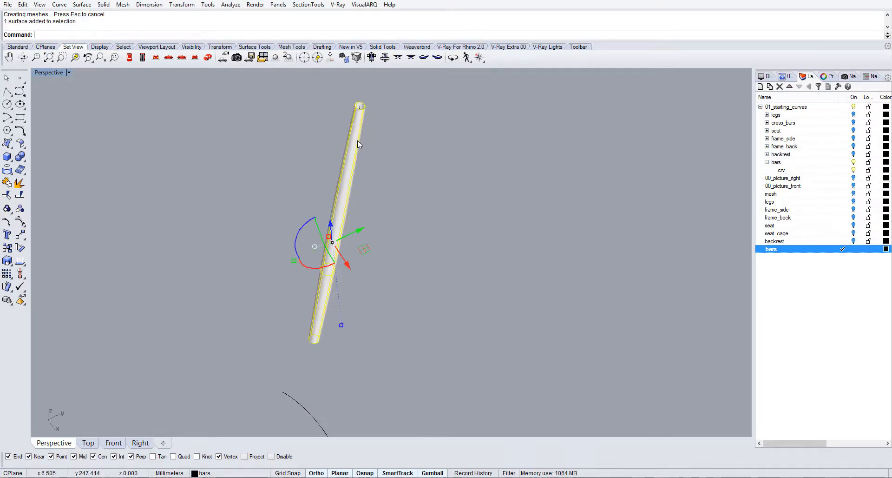
type("Cap")
key("Return")
scroll(393, 251, "down", 4)
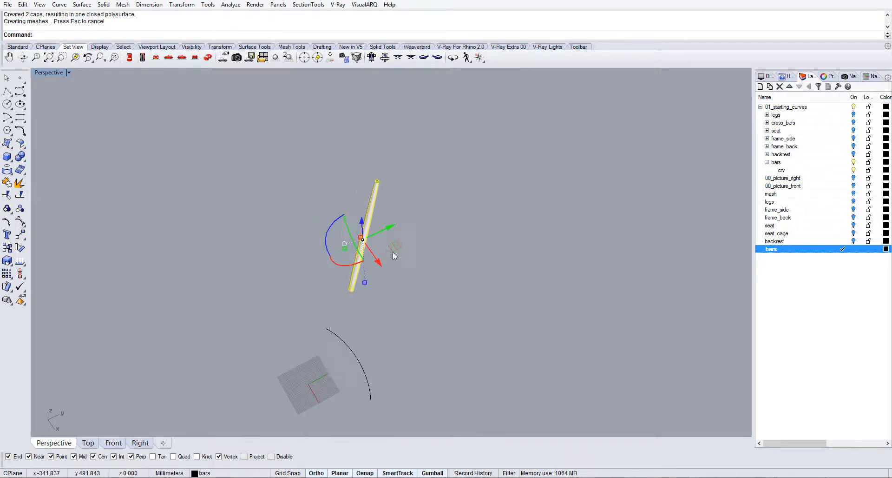
key("Escape")
Step: Array the capped bar along the curved path in the Top view with ArrayCrv, using 4 items and Freeform orientation
left_click(88, 443)
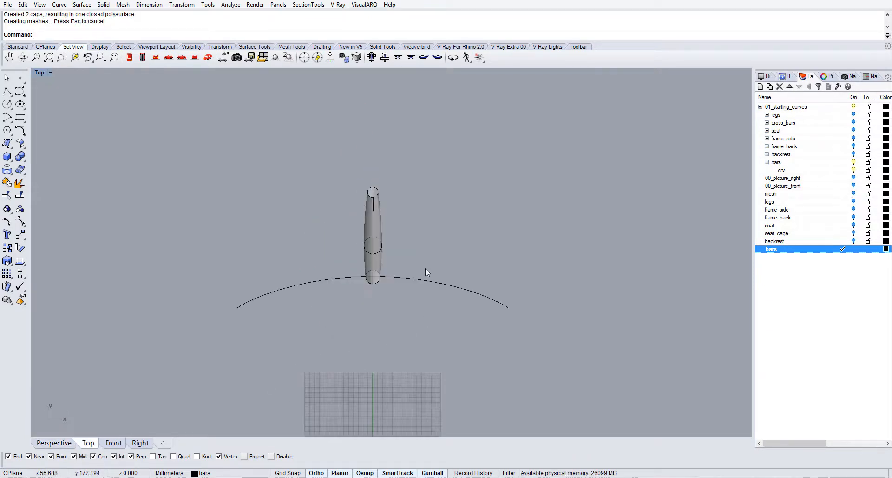
left_click(386, 278)
left_click(408, 301)
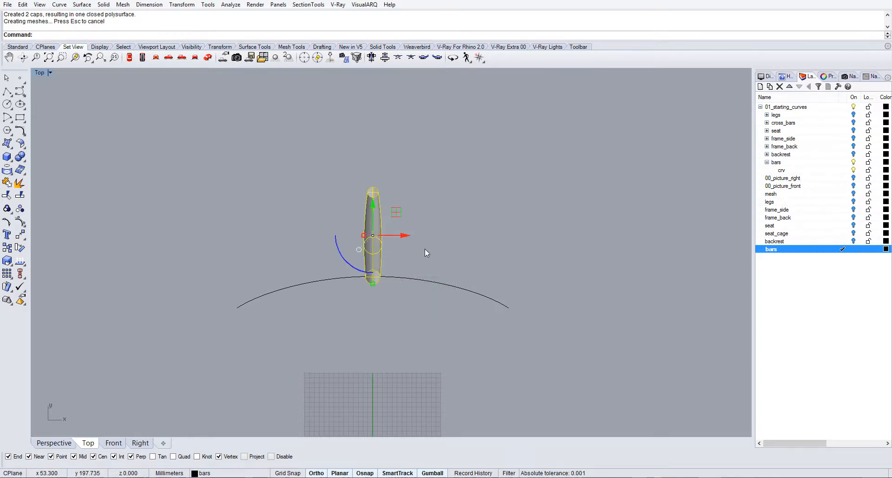
type("ArrayCrv")
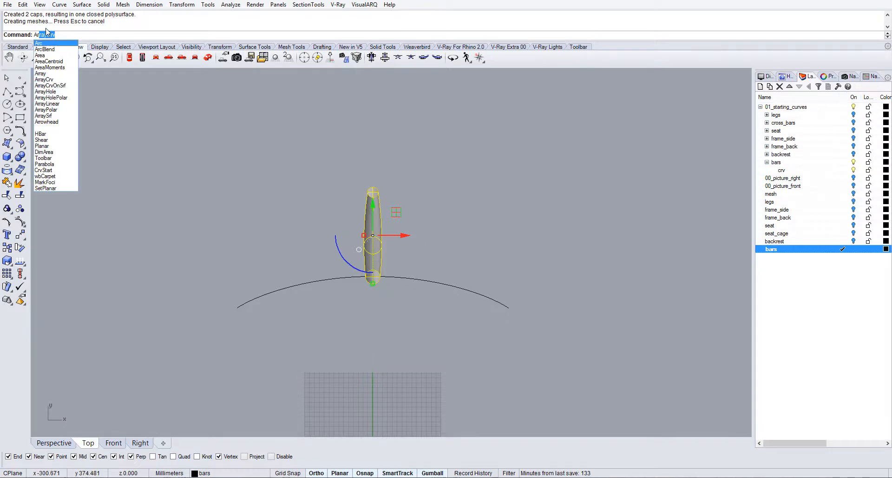
key("Return")
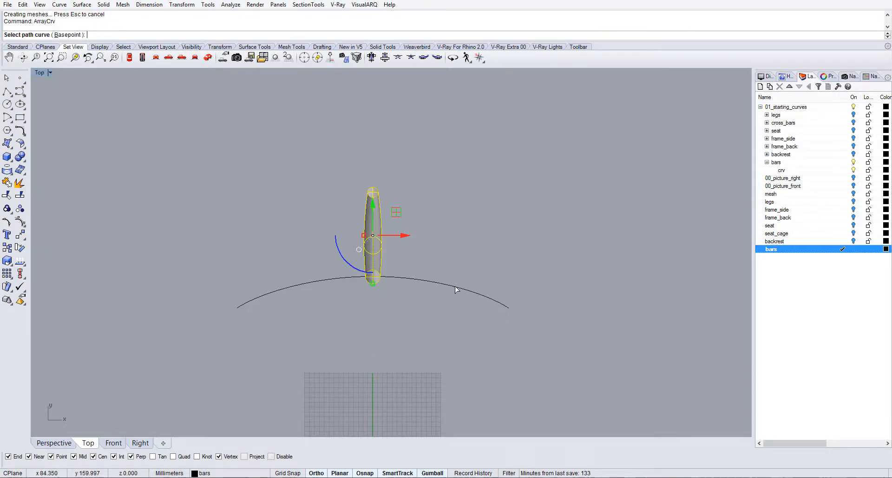
left_click(431, 283)
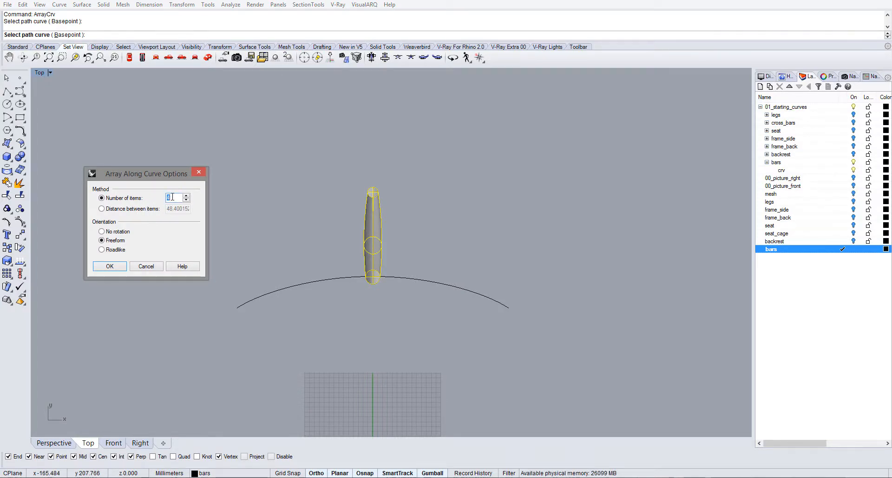
left_click(116, 265)
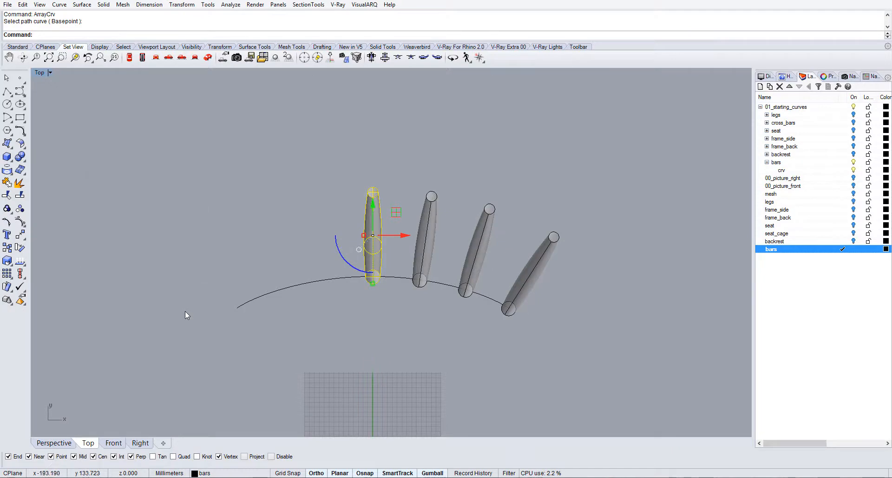
Step: Mirror the three arrayed bar copies across the Y axis to fill the other half of the row
left_click_drag(611, 250, 419, 169)
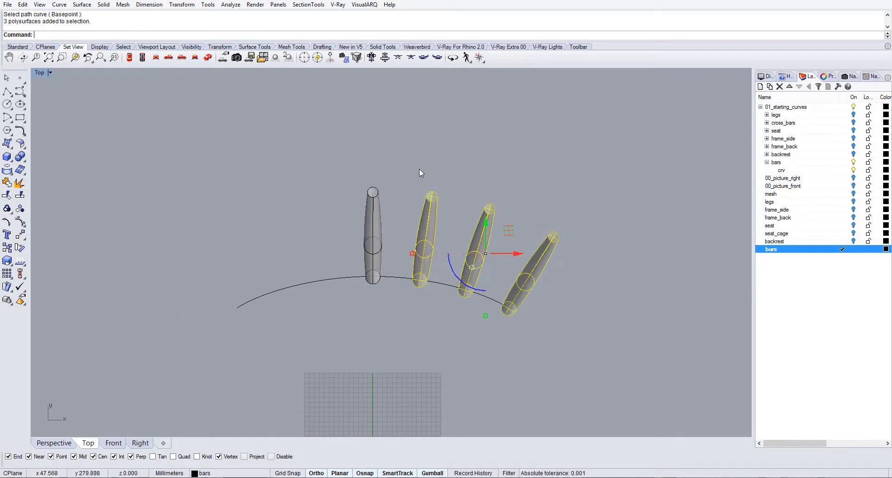
type("Mi")
key("Return")
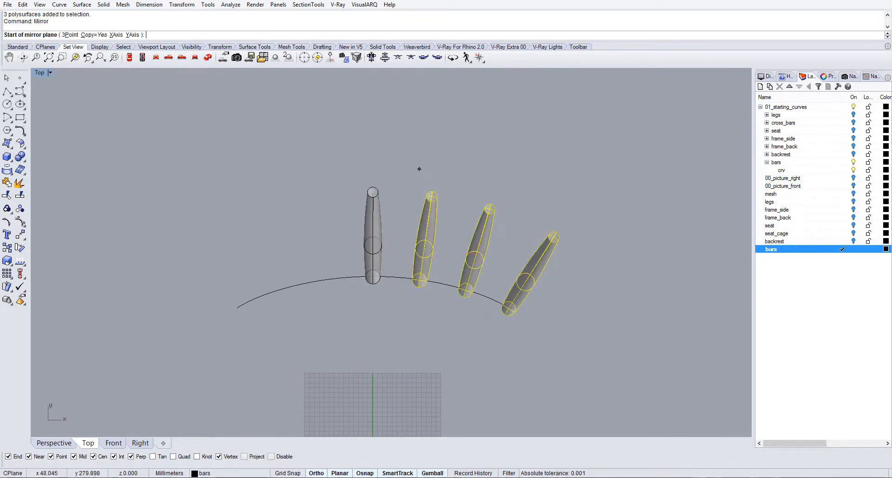
left_click(133, 35)
left_click(54, 442)
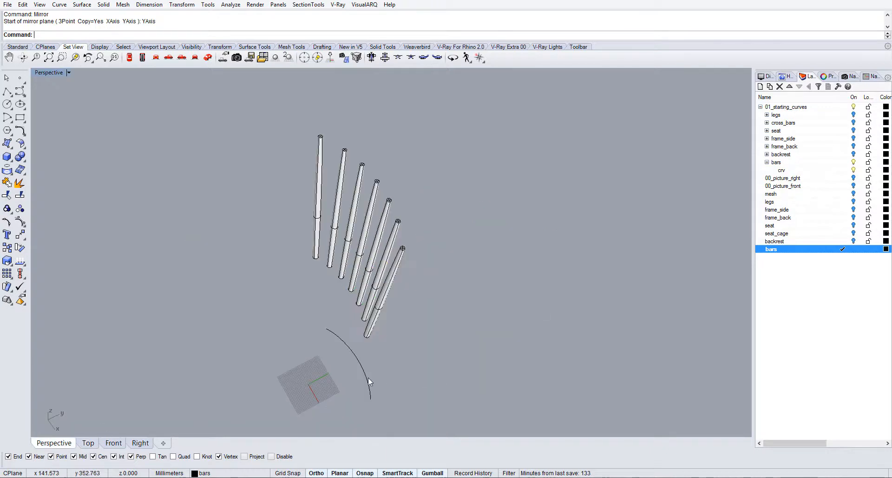
right_click_drag(368, 377, 385, 320)
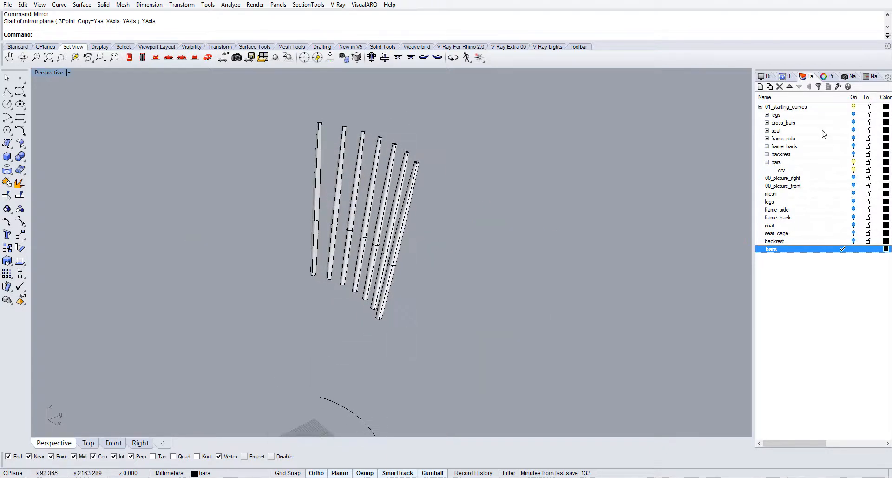
Step: Turn off the bars starting curves and turn on the backrest, seat, frame_back, frame_side and legs layers
left_click(855, 162)
left_click(768, 162)
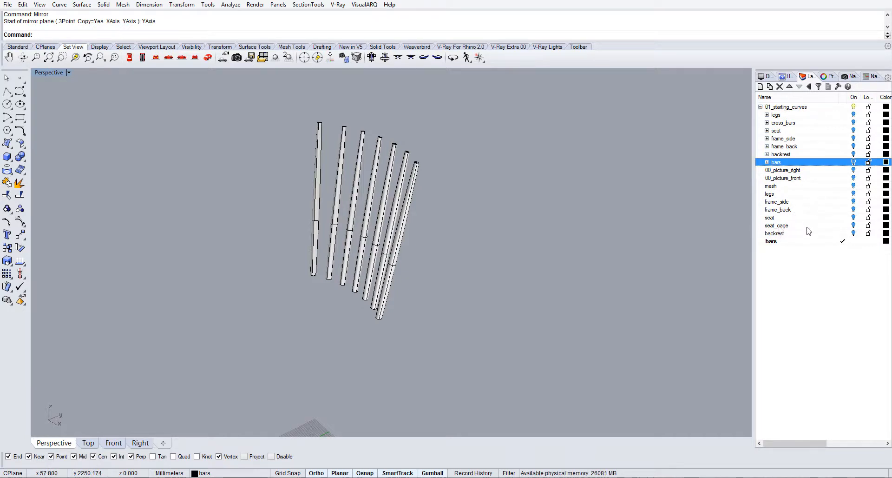
left_click(853, 233)
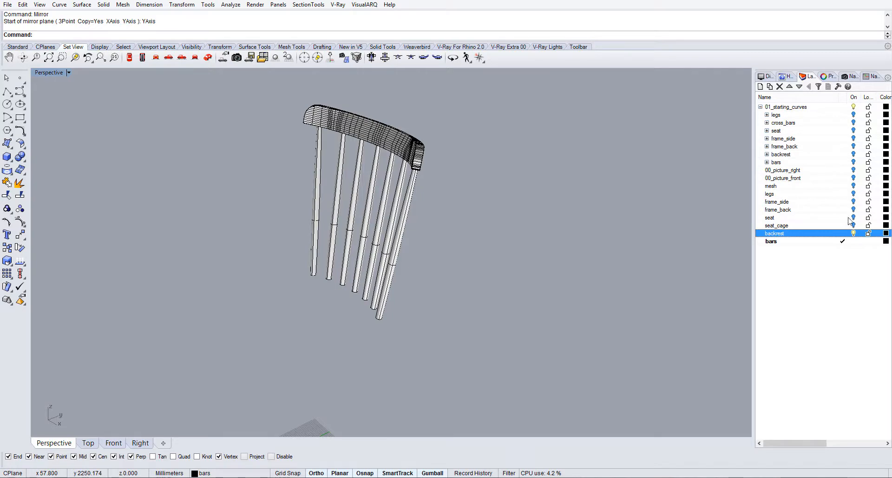
left_click(819, 217)
left_click(790, 194, "shift")
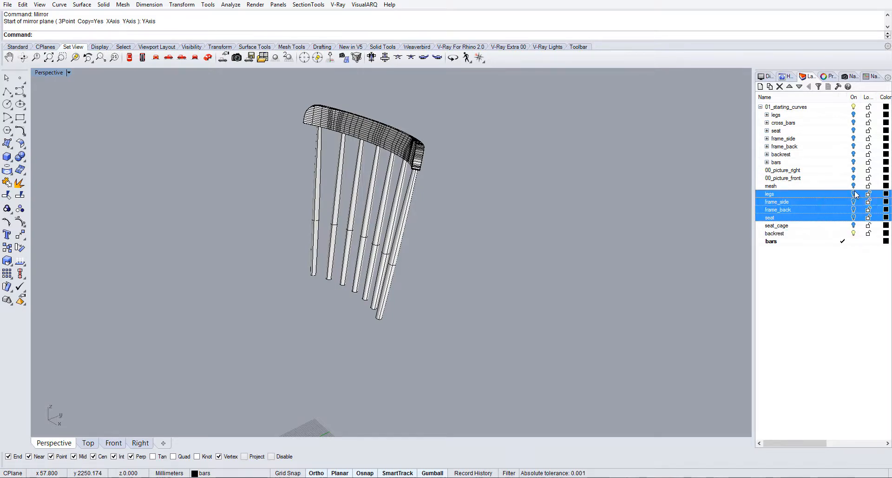
left_click(853, 194)
right_click_drag(408, 283, 329, 320)
left_click(329, 320)
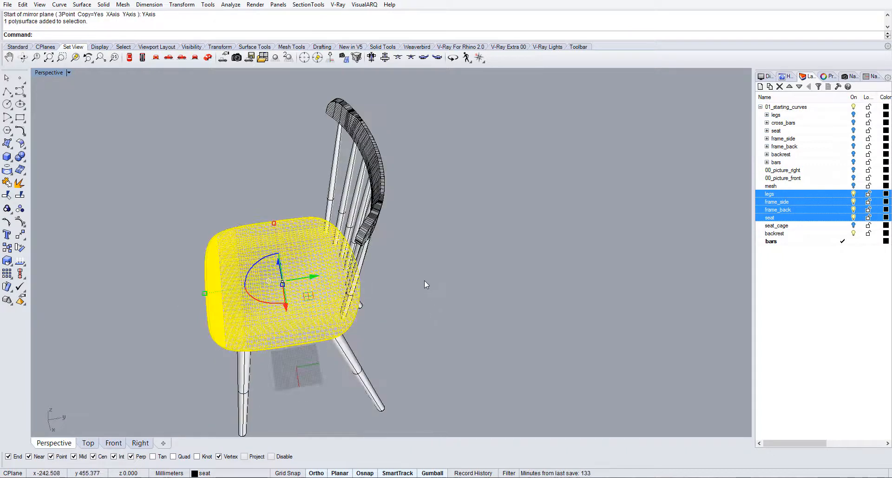
right_click_drag(425, 281, 445, 216)
key("Escape")
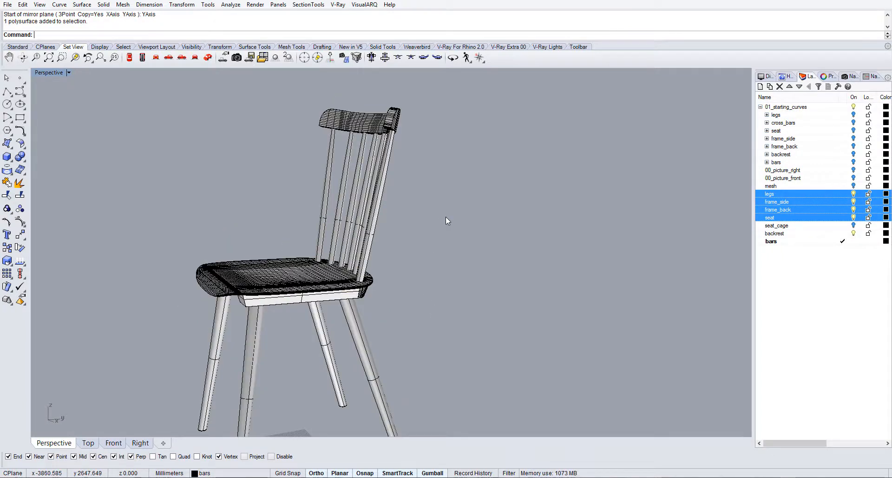
Step: Trim all the back bars with BooleanDifference, subtracting the seat and backrest from them with DeleteInput=No
type("BooleanDifference")
key("Return")
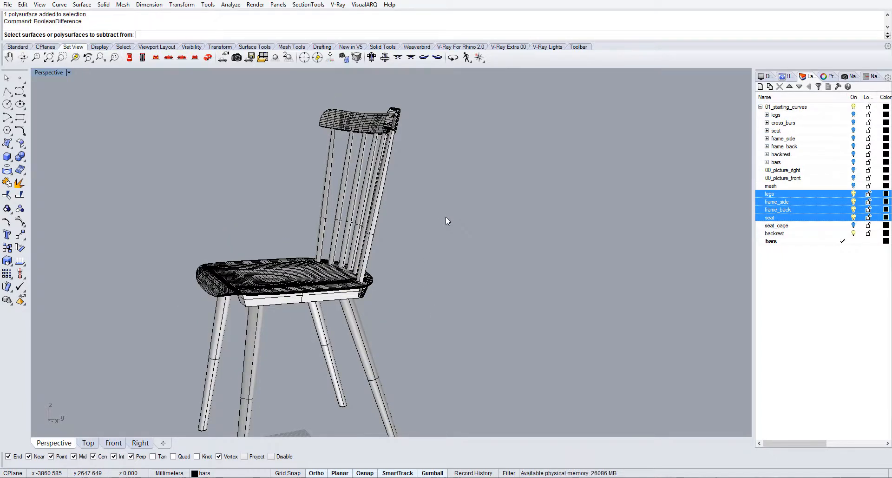
left_click_drag(402, 214, 353, 251)
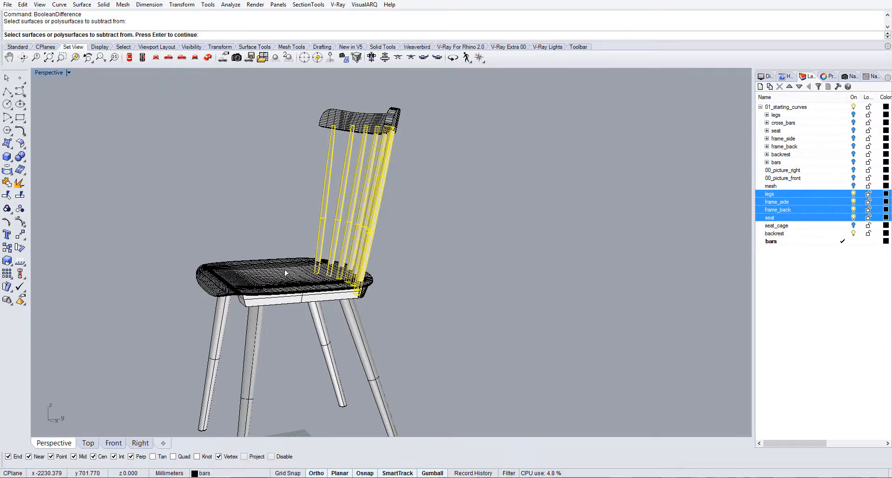
key("Return")
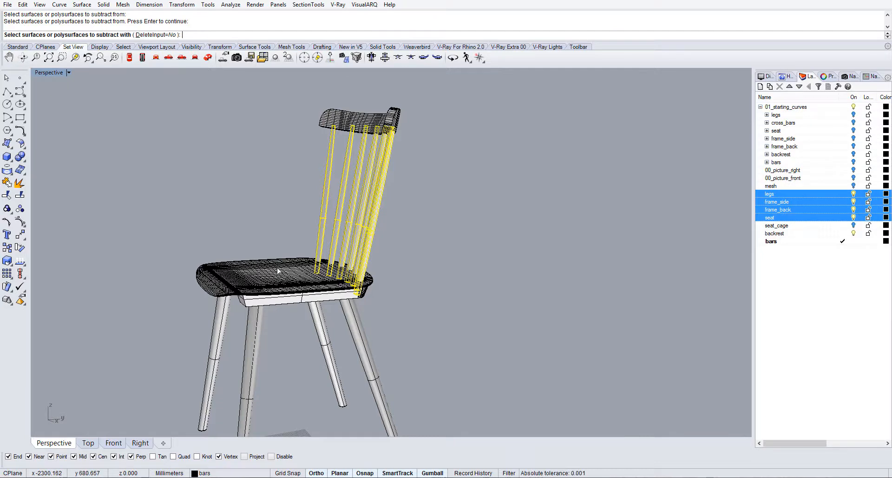
left_click(279, 271)
left_click(356, 118)
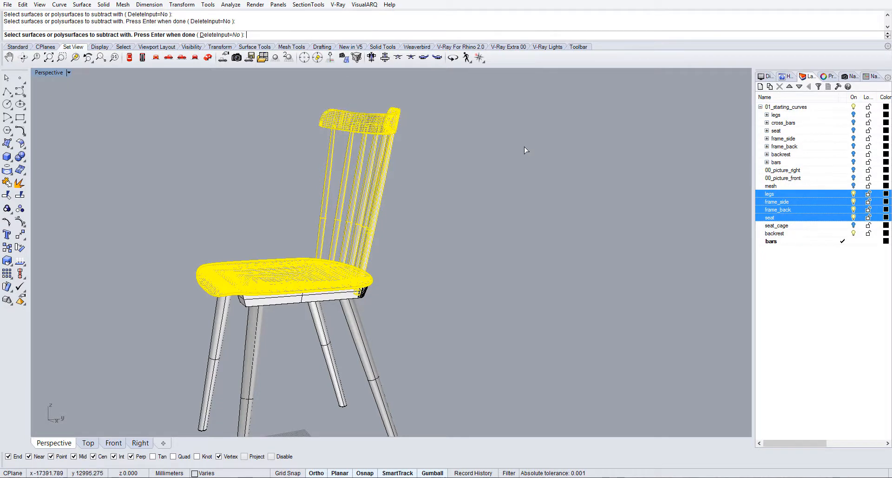
key("Return")
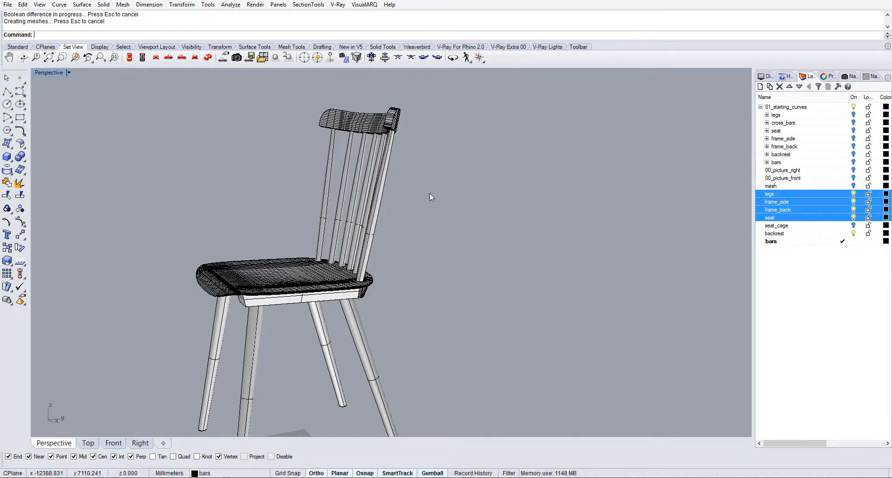
Step: Examine the assembled chair from several angles, including where the bars meet the seat and backrest and the legs below
right_click_drag(367, 174, 359, 159)
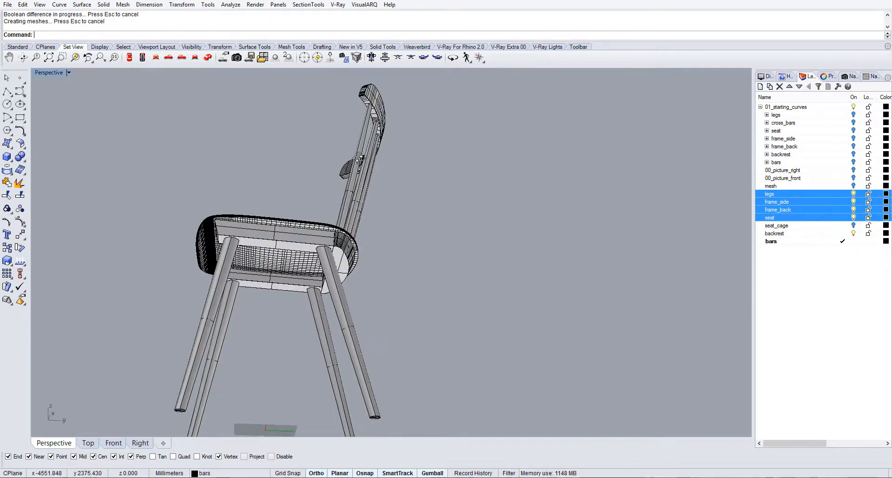
right_click_drag(364, 213, 403, 231)
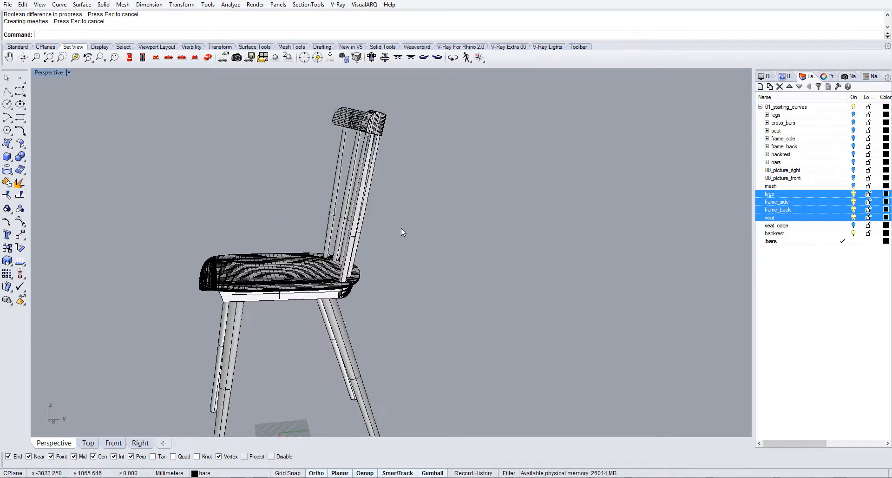
right_click_drag(395, 276, 470, 254)
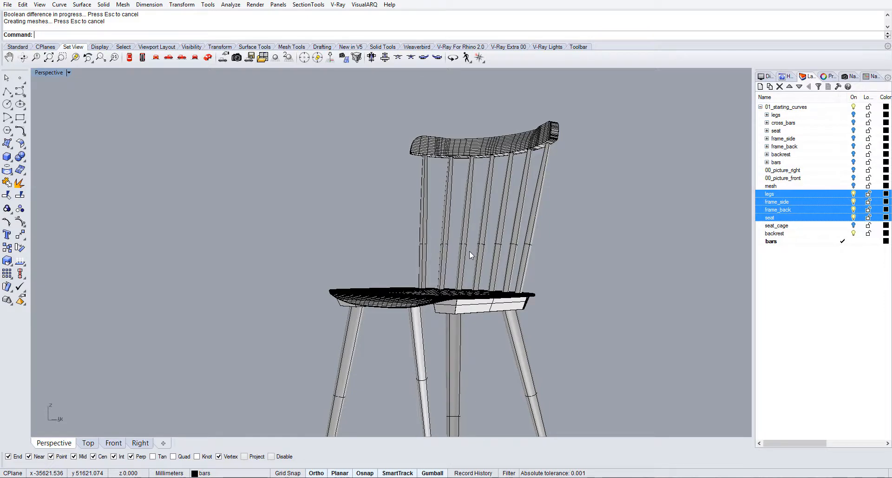
right_click_drag(470, 253, 375, 353)
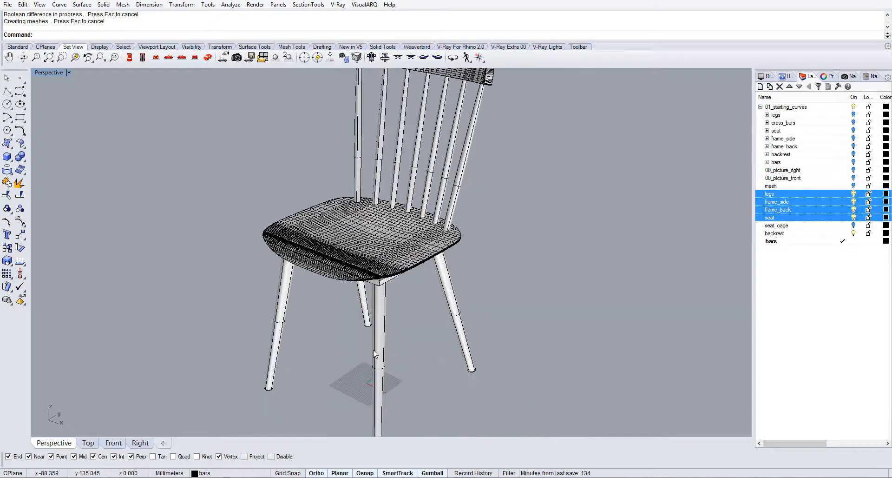
right_click_drag(429, 364, 420, 330)
scroll(418, 325, "up", 5)
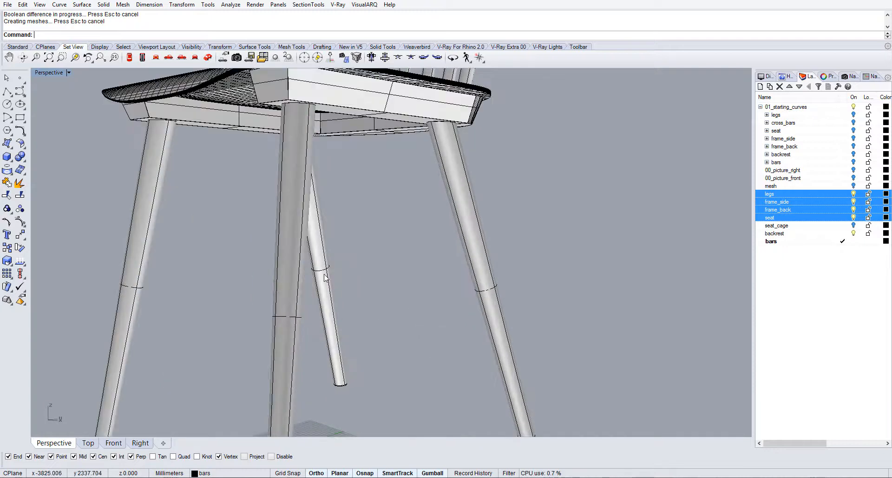
scroll(462, 287, "down", 5)
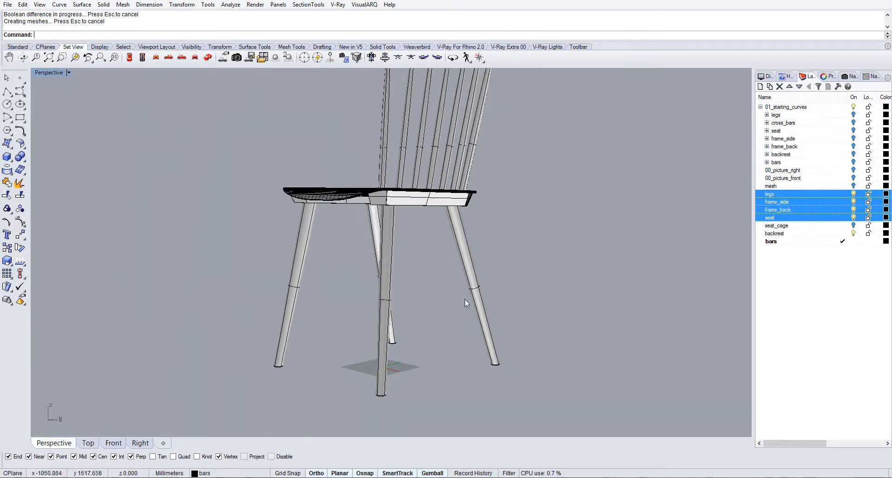
right_click_drag(392, 330, 393, 331)
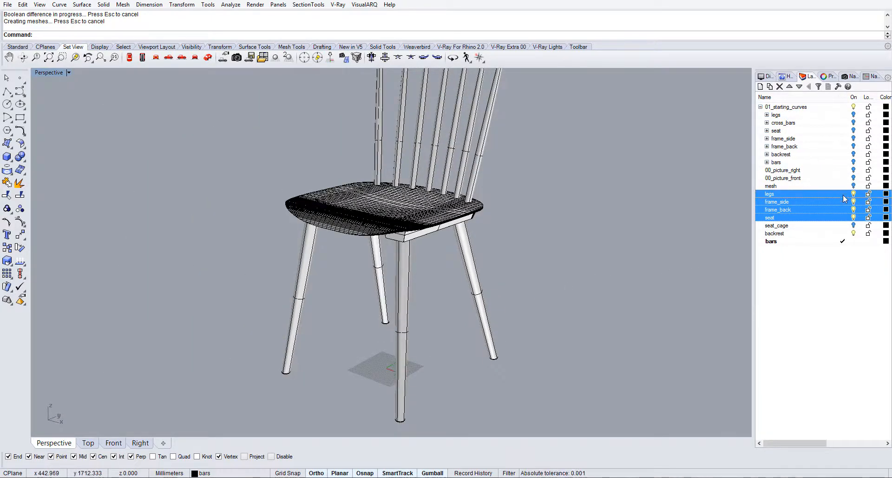
Step: Save the file and show the cross_bars starting curves with the side sublayer on and the cross sublayer off
left_click(801, 241)
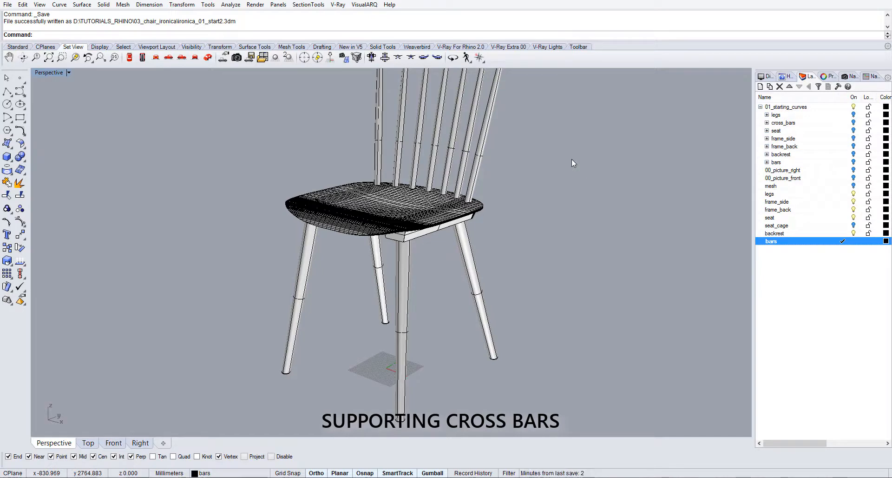
left_click(854, 122)
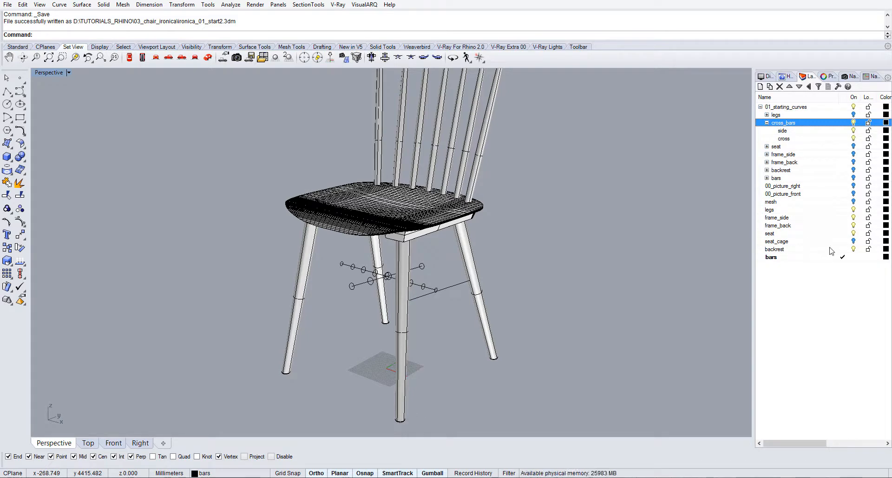
right_click_drag(406, 329, 792, 123)
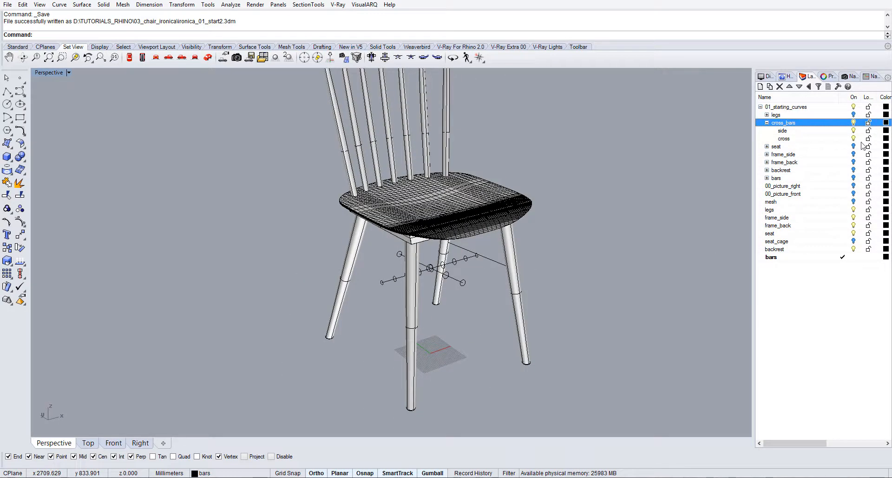
left_click(841, 138)
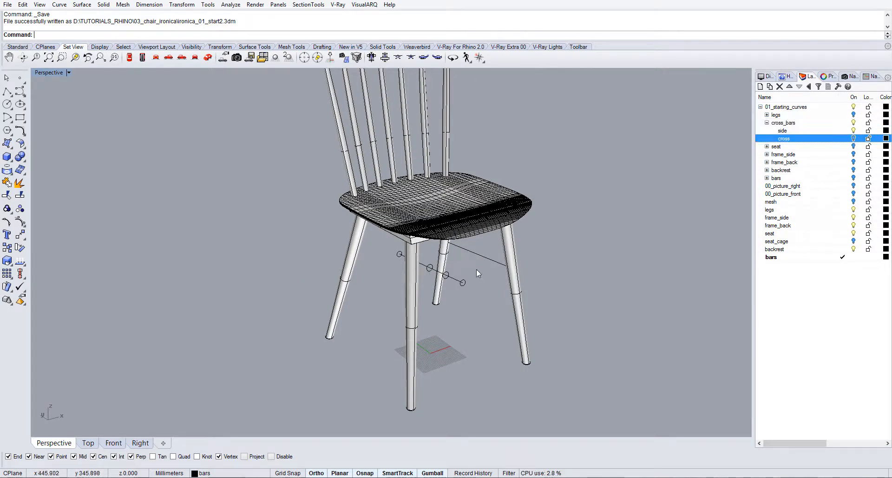
Step: Loft the five side cross bar circles in order, using the Normal style and Do not simplify
scroll(476, 269, "up", 3)
mouse_move(419, 291)
right_mouse_down()
mouse_move(431, 270)
mouse_move(418, 242)
mouse_move(409, 279)
mouse_move(416, 300)
right_mouse_up()
right_click_drag(398, 266, 331, 285)
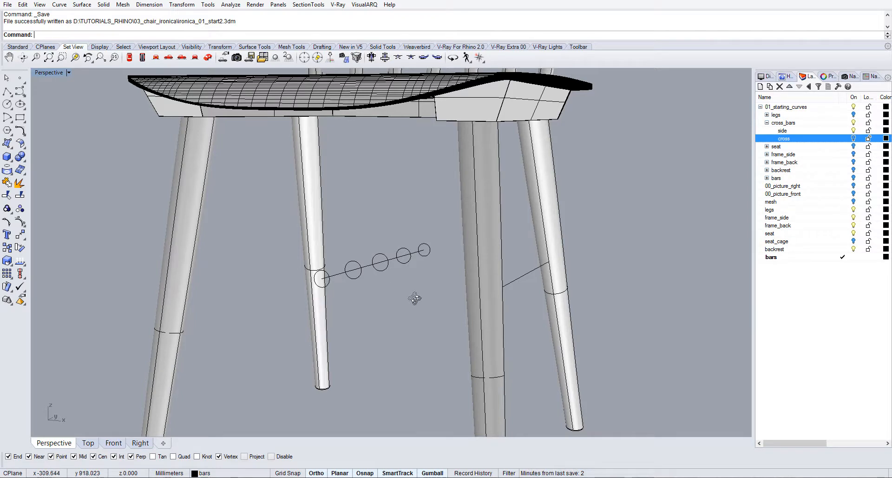
right_click_drag(416, 298, 418, 298)
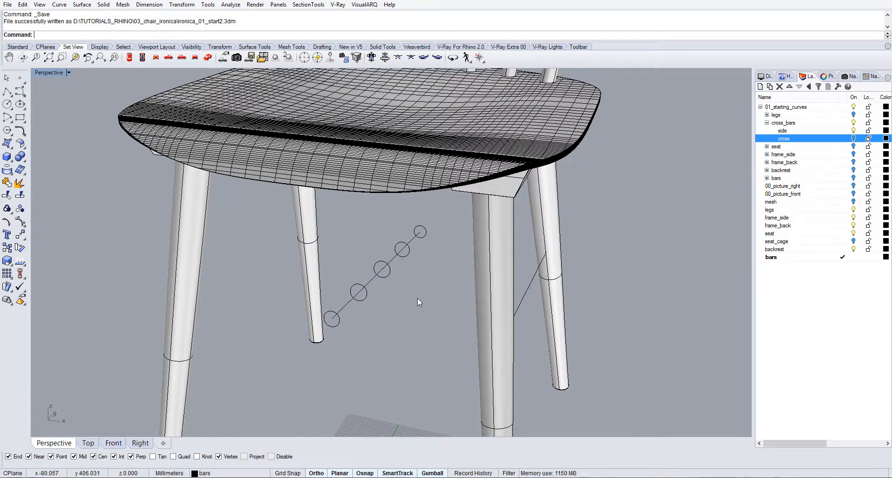
type("t")
key("Return")
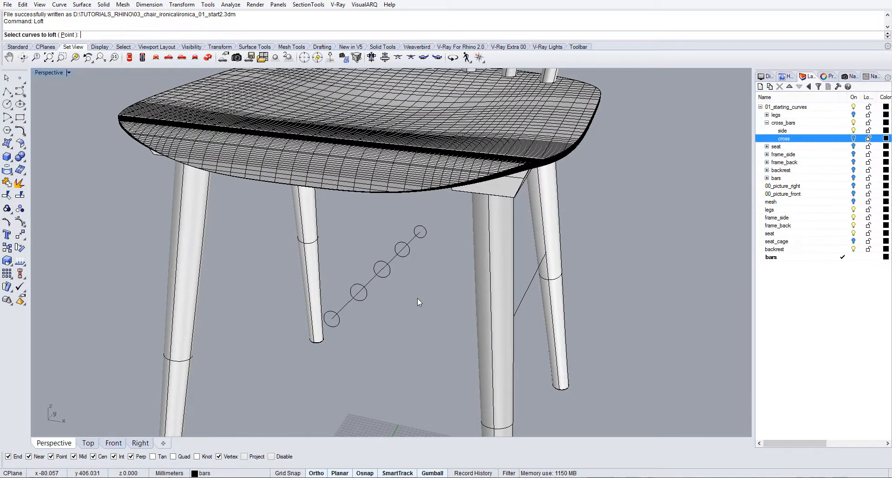
left_click(338, 325)
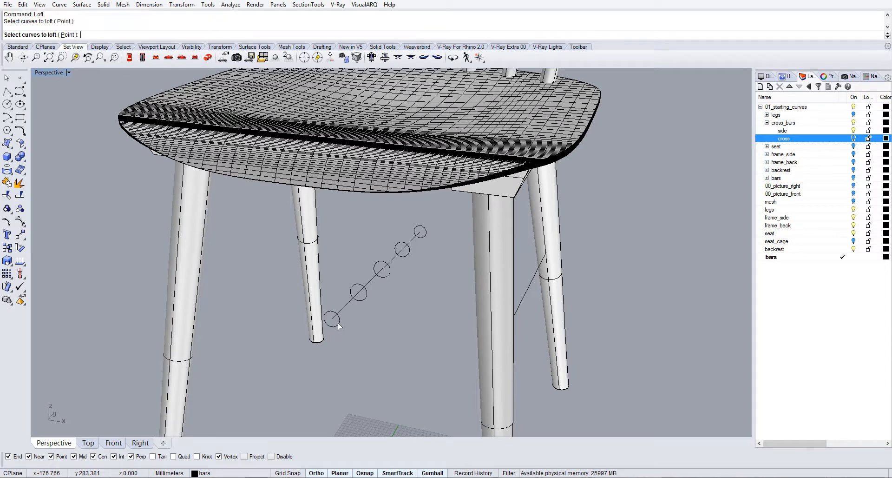
left_click(386, 277)
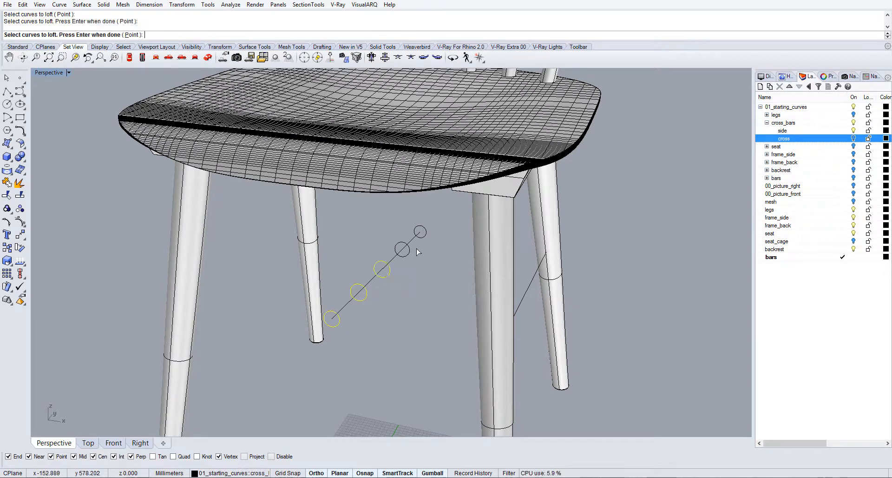
left_click(407, 253)
key("Return")
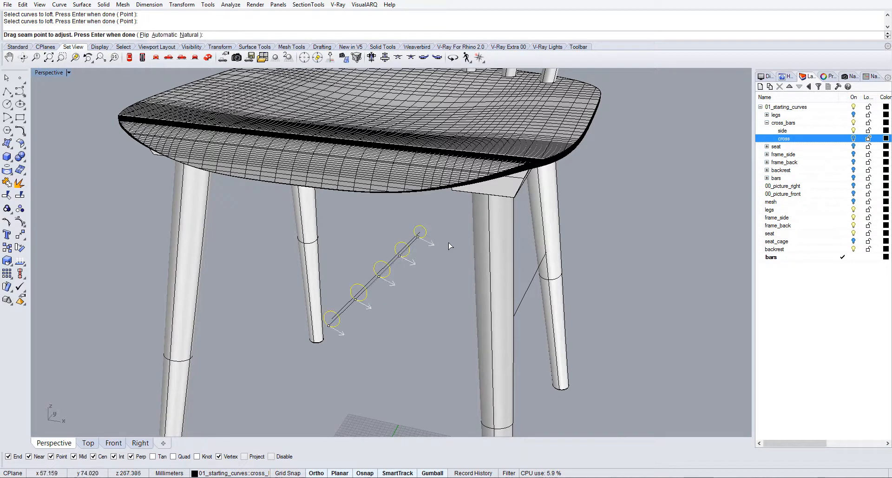
key("Return")
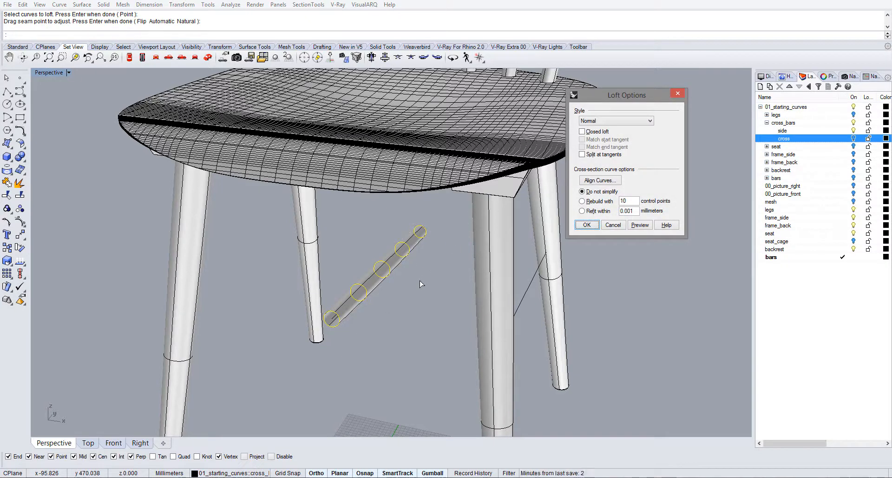
key("Return")
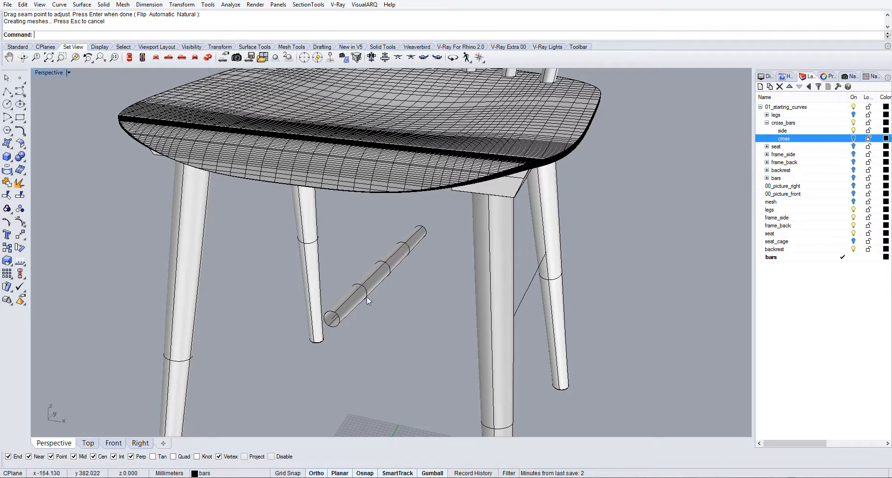
Step: Close both open ends of the lofted side cross bar with Cap
left_click(367, 296)
left_click(389, 334)
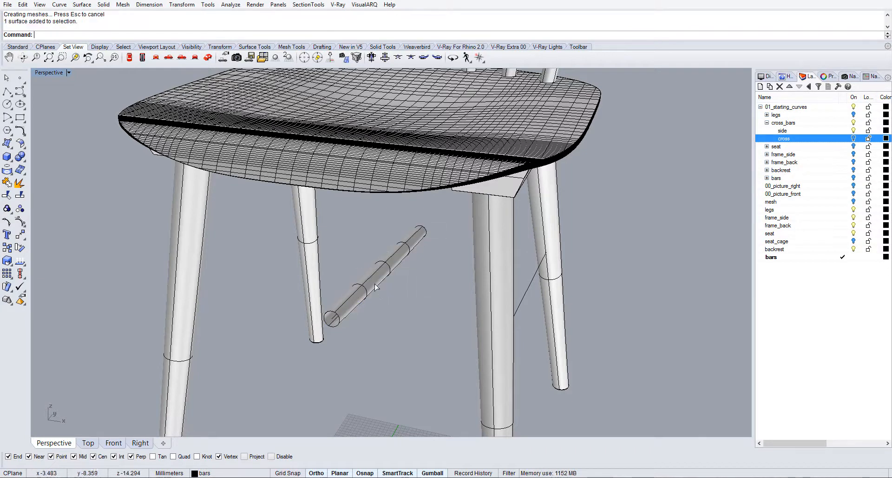
type("Cap")
key("Return")
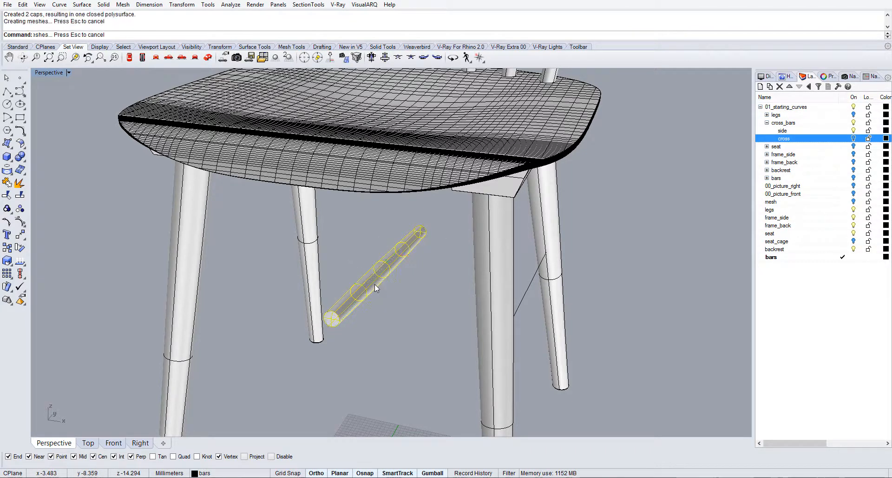
Step: Hide the legs layer and create a new top-level layer named cross_bars
right_click_drag(446, 325, 489, 325)
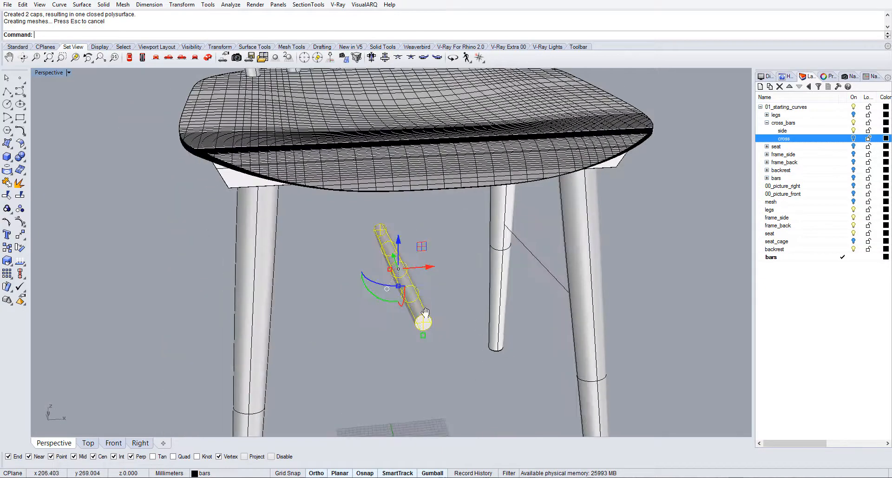
right_click_drag(425, 311, 467, 287)
scroll(469, 265, "up", 5)
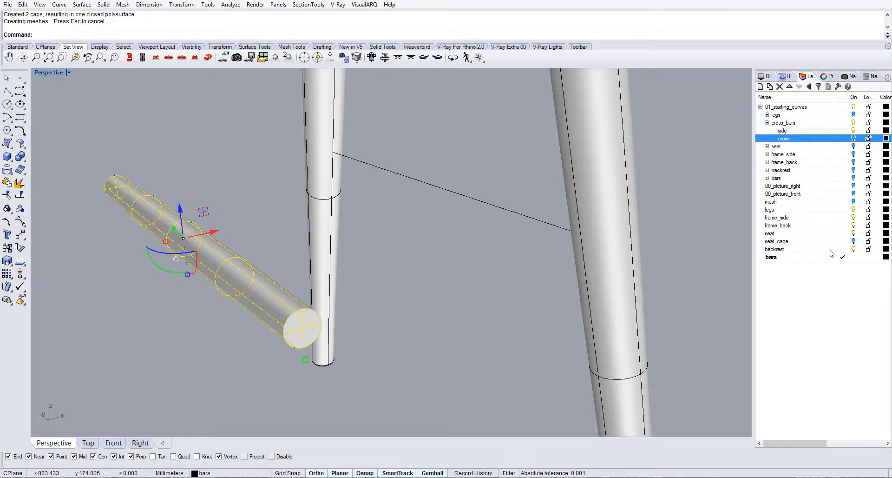
left_click(854, 210)
left_click(790, 258)
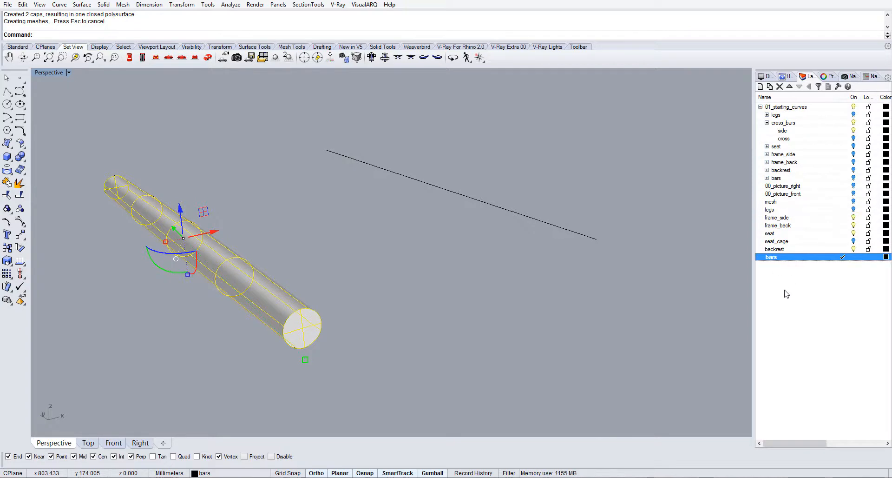
left_click(761, 87)
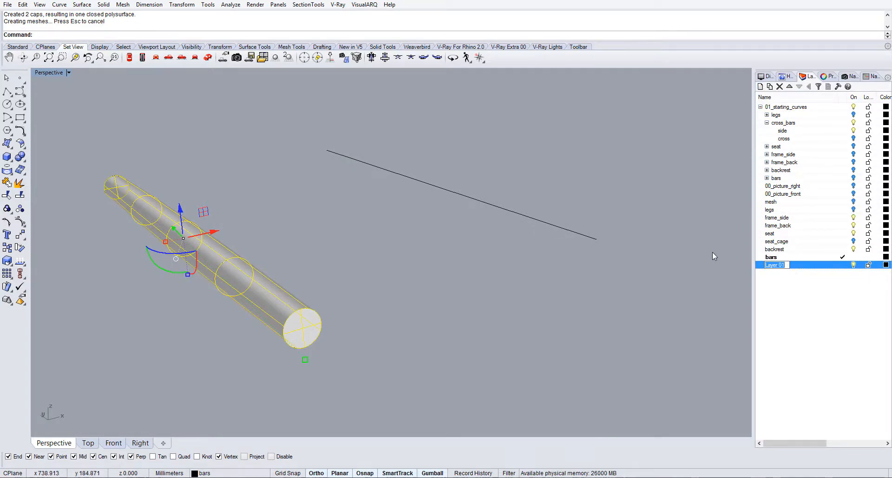
type("cr")
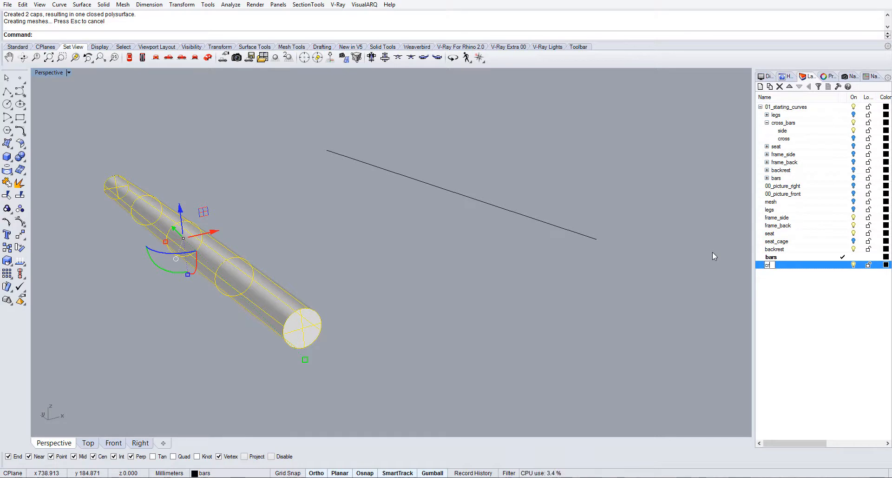
type("oss_bars")
key("Return")
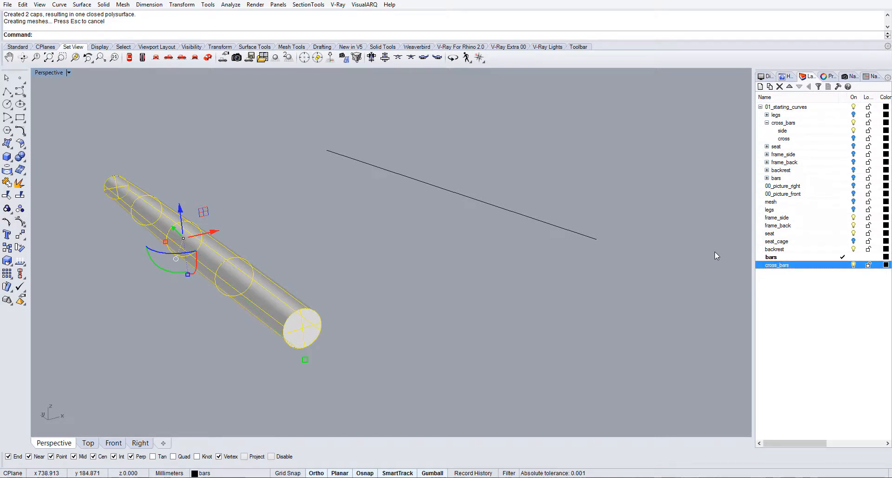
Step: Assign the capped side cross bar to the cross_bars layer and deselect it
left_click(263, 471)
left_click(219, 472)
left_click(436, 358)
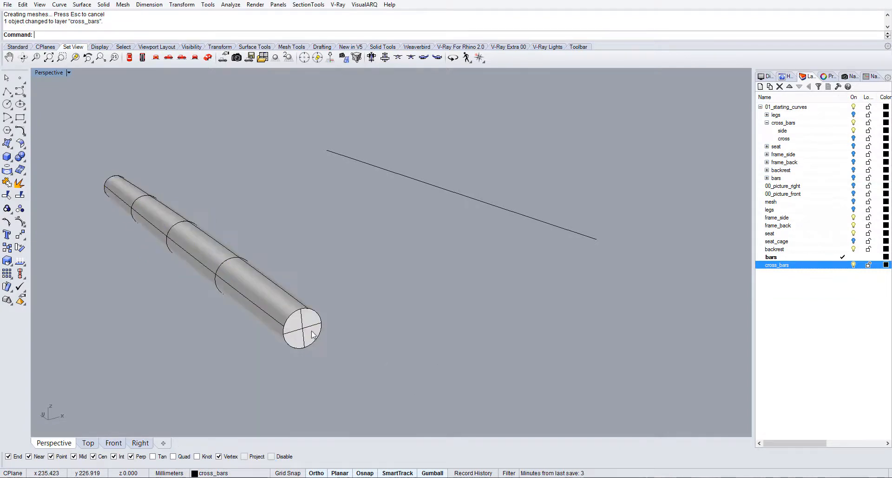
Step: Move the side cross bar from the centre of its near end cap to the near end of the guide line between the legs
left_click(311, 334)
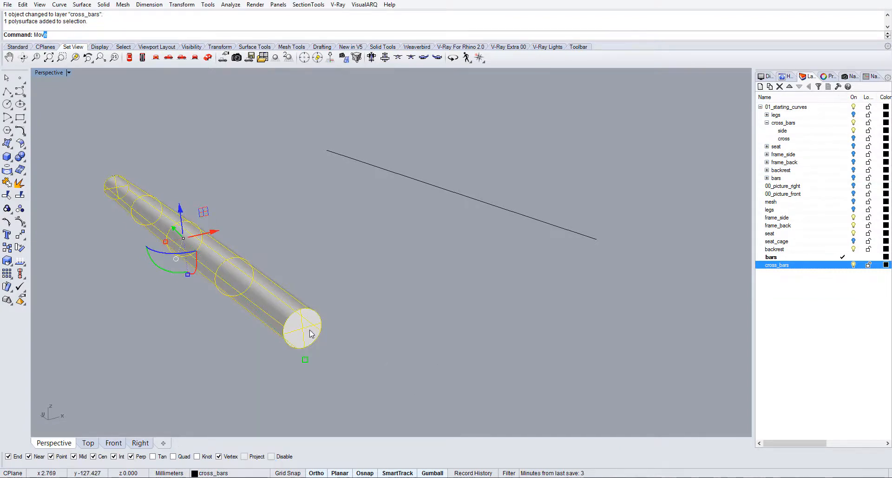
key("Return")
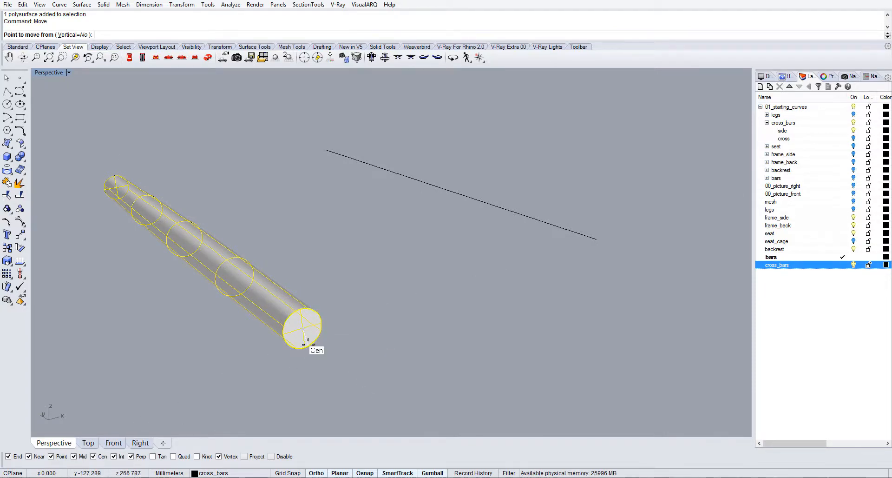
left_click(305, 343)
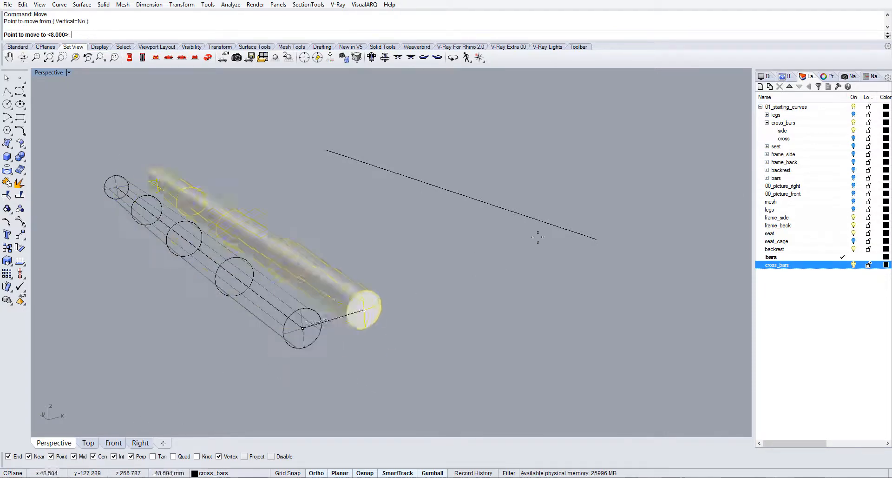
left_click(598, 240)
left_click(495, 297)
scroll(283, 292, "down", 4)
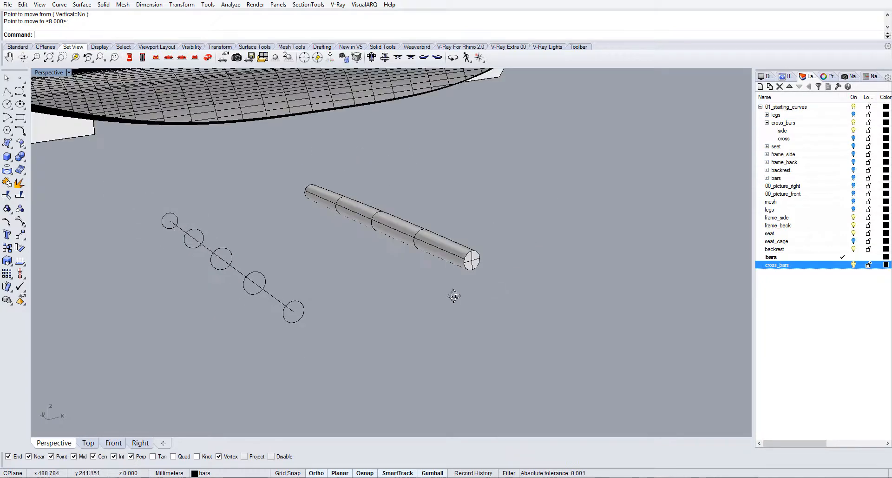
right_click_drag(454, 295, 362, 325)
Step: Show the legs layer and mirror a copy of the side cross bar across the Y axis
left_click(854, 209)
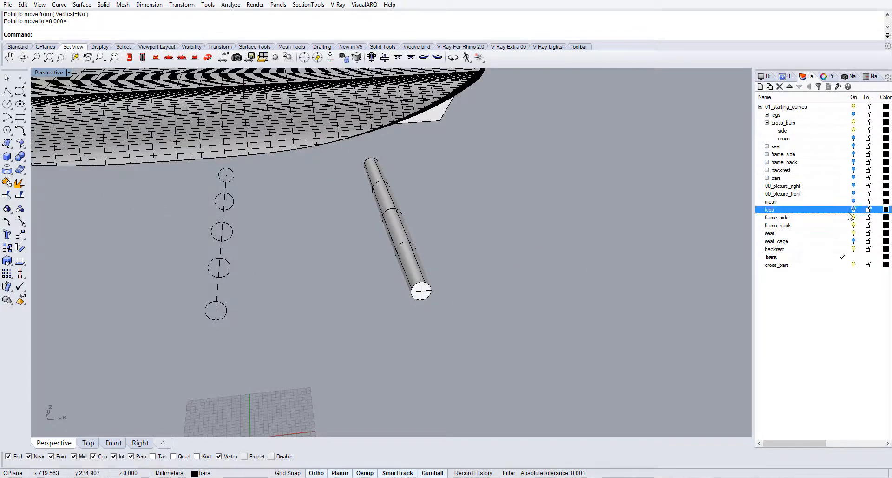
right_click_drag(454, 243, 375, 234)
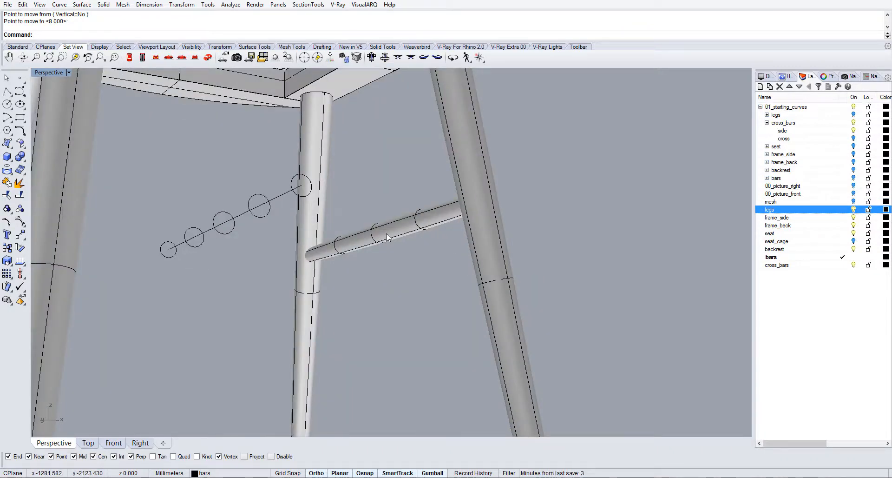
left_click(386, 233)
right_click_drag(427, 297, 427, 296)
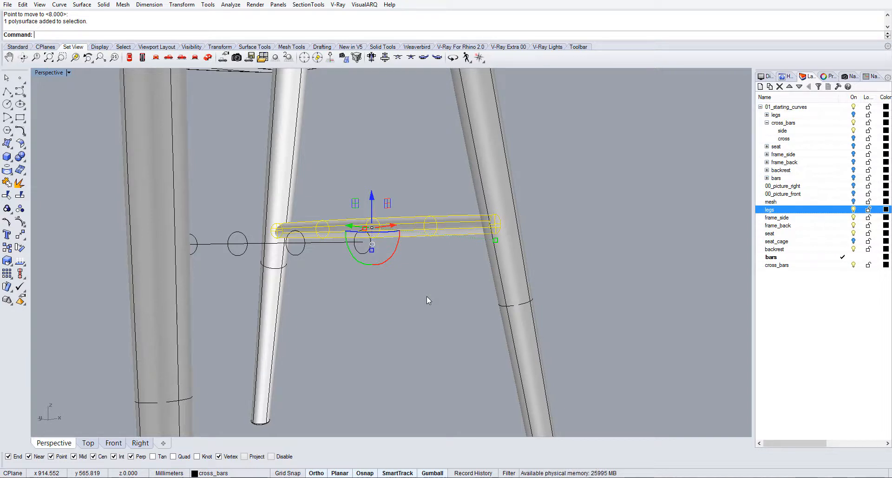
key("Return")
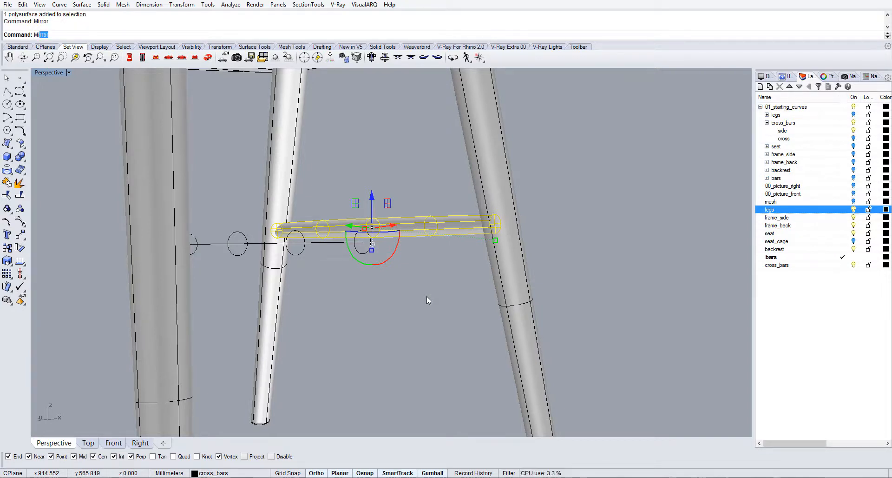
left_click(134, 35)
scroll(485, 238, "down", 3)
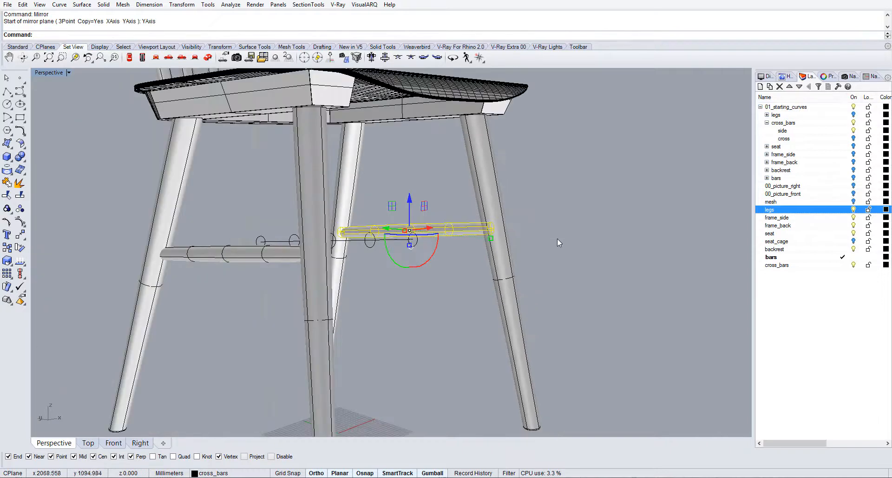
Step: Subtract all four legs from both side cross bars with BooleanDifference, keeping the legs with DeleteInput=No
left_click(264, 261, "shift")
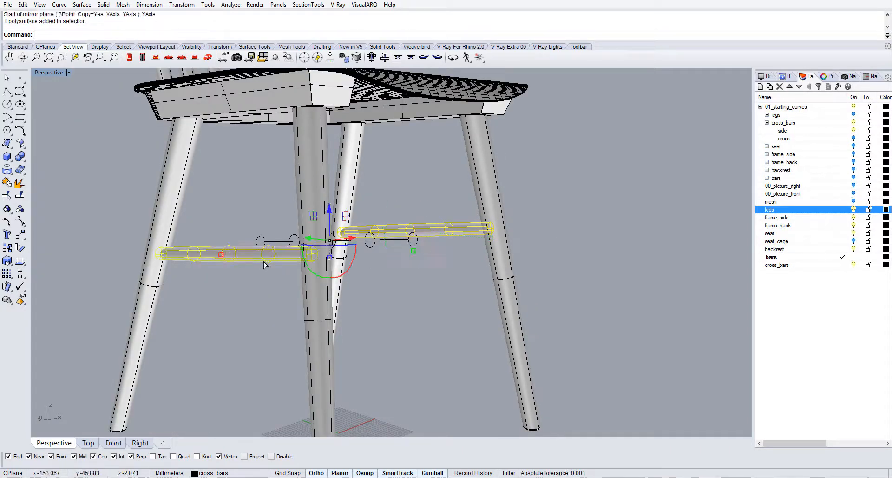
type("BooleanDifference")
key("Return")
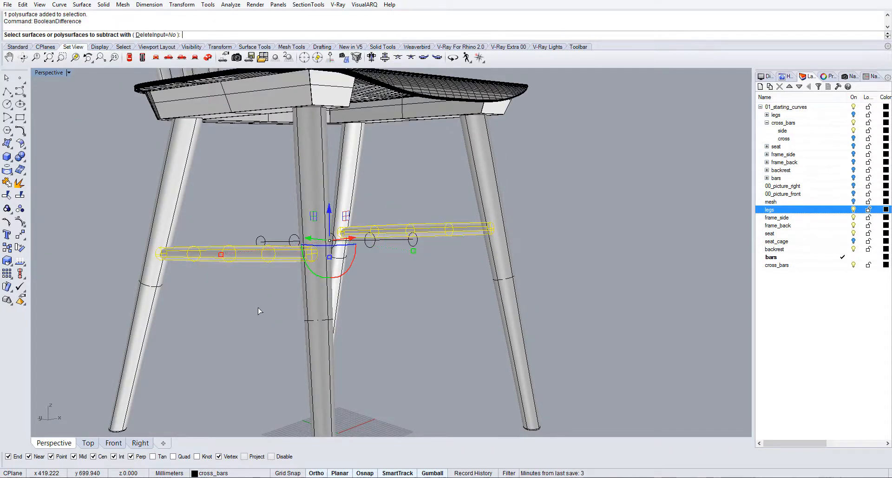
left_click(149, 301)
left_click(320, 300)
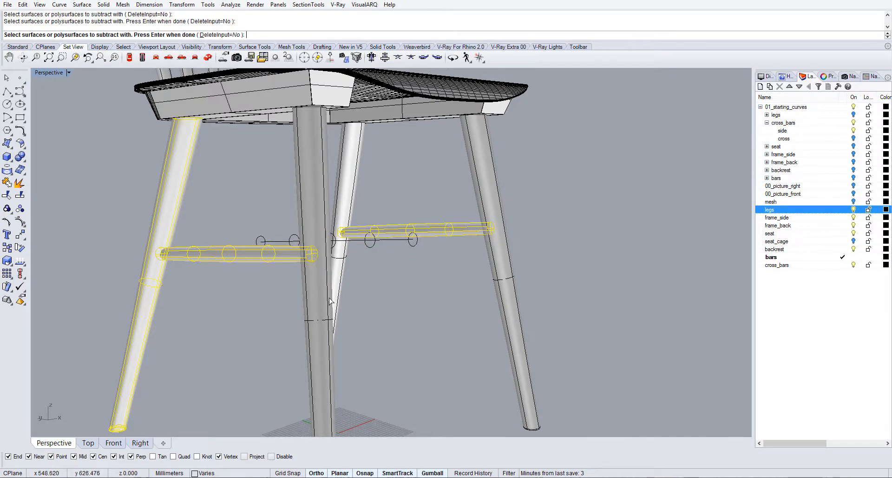
key("Return")
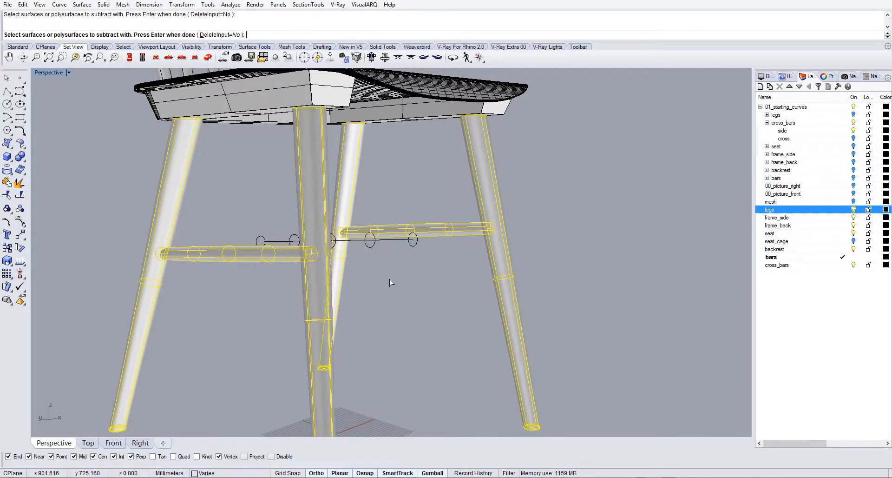
scroll(363, 293, "down", 6)
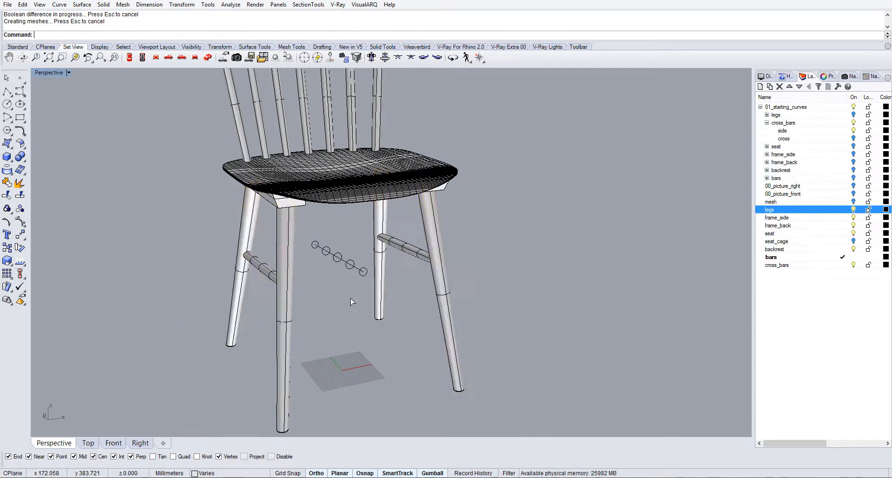
Step: Show the cross sublayer and hide the side sublayer of the cross_bars starting curves
left_click(252, 267)
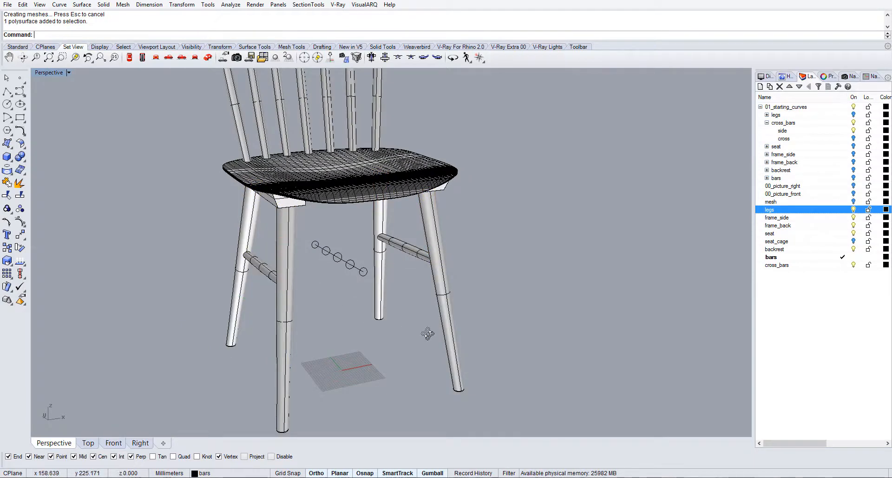
right_click_drag(426, 333, 426, 319)
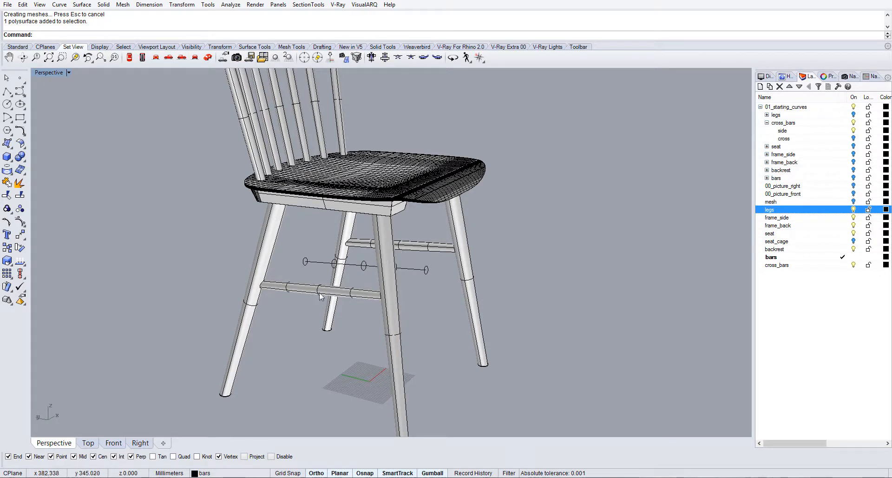
left_click(831, 139)
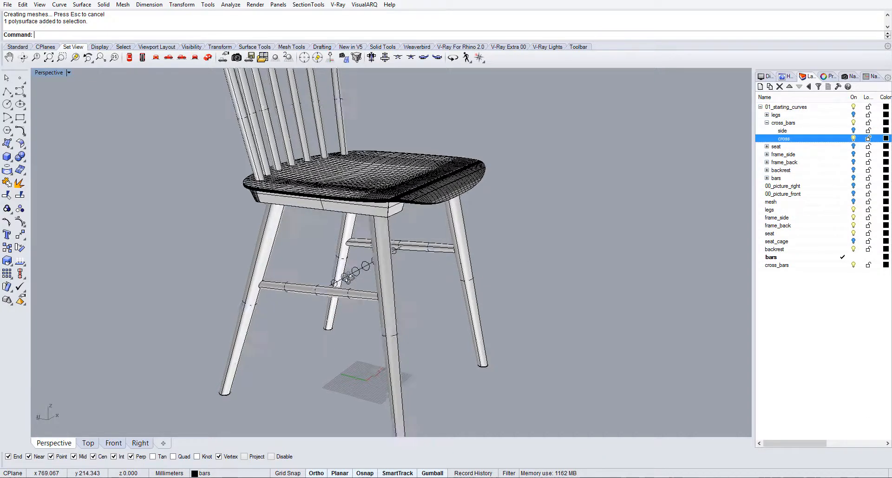
scroll(348, 278, "up", 10)
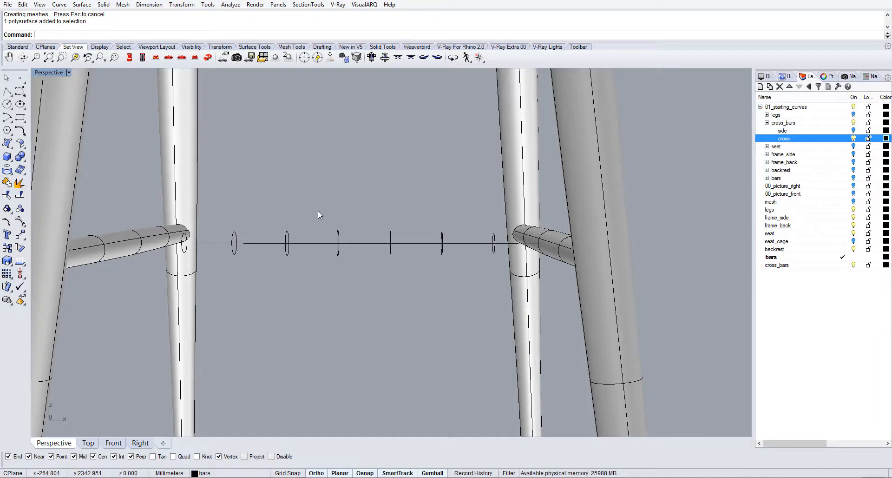
Step: Loft the nine circles of the middle cross bar with the finished side bars hidden, using the Normal style and Do not simplify
type("Loft")
key("Return")
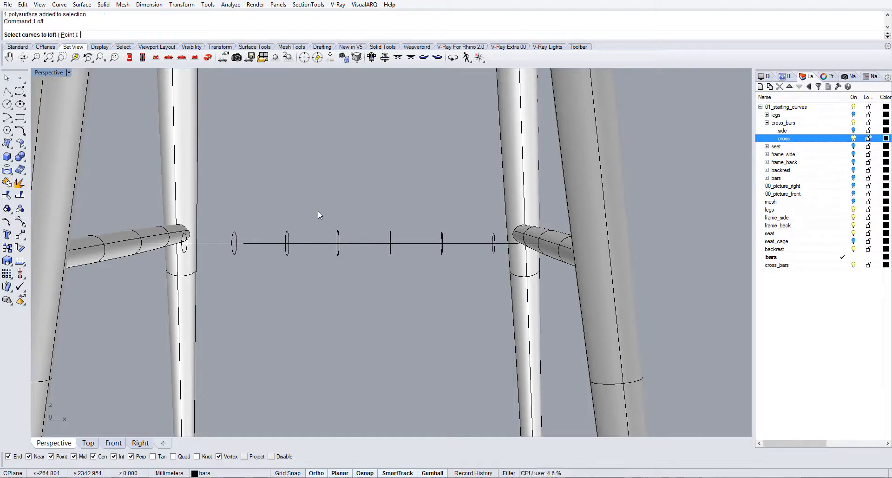
left_click(854, 264)
left_click(132, 243)
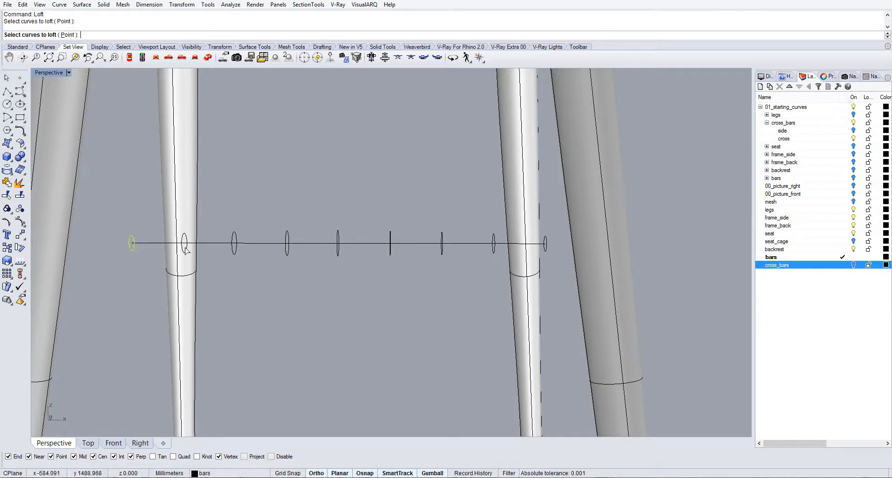
right_click_drag(132, 243, 239, 269)
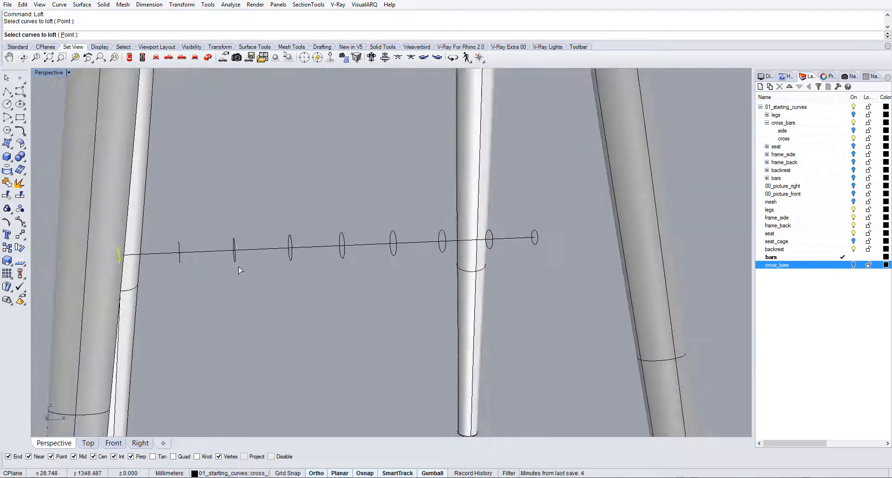
left_click_drag(318, 274, 203, 278)
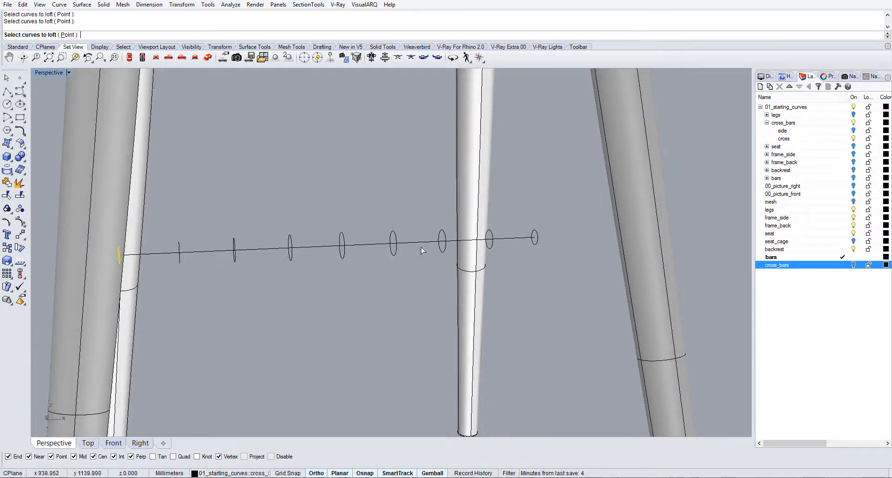
left_click_drag(175, 224, 580, 294)
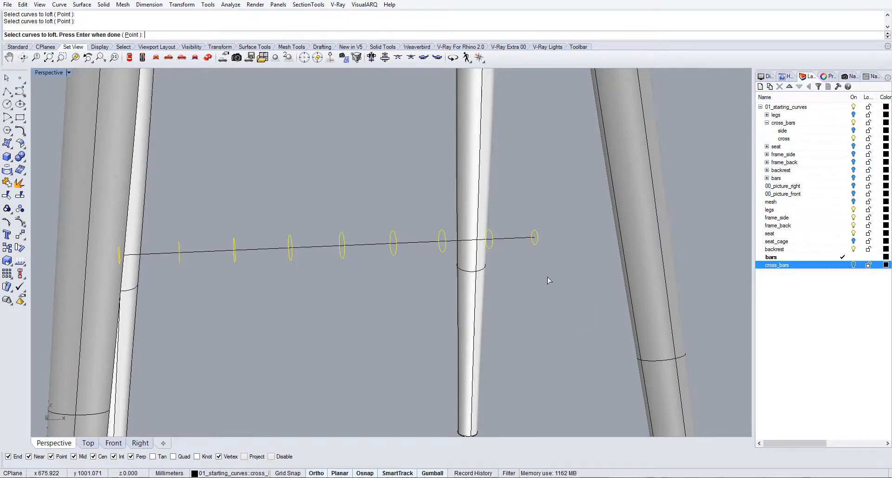
right_click_drag(550, 281, 427, 304)
key("Return")
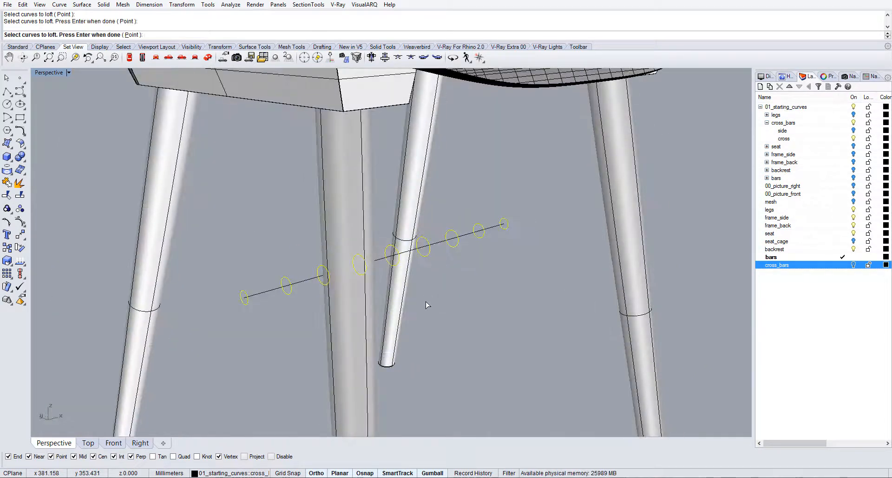
key("Return")
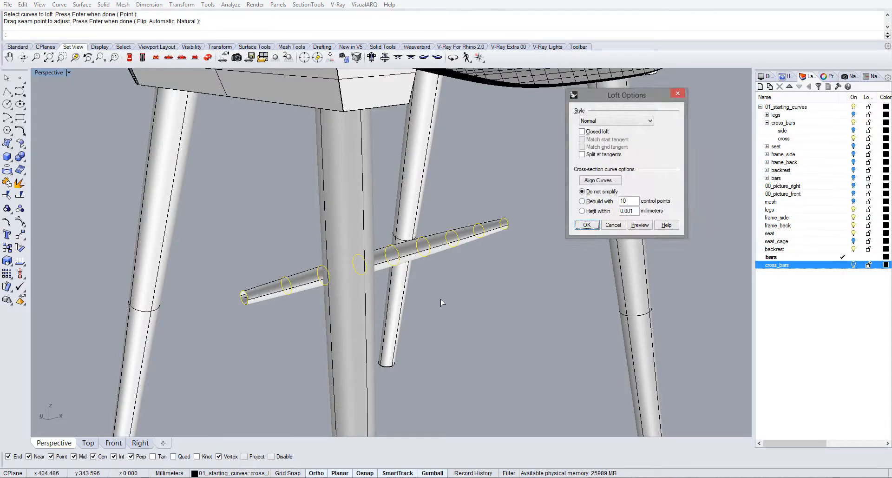
key("Return")
Step: Cap both open ends of the lofted middle cross bar and show the cross_bars layer again
left_click(440, 243)
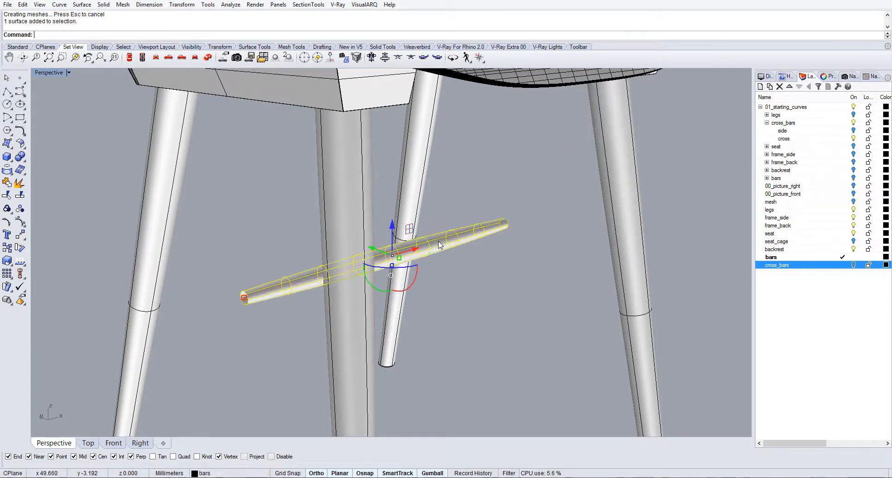
type("Cap")
key("Return")
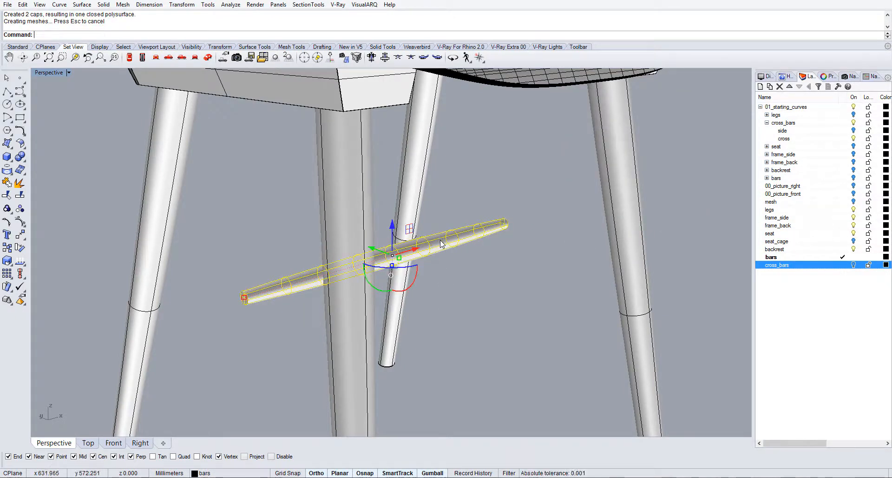
left_click(853, 264)
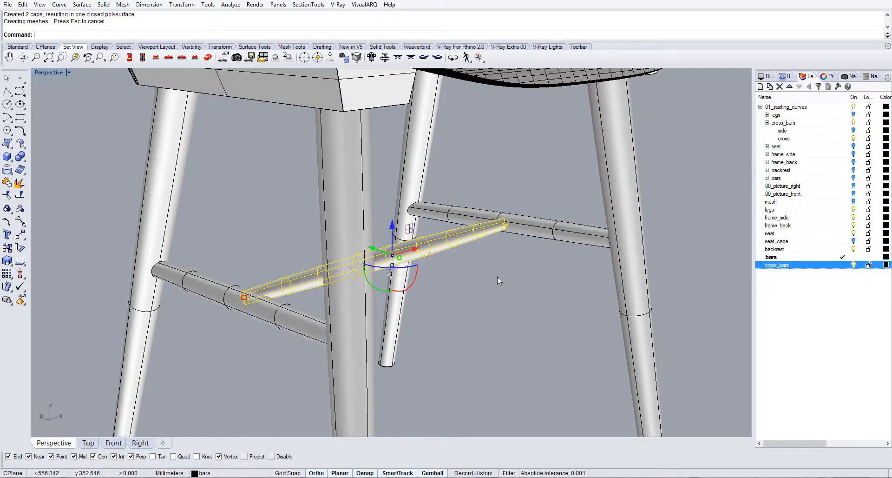
Step: Subtract both side cross bars from the middle cross bar with BooleanDifference, keeping the side bars
type("BooleanDifference")
key("Return")
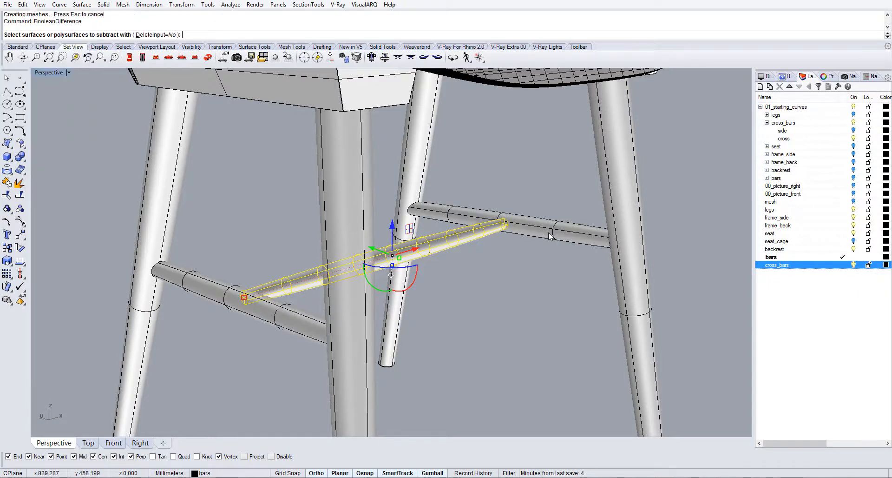
left_click(548, 230)
left_click(285, 325)
key("Return")
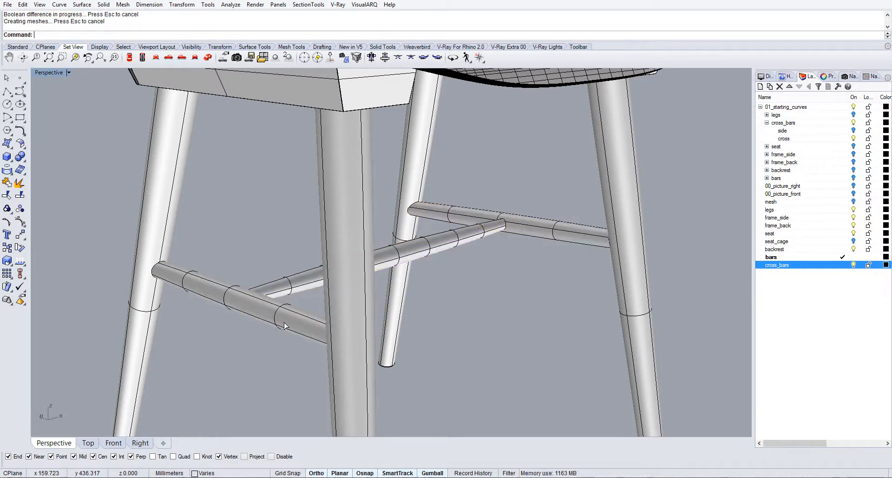
Step: Move the trimmed middle cross bar to the cross_bars layer
left_click(463, 242)
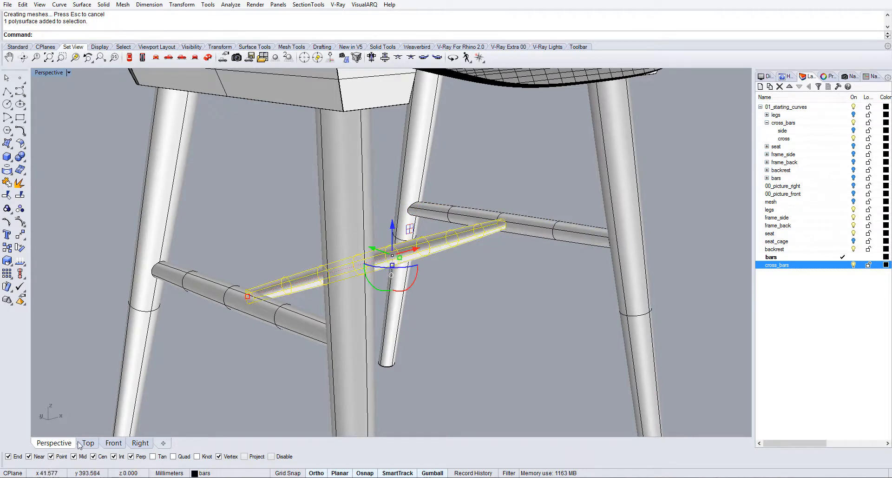
left_click(201, 473)
left_click(210, 466)
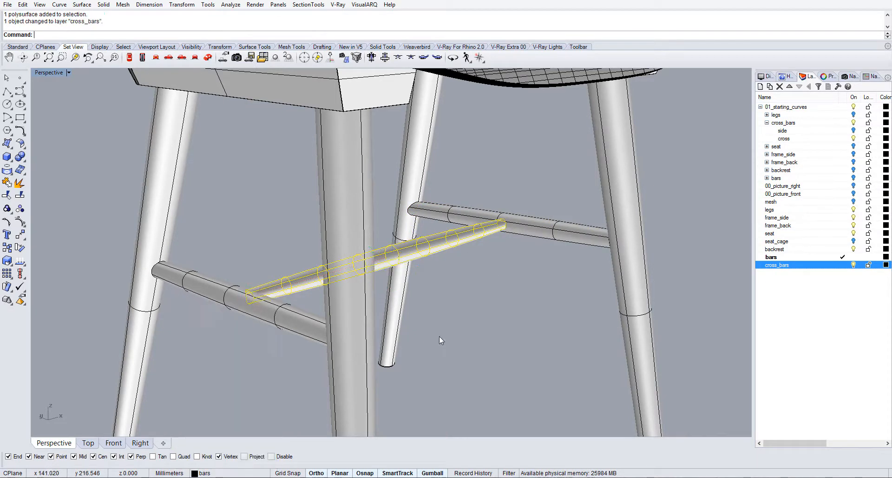
Step: Make the main cross_bars layer current, and hide and collapse the cross_bars sublayer under 01_starting_curves
left_click(843, 265)
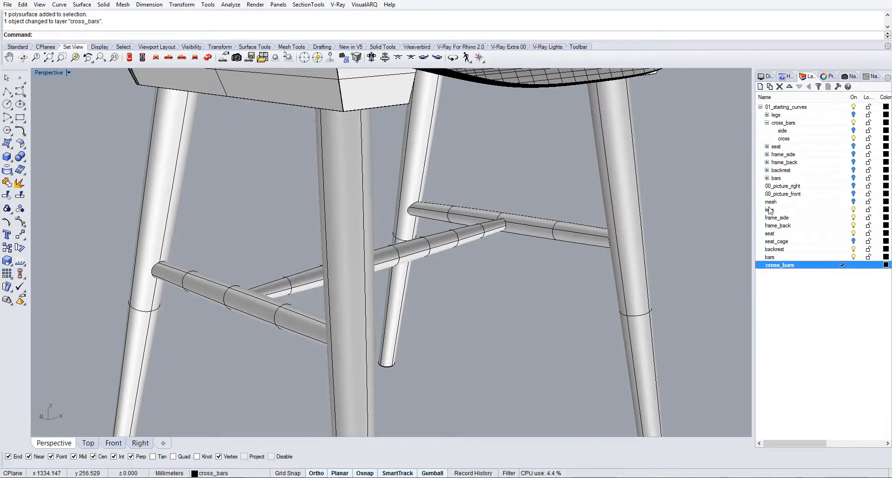
left_click(774, 123)
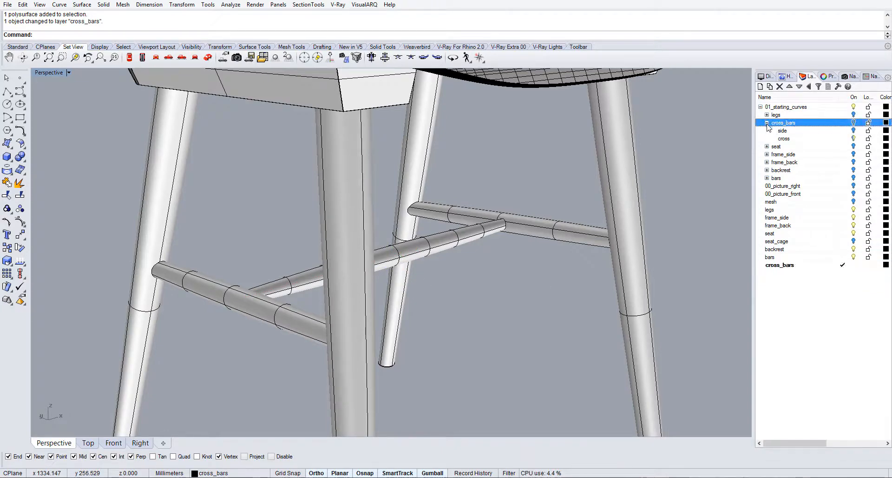
left_click(768, 123)
Step: Zoom to all objects of the chair and examine the complete model in the Perspective view
scroll(493, 248, "down", 5)
right_click_drag(494, 248, 401, 281)
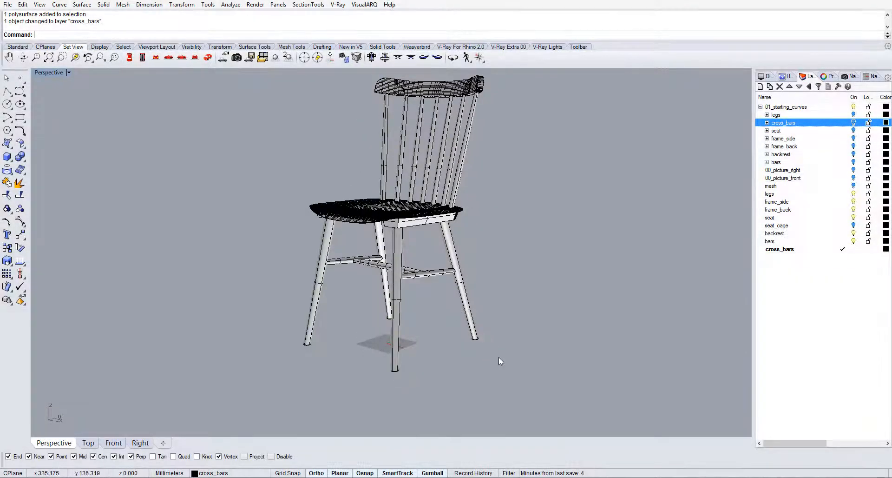
key("ctrl+a")
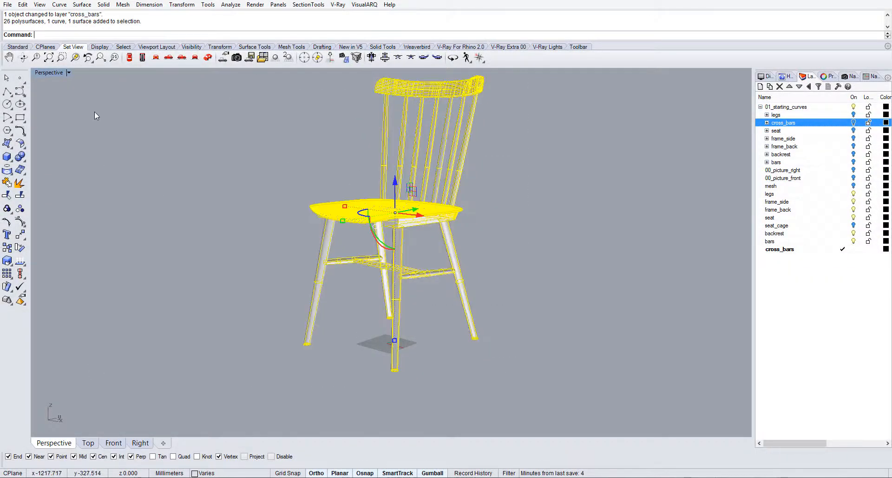
left_click(75, 57)
key("Escape")
scroll(529, 277, "up", 2)
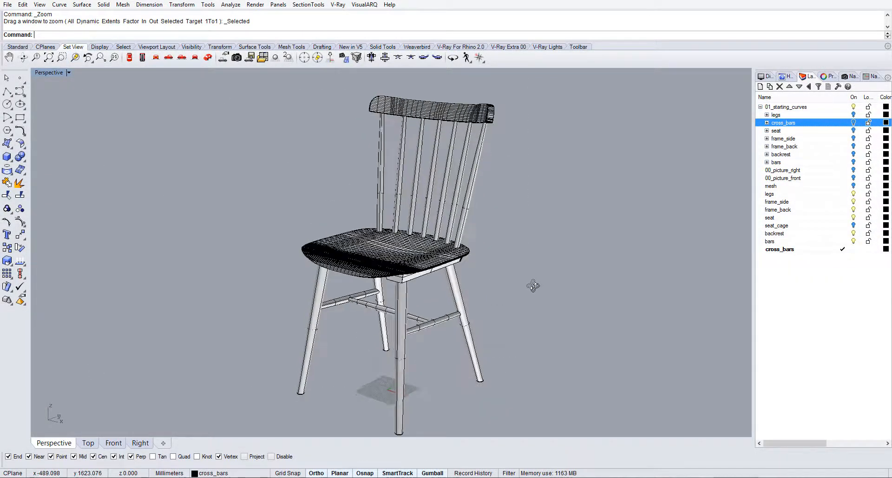